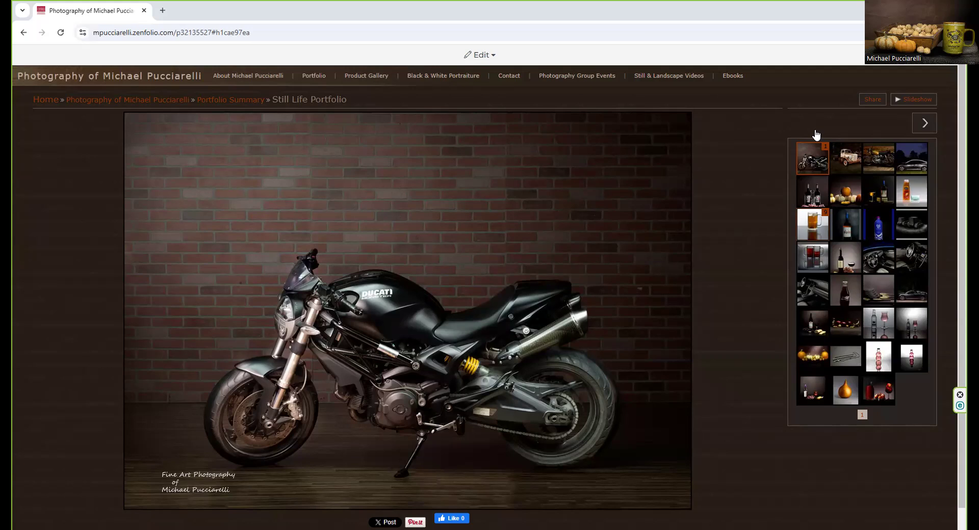
View the blue water bottle, shampoo and soap, twin mugs, car interior and tractor photos in the Still Life Portfolio gallery.
click(878, 225)
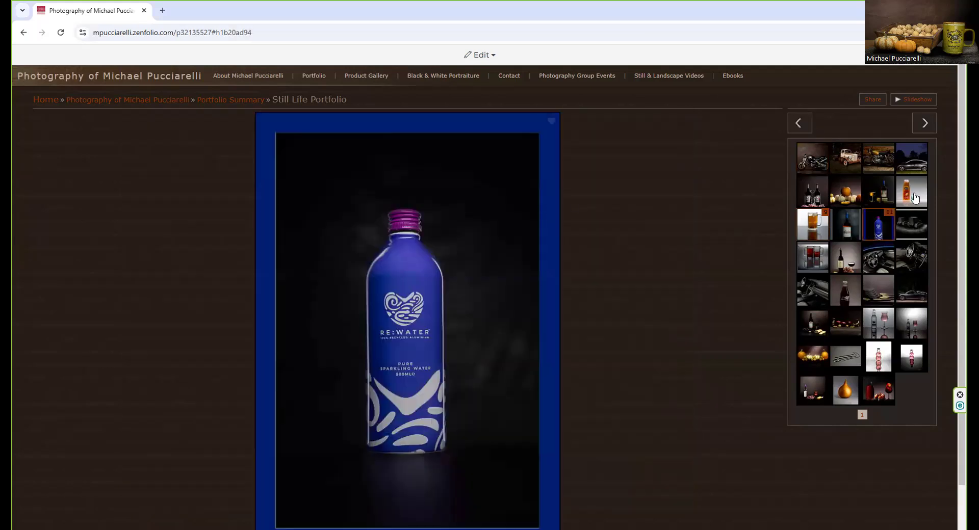
click(914, 198)
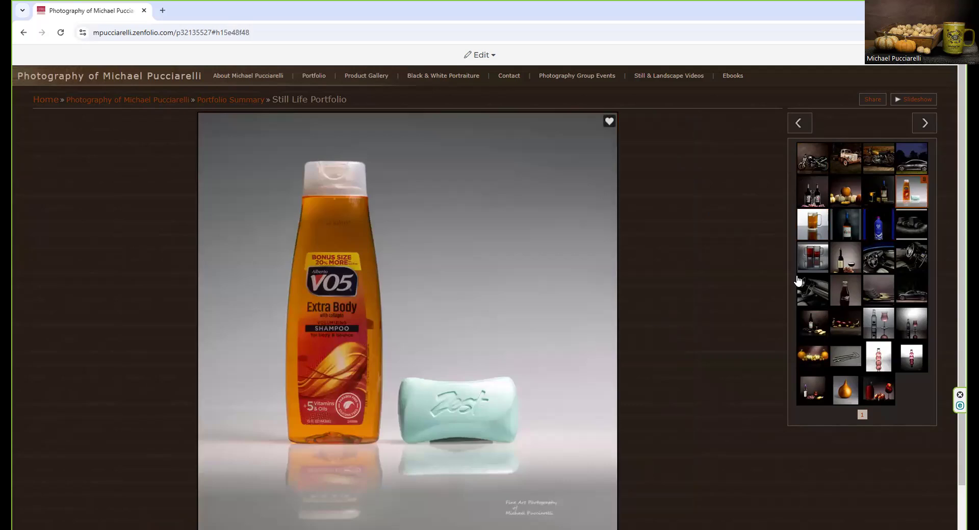
click(816, 265)
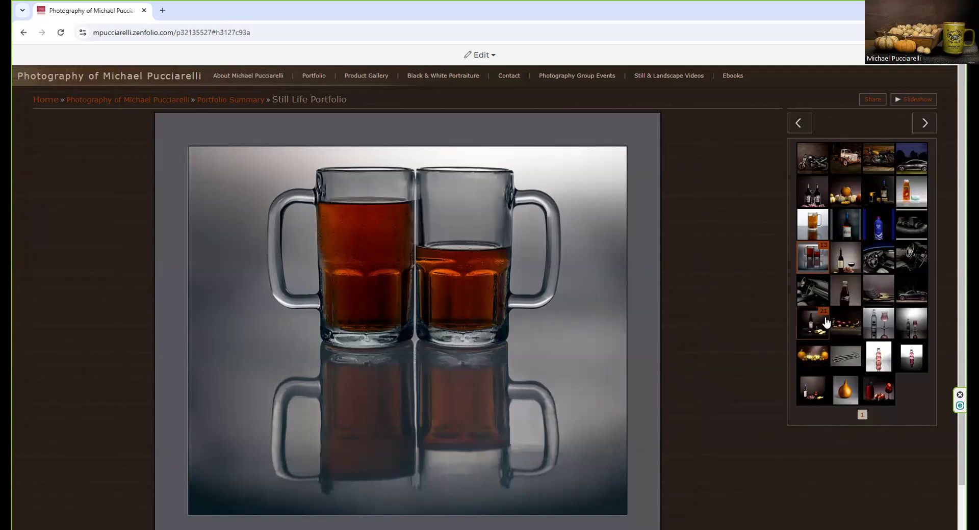
click(876, 325)
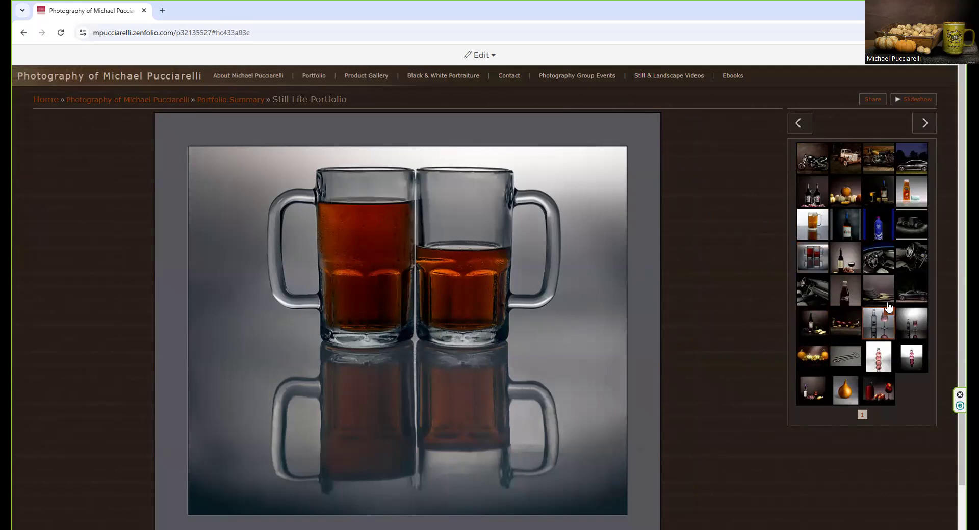
click(878, 257)
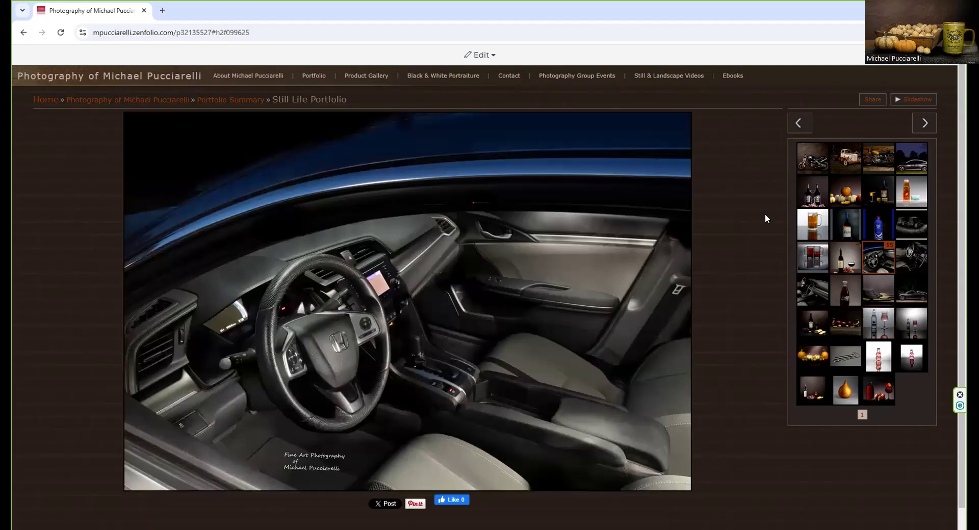
click(917, 225)
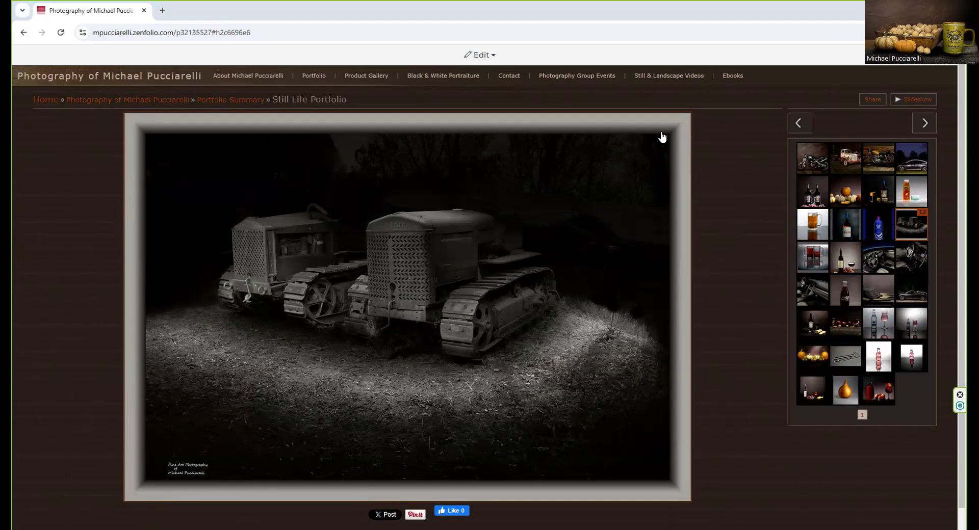
Switch to Photoshop with the aqueduct bridge photo, review the Contextual Task Bar options and show the document properties.
key(alt+Tab)
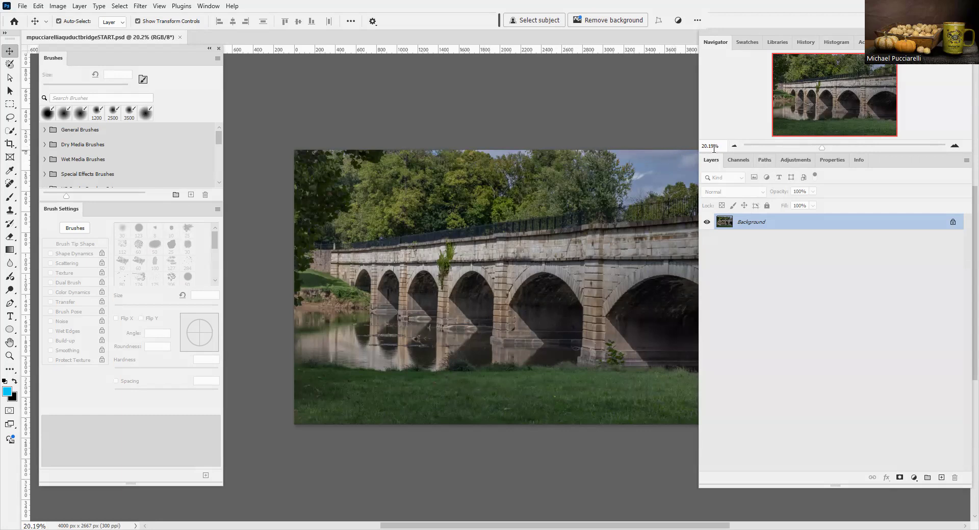
click(208, 5)
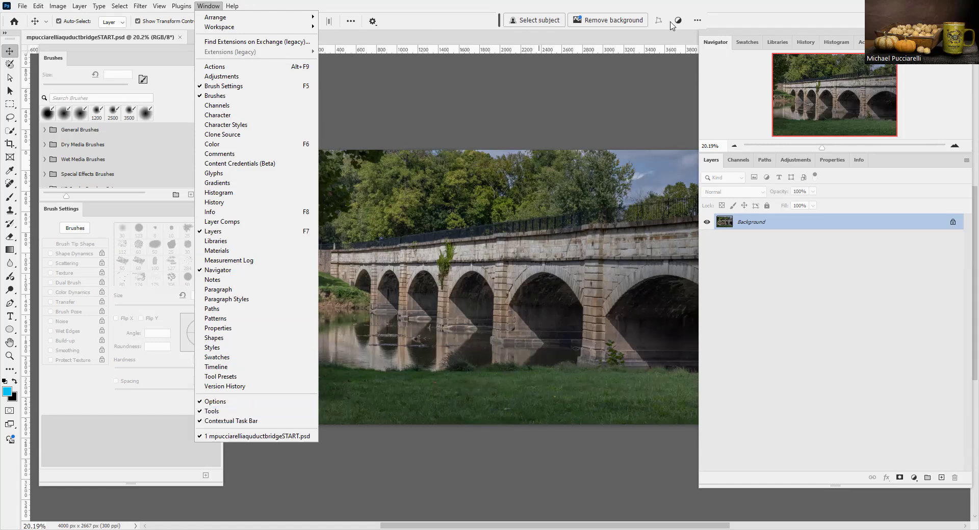
click(698, 21)
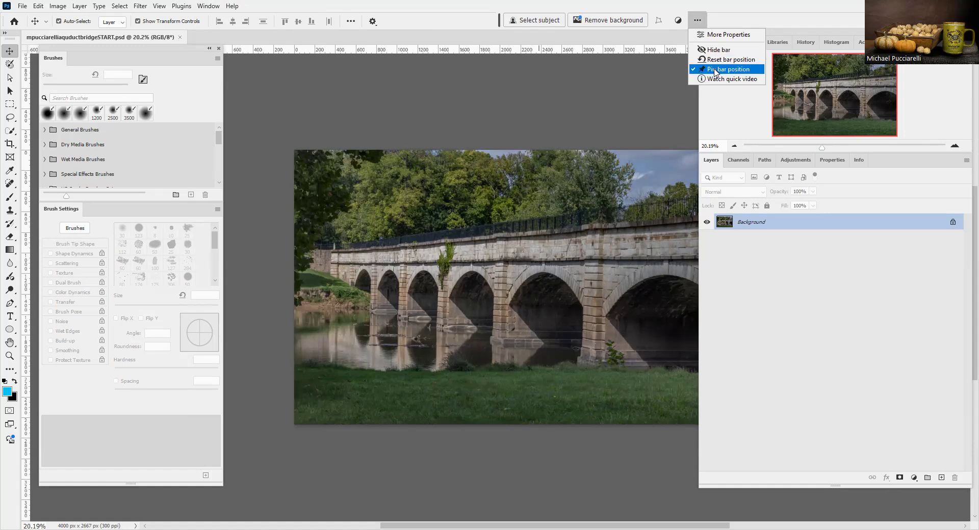
click(722, 35)
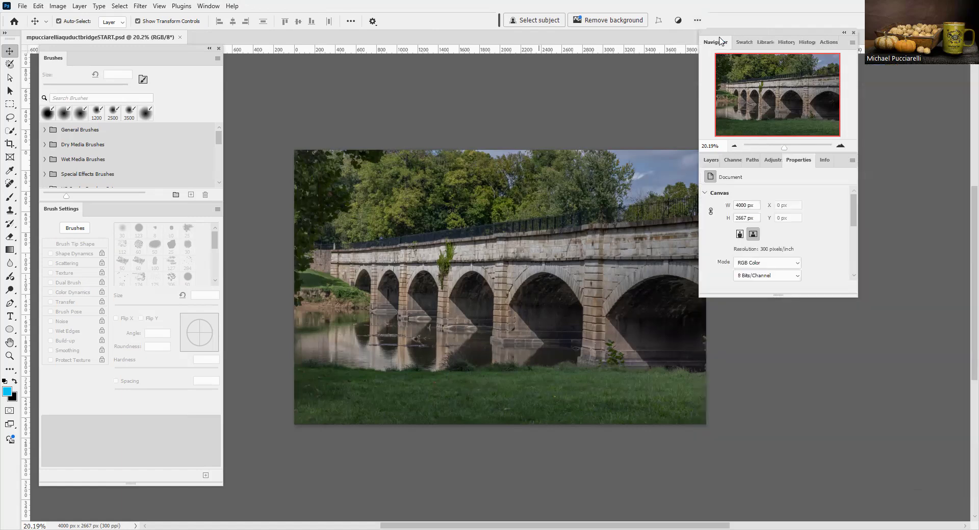
click(696, 21)
click(710, 36)
Select a rectangular strip of the foreground grass and run Generative Fill on it with the prompt "Red Leaves".
key(m)
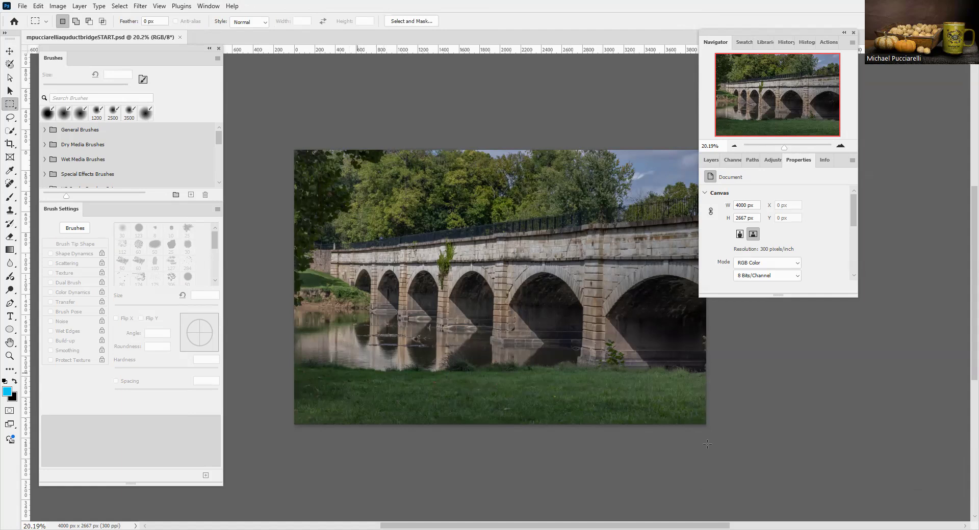
drag(709, 439, 358, 374)
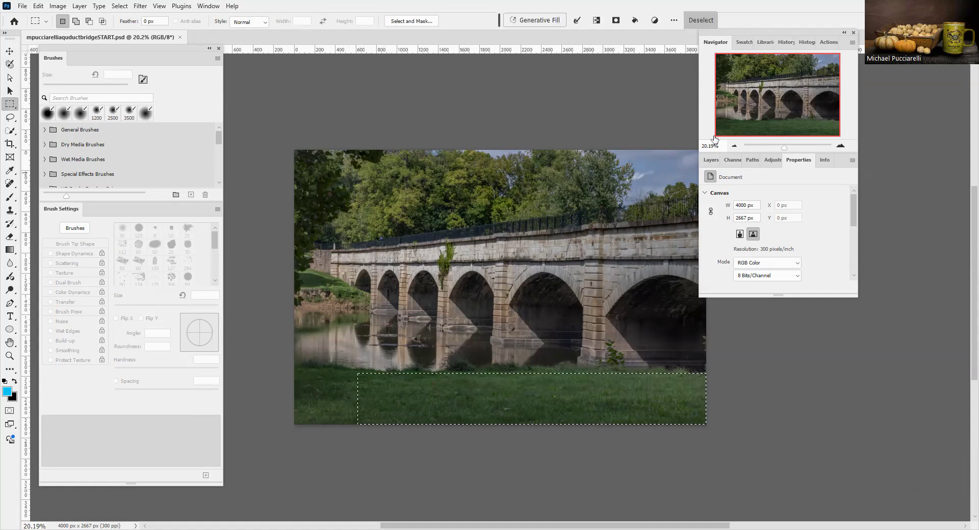
click(533, 15)
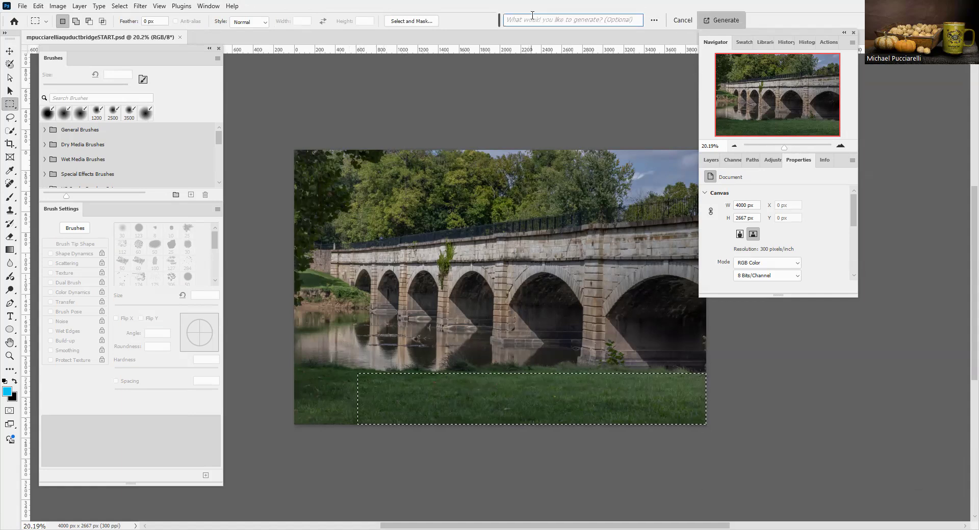
text(Red)
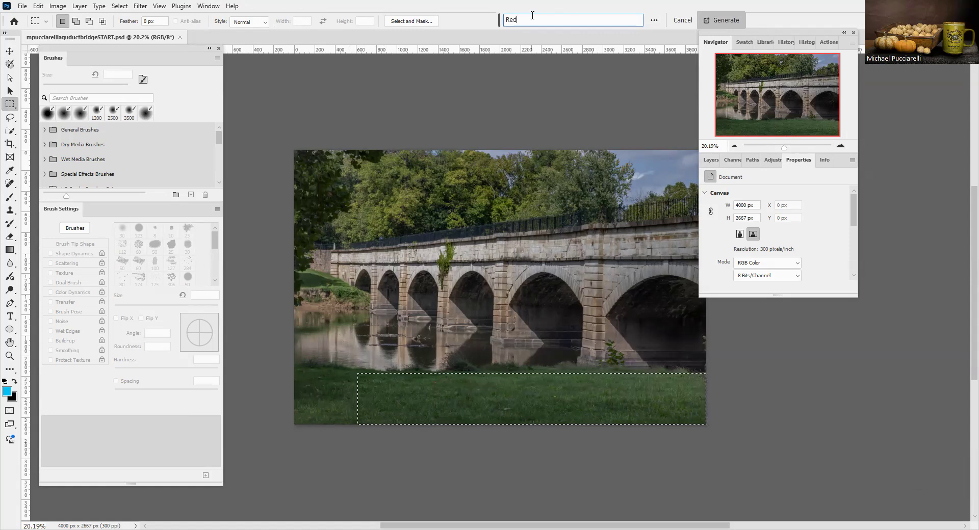
text( Leaves)
click(726, 22)
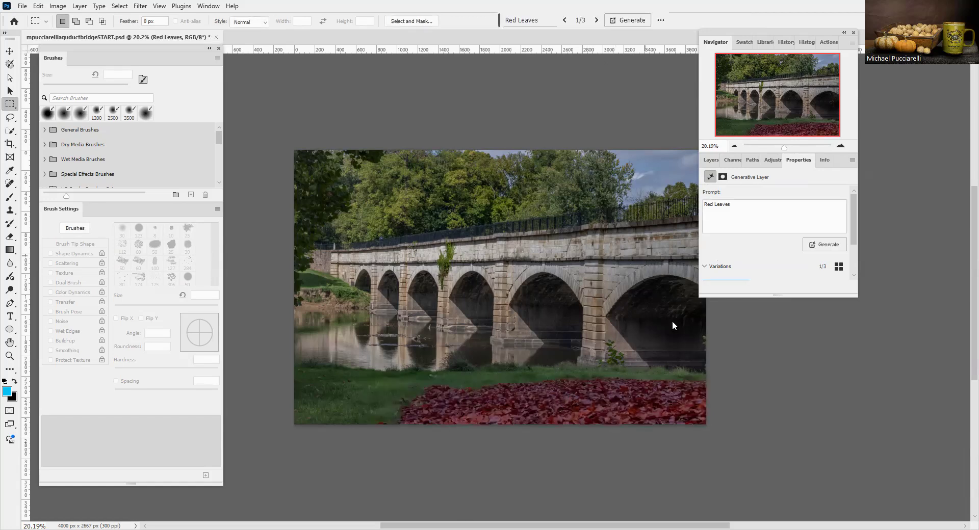
Compare the generated Red Leaves variations, return to the first one and show the layer list.
click(596, 21)
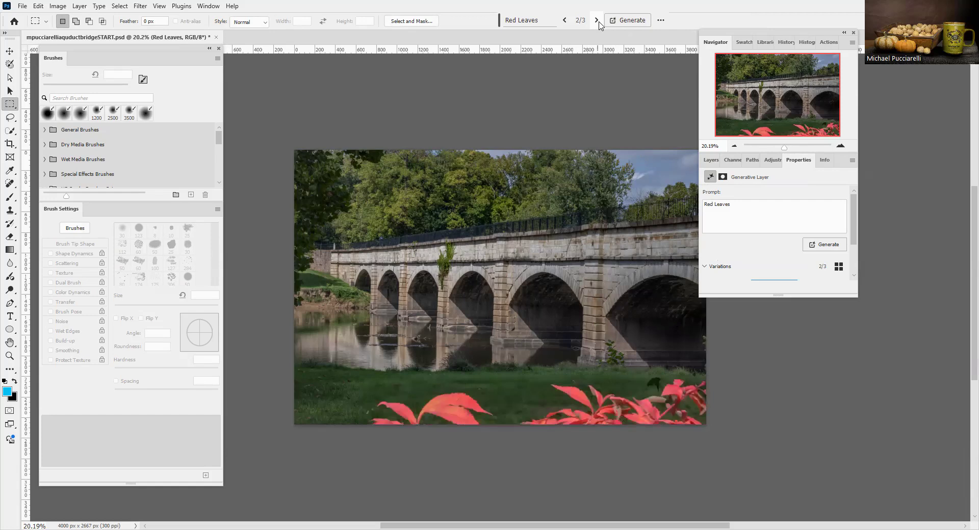
click(596, 20)
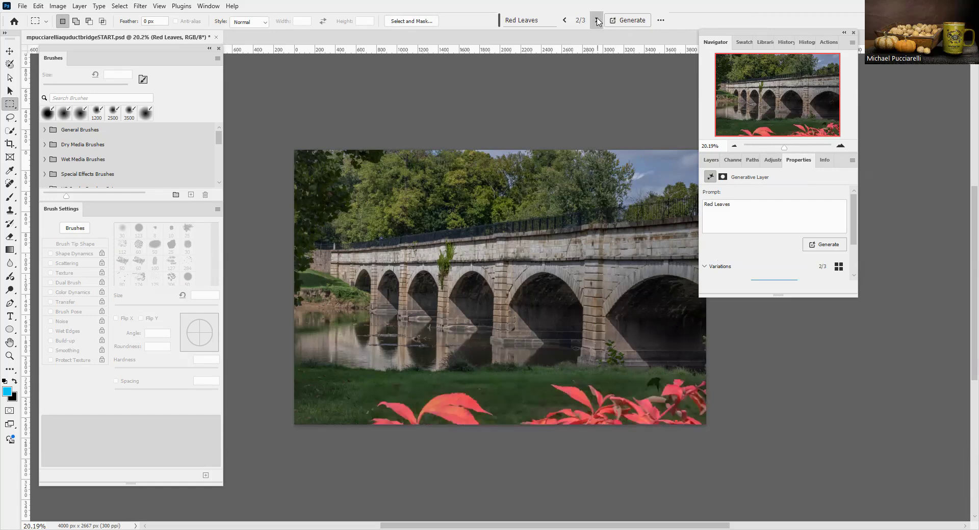
click(565, 21)
click(566, 21)
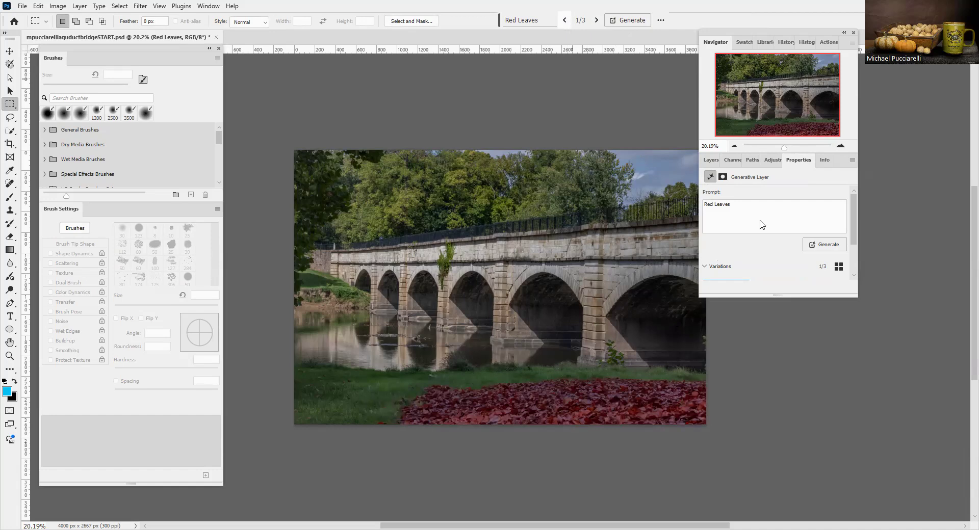
click(709, 160)
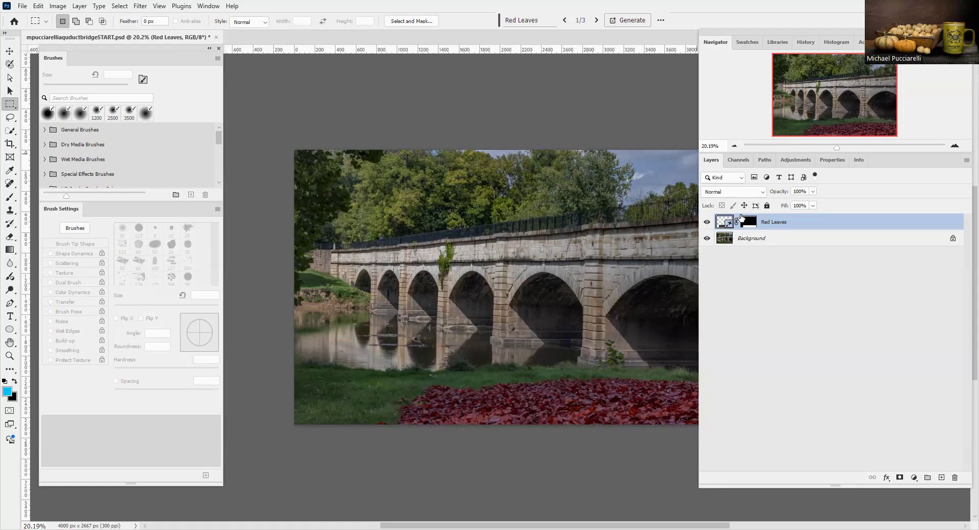
Generate another set of Red Leaves variations and step through them to the sixth one.
click(622, 21)
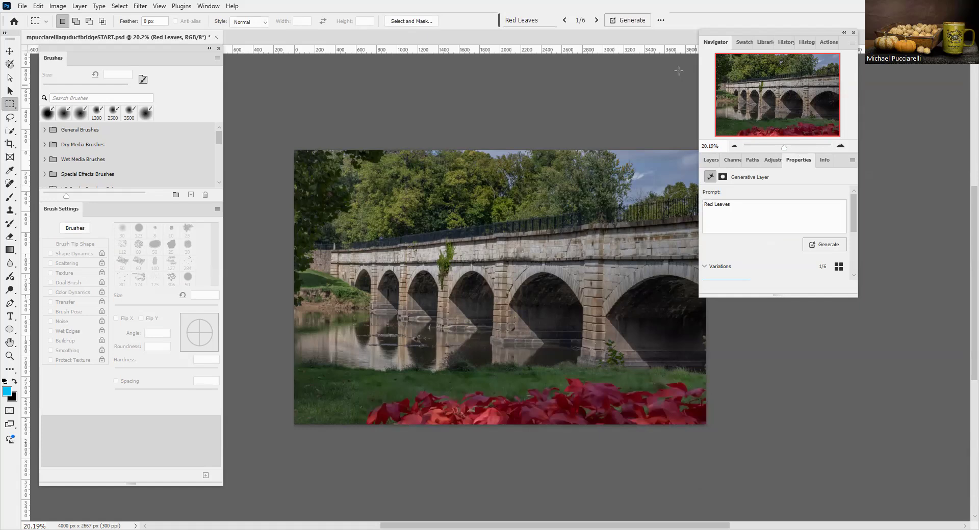
click(596, 20)
click(596, 20)
click(596, 20)
click(596, 22)
click(596, 22)
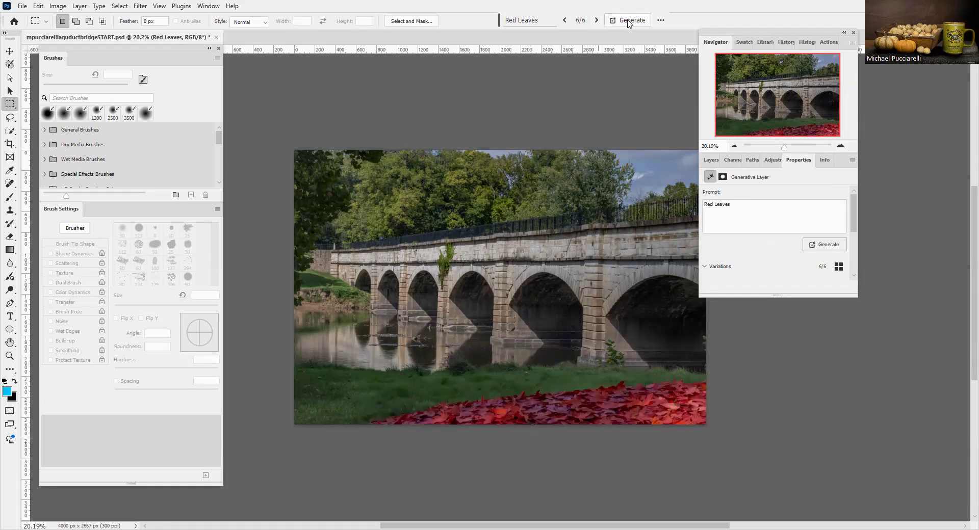
Delete the Red Leaves generative layer from the bridge photo.
click(711, 160)
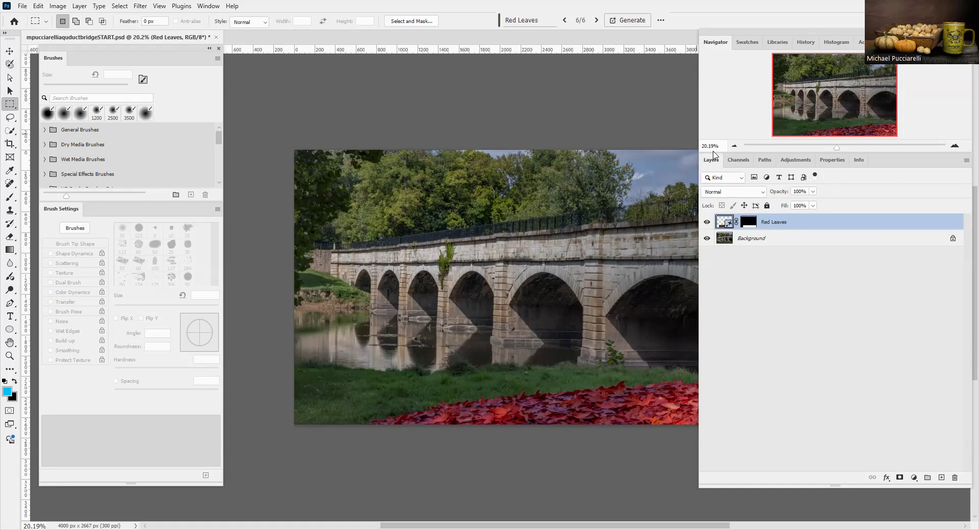
key(Delete)
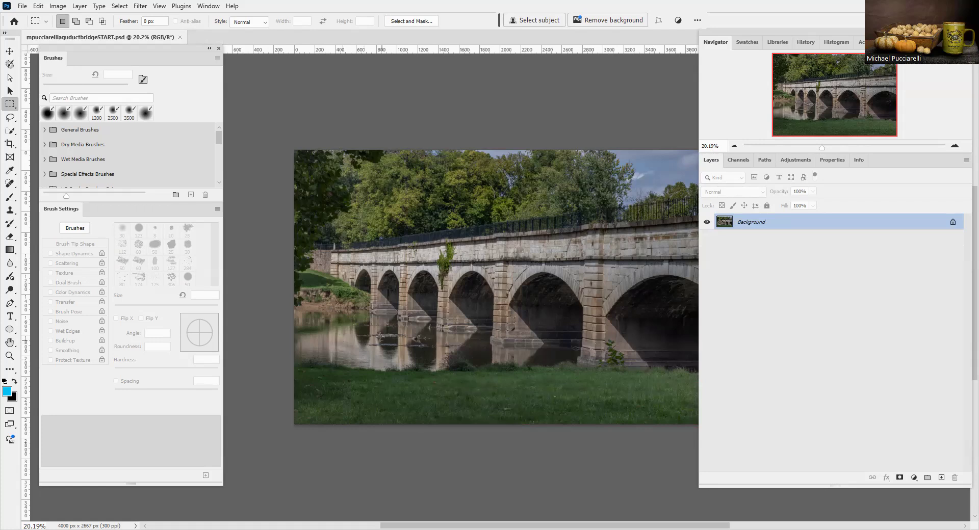
Fill a rectangular selection of the water below the far arches using Generative Fill without a prompt, and delete the resulting layer.
drag(447, 356, 355, 324)
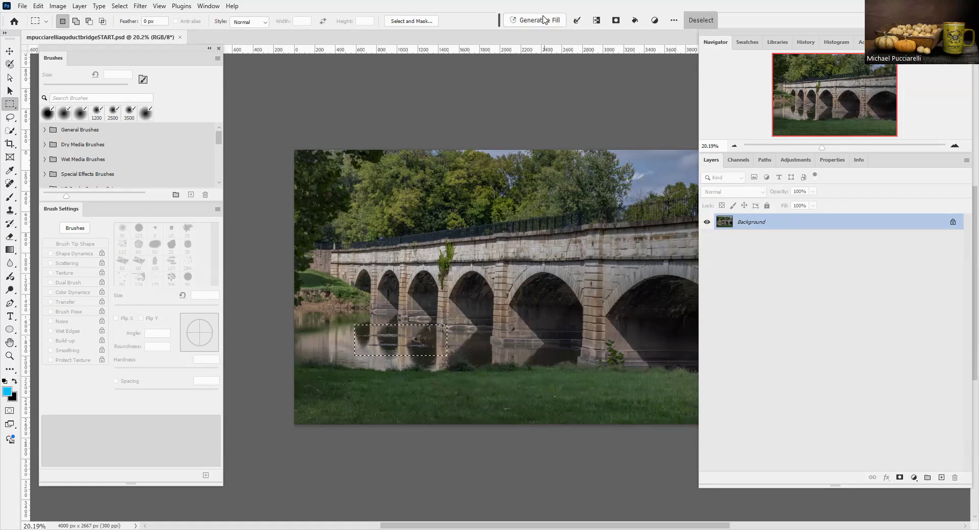
click(541, 20)
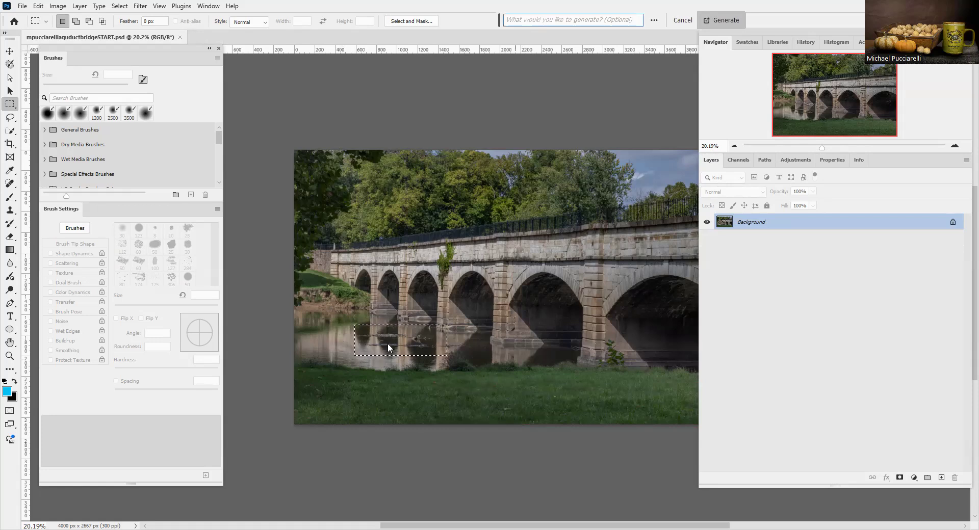
click(720, 20)
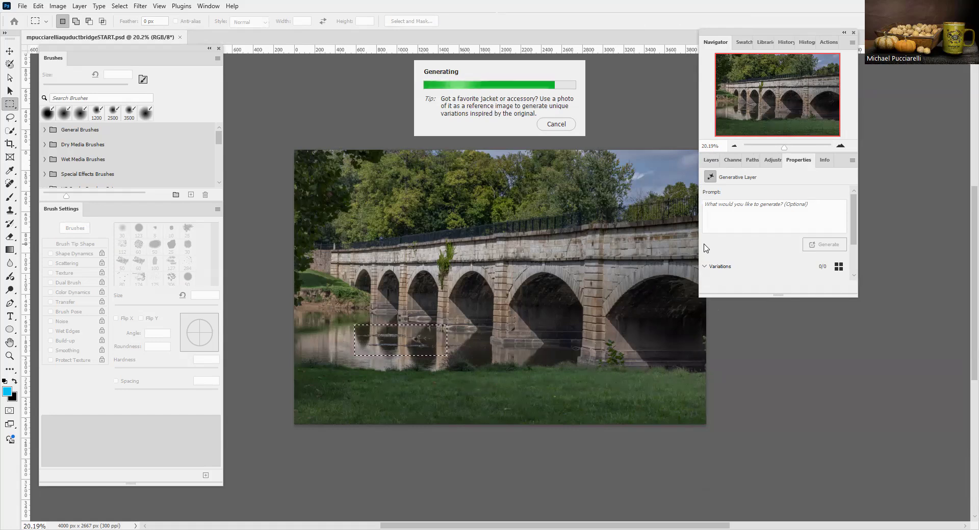
click(710, 160)
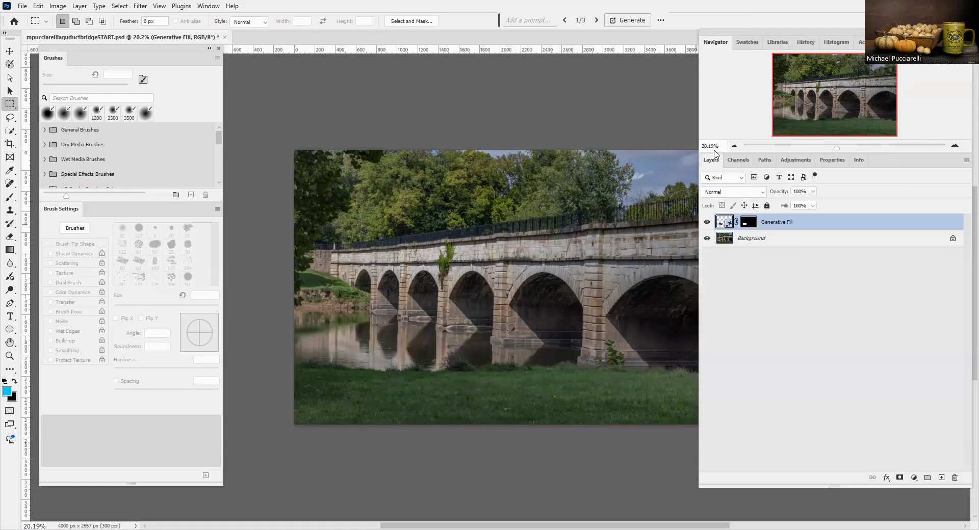
key(Delete)
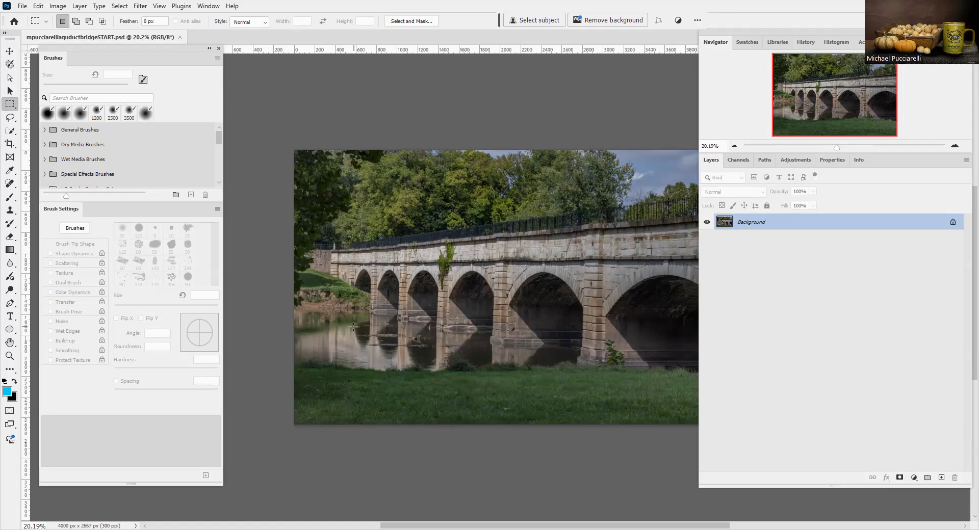
Select the same patch of water, run Content-Aware Fill with output to a new layer, and revert the file.
drag(443, 352, 354, 326)
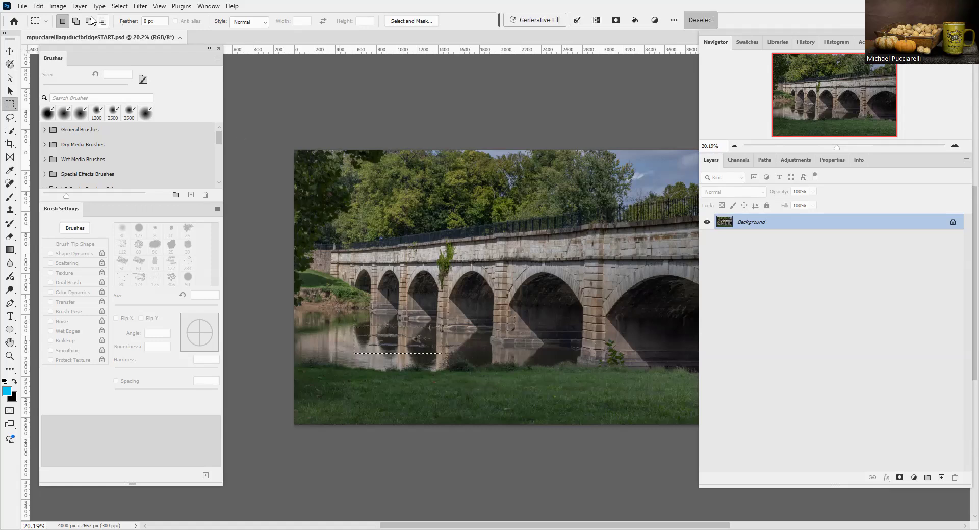
click(42, 6)
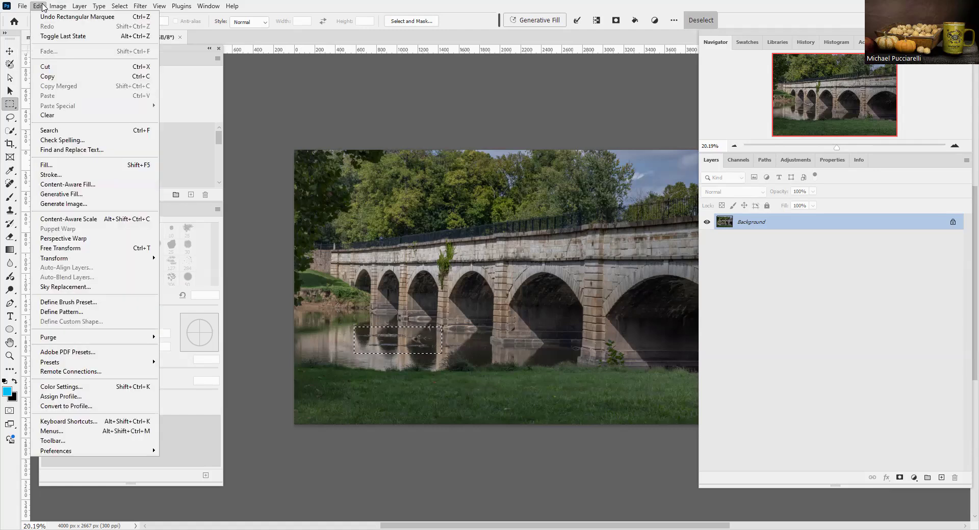
click(91, 186)
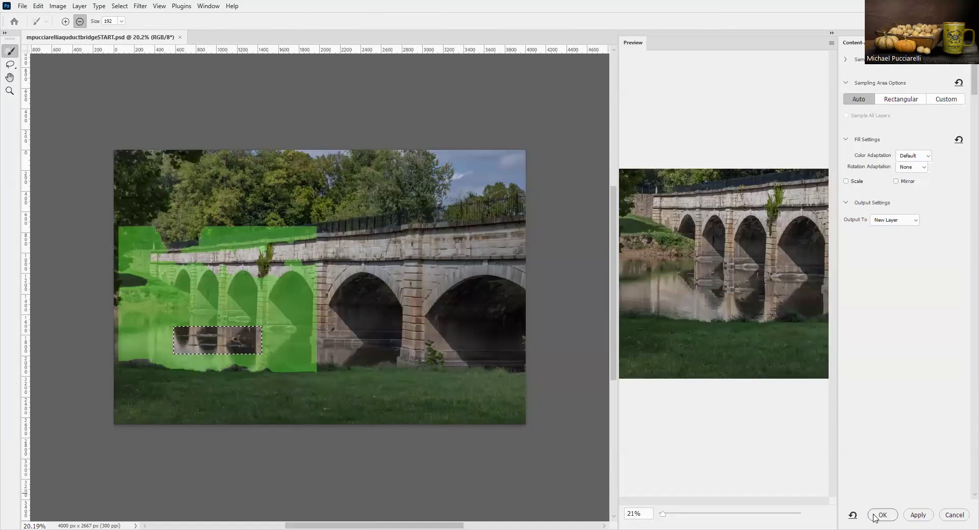
click(882, 515)
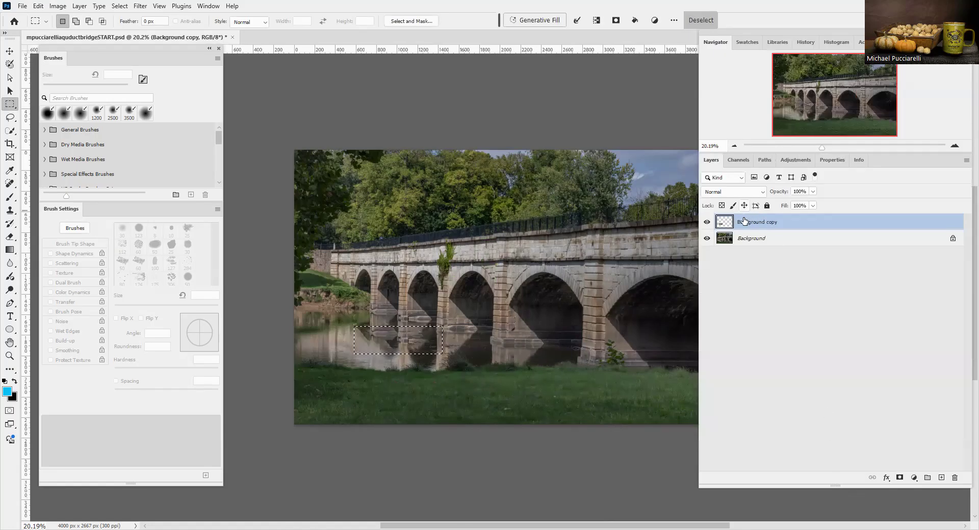
key(F12)
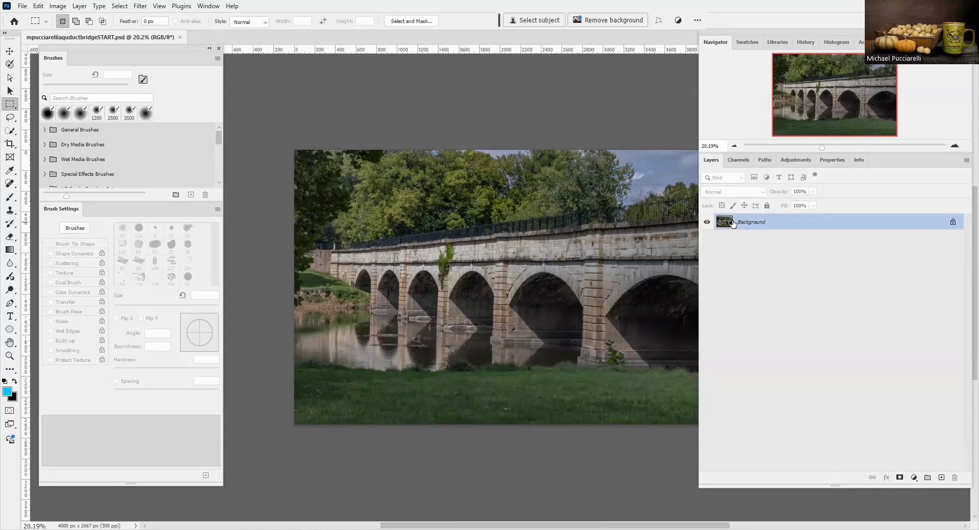
Apply the Cinematic - Split Tone adjustment preset to the bridge photo.
click(792, 165)
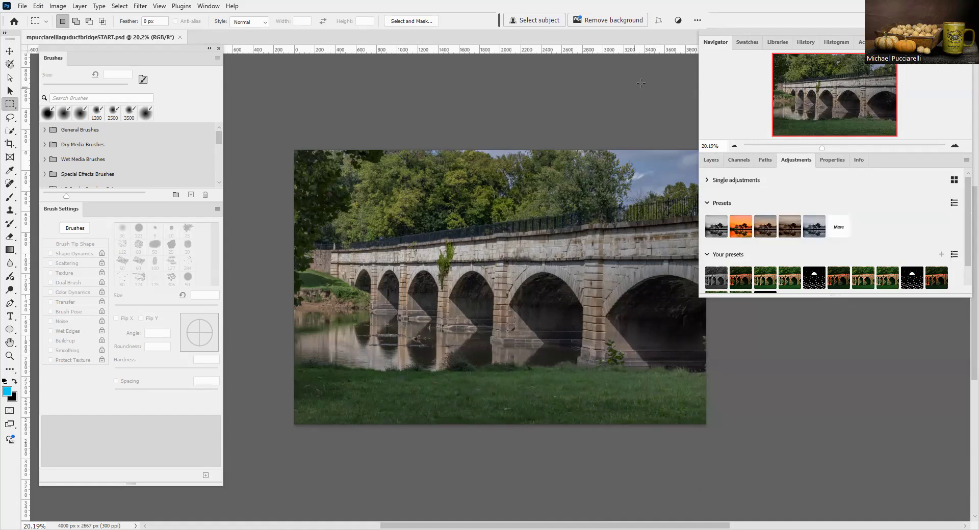
click(750, 229)
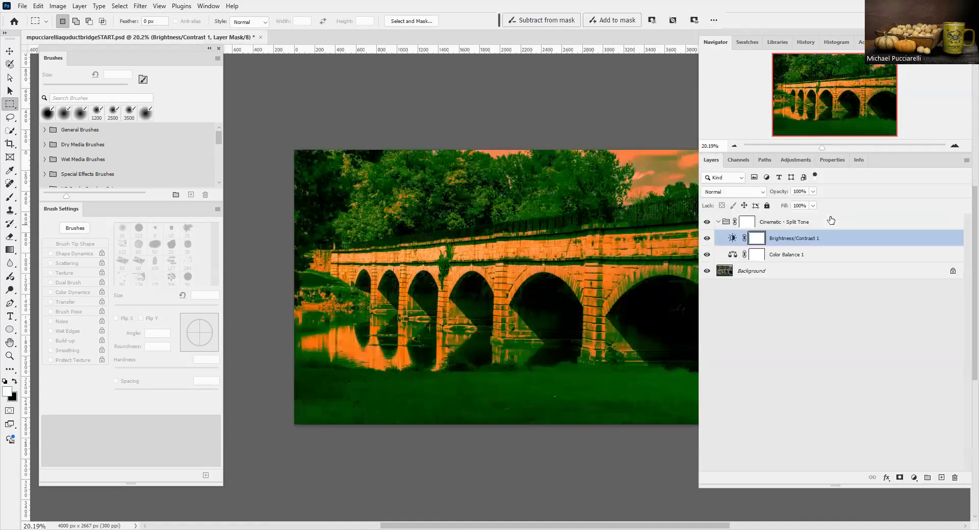
Apply the Portraits - Classic Black & White adjustment preset to the bridge photo and undo it.
click(795, 159)
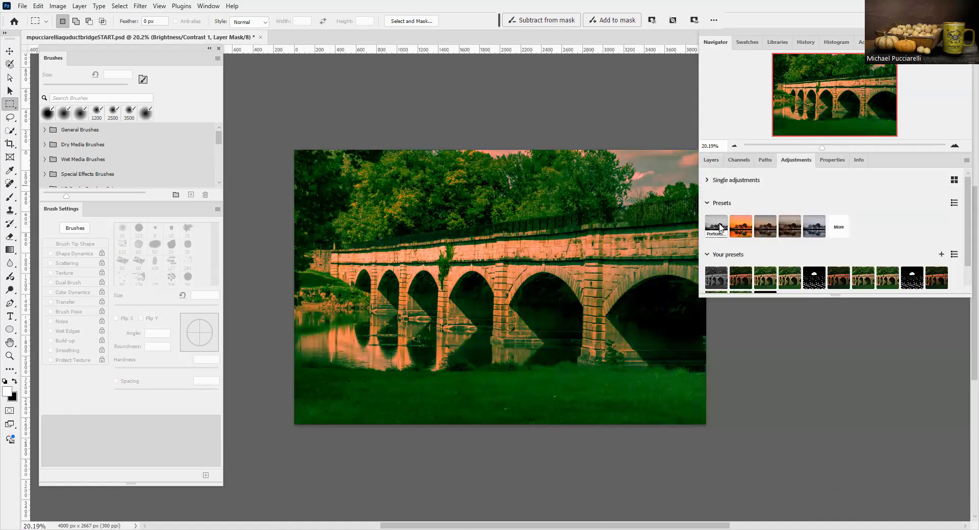
click(719, 219)
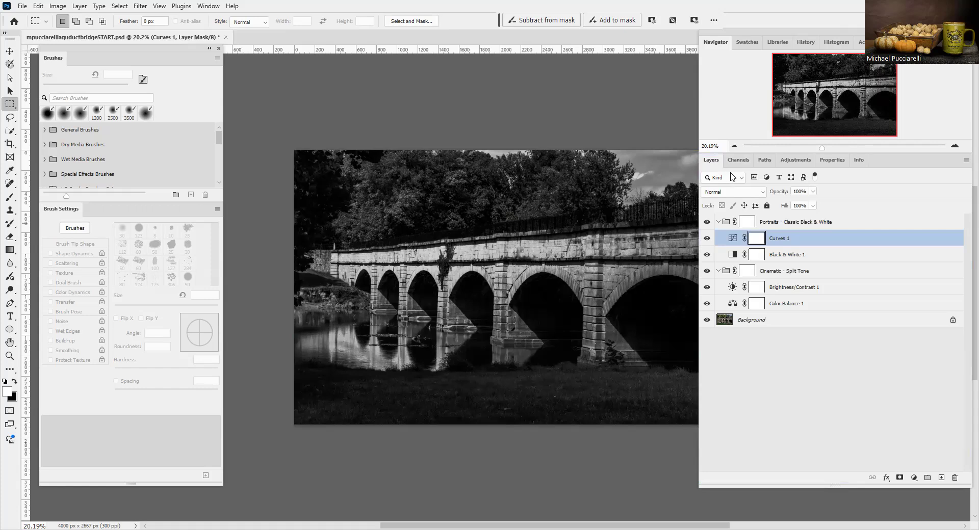
key(ctrl+z)
Apply the Black & White - Cool preset and set its Color Balance midtones to Cyan-Red +32 and Magenta-Green +45.
click(793, 163)
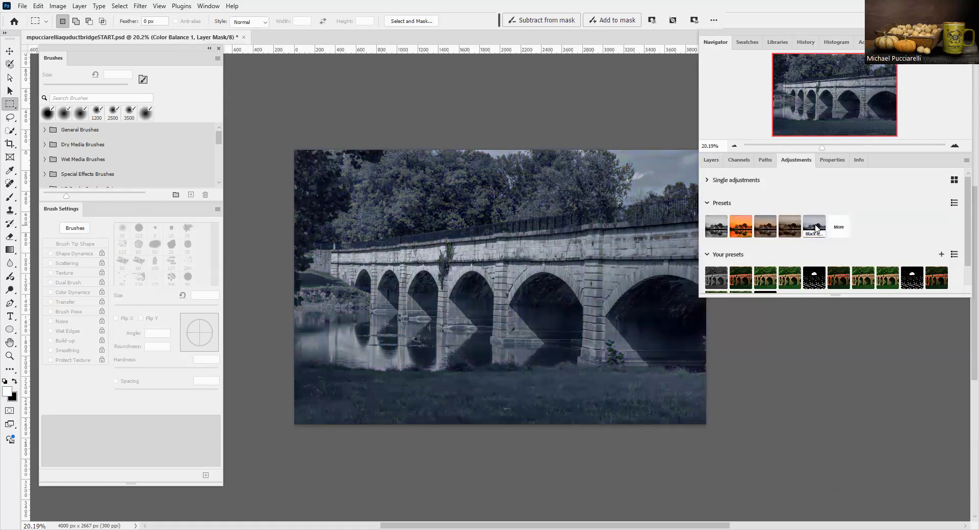
click(817, 229)
click(736, 238)
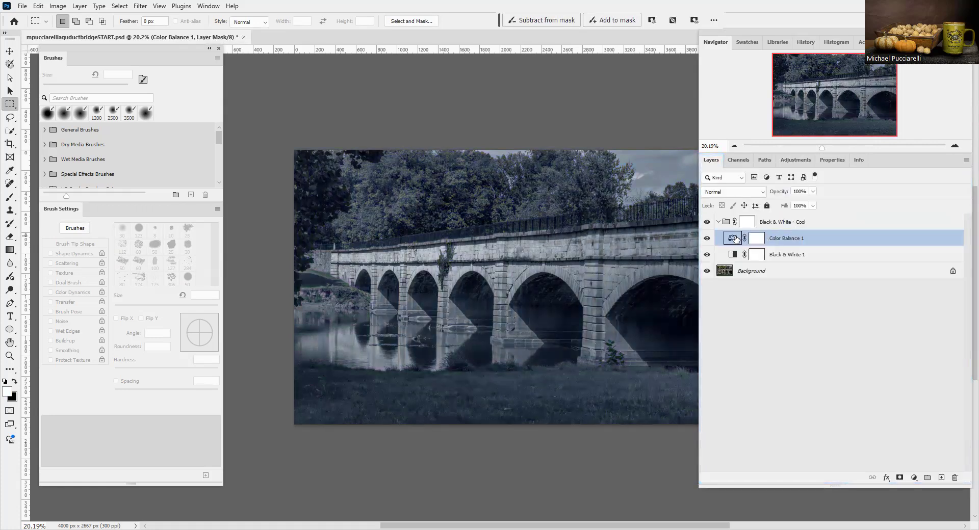
double_click(736, 239)
drag(761, 217, 784, 234)
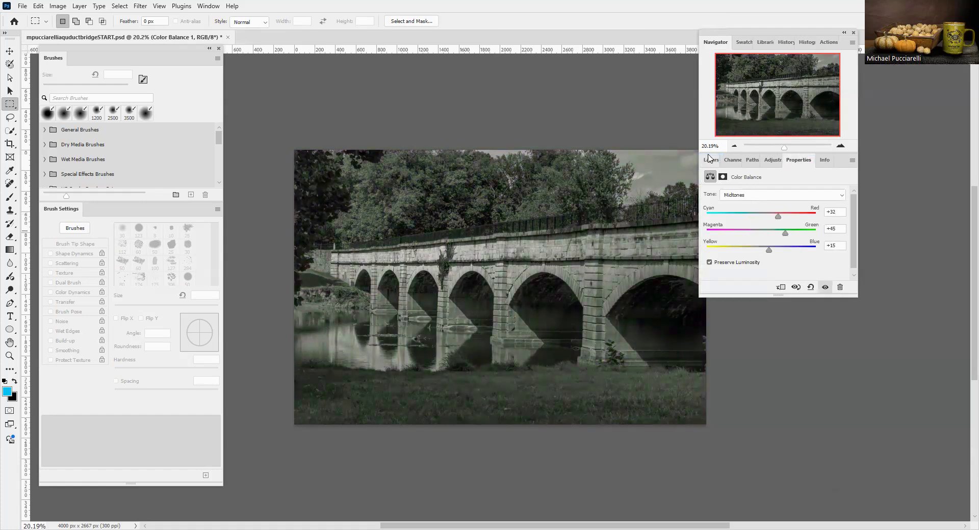
Save the current adjustment layer as a custom adjustment preset named ADJtest and undo the adjustments on the photo.
click(769, 160)
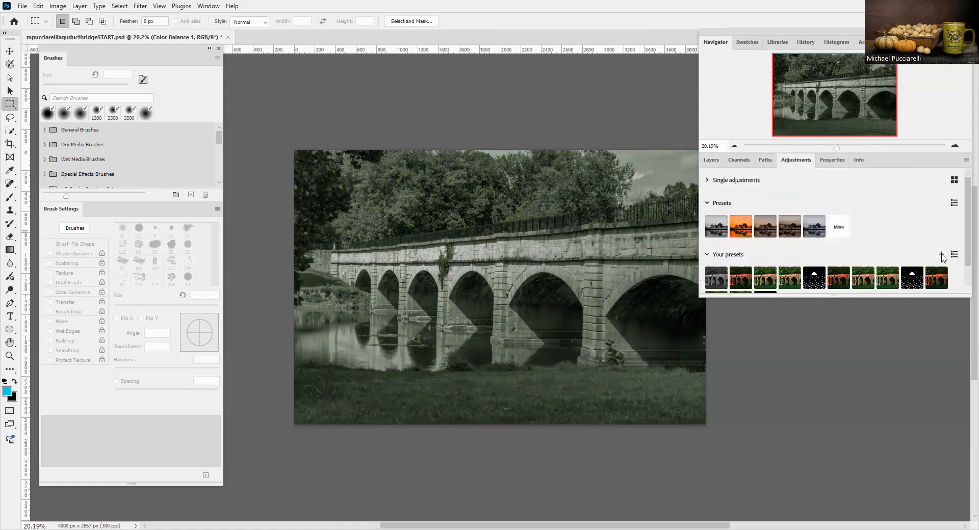
click(942, 254)
click(433, 193)
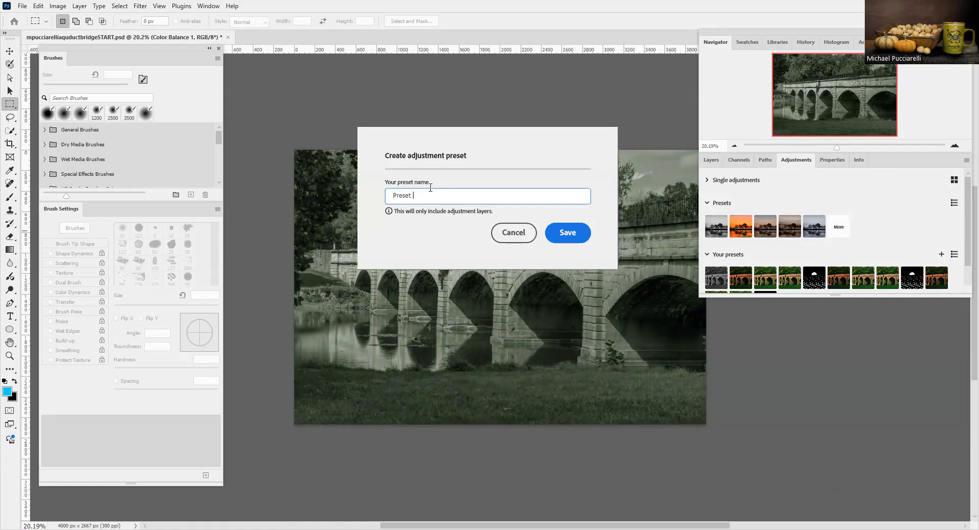
key(BackSpace)
key(BackSpace)
key(BackSpace)
key(BackSpace)
key(BackSpace)
key(BackSpace)
key(BackSpace)
text(ADJt)
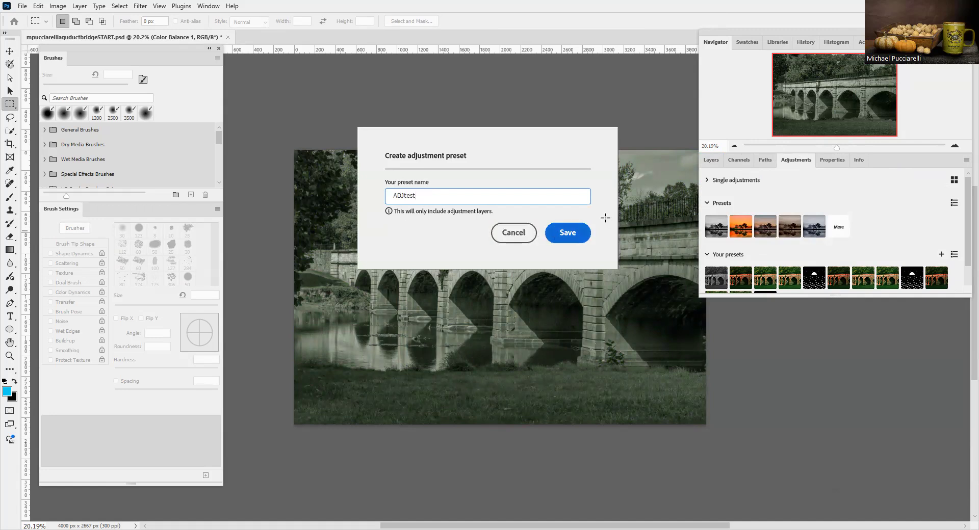
key(Return)
click(711, 160)
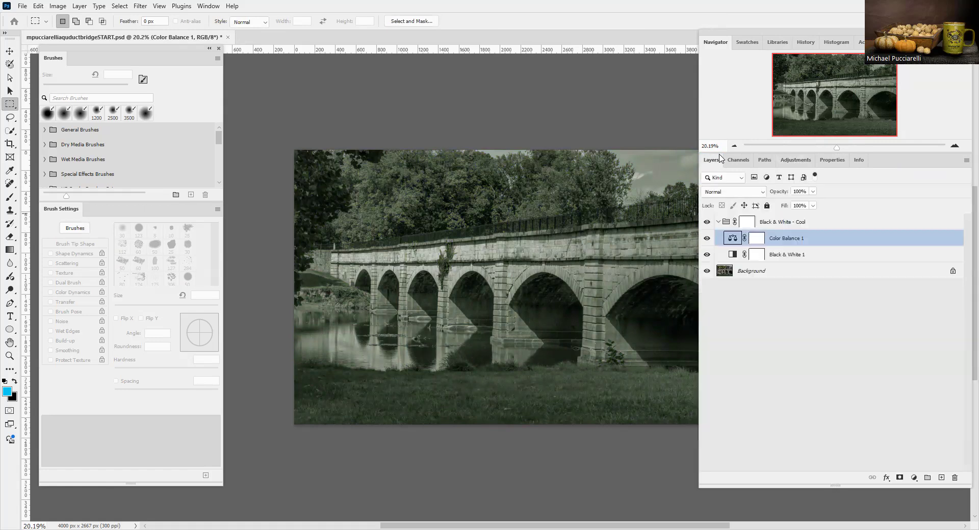
key(ctrl+z)
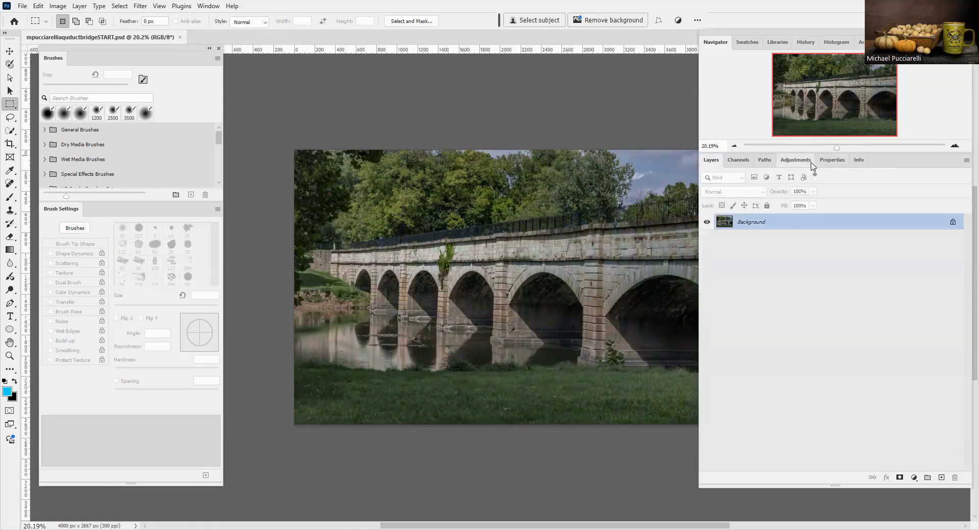
Apply the custom ADJtest preset to the bridge photo and undo it.
click(795, 161)
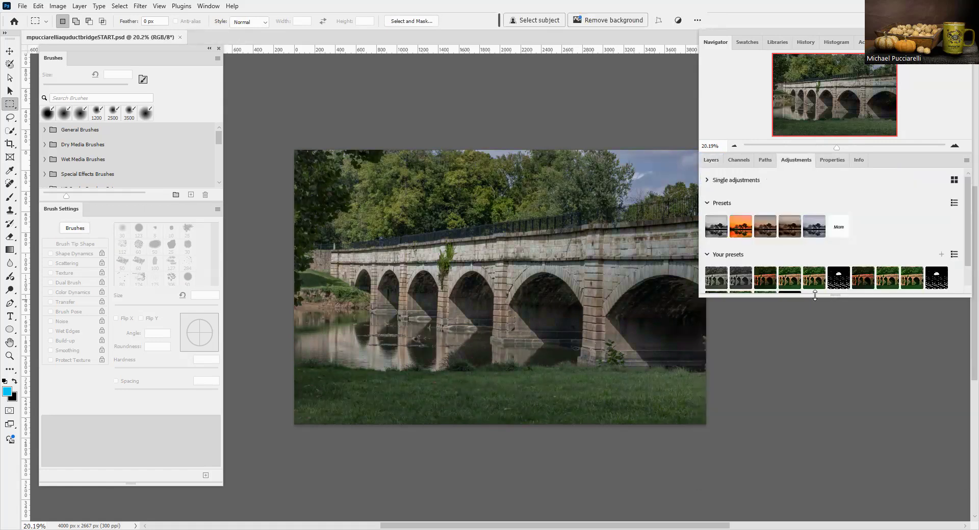
click(766, 308)
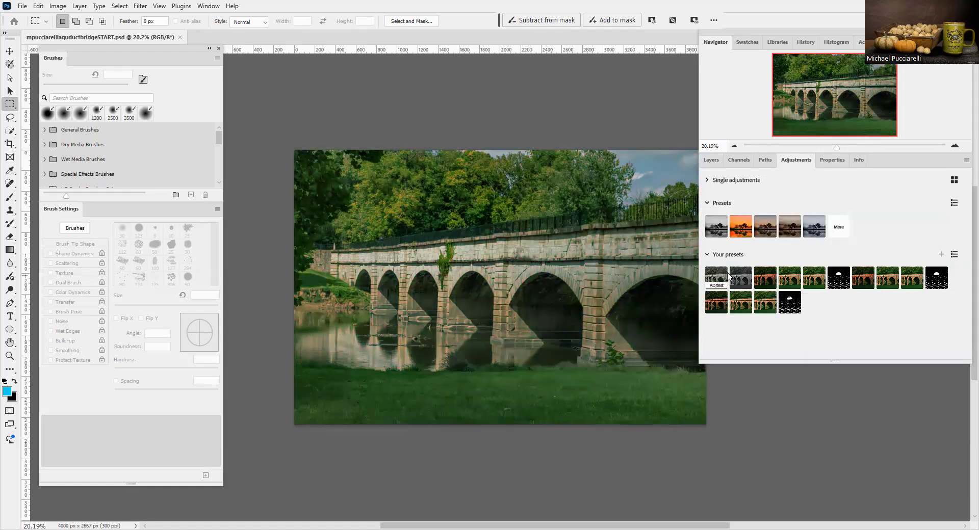
click(719, 277)
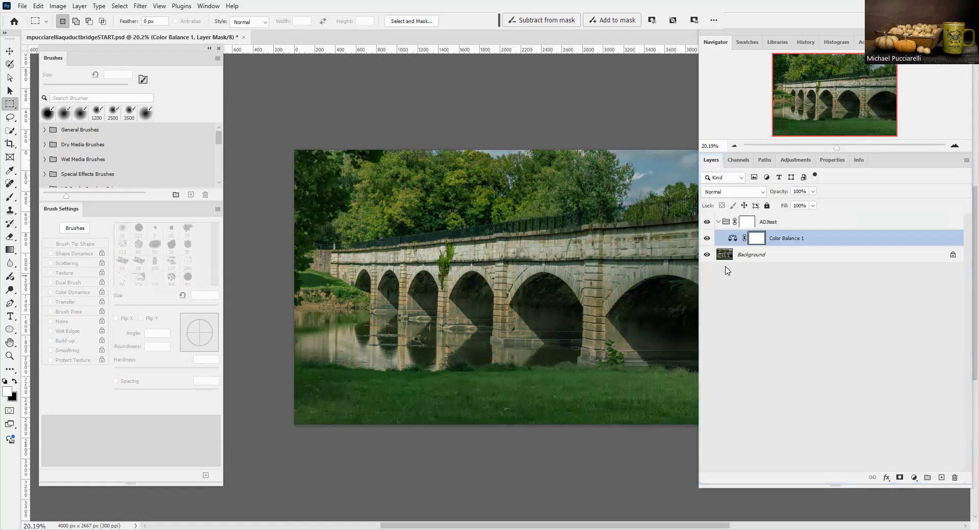
key(ctrl+z)
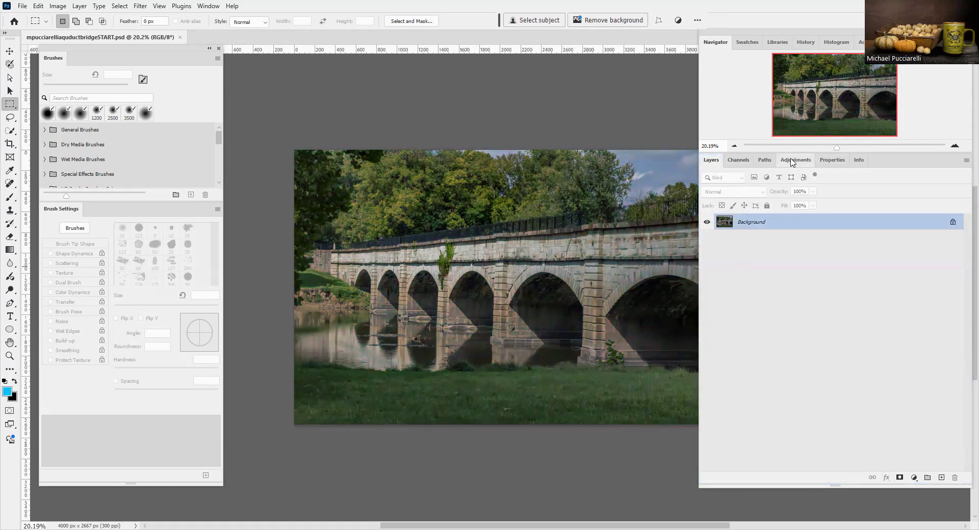
Apply the custom ALLadjLAYERS preset and hide all its adjustment layers except Brightness/Contrast 1.
click(792, 160)
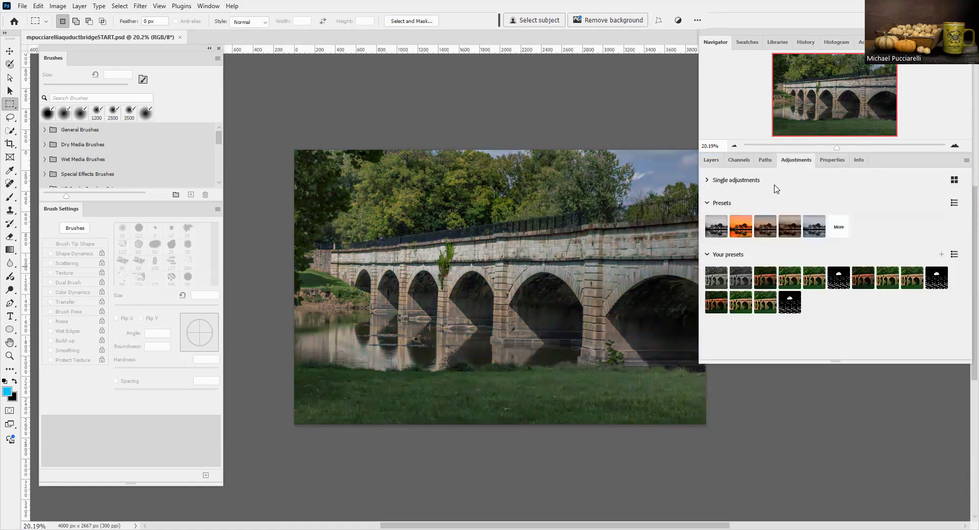
click(789, 303)
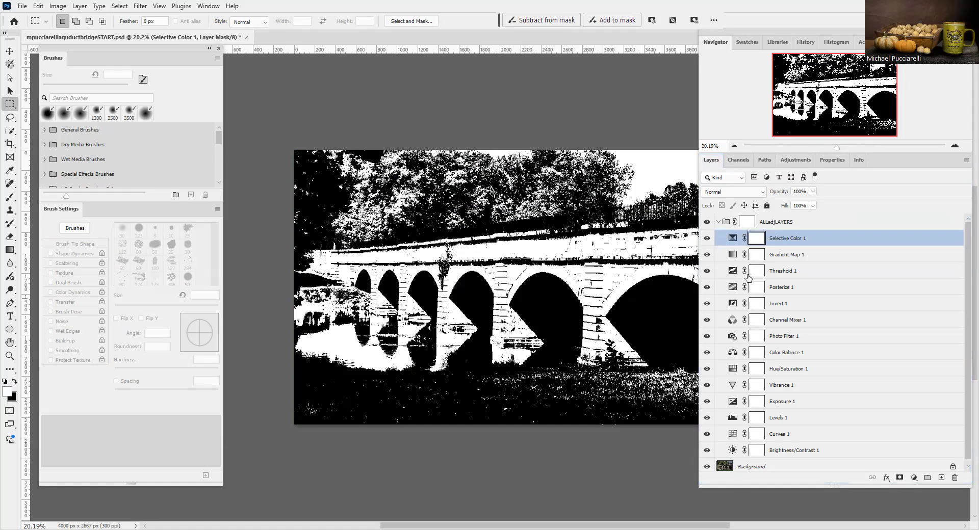
drag(707, 239, 709, 449)
click(707, 450)
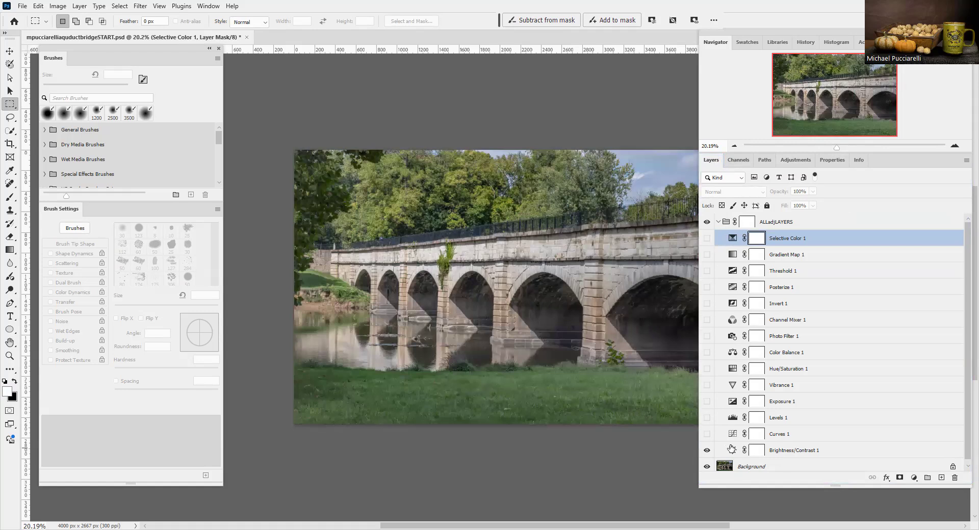
Set the brightness of the Brightness/Contrast 1 layer to 16.
double_click(731, 449)
drag(874, 220, 845, 222)
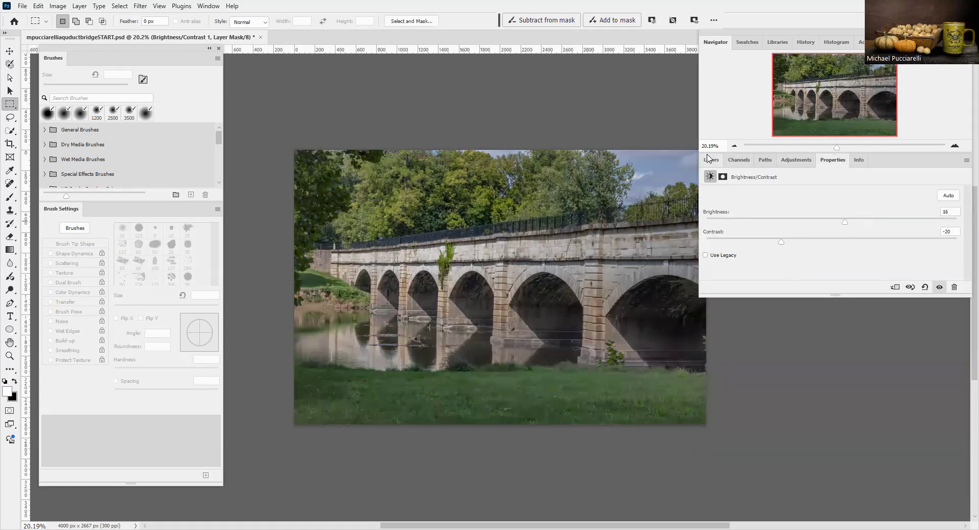
key(F7)
Show the Curves 1 layer and flatten its RGB curve, with a midtone point at input 119, output 105.
click(707, 434)
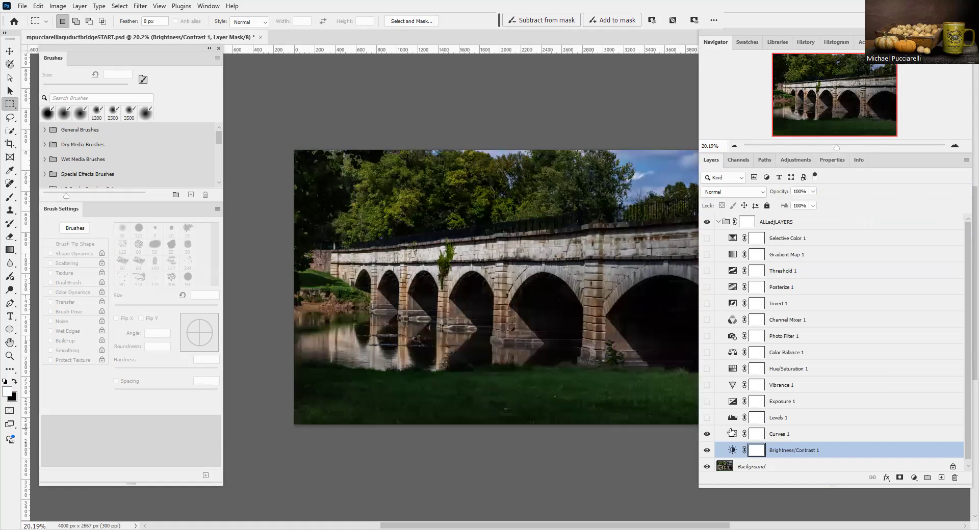
double_click(733, 435)
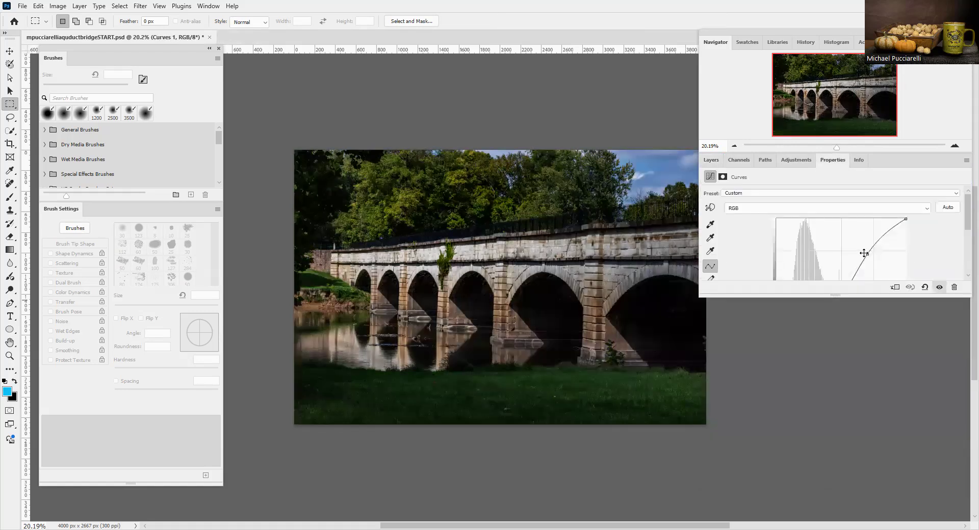
mouse_move(869, 258)
mouse_down()
mouse_move(860, 249)
mouse_move(871, 256)
mouse_up()
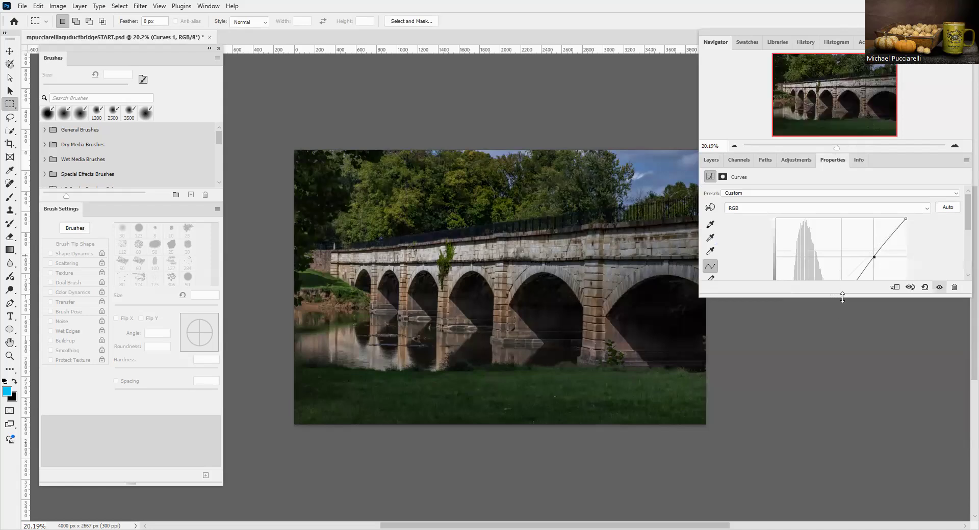
mouse_move(836, 296)
mouse_down()
mouse_move(836, 385)
mouse_move(837, 293)
mouse_up()
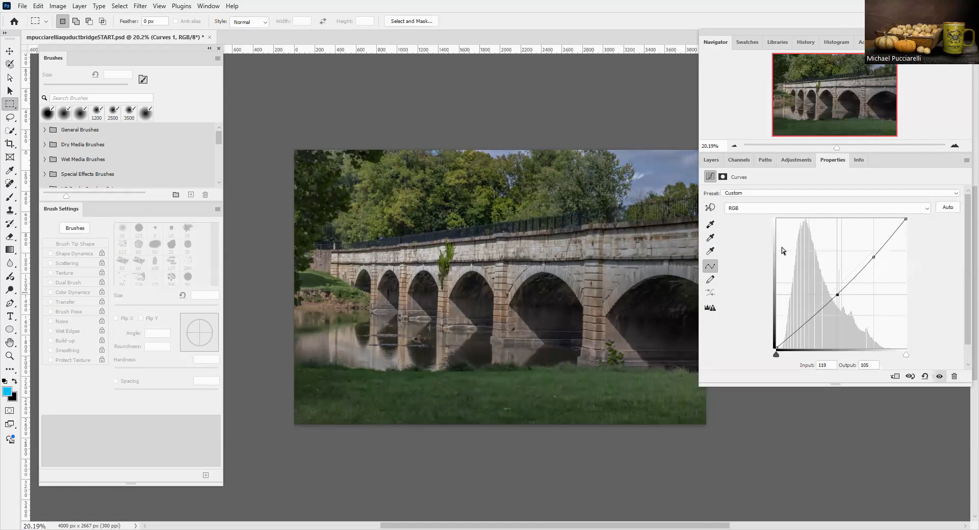
click(711, 160)
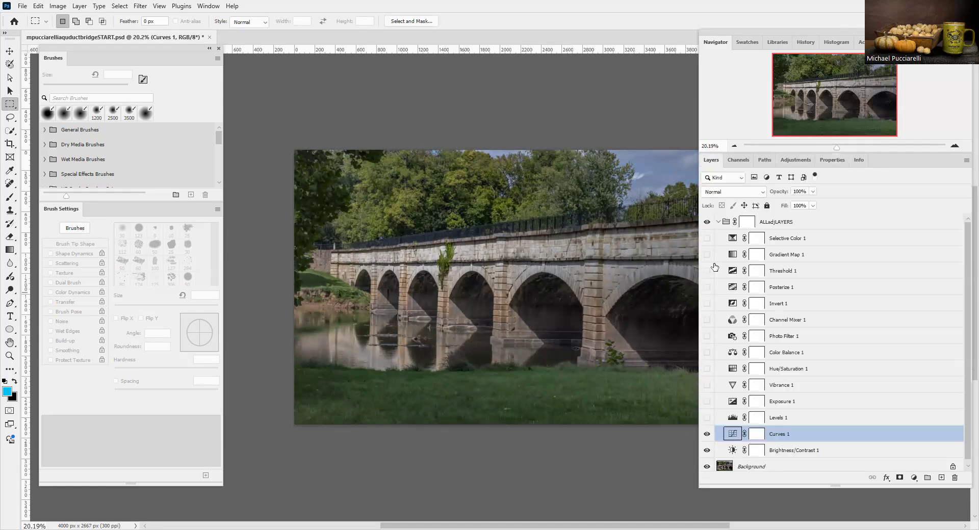
Show the Levels 1 layer and set its midtone input level to 1.03.
click(707, 418)
double_click(732, 418)
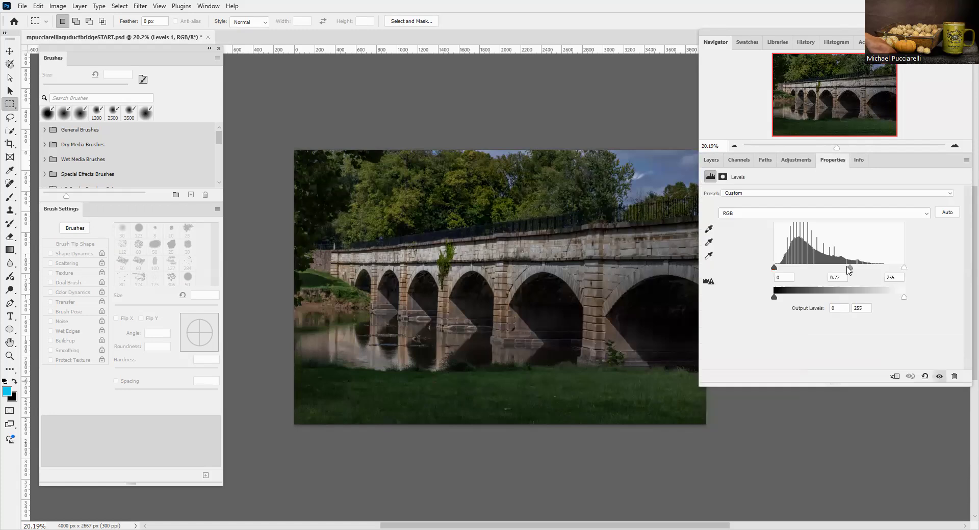
drag(834, 271, 838, 268)
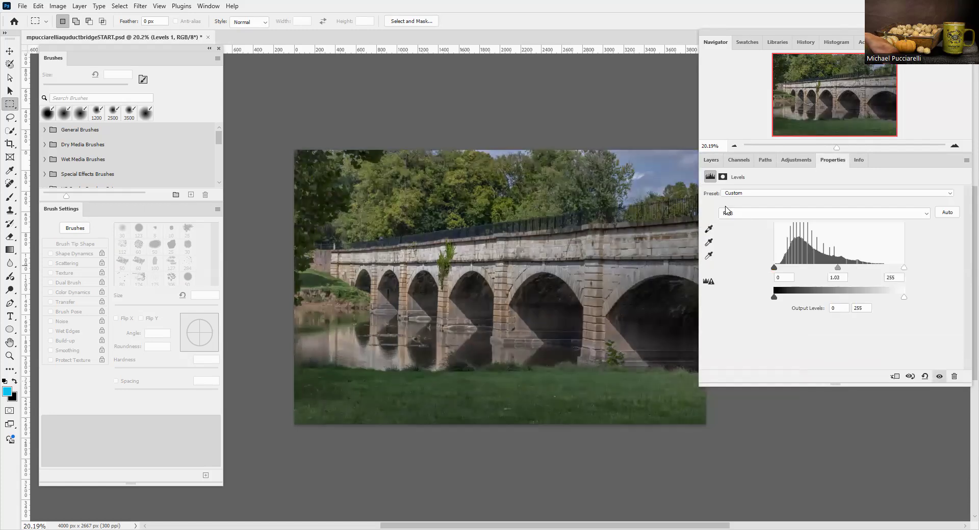
click(712, 160)
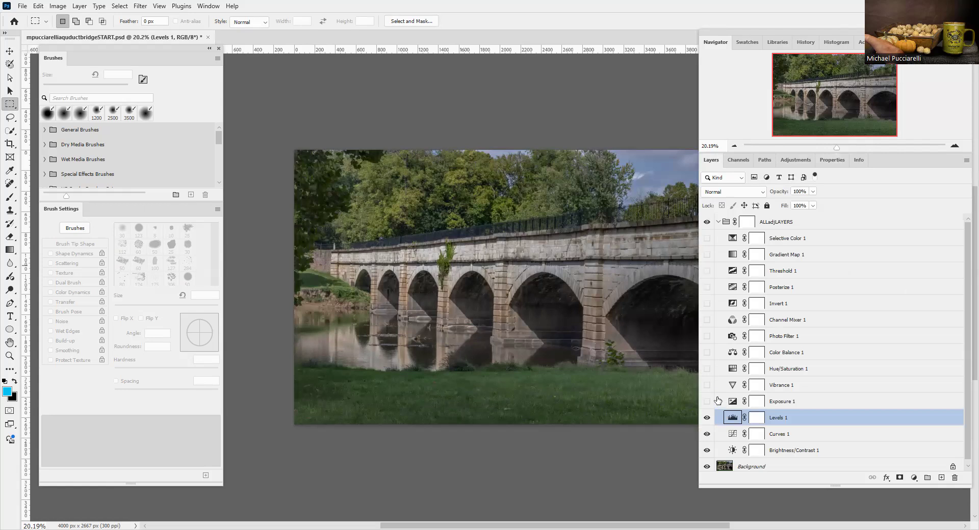
Show the group's remaining adjustment layers except Invert, Color Balance and Hue/Saturation, briefly previewing Hue/Saturation.
click(707, 401)
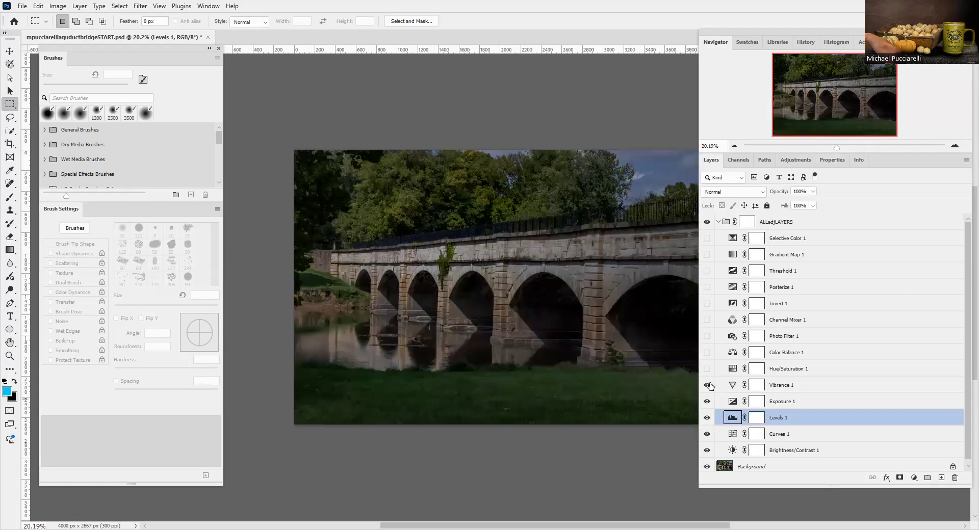
click(708, 368)
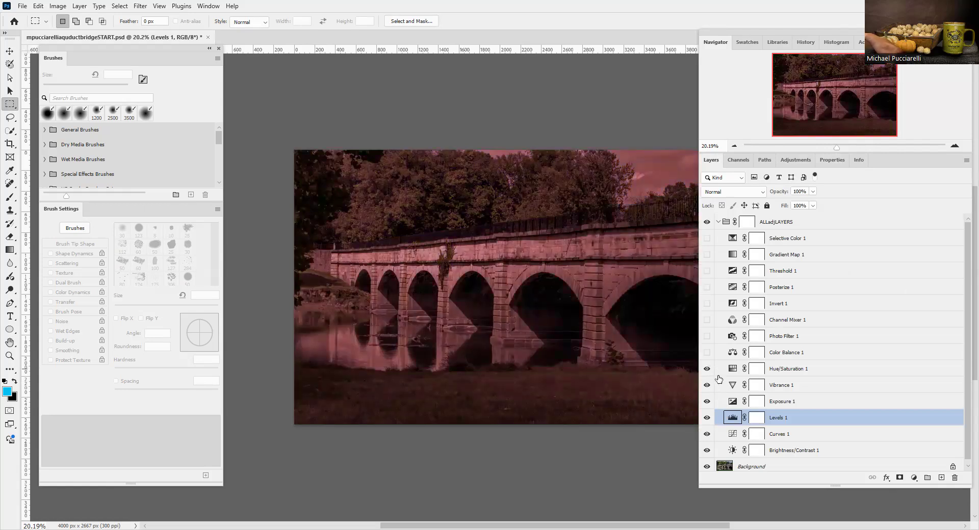
click(707, 368)
click(718, 337)
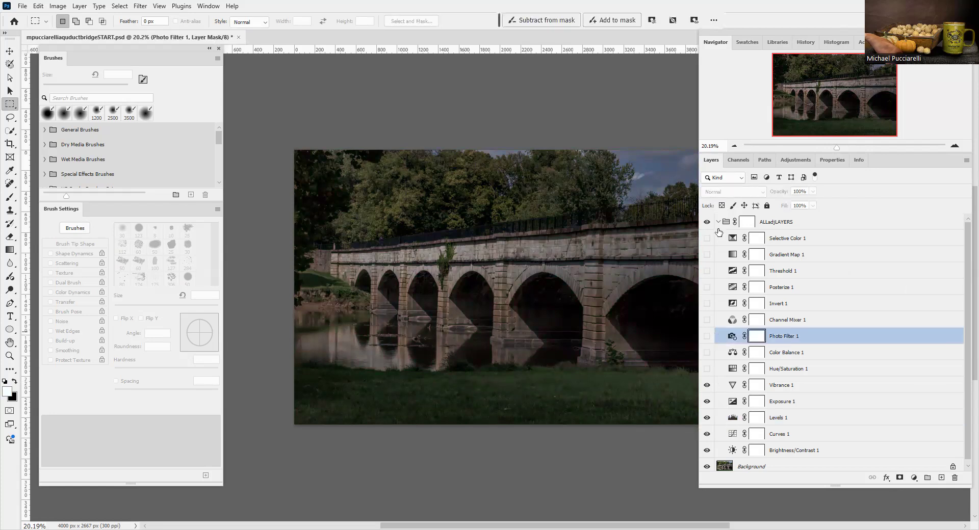
drag(708, 238, 706, 341)
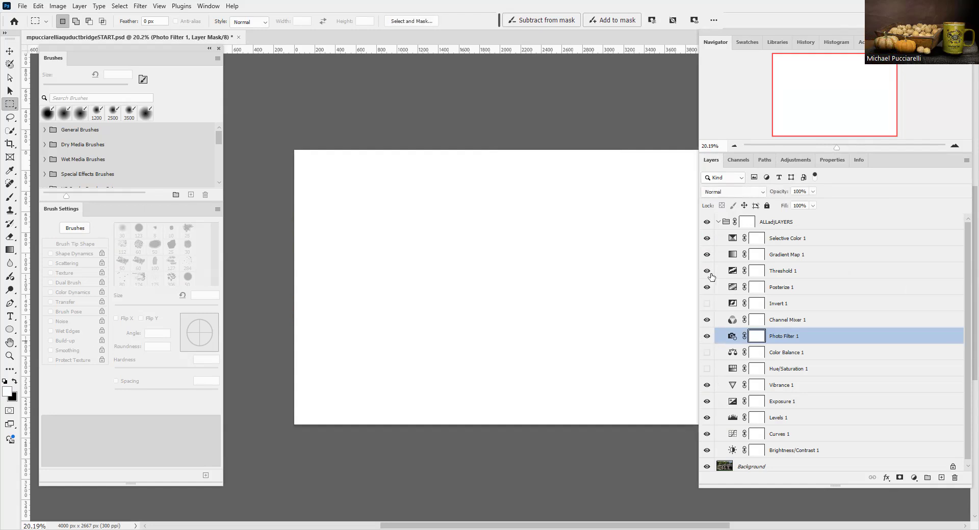
Collapse the ALLadjLAYERS group and delete it.
click(718, 222)
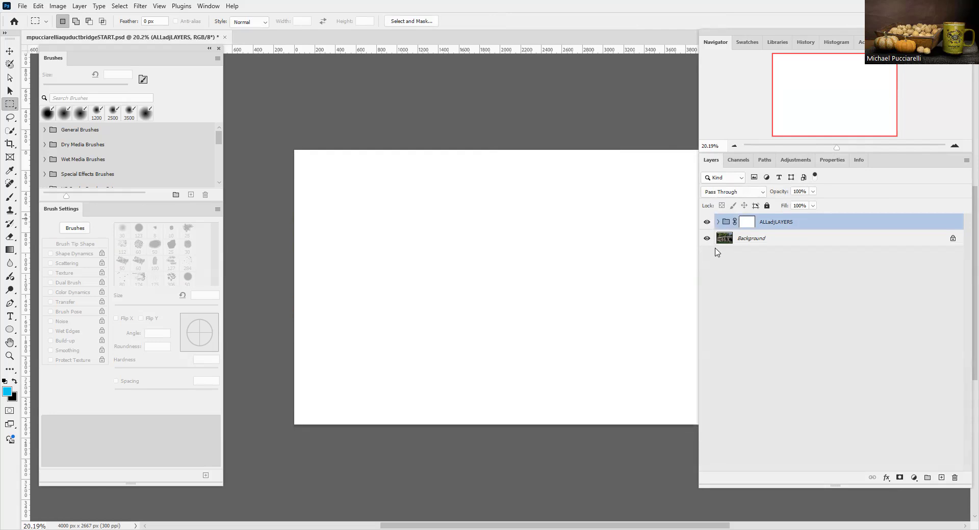
key(Delete)
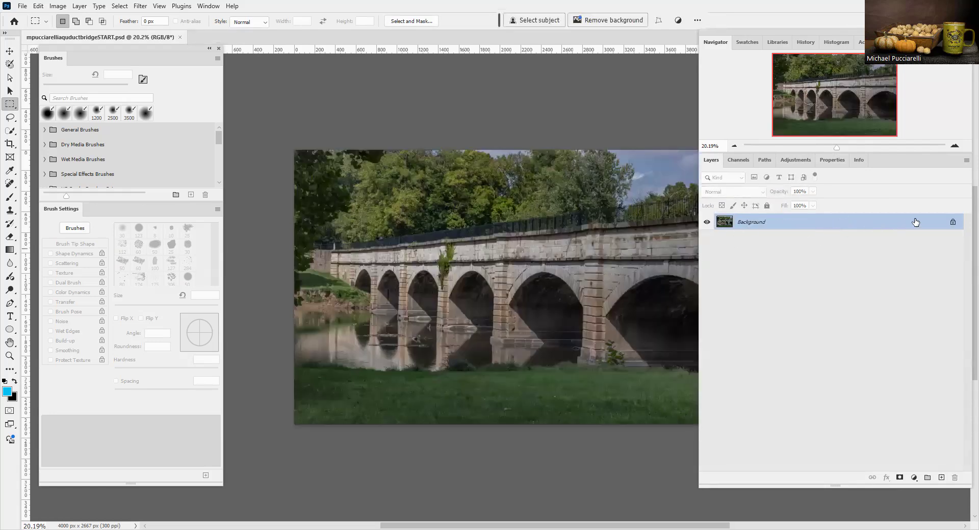
Import the custom adjustment presets from the AllAdjustments Presetsv33 file on the Desktop.
click(797, 161)
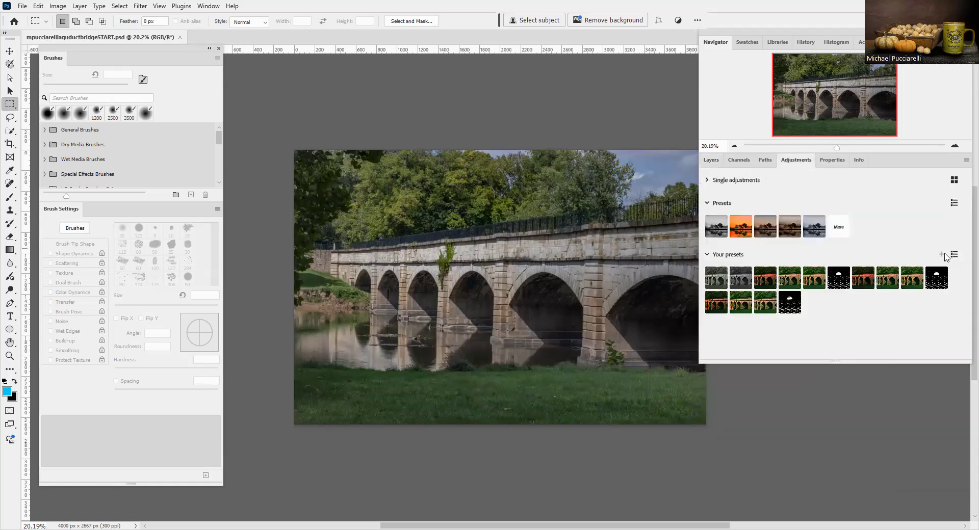
click(966, 163)
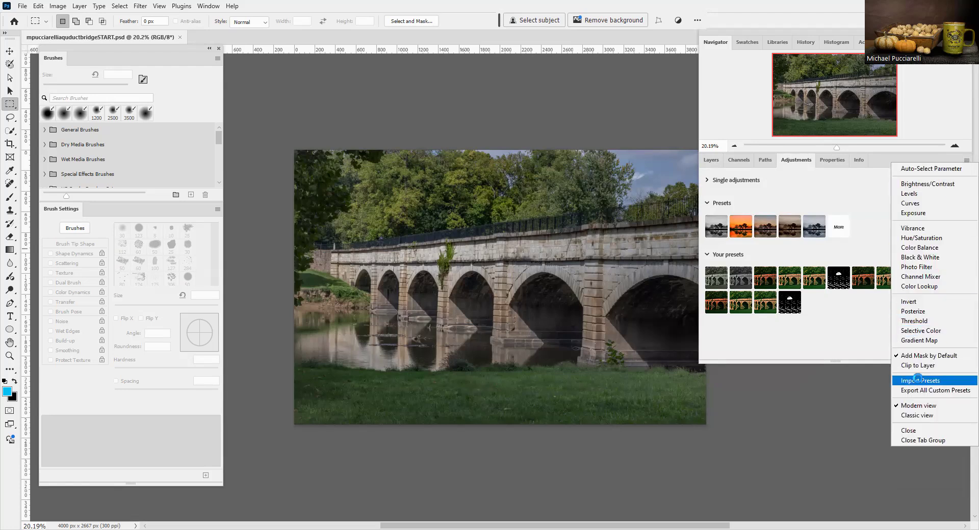
click(920, 383)
click(131, 108)
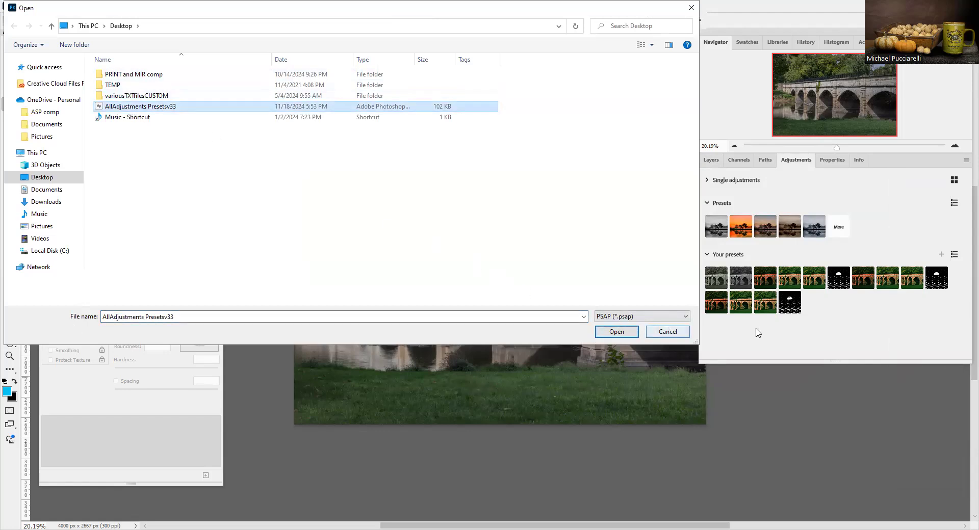
key(Return)
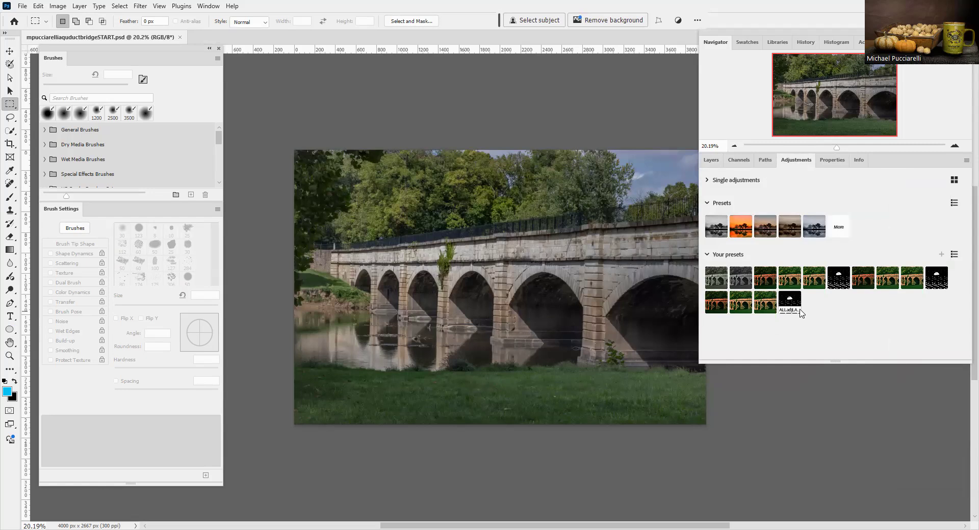
Preview the custom ALLadjLAYERS preset, close the document, and reopen the START version of the aqueduct bridge photo from the recent files.
click(798, 311)
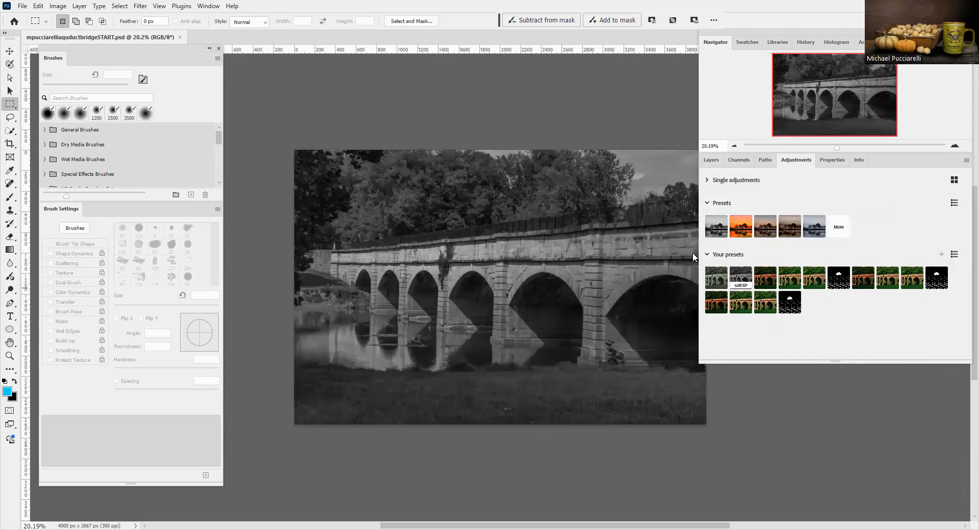
click(180, 37)
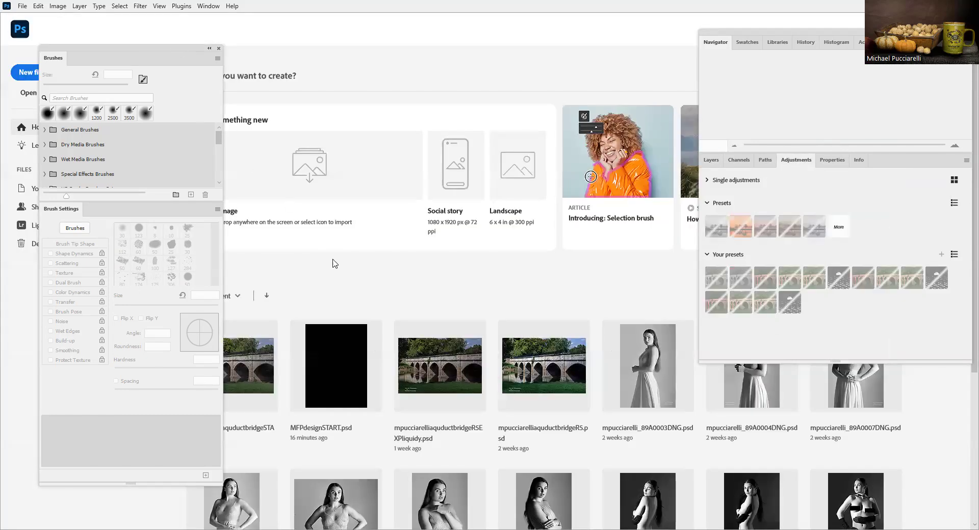
click(242, 364)
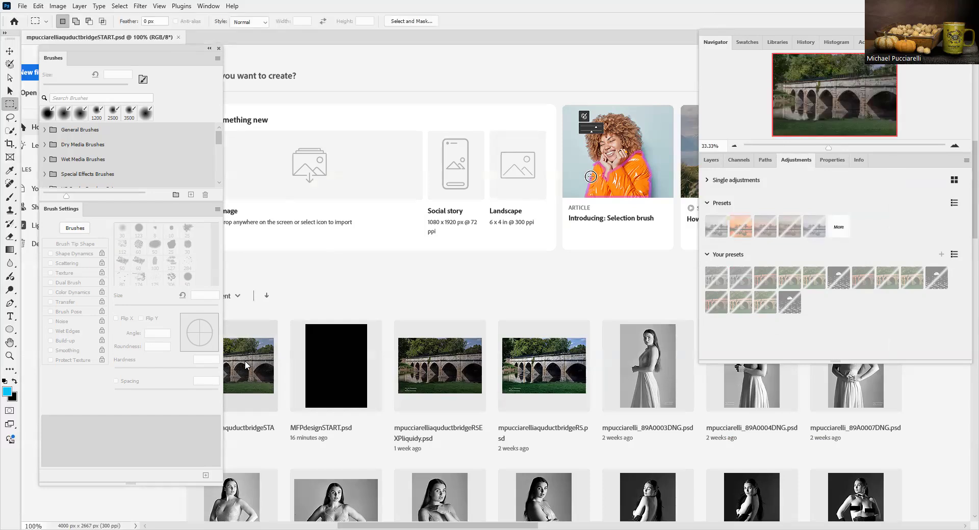
Show the recorded actions and play the MFPframeSTYLES action from the MFP filters set on the bridge photo.
double_click(863, 46)
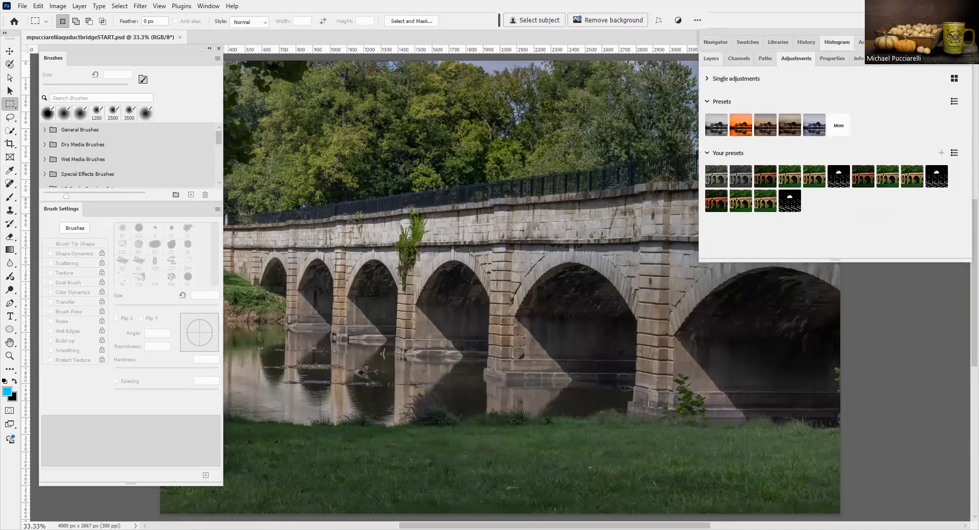
click(863, 42)
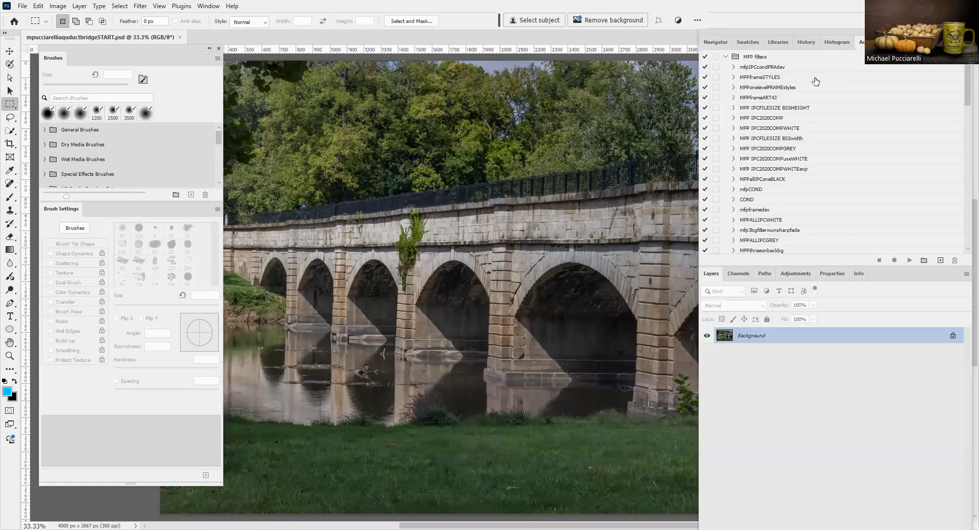
click(761, 78)
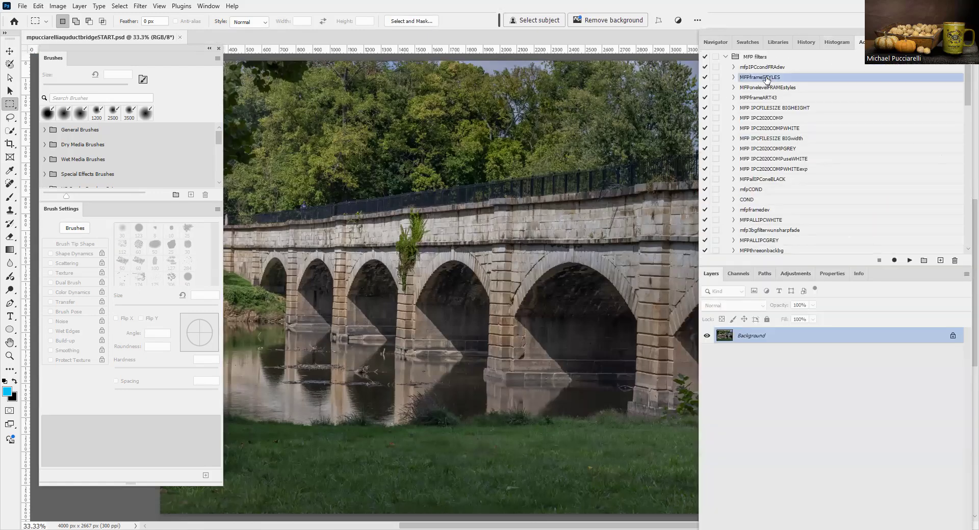
click(909, 261)
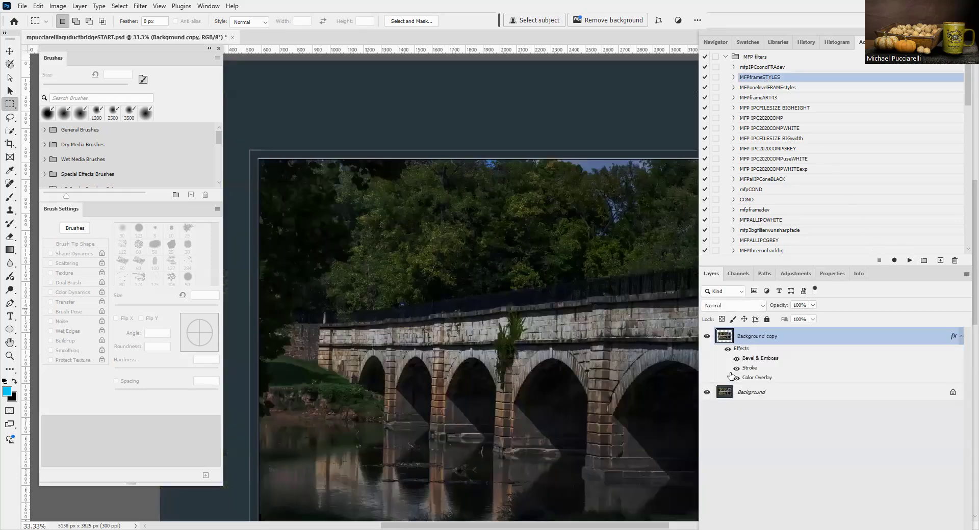
Hide the Background copy layer's Bevel & Emboss, Stroke and Color Overlay effects and show them again one by one.
drag(737, 377, 739, 360)
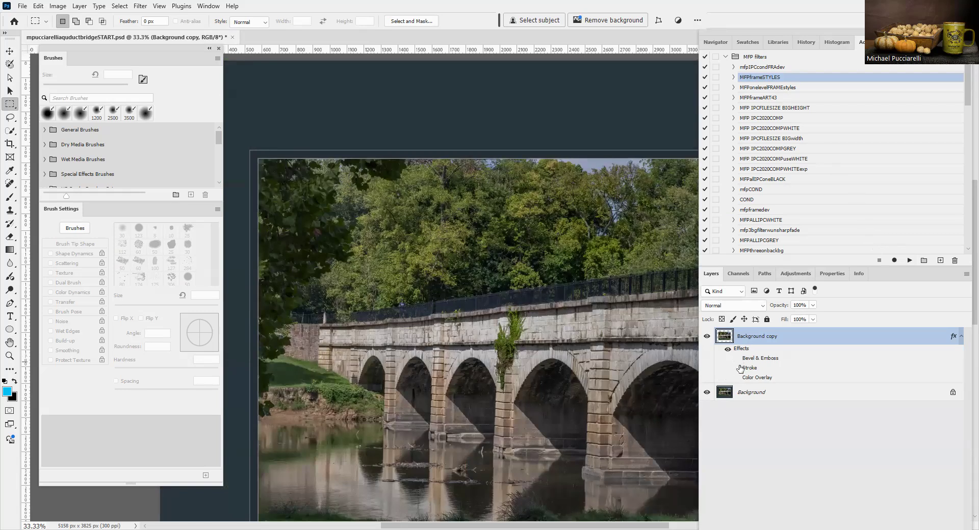
click(737, 359)
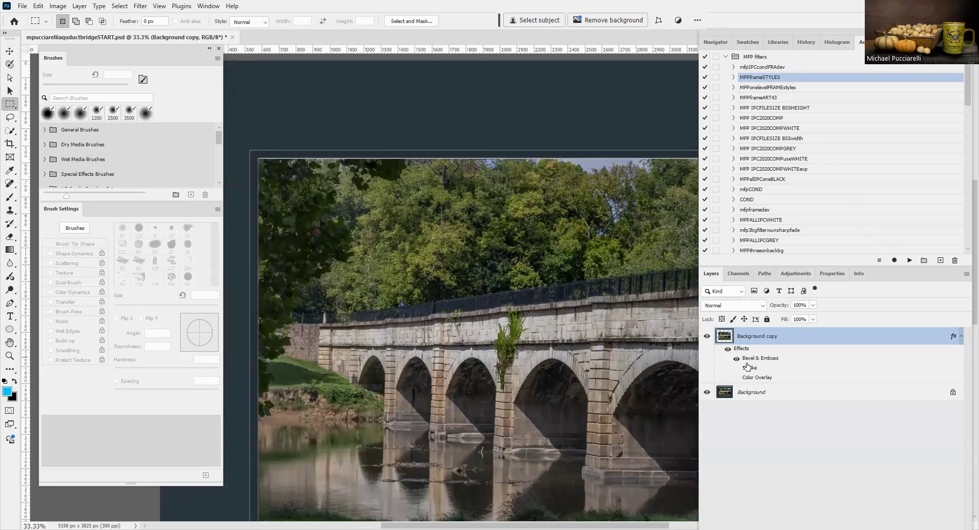
click(736, 369)
click(737, 378)
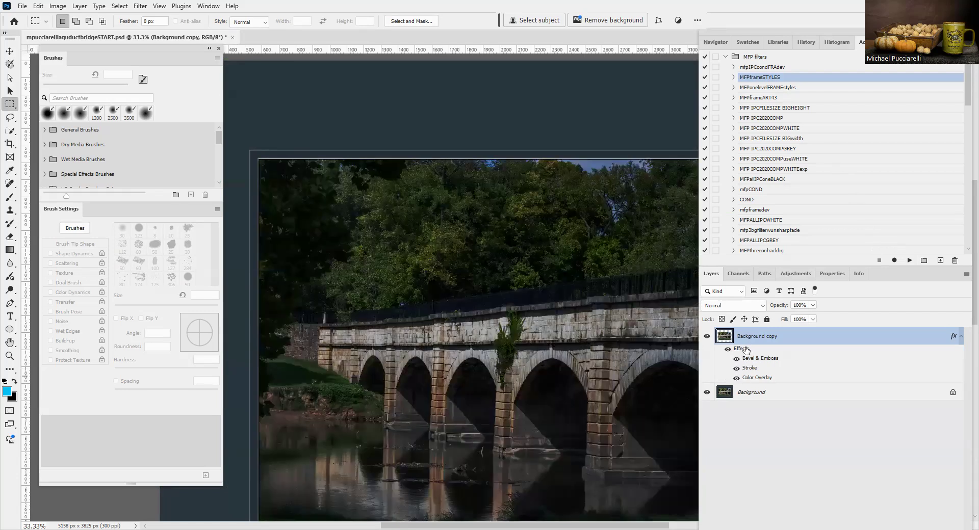
Review the Background copy layer's Bevel & Emboss and Stroke settings and set its Color Overlay opacity to 40%.
double_click(745, 349)
click(550, 150)
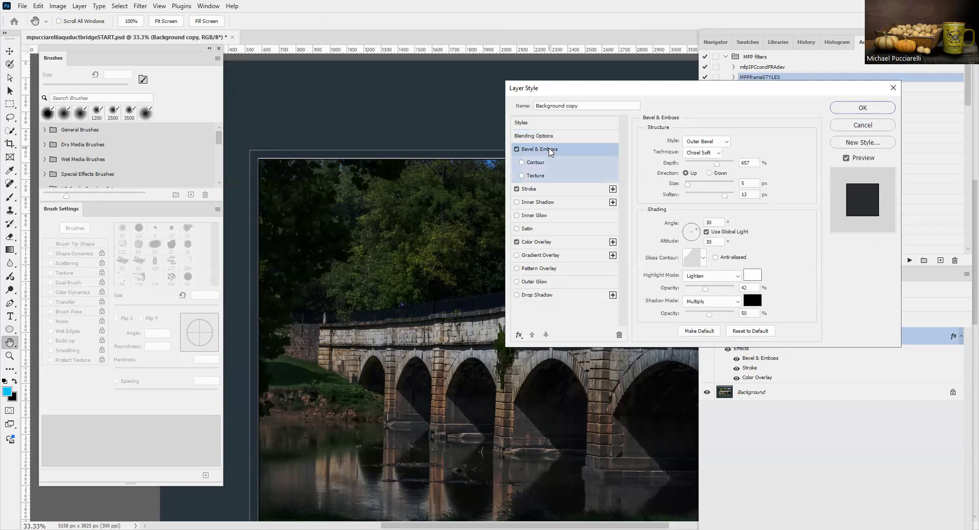
click(531, 190)
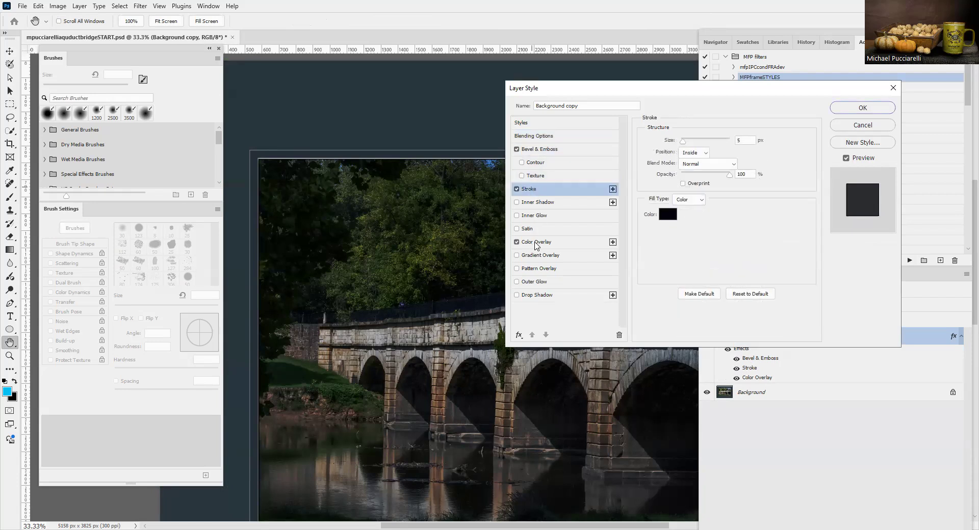
click(535, 243)
drag(732, 159, 700, 161)
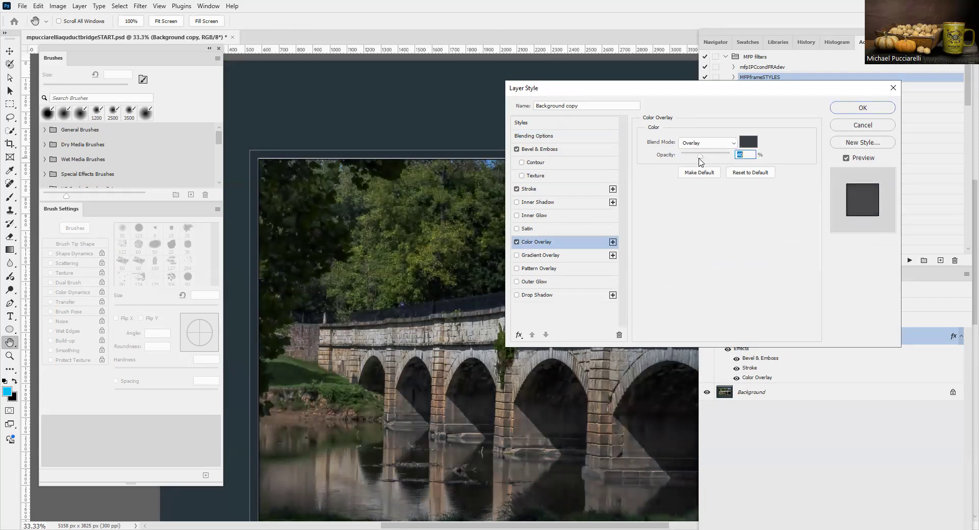
Set the Background copy layer's Stroke size to 1 px and apply the layer style.
click(540, 191)
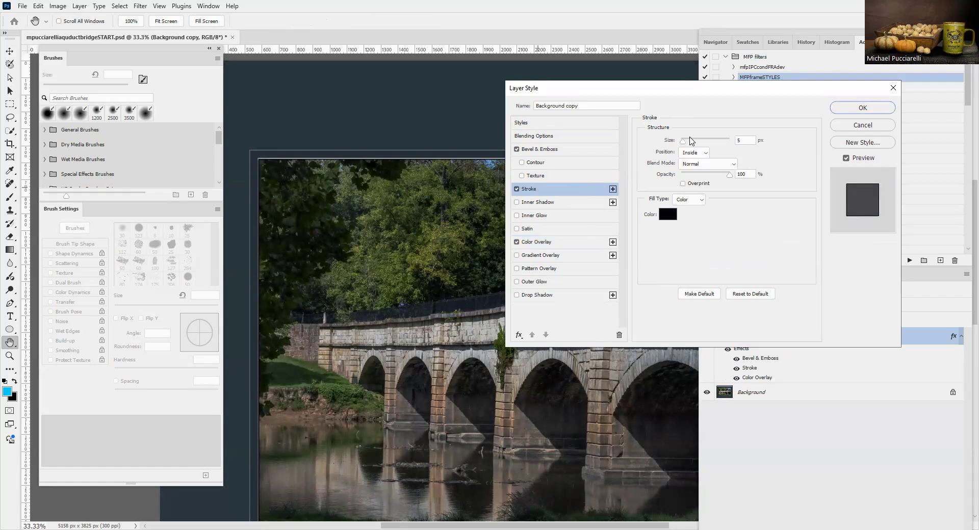
drag(698, 144, 680, 144)
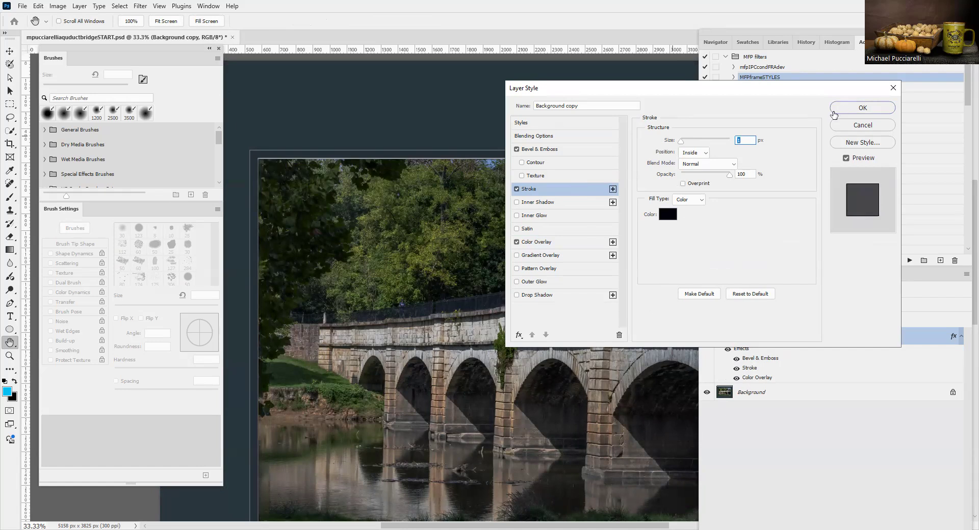
click(842, 111)
Revert the document to its saved state and play the MFPonelevelFRAMEstyles action.
key(F12)
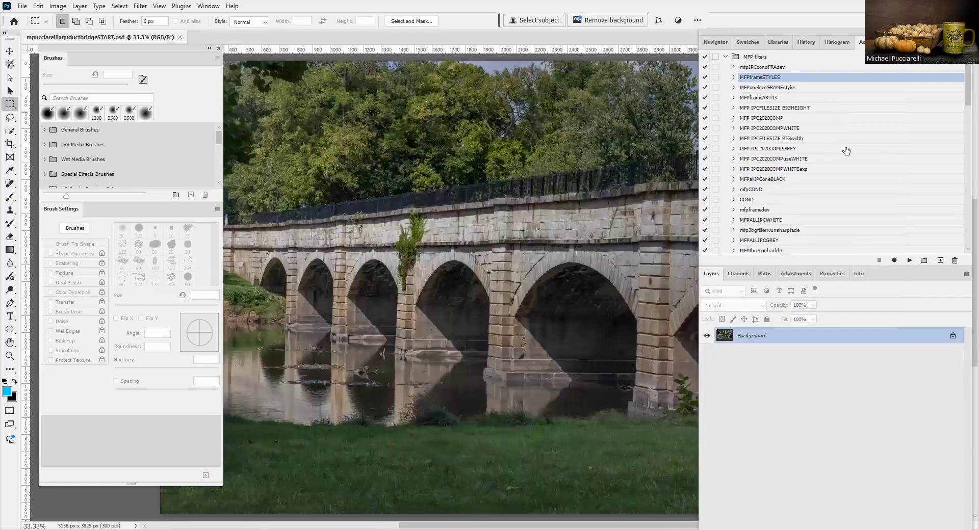
click(783, 88)
click(910, 261)
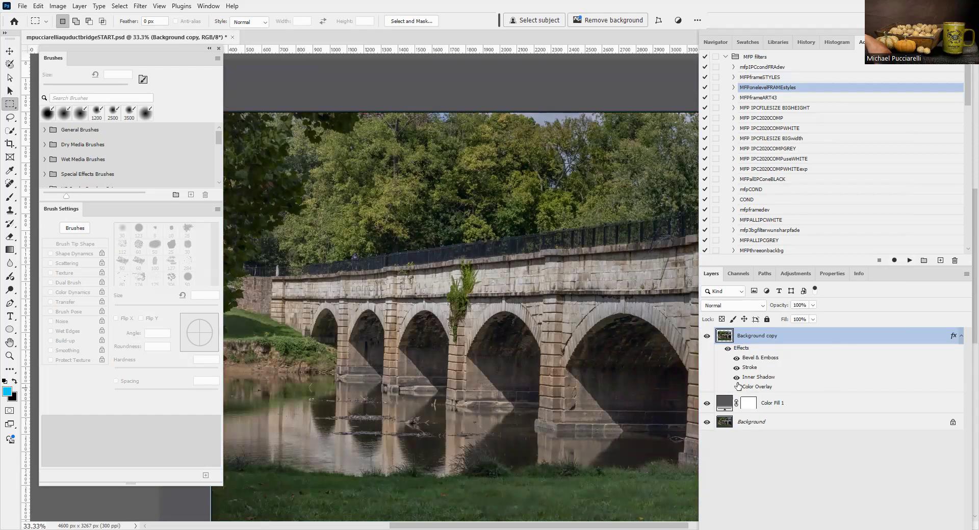
Enable the Background copy layer's Color Overlay effect and set its Inner Shadow angle to -18° using global light.
click(737, 387)
double_click(747, 349)
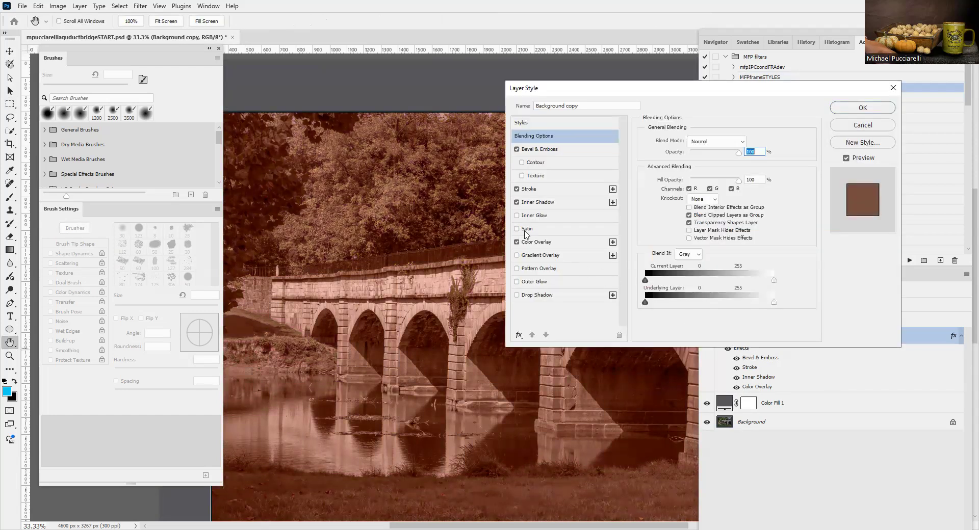
click(534, 241)
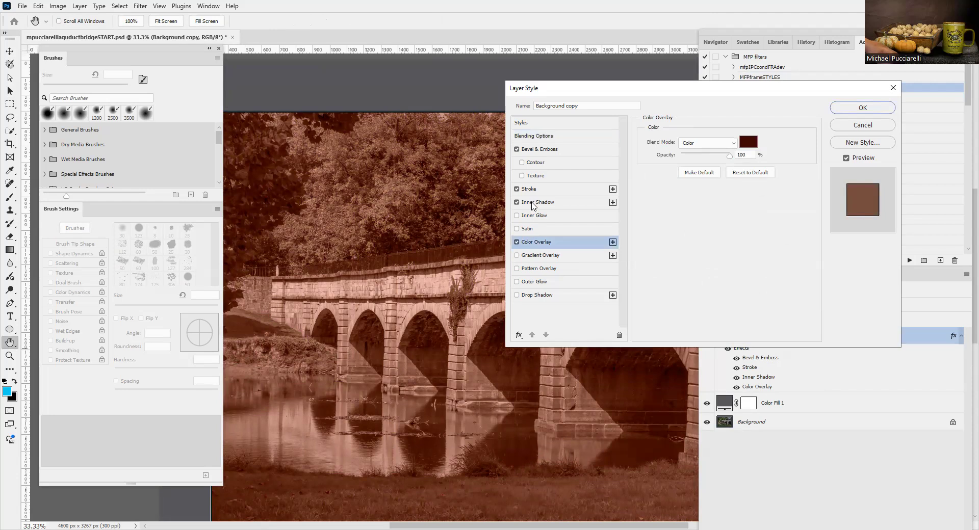
click(537, 204)
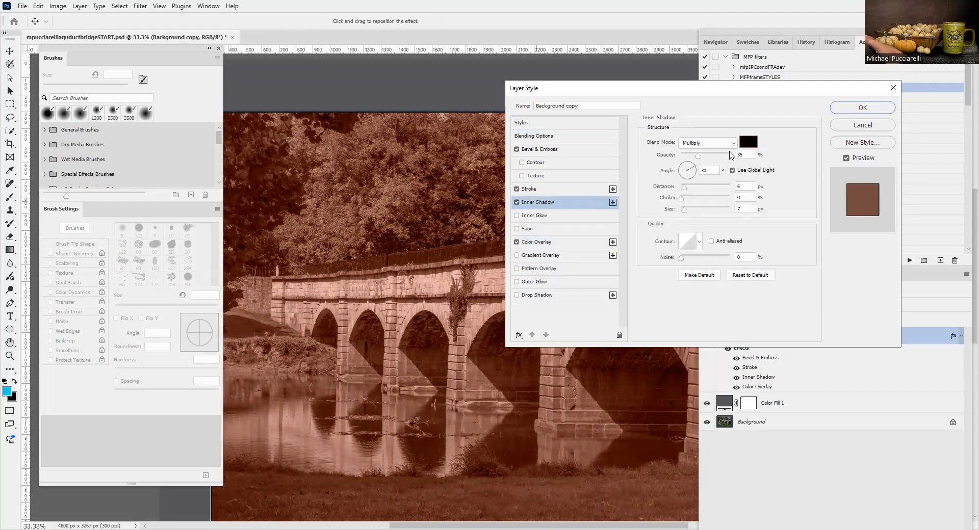
click(689, 181)
Widen the layer's Stroke, set its Bevel & Emboss direction to Down, and hide the Color Overlay effect.
click(538, 190)
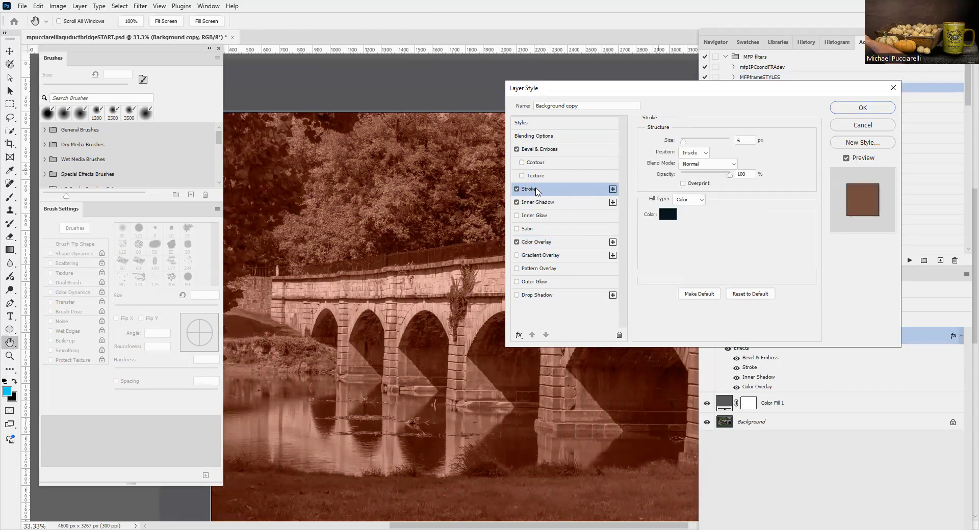
mouse_move(685, 141)
mouse_down()
mouse_move(720, 141)
mouse_move(694, 142)
mouse_move(711, 165)
mouse_move(727, 166)
mouse_move(714, 165)
mouse_up()
click(561, 149)
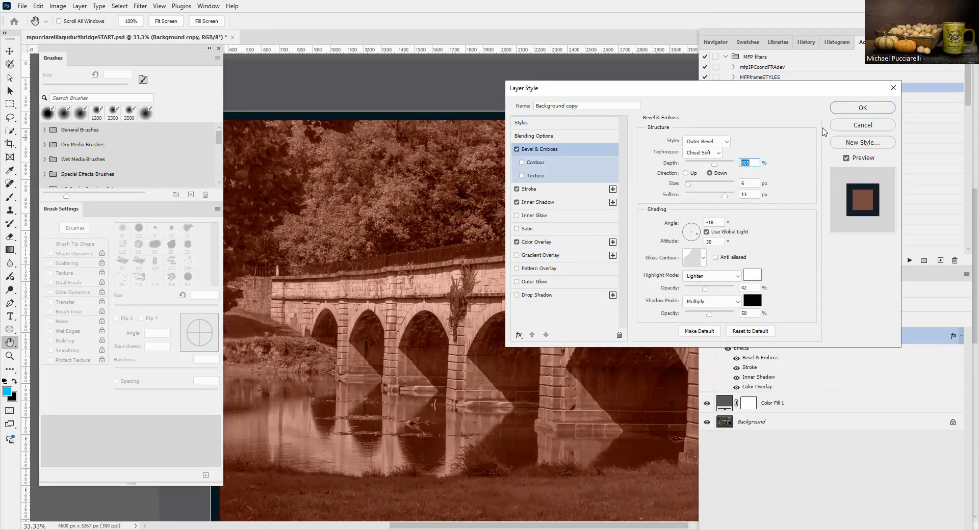
click(844, 108)
click(736, 387)
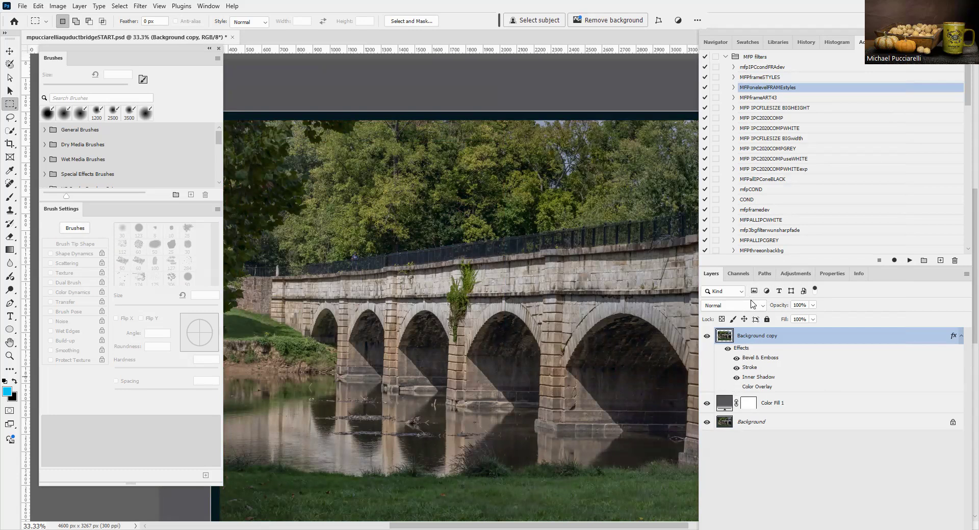
Revert the document to its saved state and play the MFPframeART43 action.
key(F12)
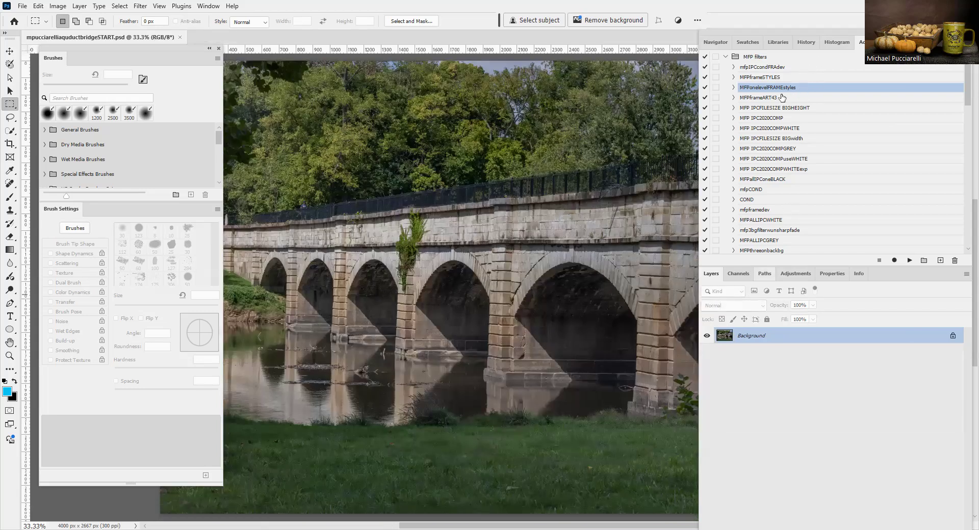
click(765, 100)
click(910, 261)
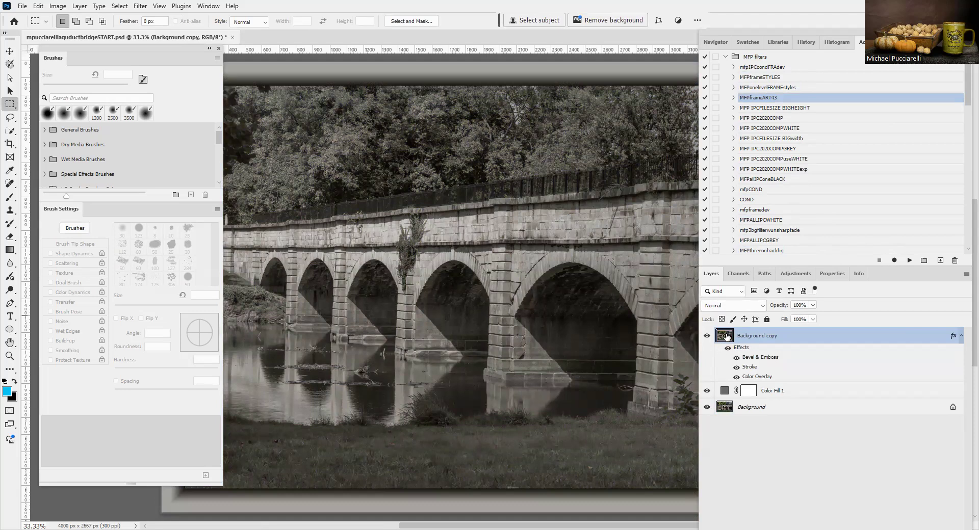
Examine the Picture Frame filter's Basic and Advanced settings for the 43: Rounded Art Frame, including its angle.
click(161, 9)
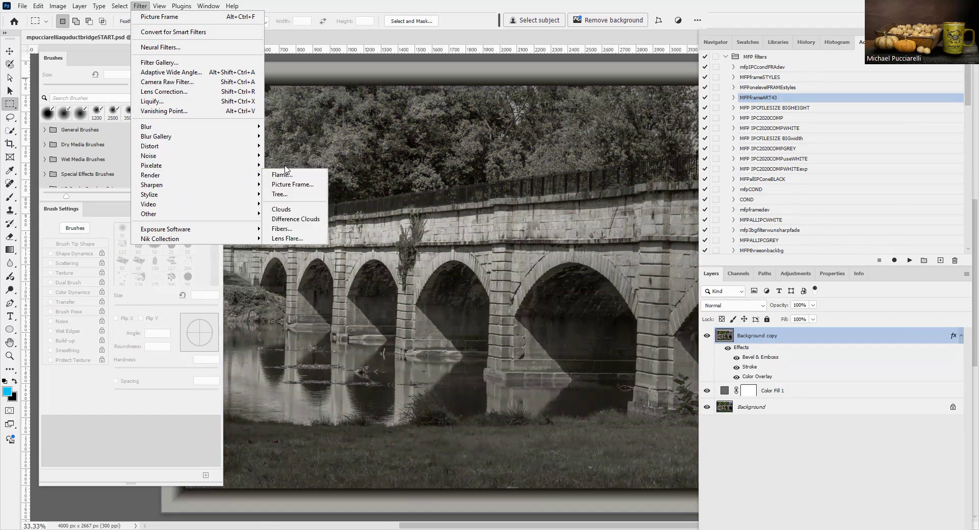
mouse_move(241, 175)
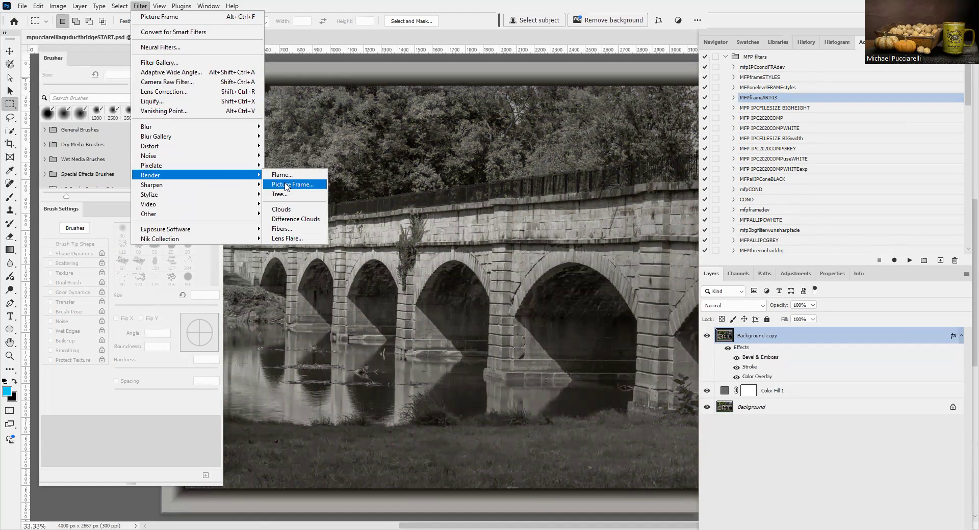
click(284, 186)
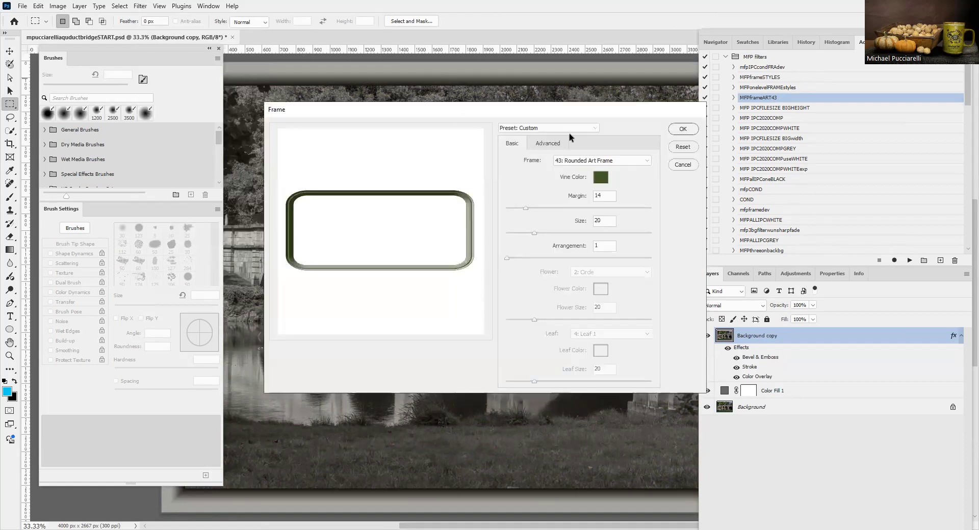
click(547, 143)
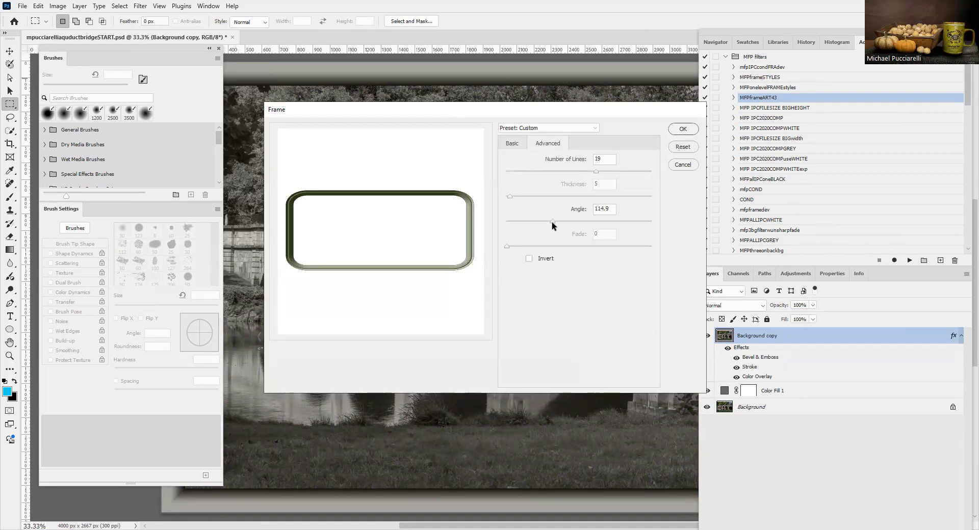
drag(552, 221, 551, 222)
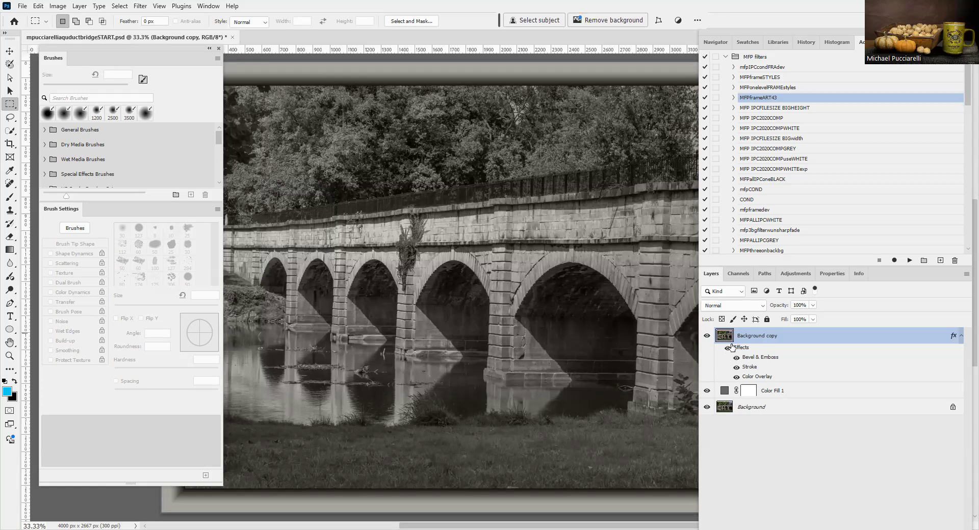
Hide all of the Background copy layer's effects and show them again to compare the framed photo.
click(731, 348)
click(729, 349)
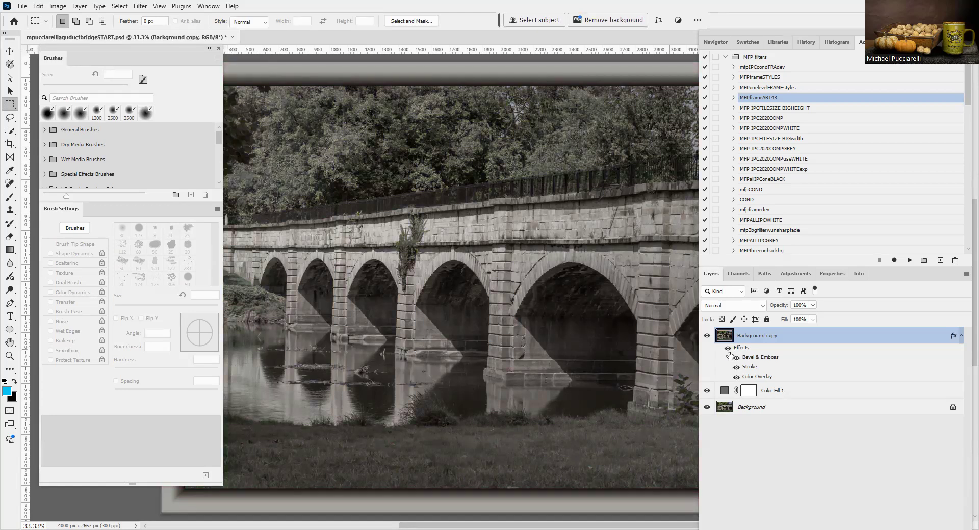
Adjust the Background copy layer's Bevel & Emboss depth, Stroke size and Color Overlay in its layer style.
click(737, 378)
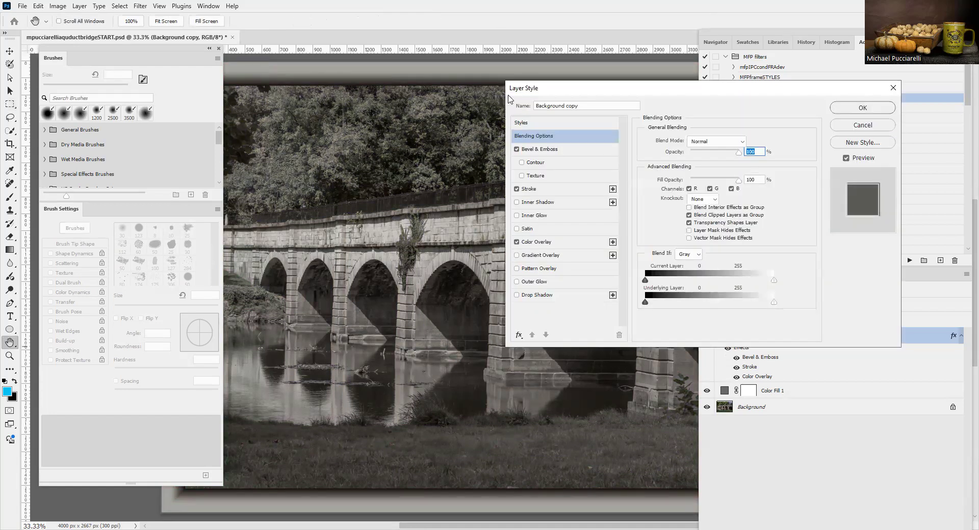
click(547, 150)
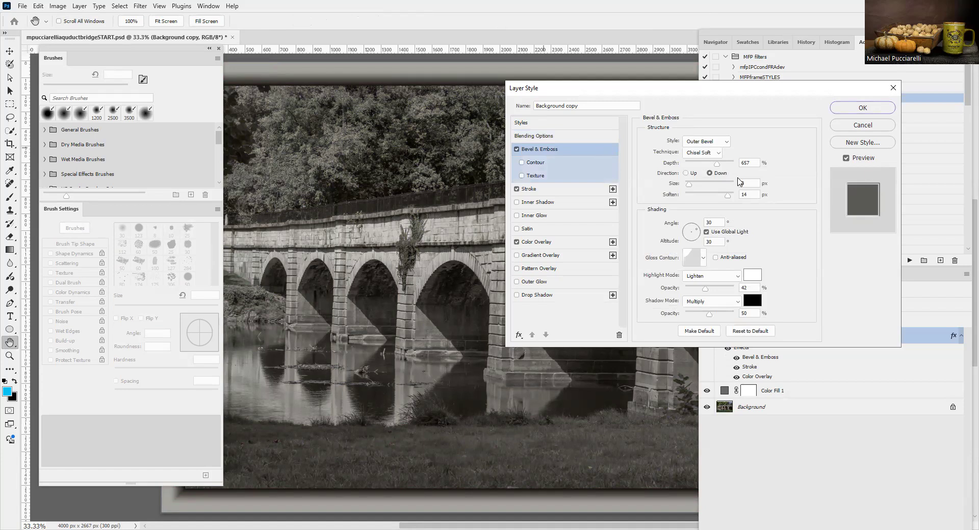
mouse_move(717, 164)
mouse_down()
mouse_move(697, 168)
mouse_move(720, 166)
mouse_up()
click(548, 190)
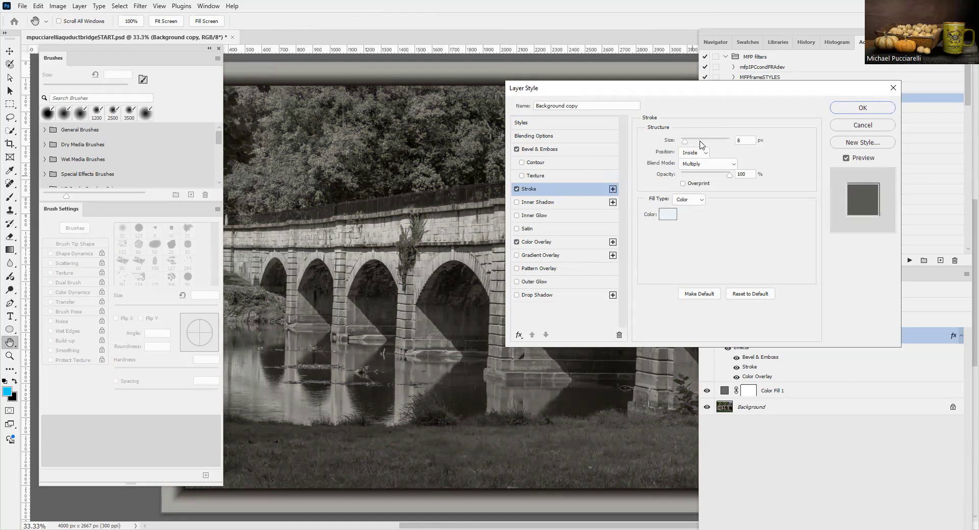
mouse_move(704, 142)
mouse_down()
mouse_move(687, 149)
mouse_move(727, 159)
mouse_up()
click(541, 242)
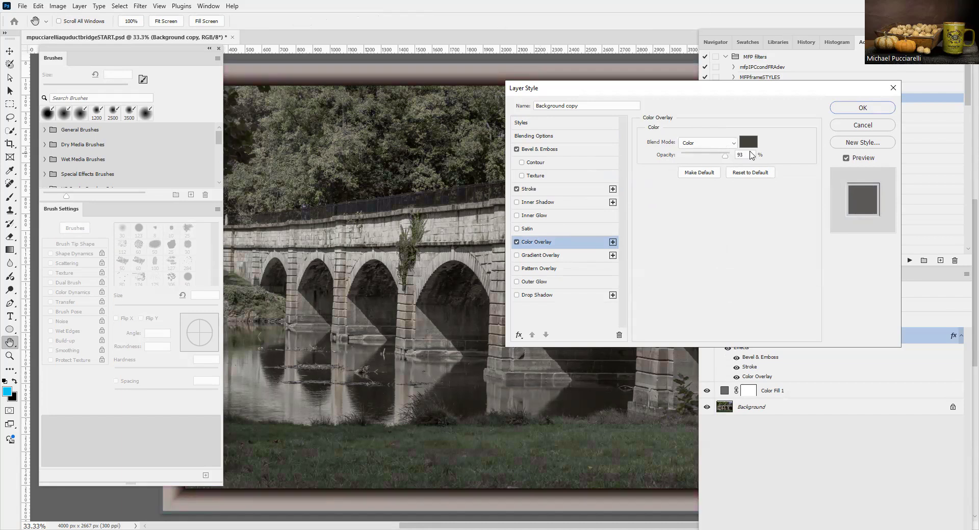
click(855, 109)
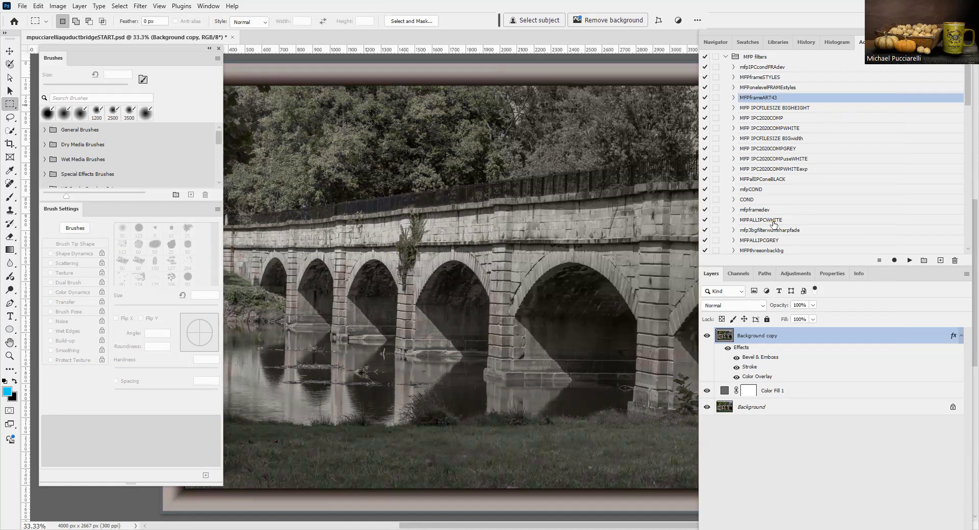
Hide and show the Background copy layer to compare the framed photo, and check its layer style's Blending Options.
click(707, 335)
click(706, 335)
double_click(743, 349)
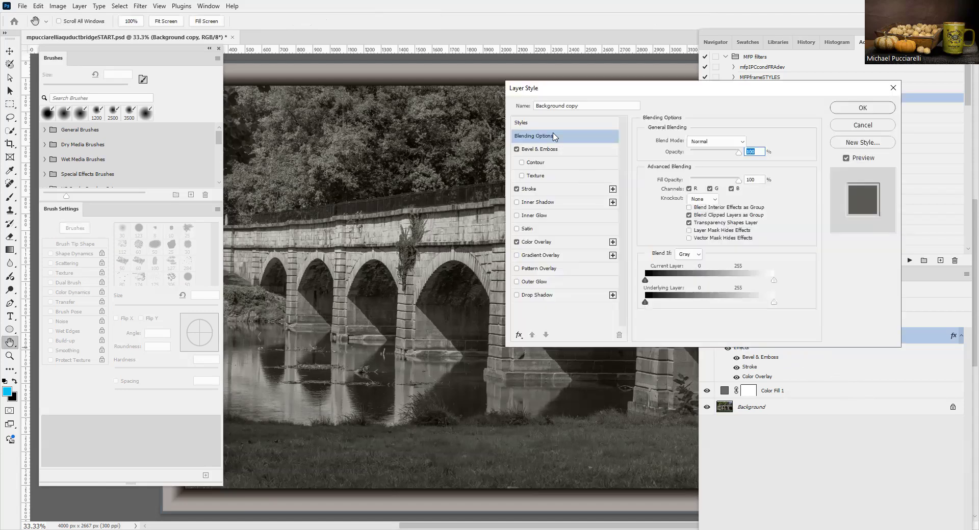
click(860, 125)
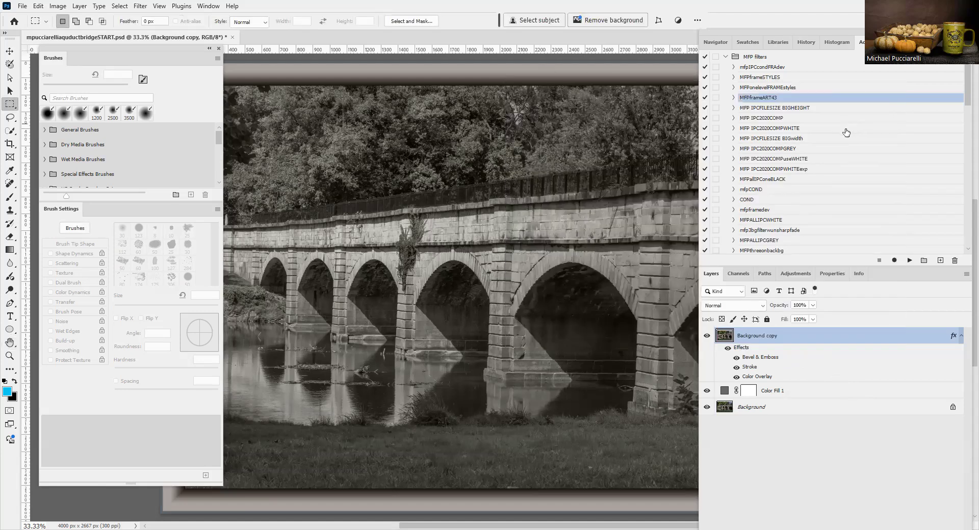
Revert the document to its saved state and play the MFPdodgeburnSIGcombo action.
key(F12)
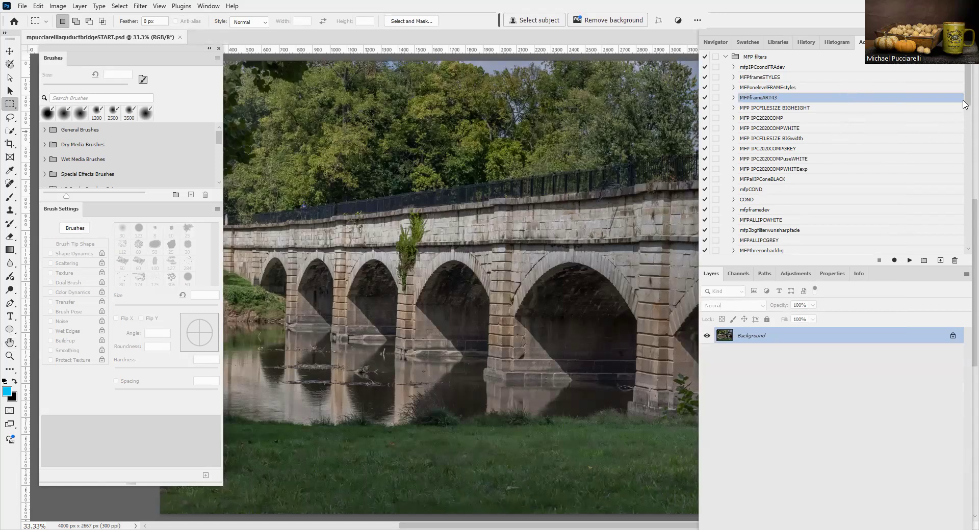
scroll(961, 132, down, 3)
scroll(961, 132, down, 3)
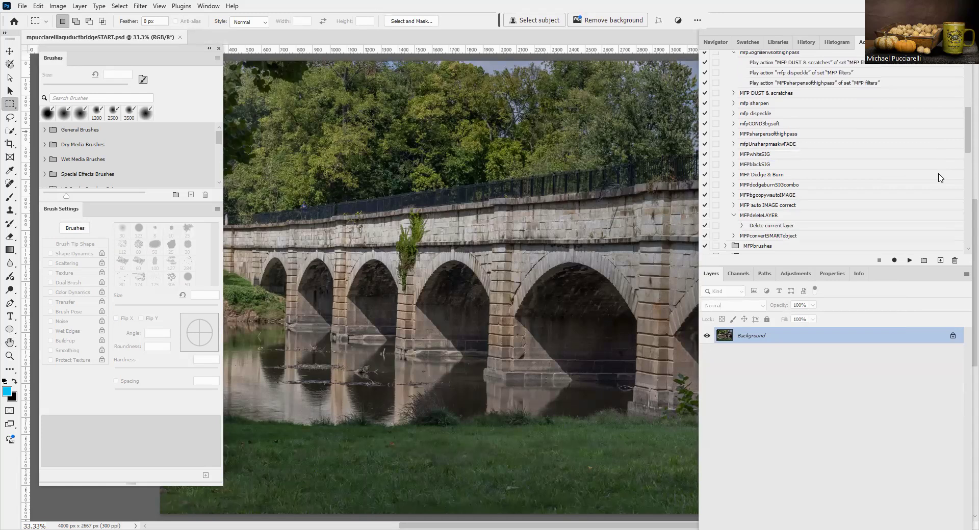
scroll(918, 168, down, 3)
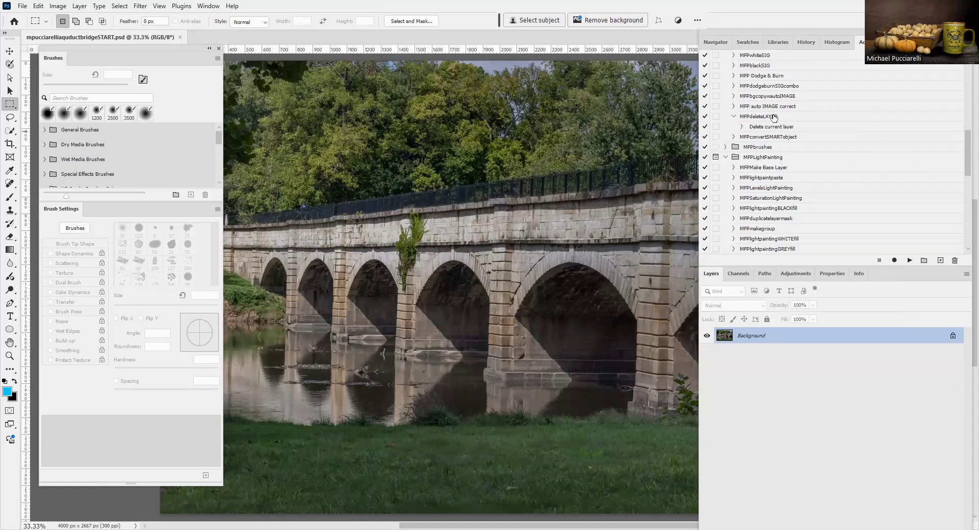
click(781, 87)
click(909, 260)
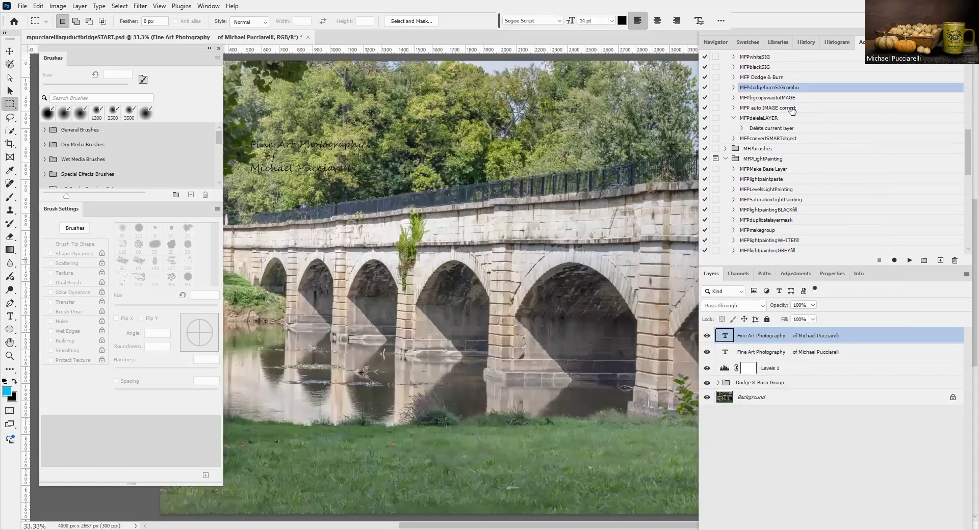
Play the MFPdeleteLAYER action twice to remove both signature text layers, and select the Levels 1 layer.
click(765, 118)
click(909, 260)
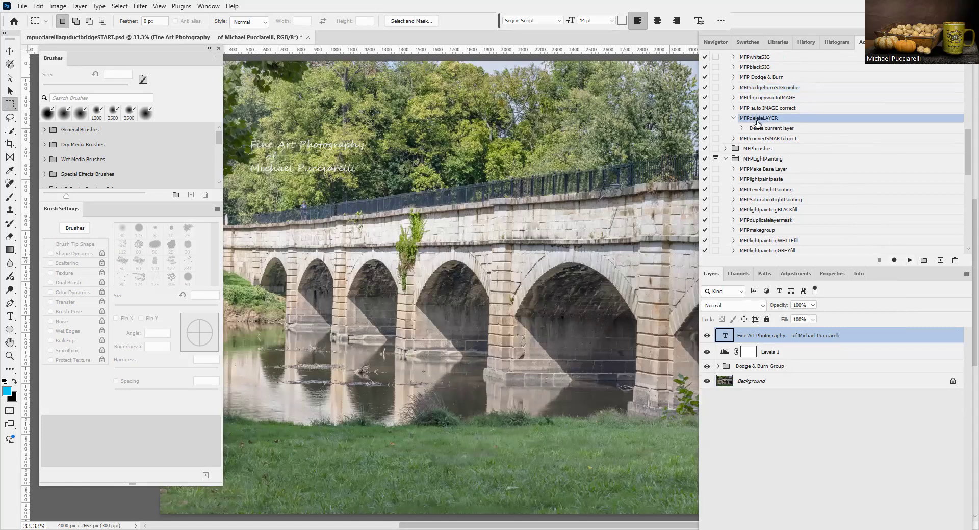
click(909, 260)
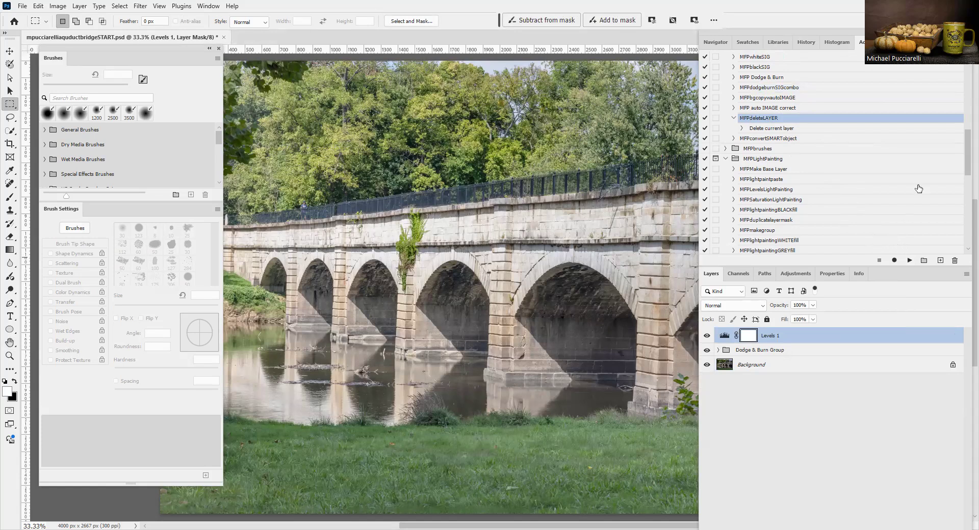
click(972, 43)
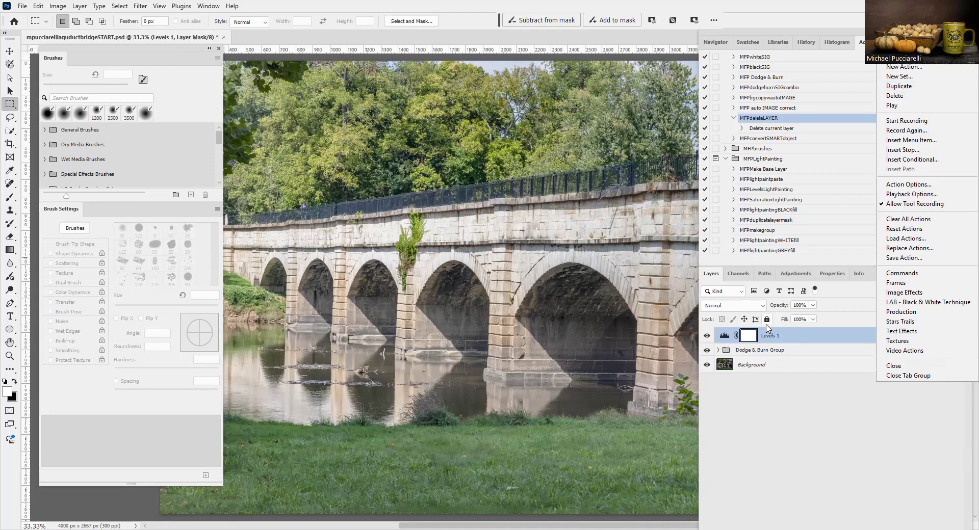
click(773, 335)
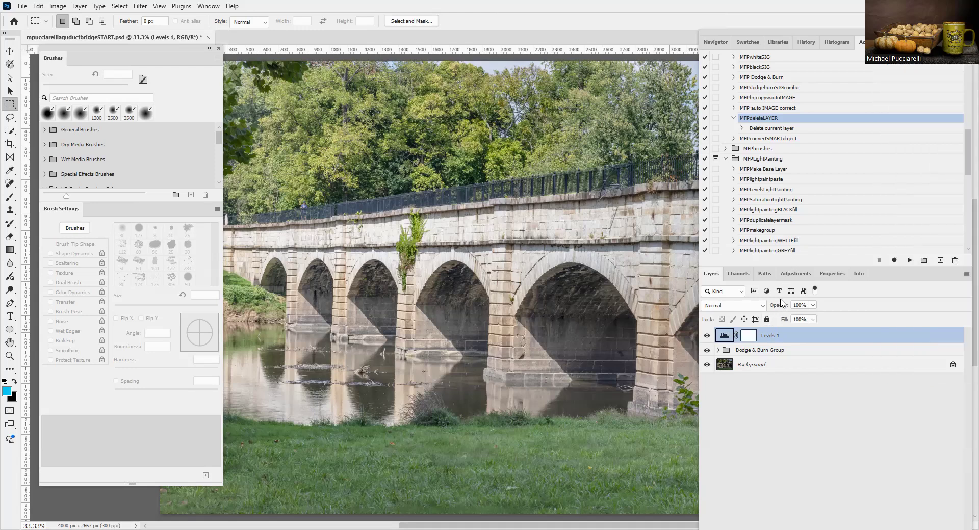
Revert the document to its saved state and play the MFPconvertSMARTobject action to create a smart object copy of the Background.
key(F12)
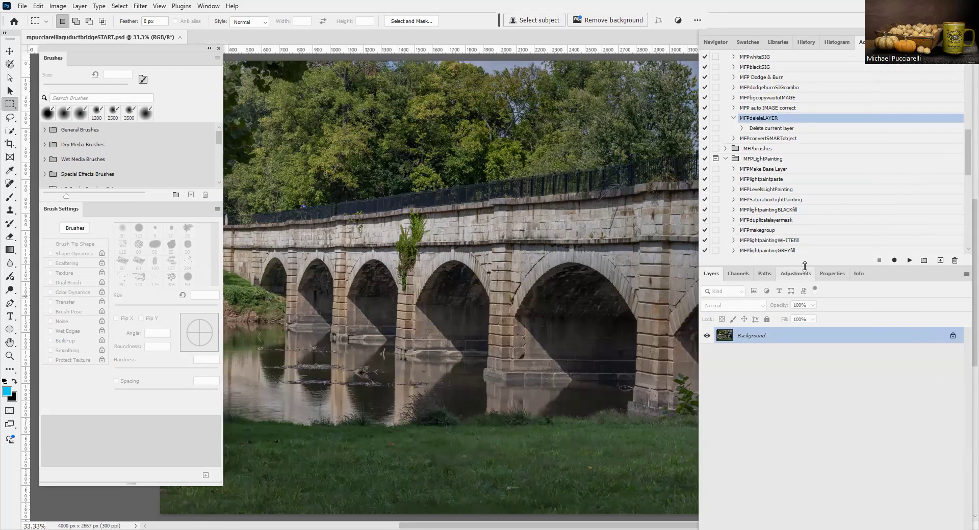
click(761, 140)
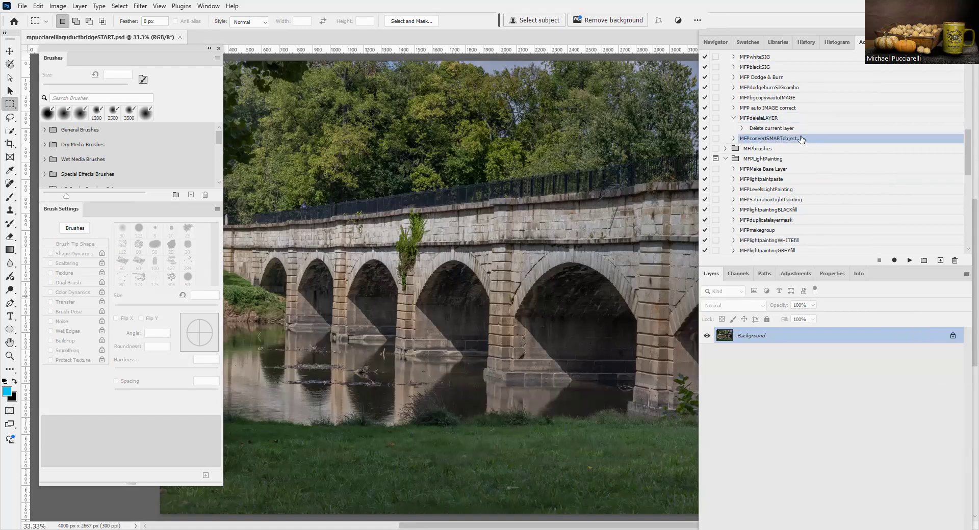
click(909, 260)
click(749, 356)
click(753, 337)
click(757, 354)
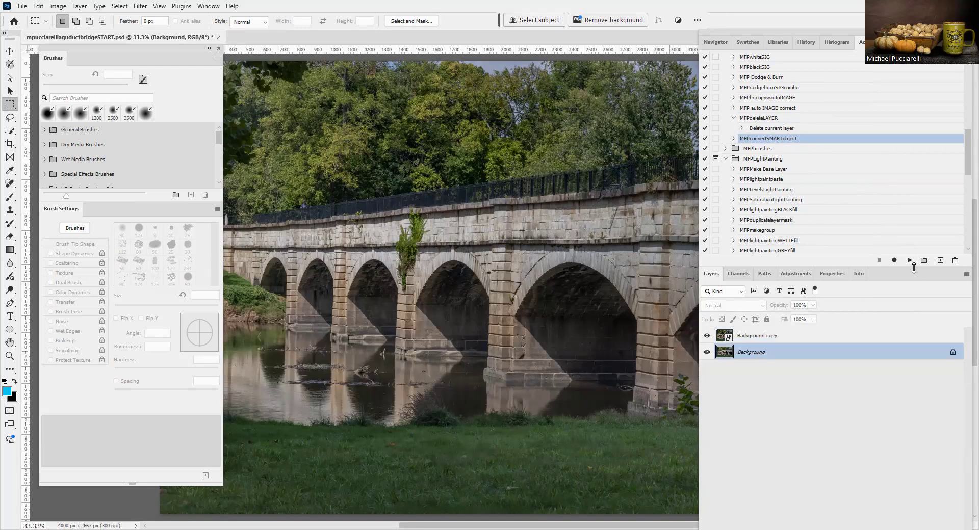
Duplicate the Background layer and convert the duplicate to a smart object with the layer command.
key(ctrl+f)
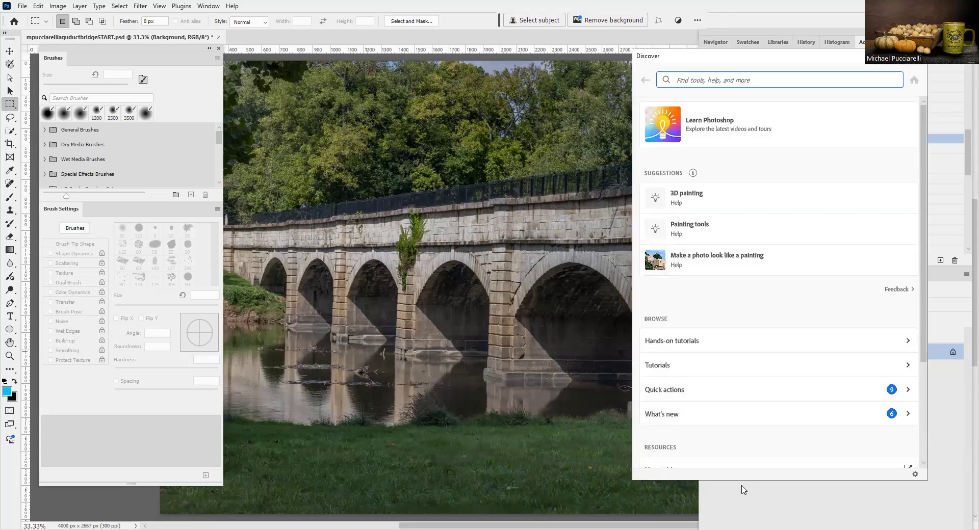
click(743, 504)
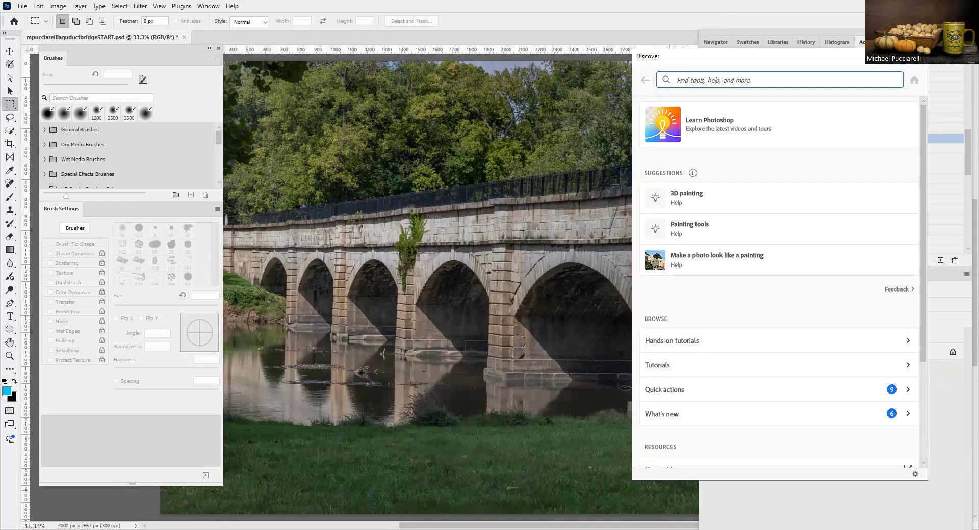
key(Escape)
click(735, 353)
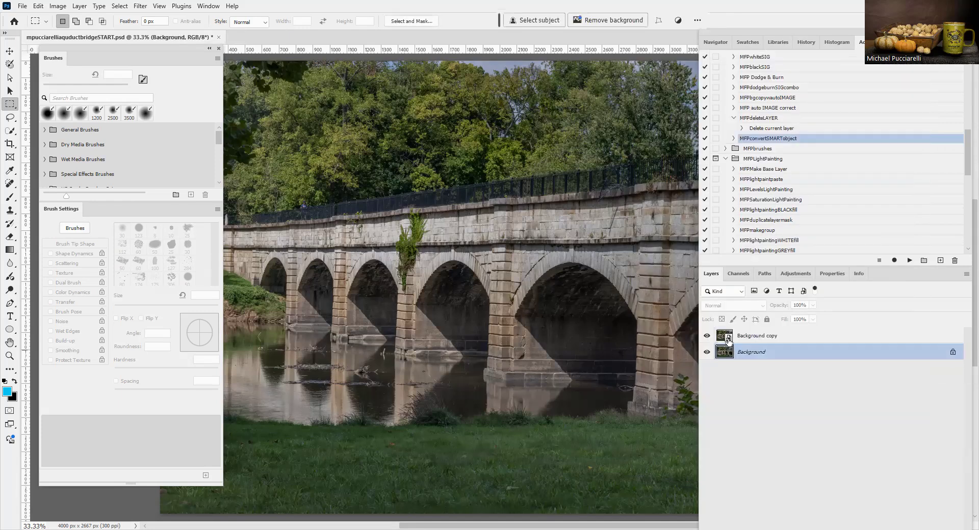
key(ctrl+j)
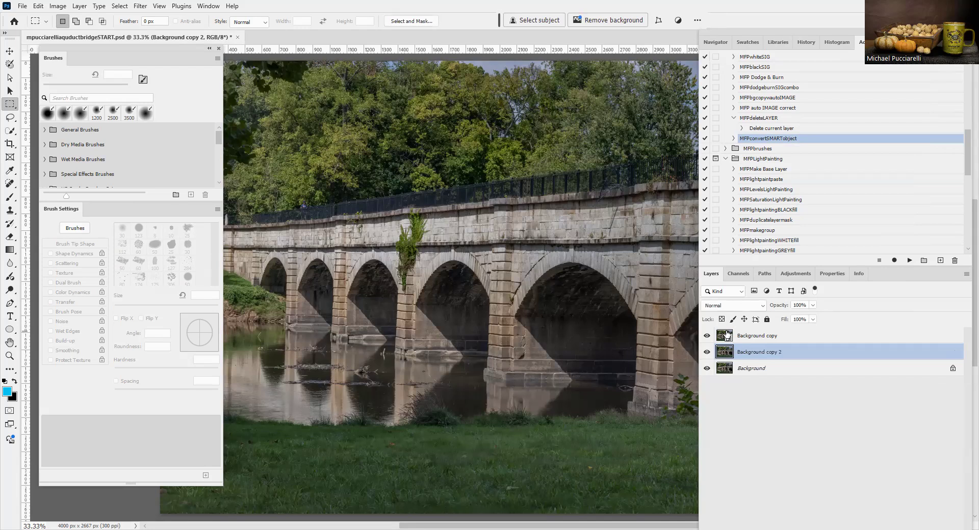
click(966, 276)
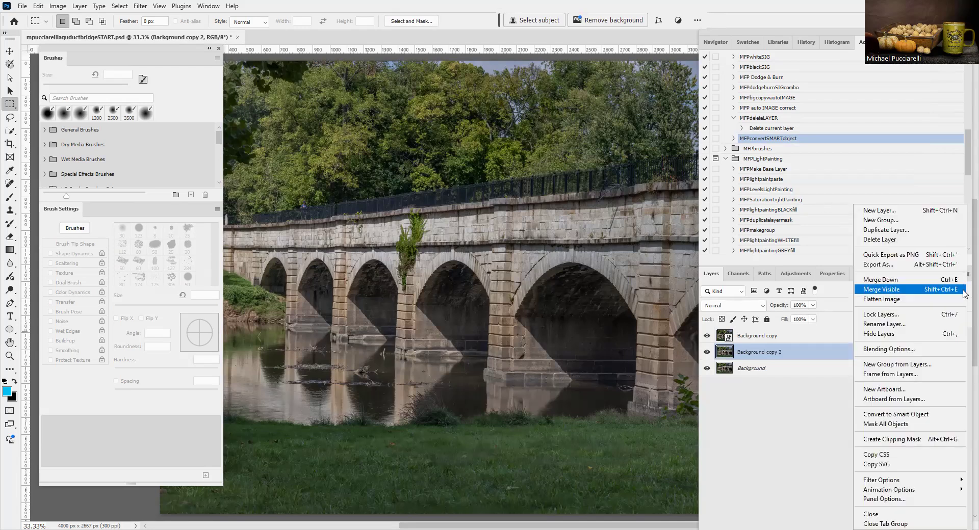
click(904, 417)
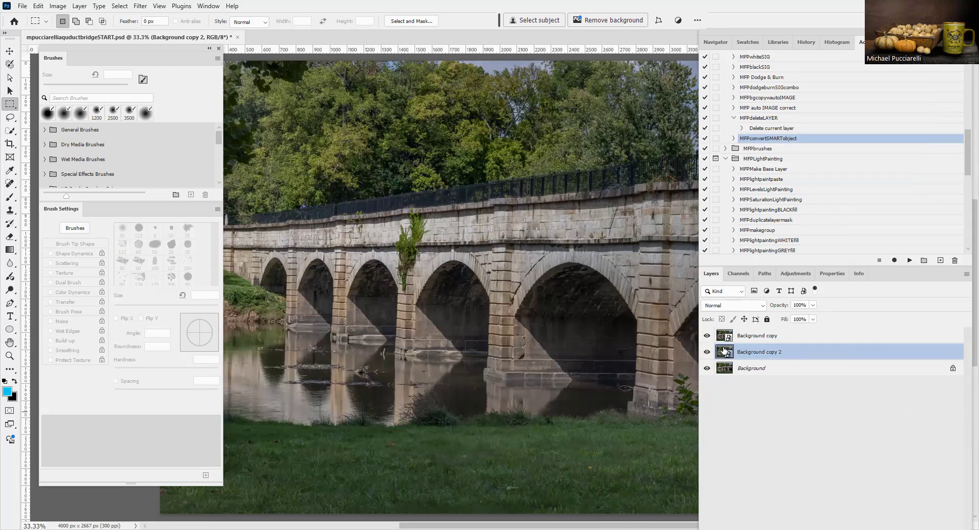
Delete the Background copy 2 layer by playing the MFPdeleteLAYER action.
click(767, 119)
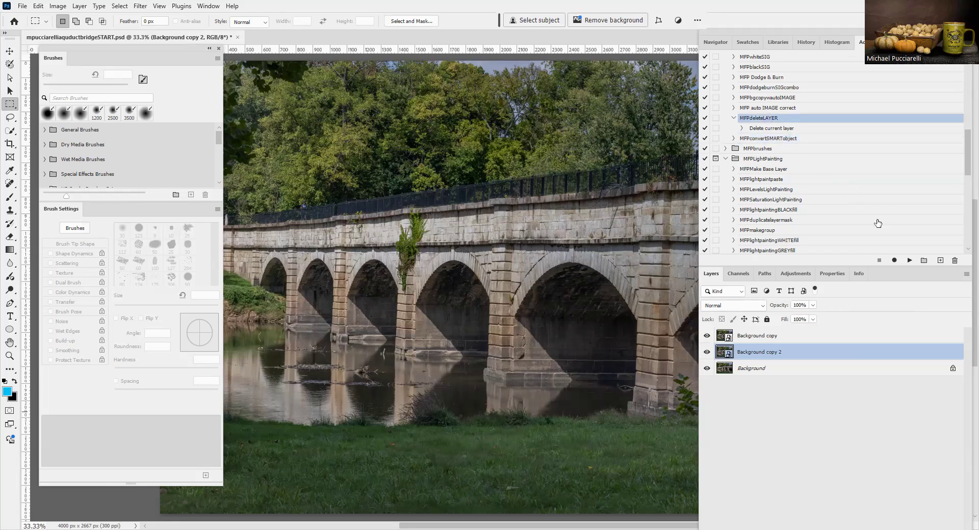
click(911, 260)
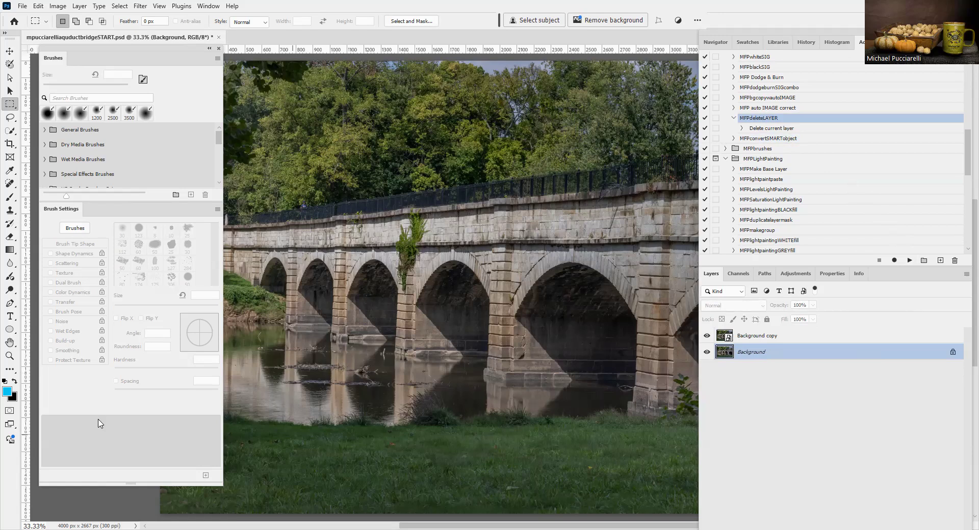
Apply a strong Gaussian Blur as a smart filter to the Background copy layer.
click(716, 41)
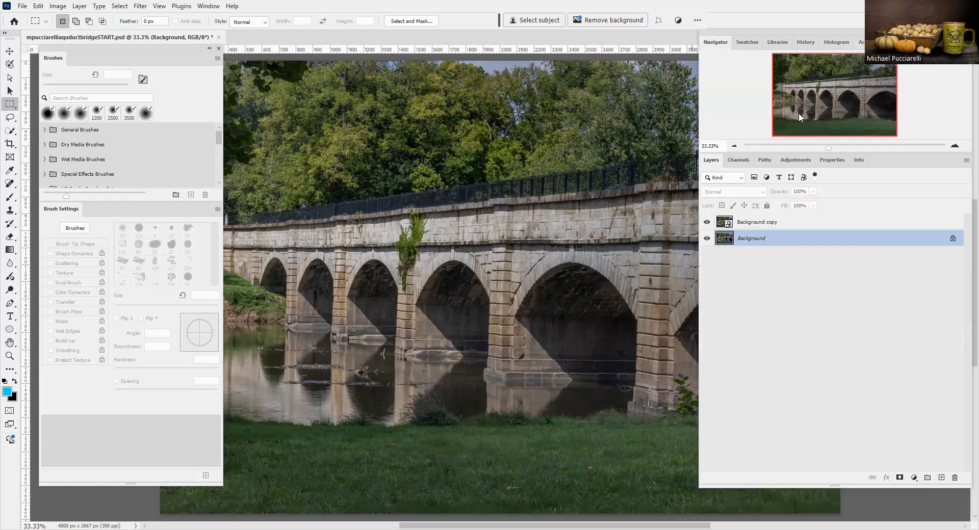
drag(828, 148, 821, 148)
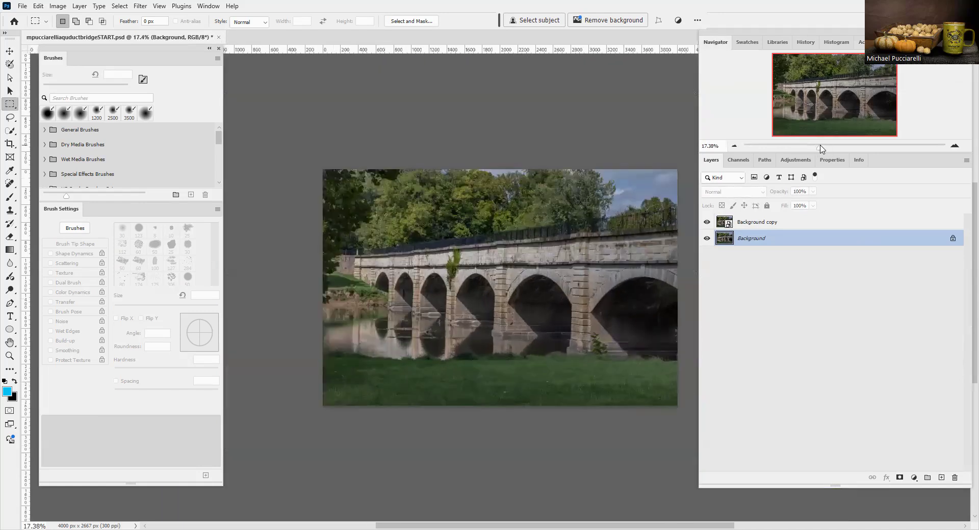
click(772, 222)
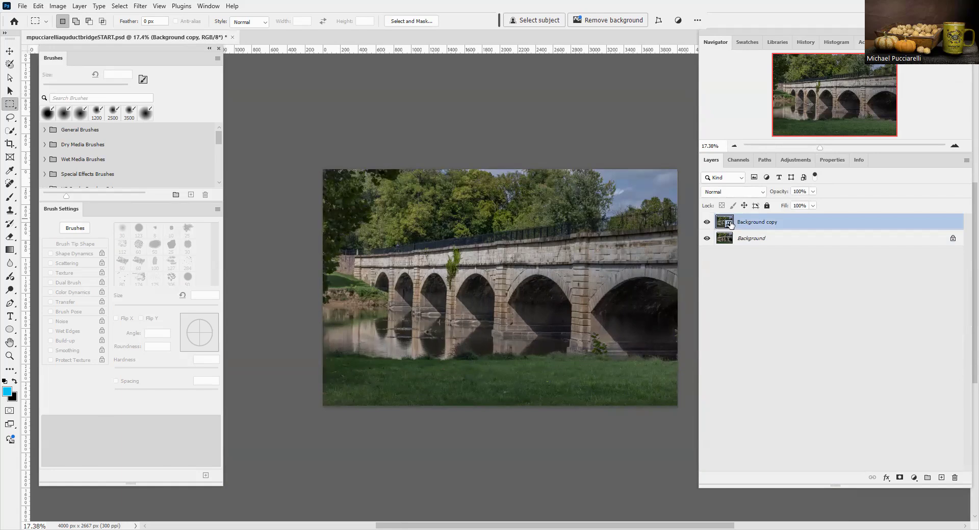
click(143, 9)
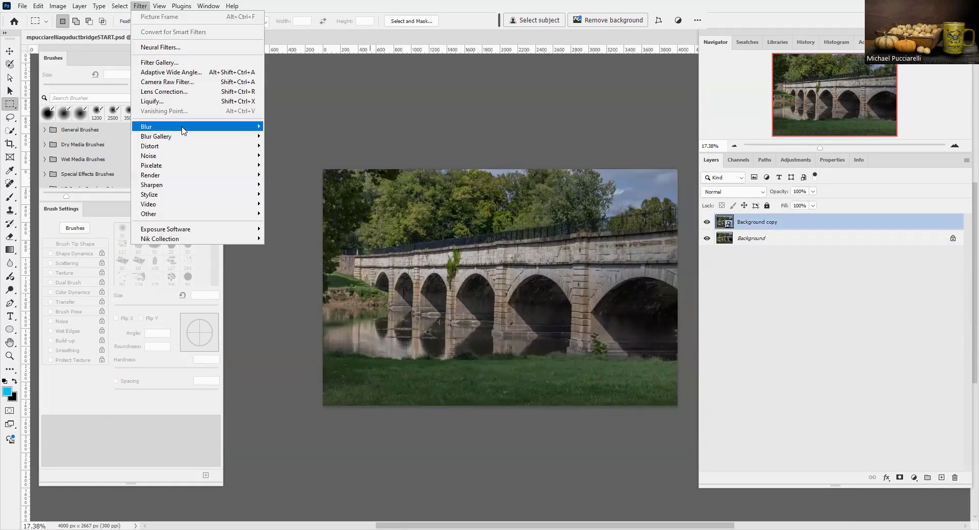
mouse_move(182, 132)
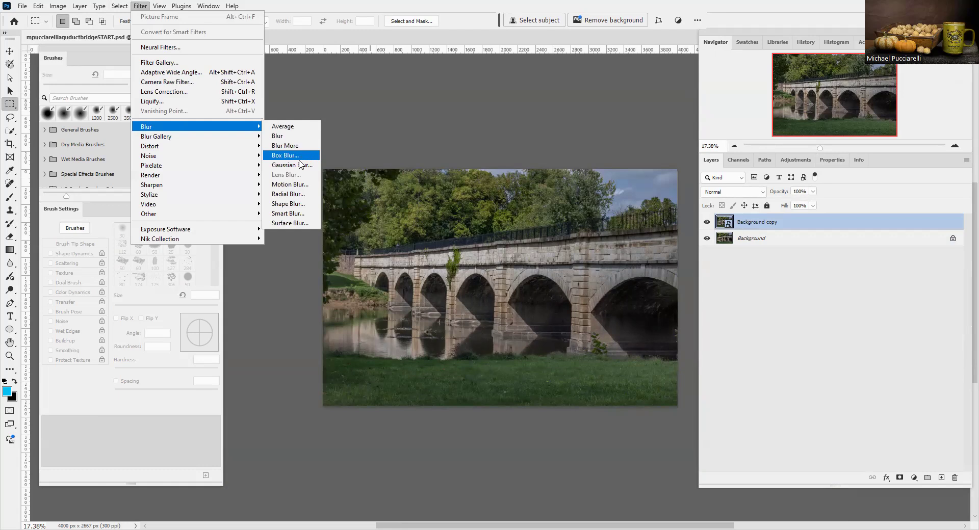
click(298, 169)
drag(159, 313, 182, 310)
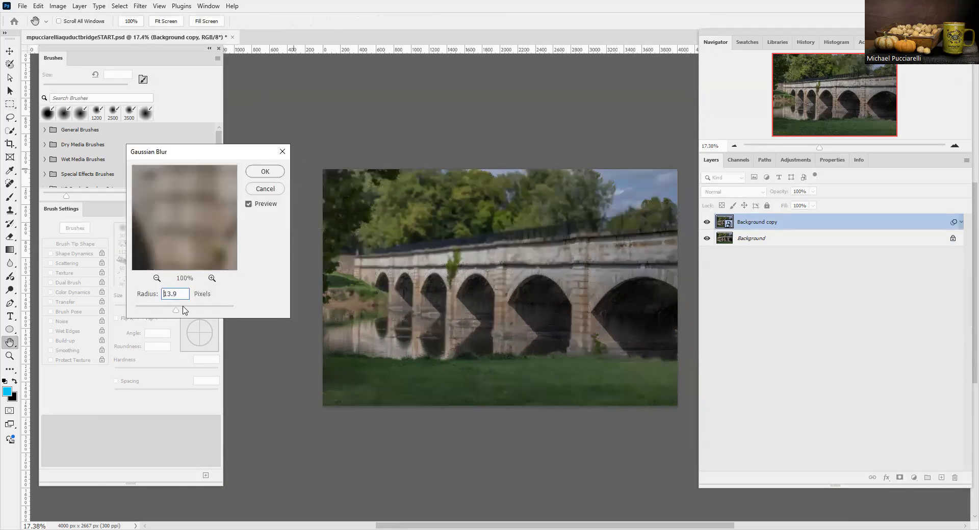
click(265, 174)
Turn the Gaussian Blur smart filter off and back on, and select the Smart Filters mask.
click(728, 248)
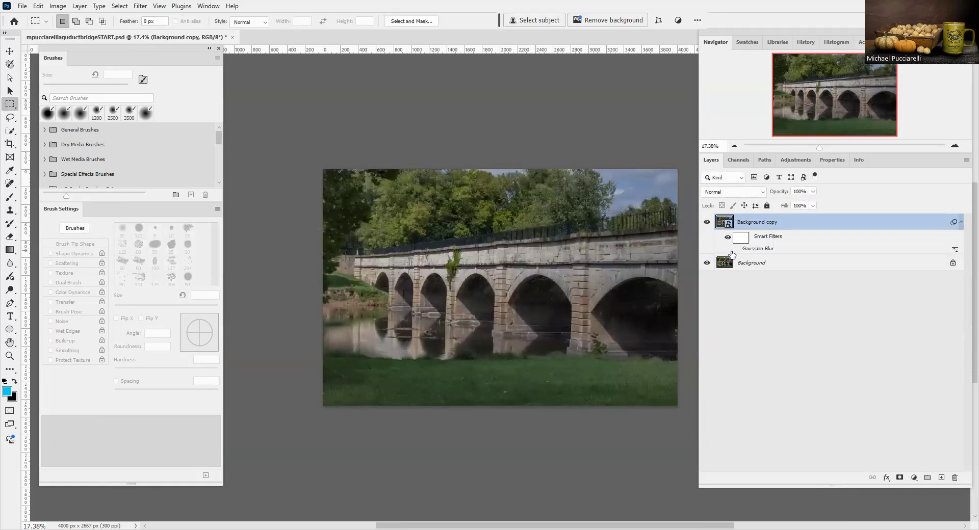
click(736, 249)
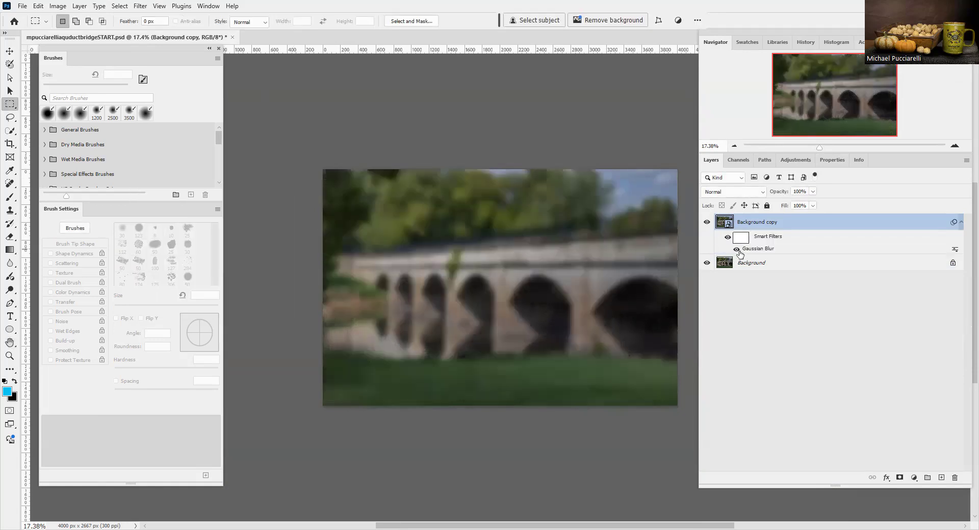
click(745, 238)
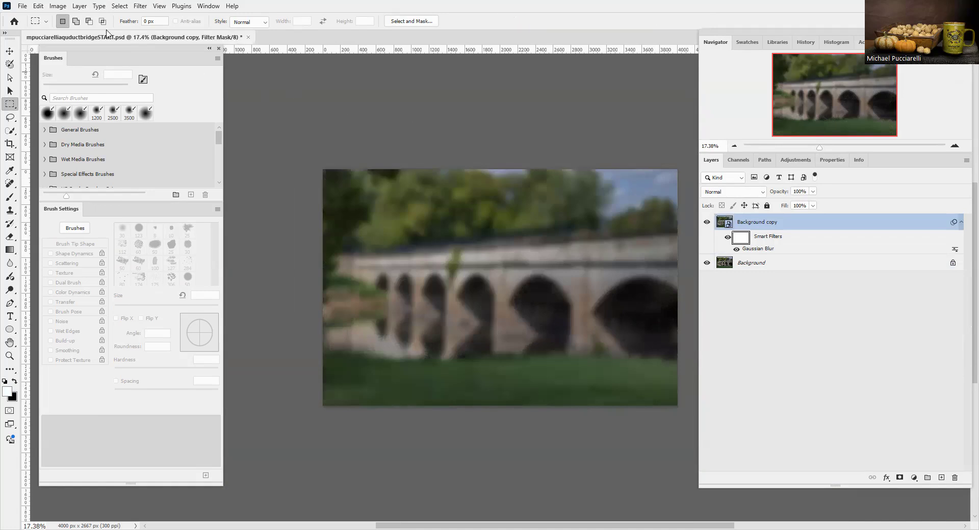
Apply Levels with a midtone value of 0.68 as a smart filter to the Background copy layer, and toggle its smart filters off and on.
click(61, 6)
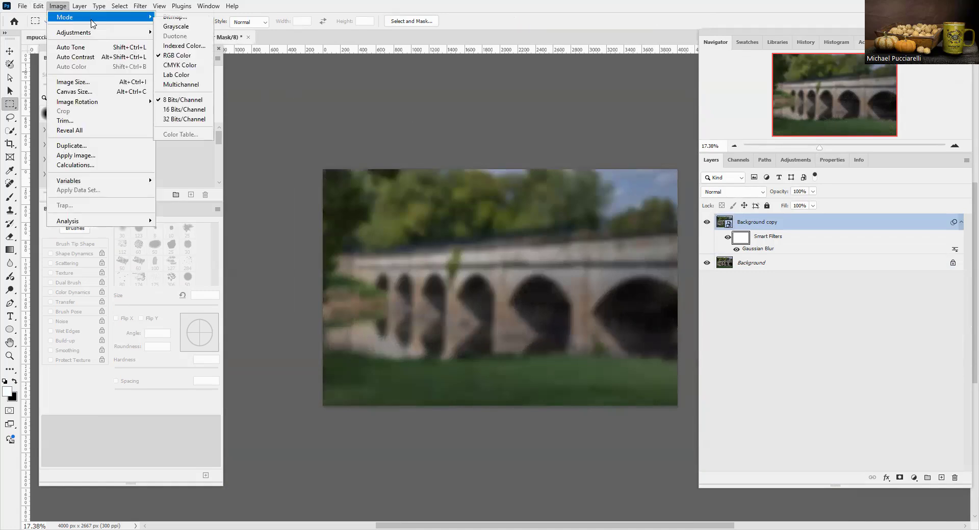
mouse_move(79, 34)
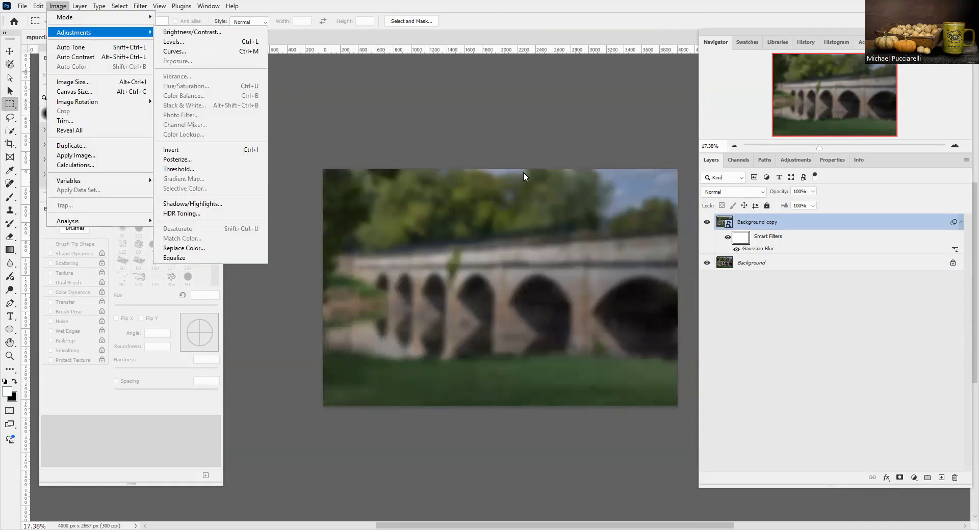
click(721, 221)
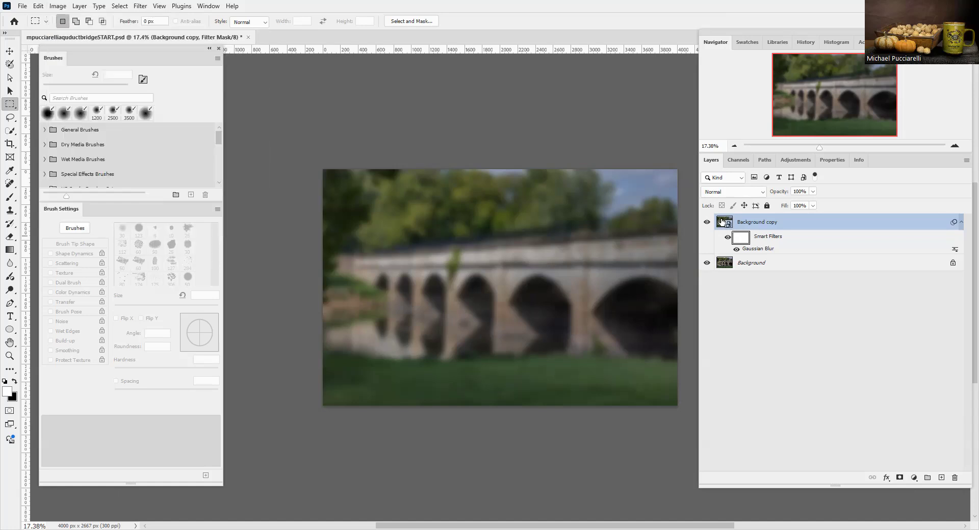
click(721, 222)
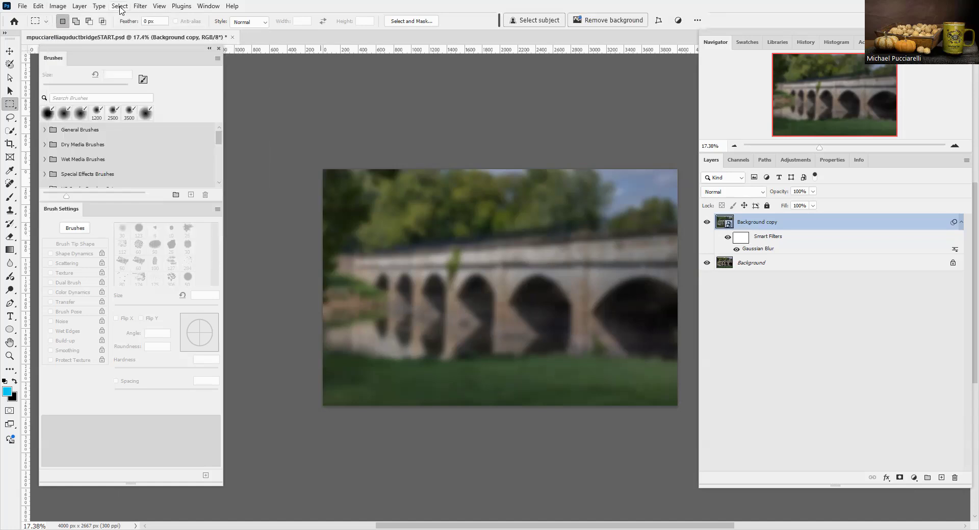
click(56, 6)
mouse_move(71, 32)
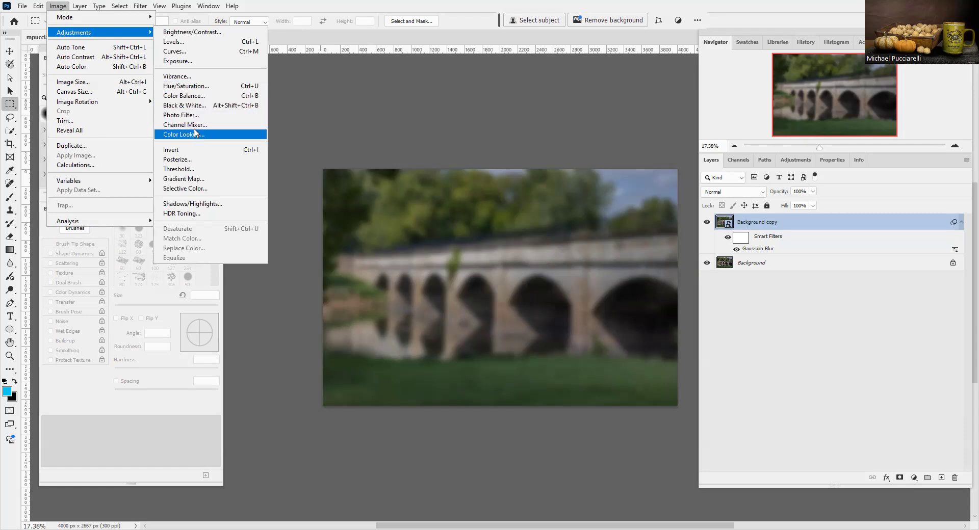
click(172, 42)
drag(457, 218, 473, 218)
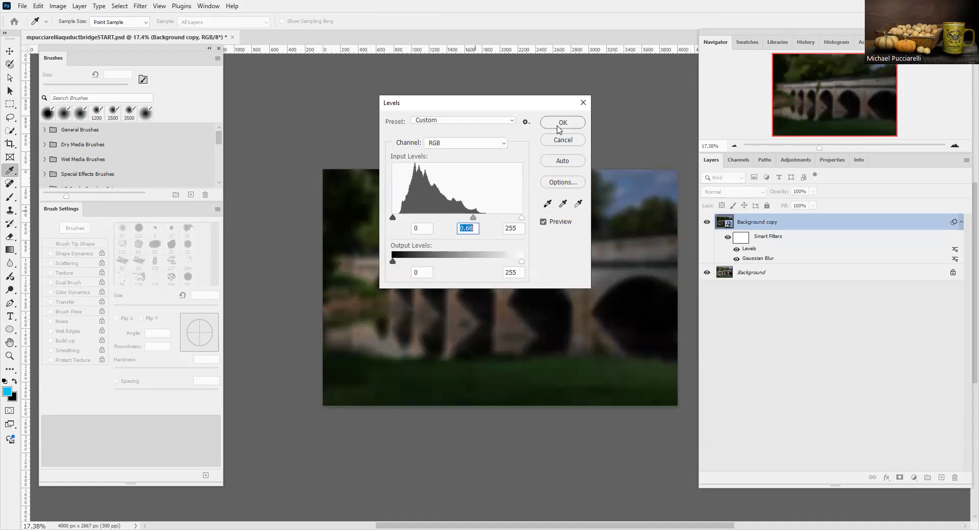
click(563, 122)
click(728, 238)
click(727, 238)
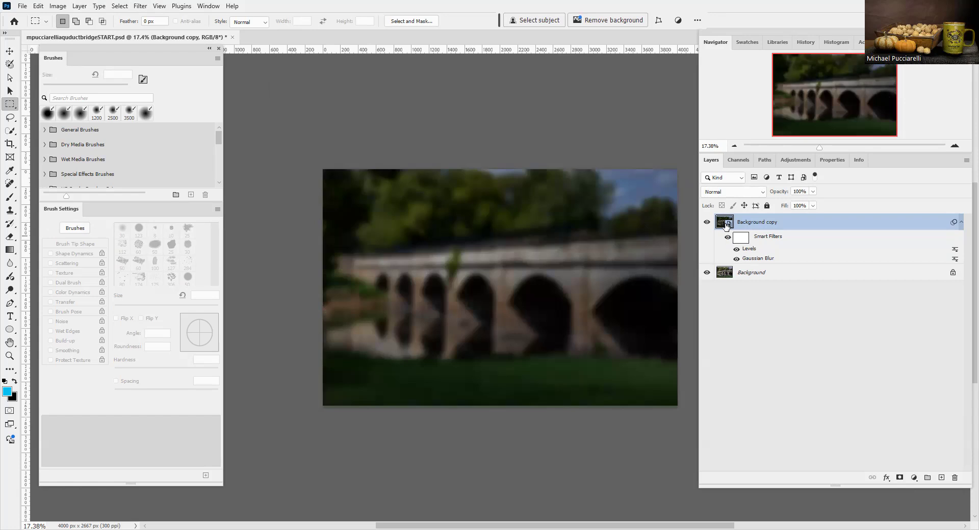
Delete the Background copy layer together with its smart filters.
click(956, 470)
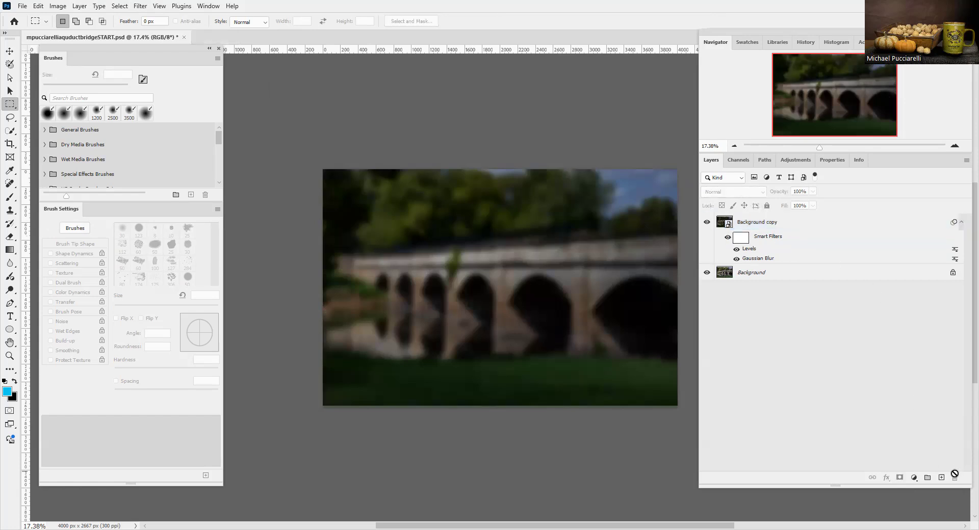
click(746, 220)
click(955, 477)
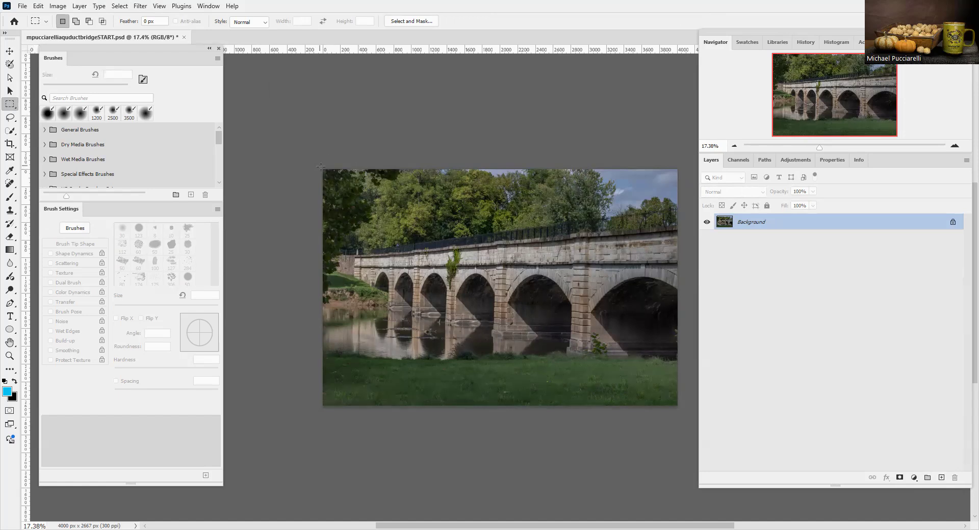
Copy the upper part of the photo, across its full width down through the arches, to a new layer and convert it to a smart object.
drag(323, 170, 680, 301)
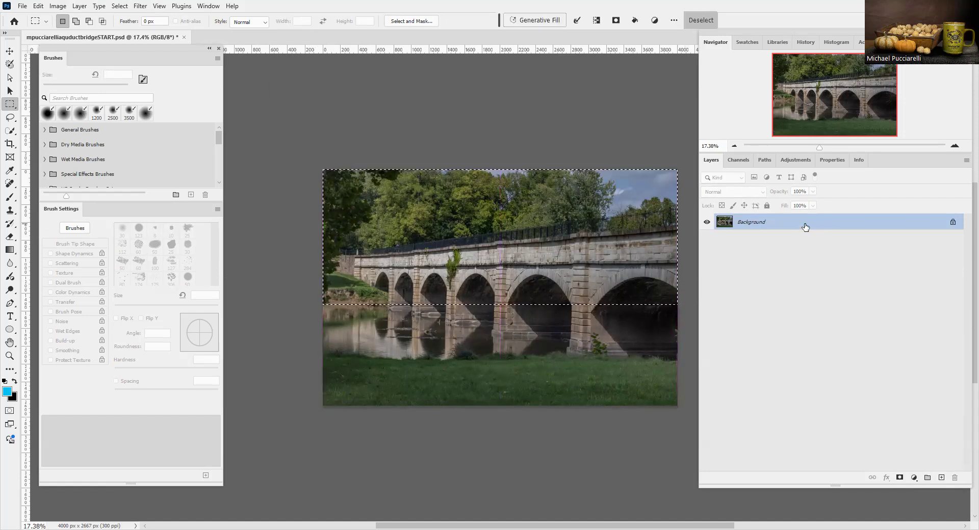
key(ctrl+j)
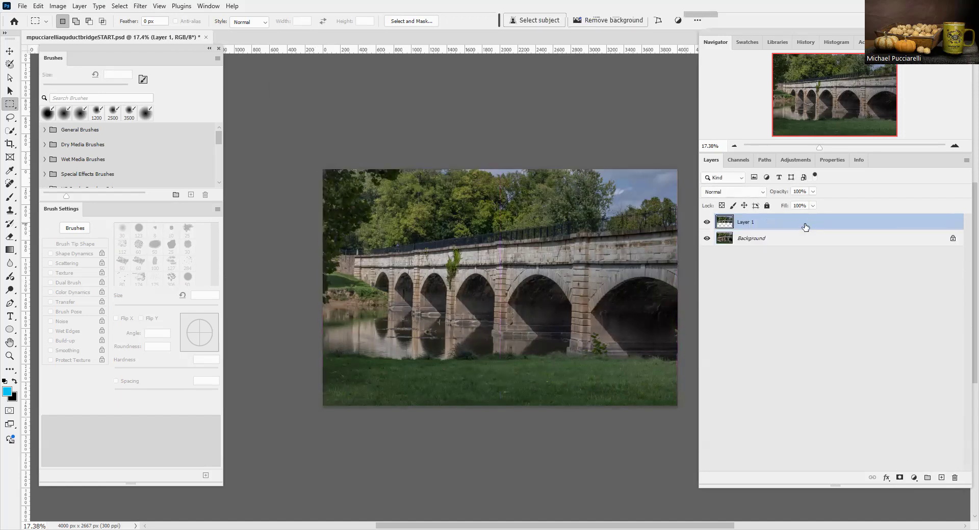
click(966, 163)
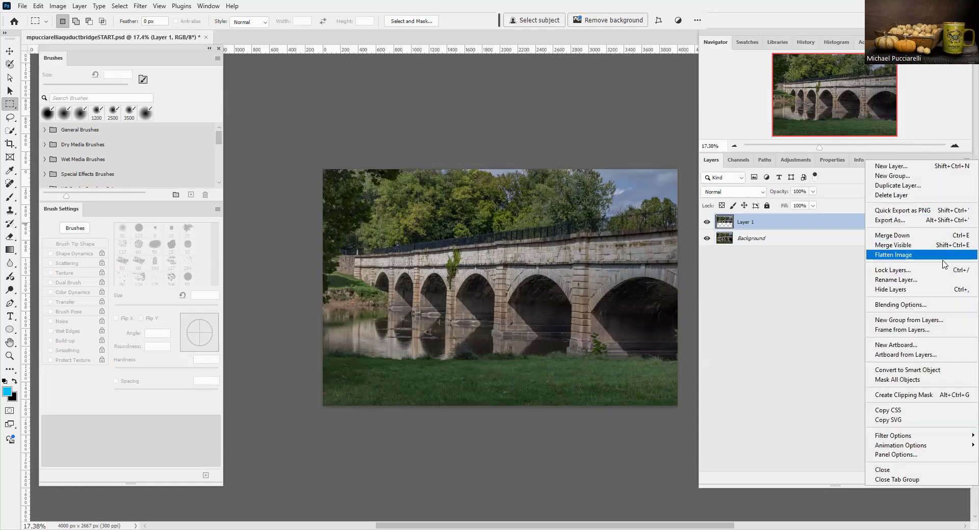
click(896, 371)
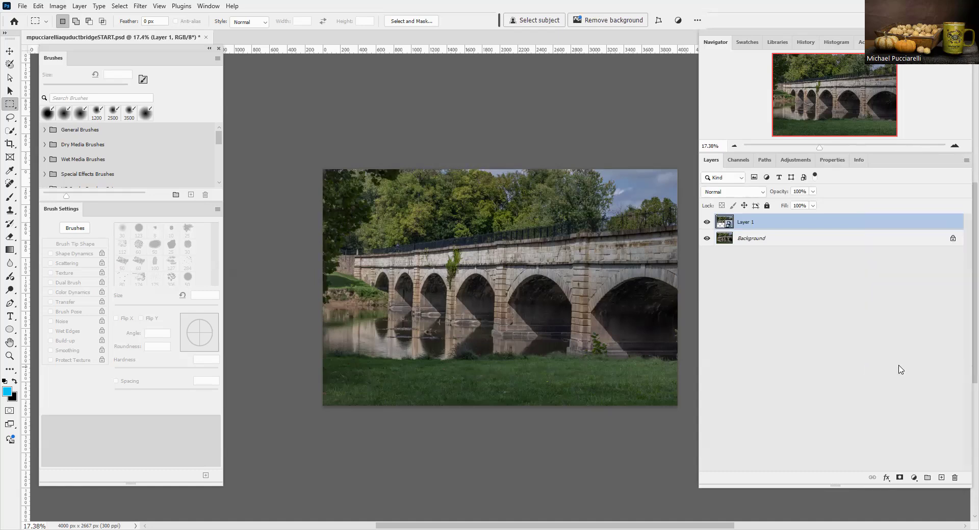
Duplicate the Layer 1 smart object as Layer 1 copy within the same document.
click(965, 163)
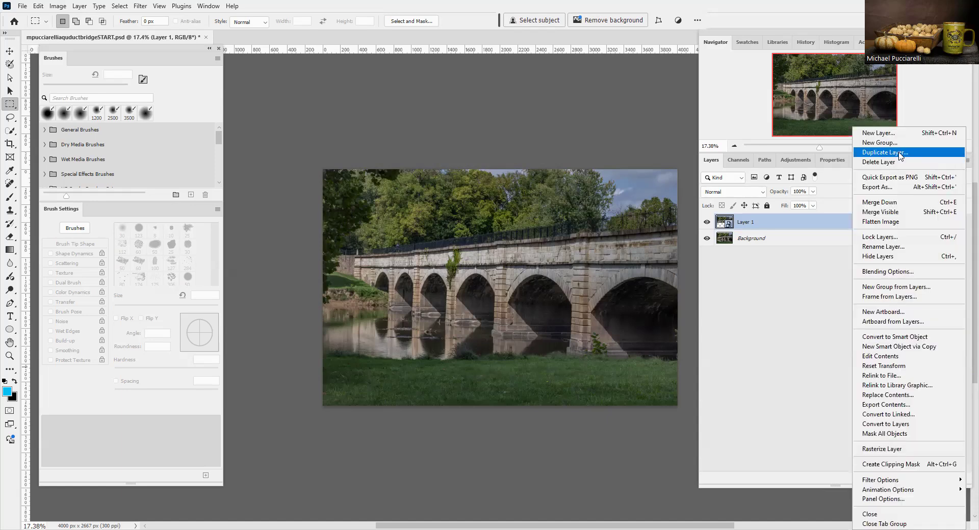
click(902, 153)
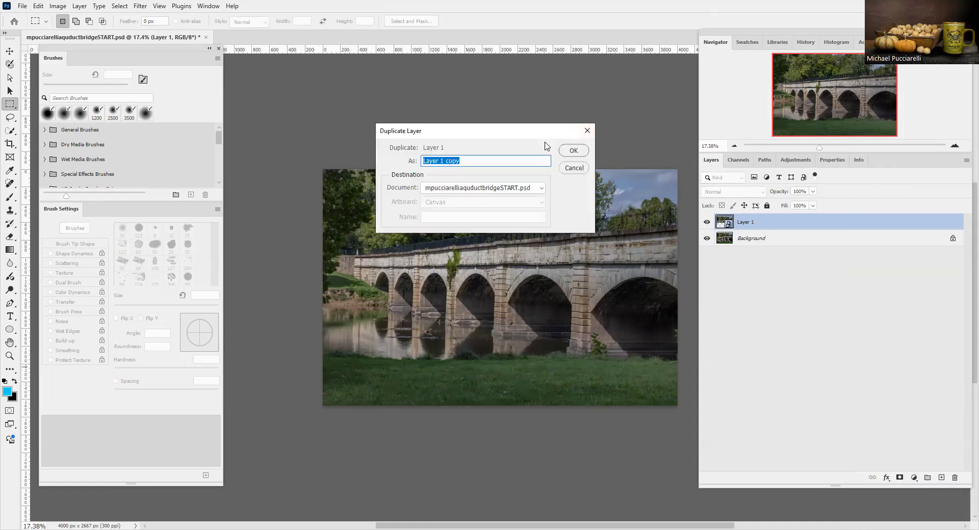
click(572, 152)
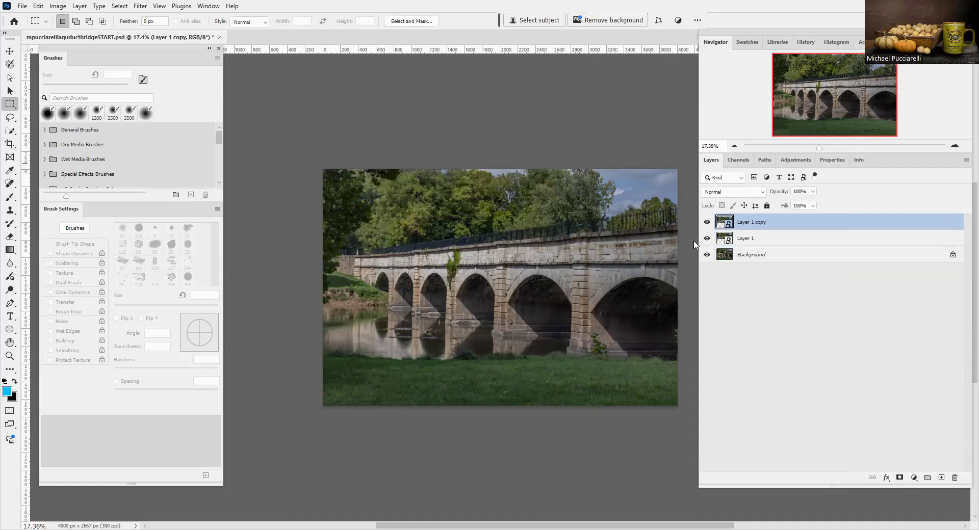
Move Layer 1 copy down so its lower edge meets the bottom of the canvas.
click(728, 240)
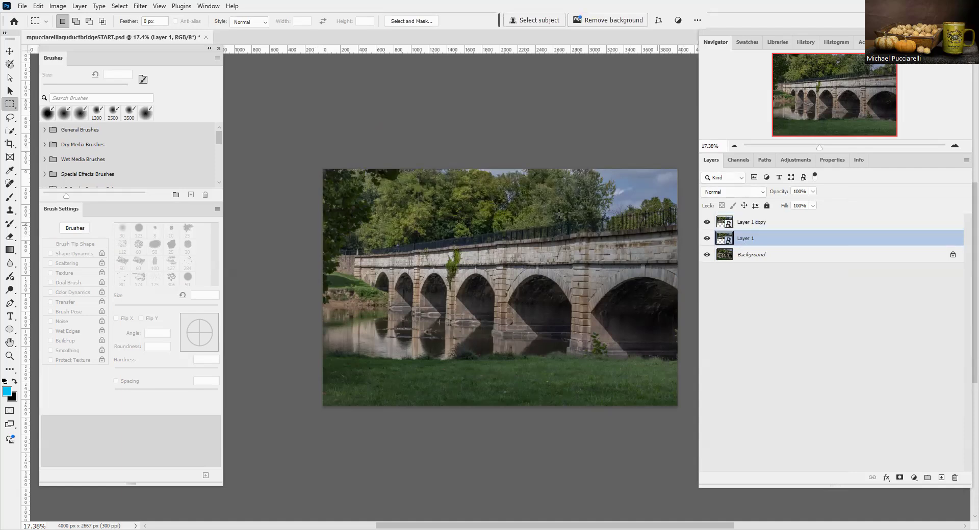
click(10, 51)
shift+click(407, 229)
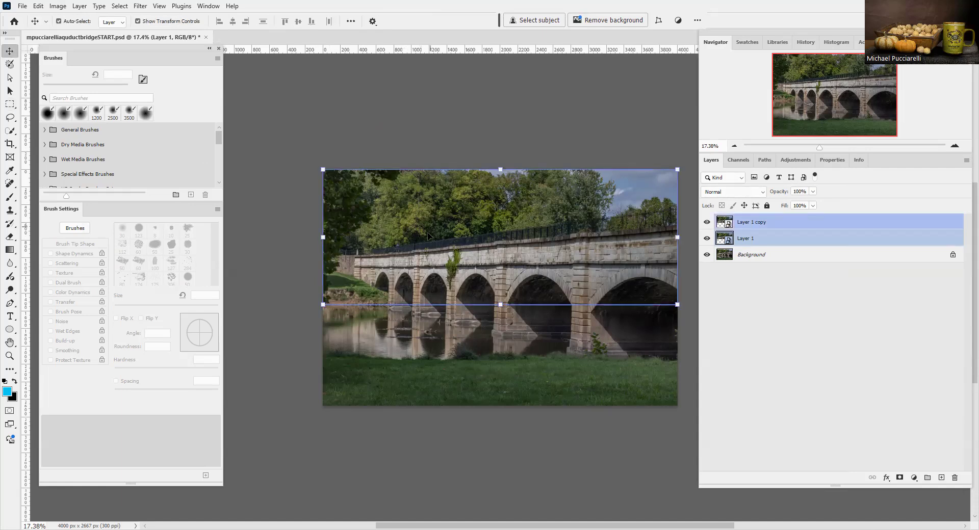
mouse_move(434, 296)
mouse_down()
mouse_move(439, 287)
mouse_move(415, 289)
mouse_up()
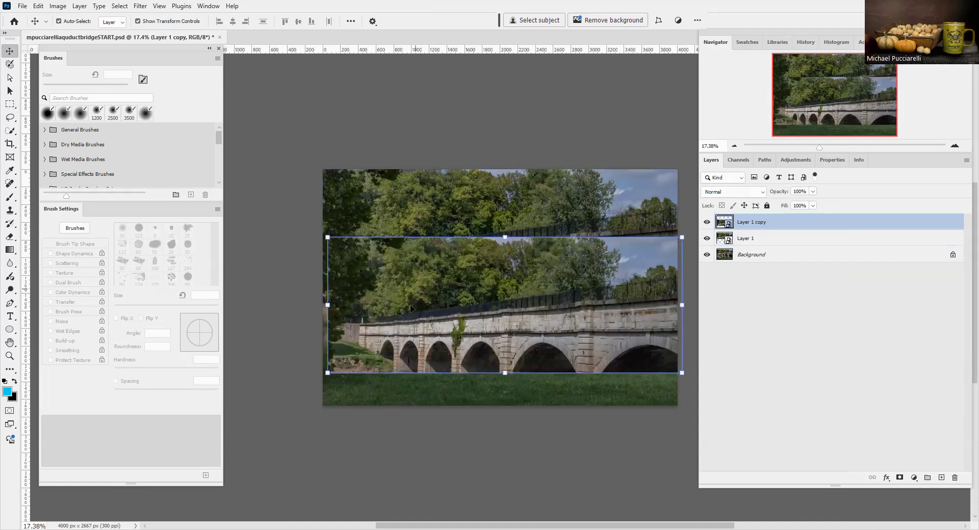
drag(411, 318, 402, 351)
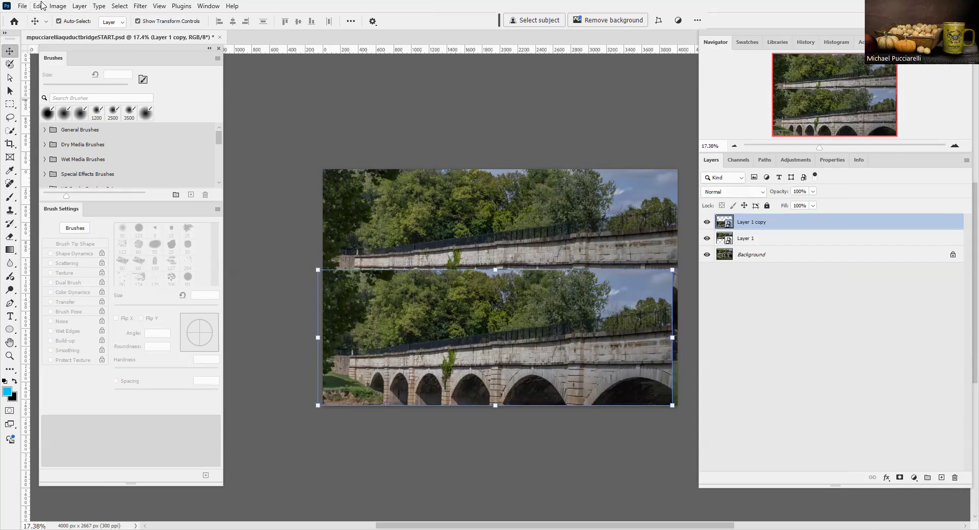
Rotate Layer 1 copy by 180° with a transform.
click(52, 7)
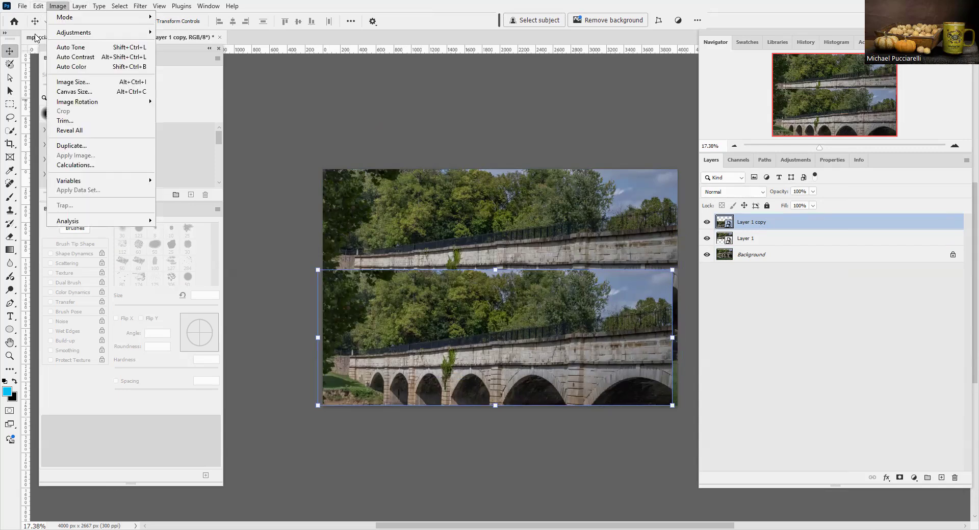
mouse_move(38, 6)
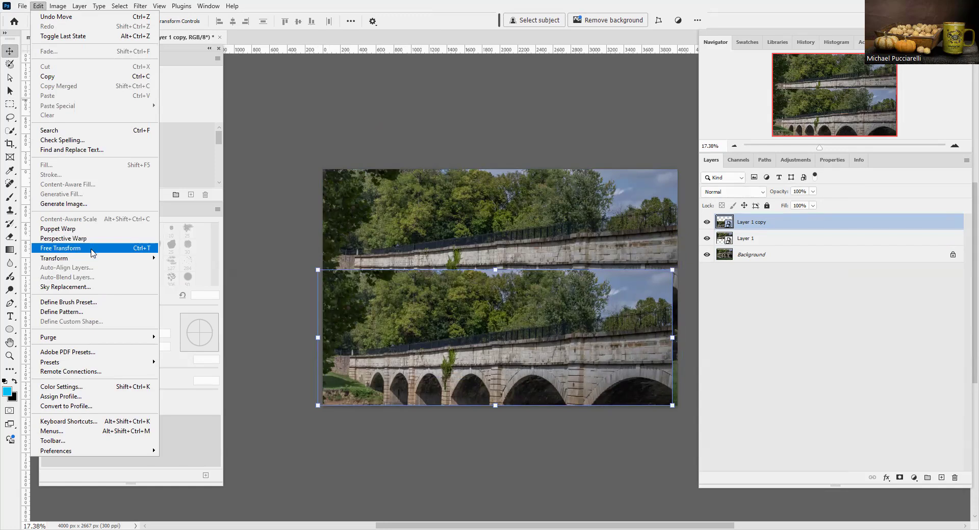
mouse_move(91, 263)
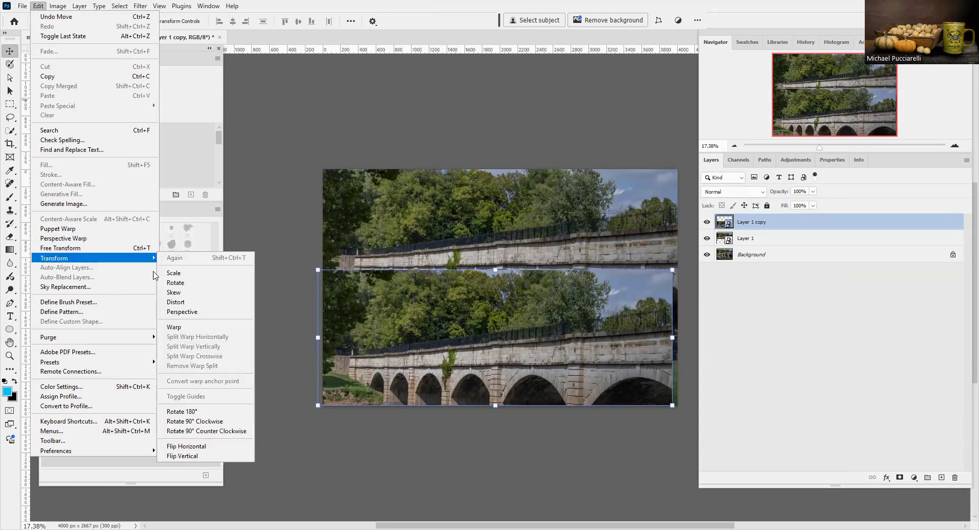
click(194, 414)
Try scaling the rotated Layer 1 copy from its edges, and undo the scaling.
shift+click(512, 261)
click(670, 335)
click(672, 337)
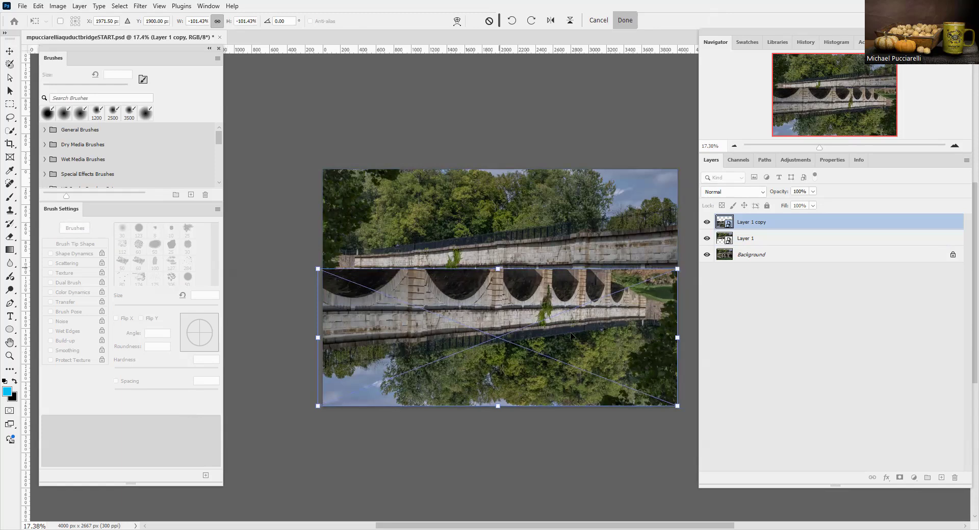
drag(318, 337, 432, 366)
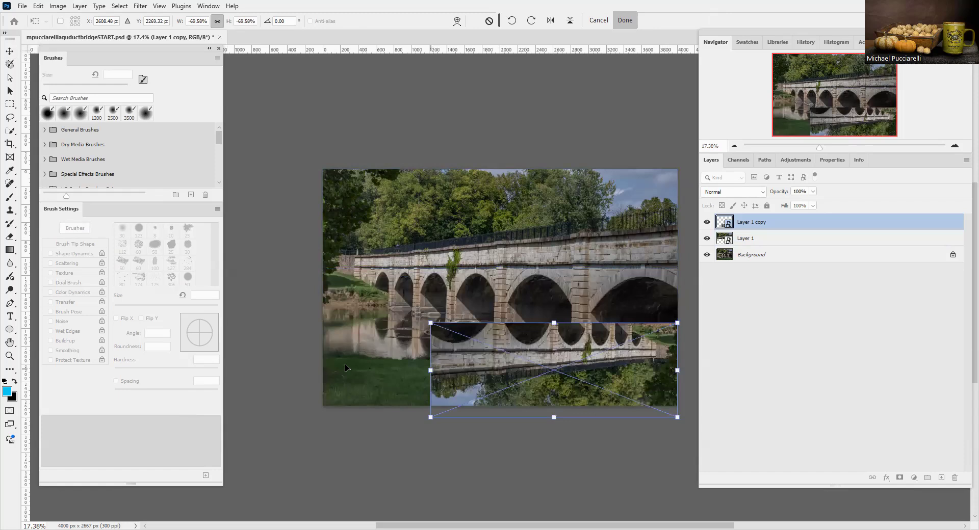
key(ctrl+z)
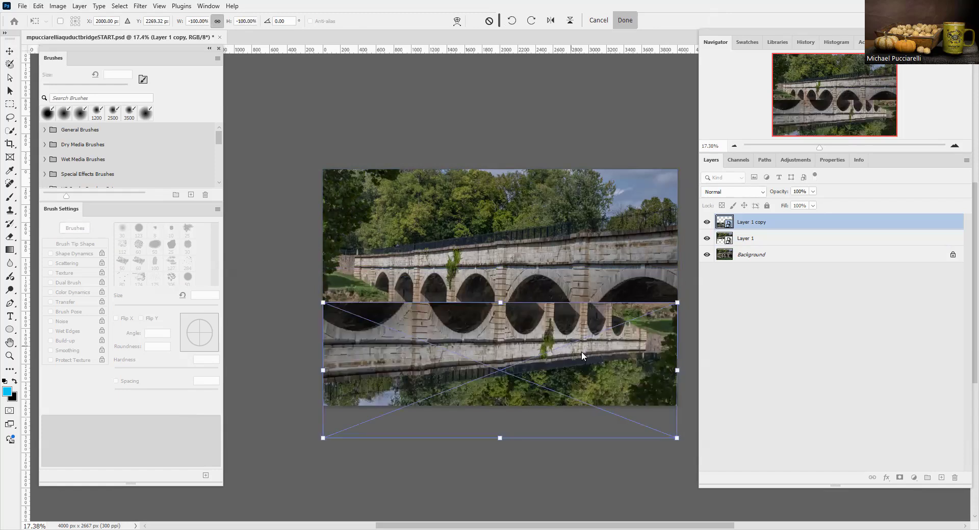
Place the upside-down copy directly beneath Layer 1 at X 2000 px, Y 2301 px and tilt it to -178.50°.
drag(573, 350, 572, 353)
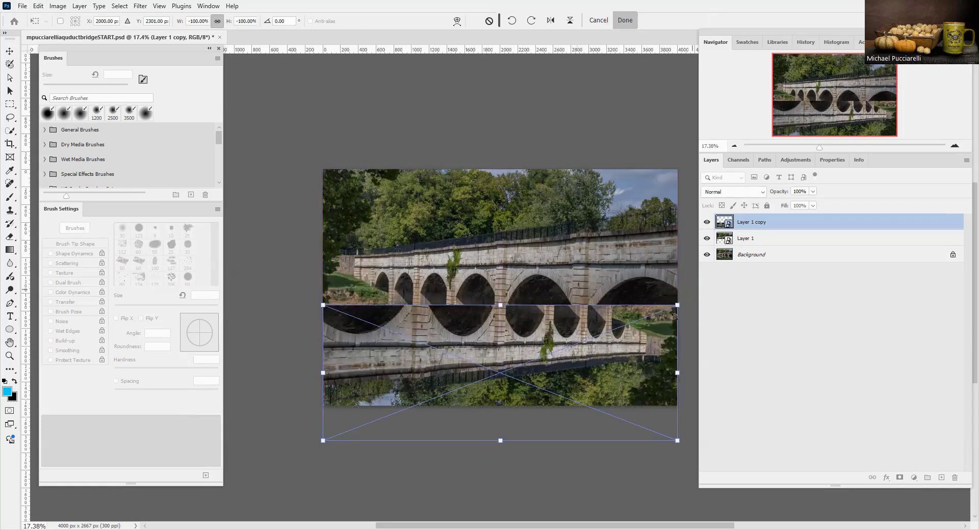
drag(685, 298, 688, 303)
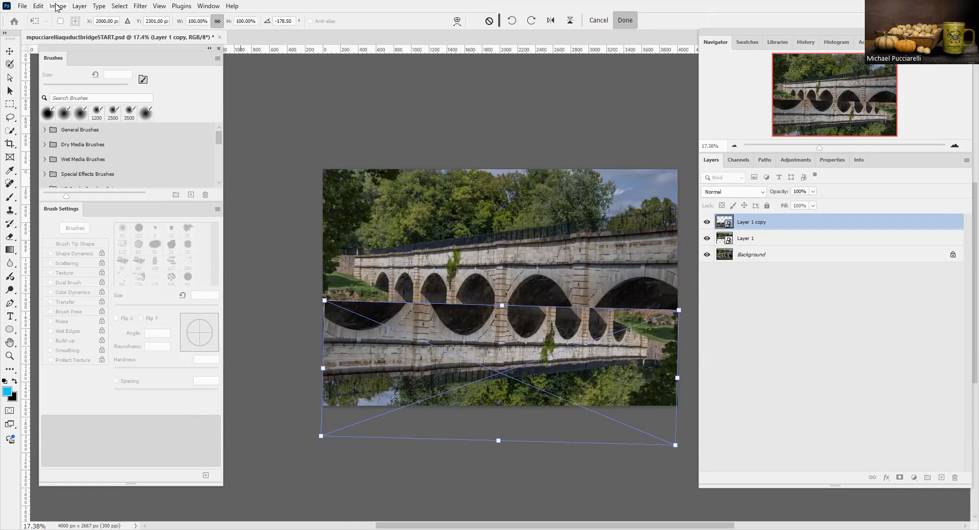
Try flipping the tilted Layer 1 copy vertically, and flip it back.
click(51, 6)
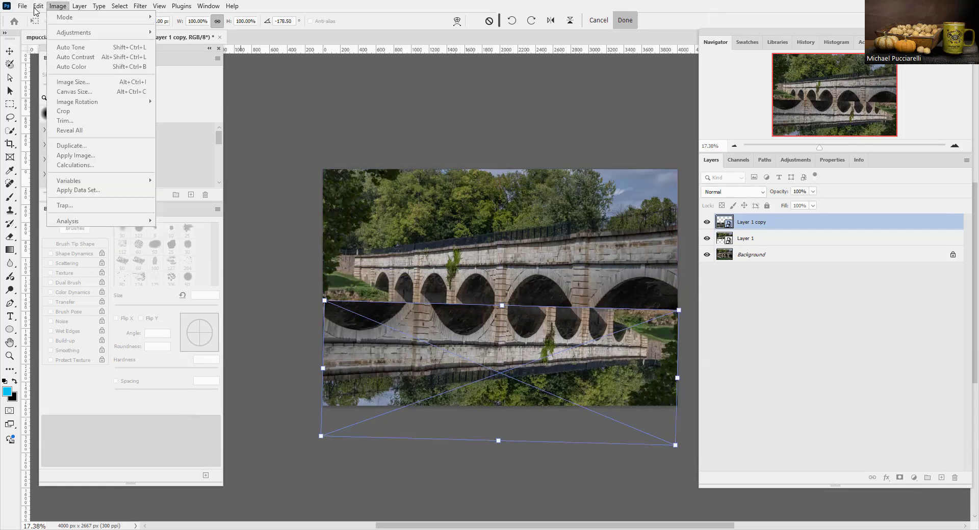
mouse_move(36, 7)
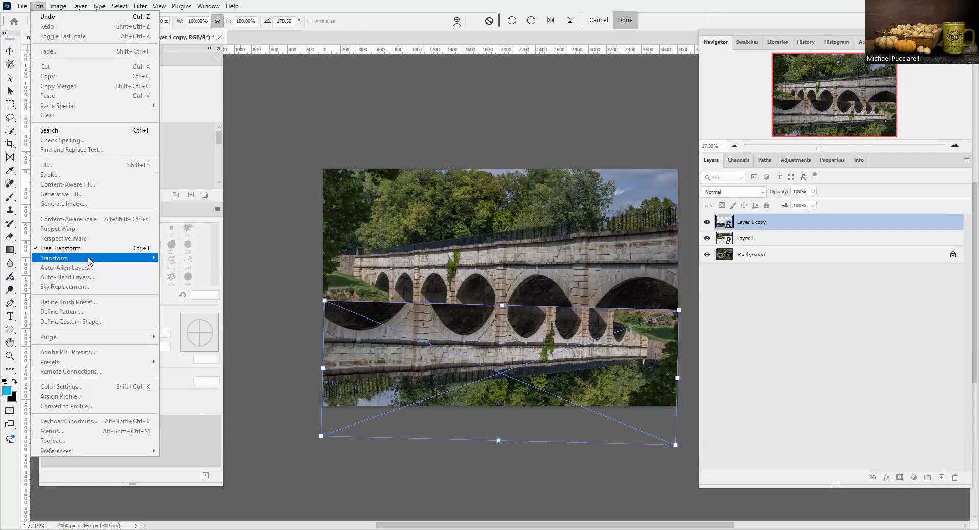
mouse_move(89, 262)
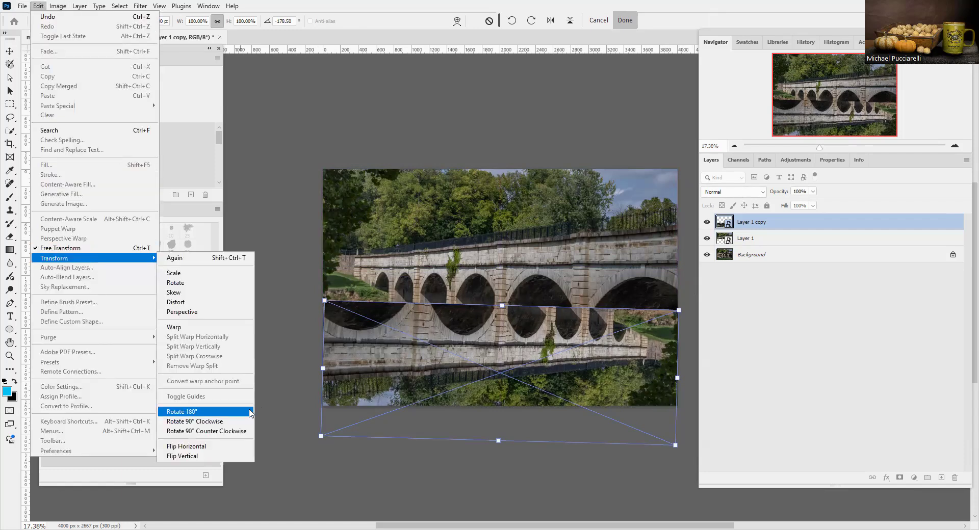
click(185, 456)
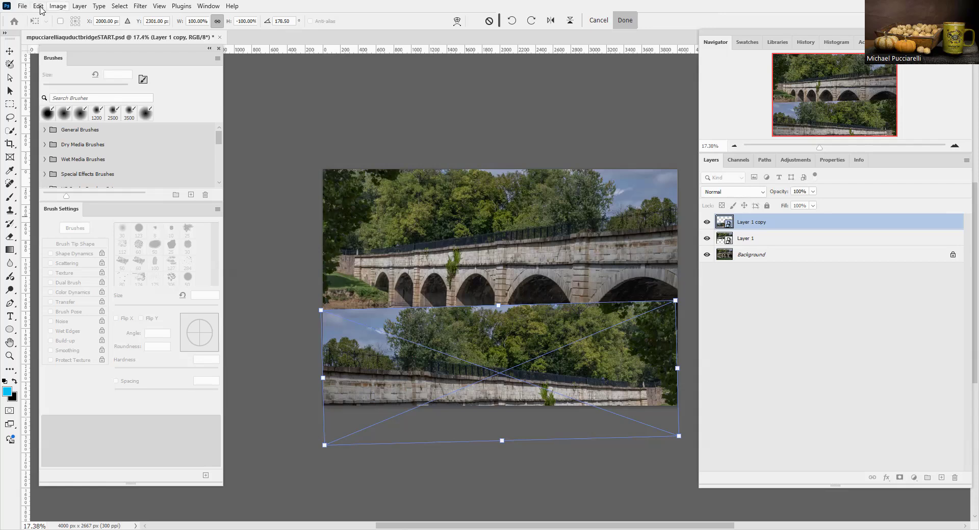
click(39, 6)
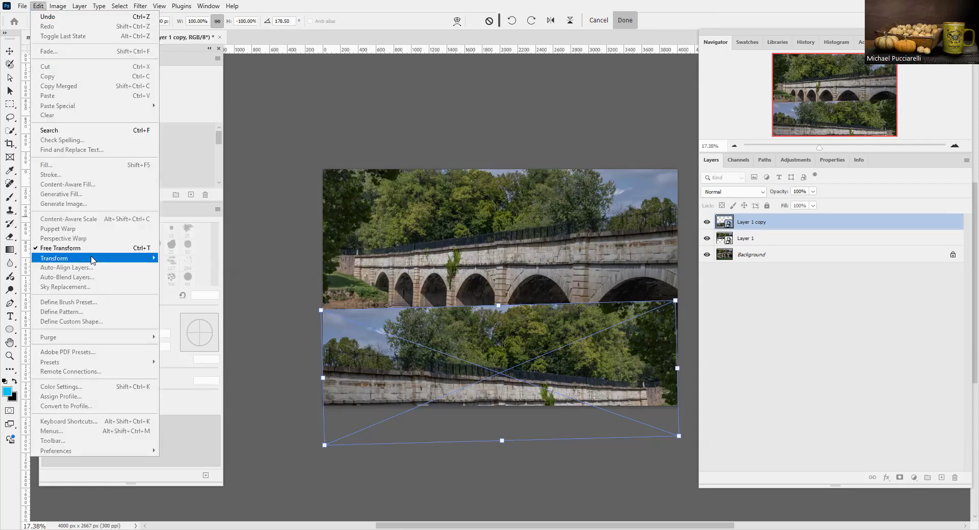
mouse_move(92, 259)
click(210, 456)
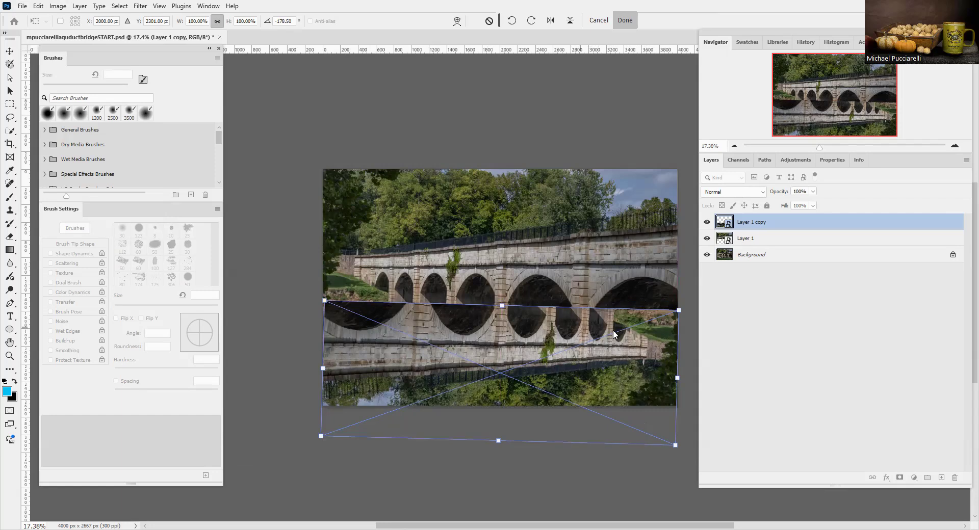
Move the tilted Layer 1 copy to about X 2373 px, Y 2353 px, and toggle its visibility to compare.
drag(580, 324, 613, 328)
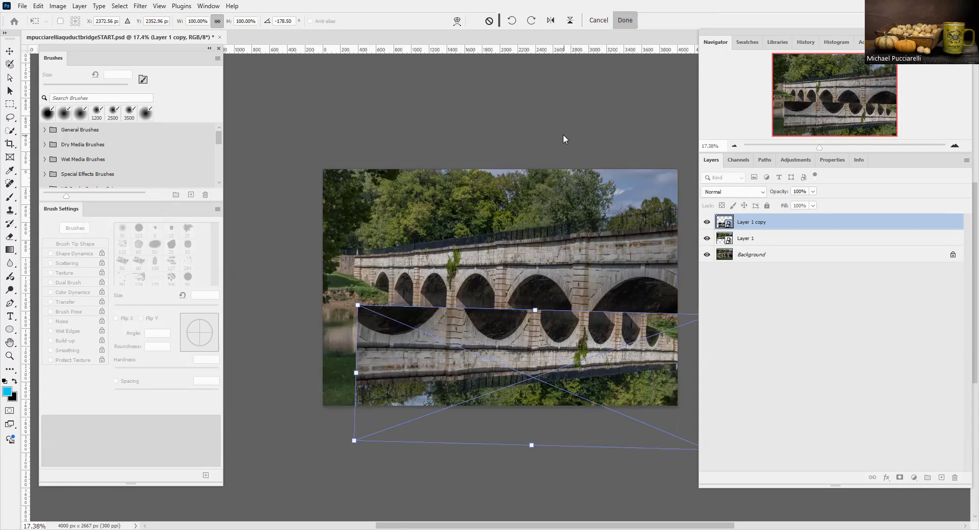
key(Escape)
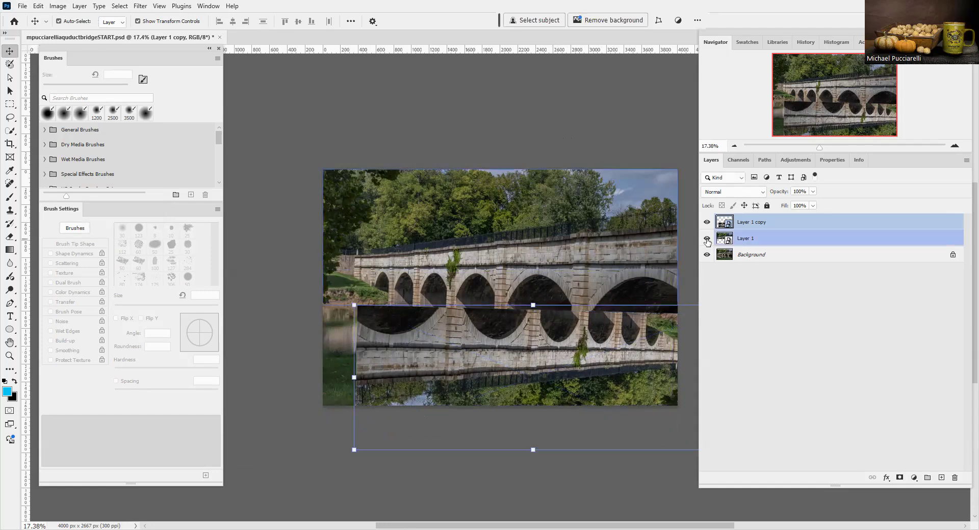
click(708, 222)
click(708, 222)
click(725, 239)
click(725, 223)
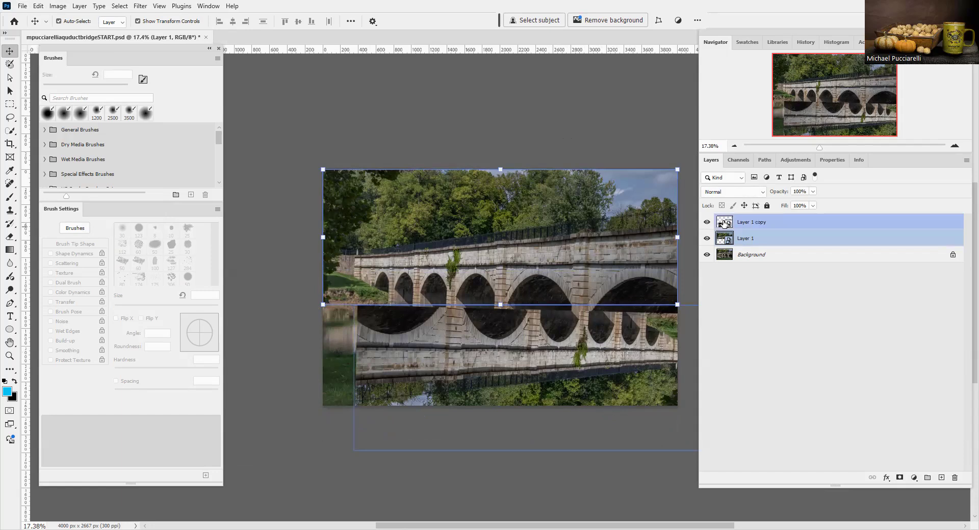
click(708, 222)
click(708, 223)
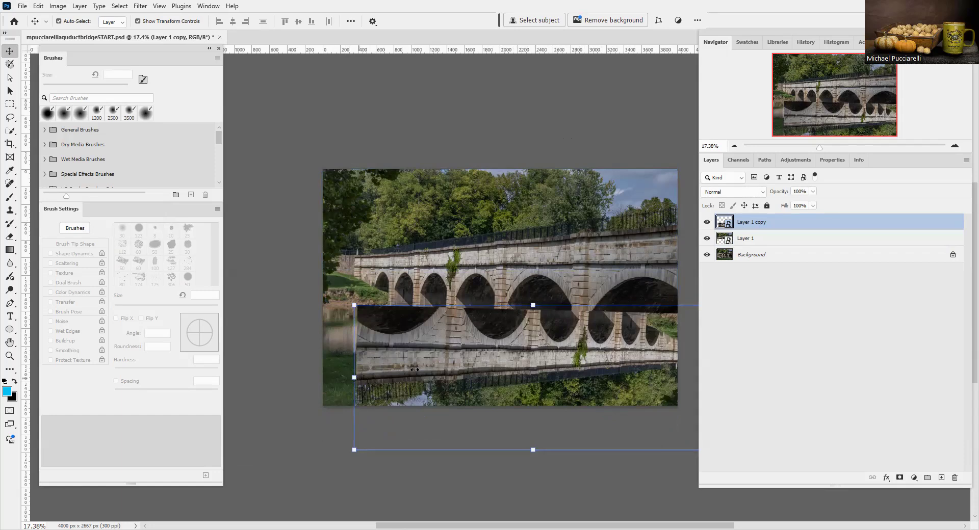
Scale the tilted Layer 1 copy proportionally to 79.71% and apply the transform.
drag(420, 367, 421, 367)
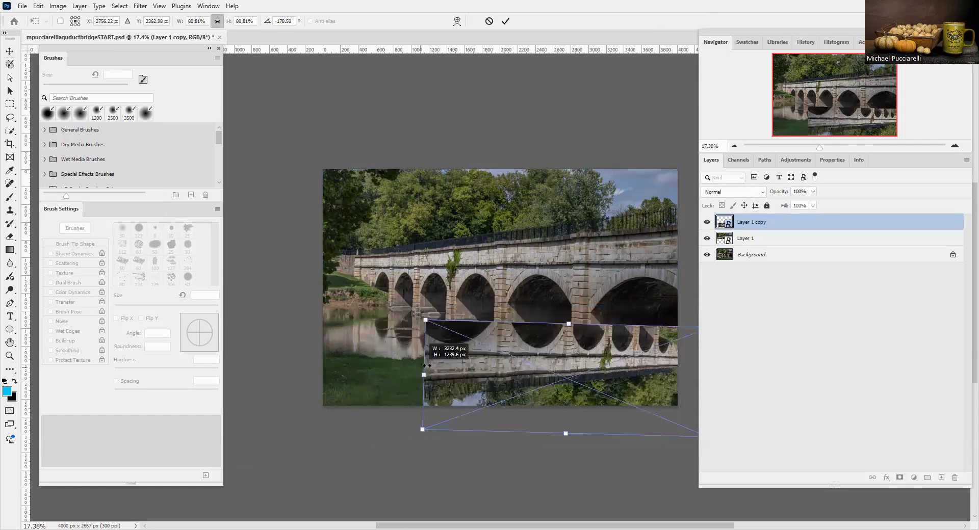
drag(423, 366, 428, 366)
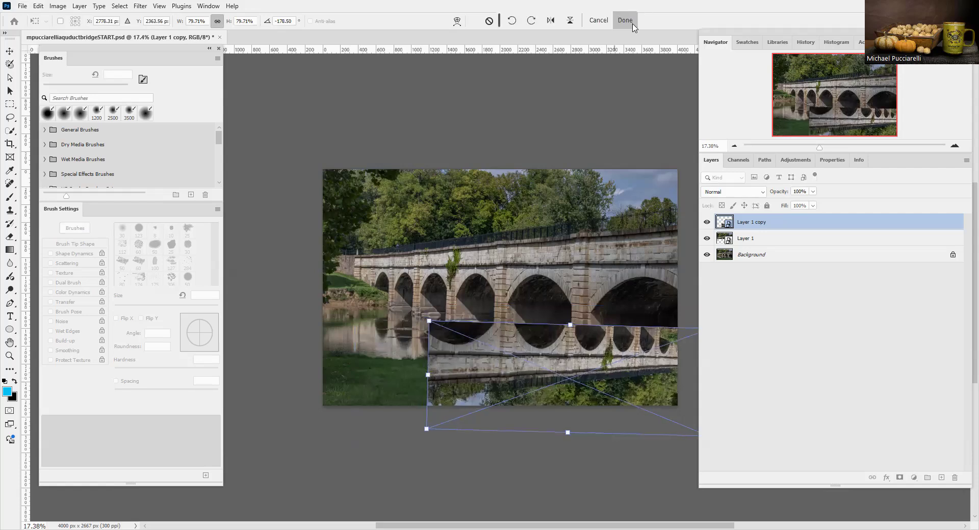
click(628, 19)
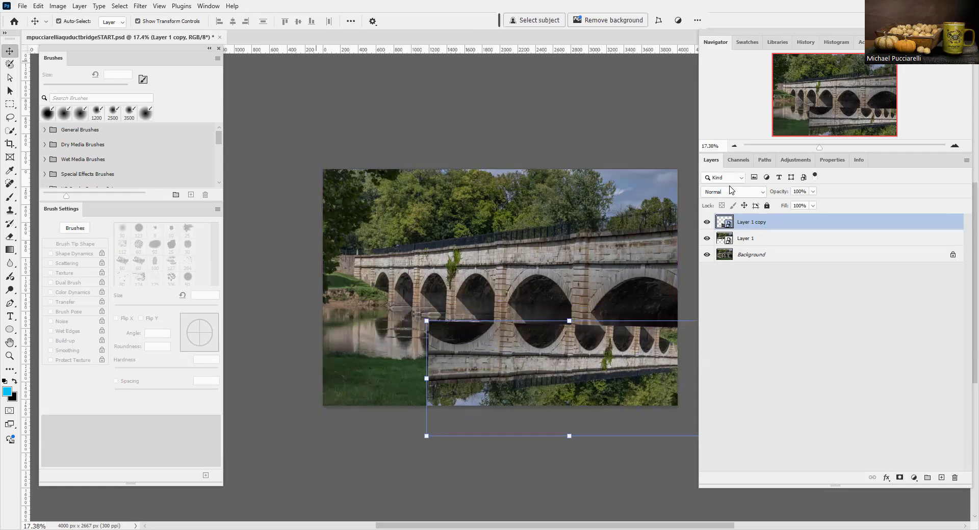
Blur Layer 1 copy with a Gaussian Blur smart filter at a radius of about 20.8 pixels.
click(141, 6)
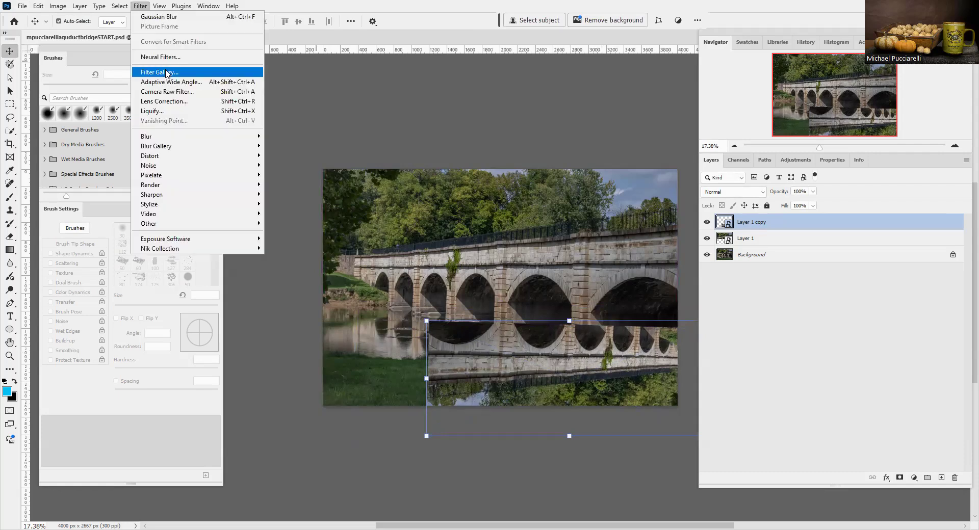
mouse_move(165, 137)
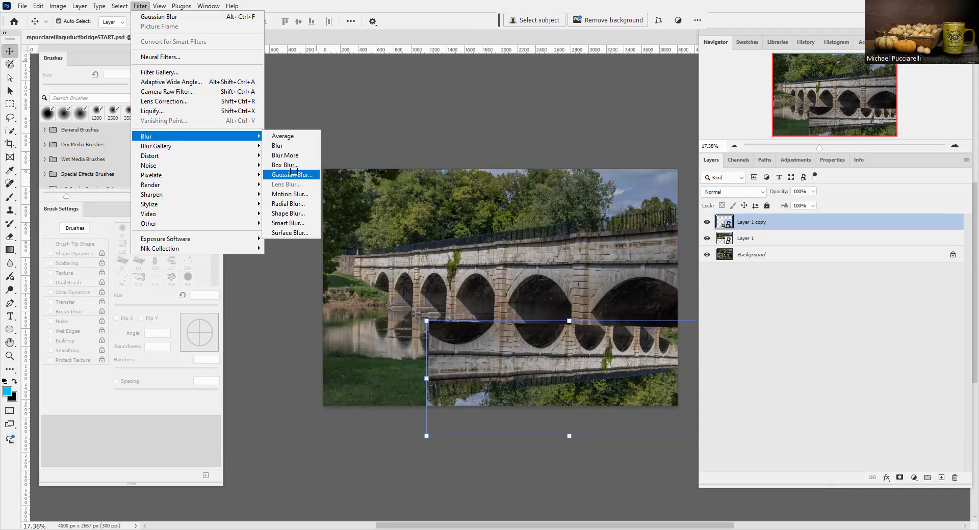
click(293, 175)
mouse_move(181, 312)
mouse_down()
mouse_move(149, 314)
mouse_move(174, 312)
mouse_move(175, 304)
mouse_up()
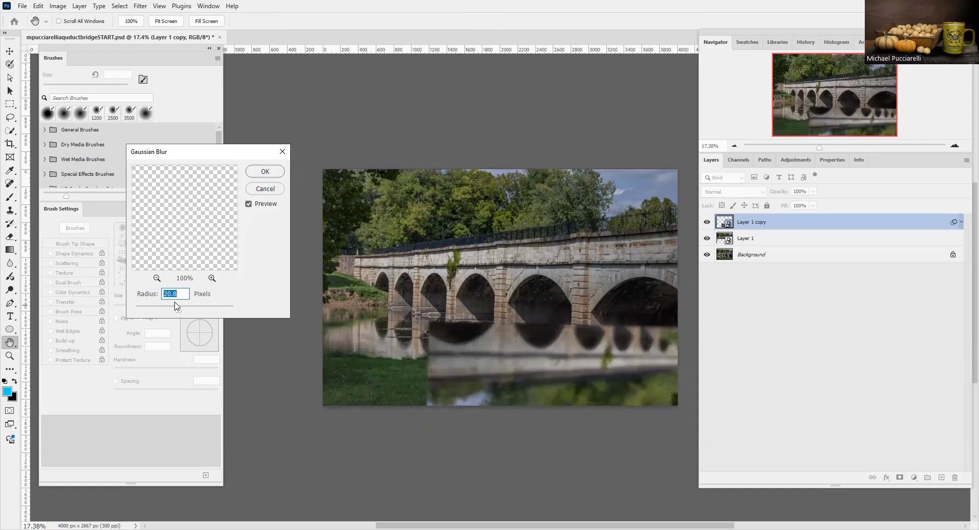
click(265, 172)
key(v)
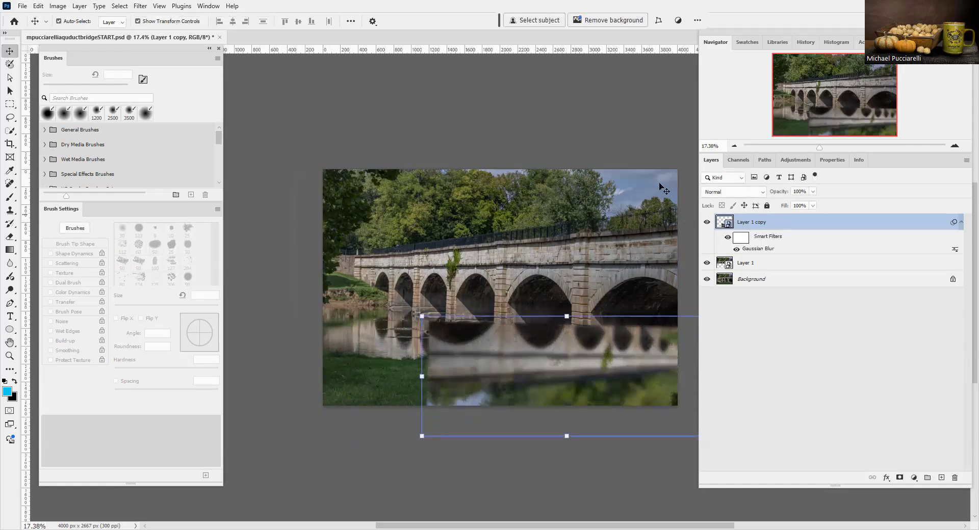
Darken Layer 1 copy's midtones with a Levels adjustment applied as a smart filter.
click(58, 6)
mouse_move(75, 32)
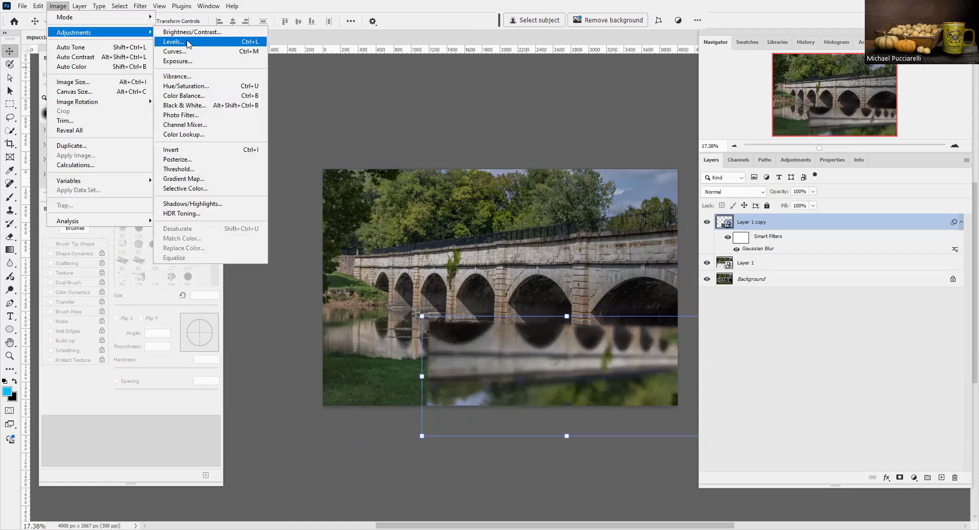
key(Return)
mouse_move(457, 218)
mouse_down()
mouse_move(440, 219)
mouse_move(470, 217)
mouse_up()
click(560, 124)
key(v)
Check Layer 1 by toggling its visibility, and brighten its midtones with a Levels smart filter.
shift+click(728, 275)
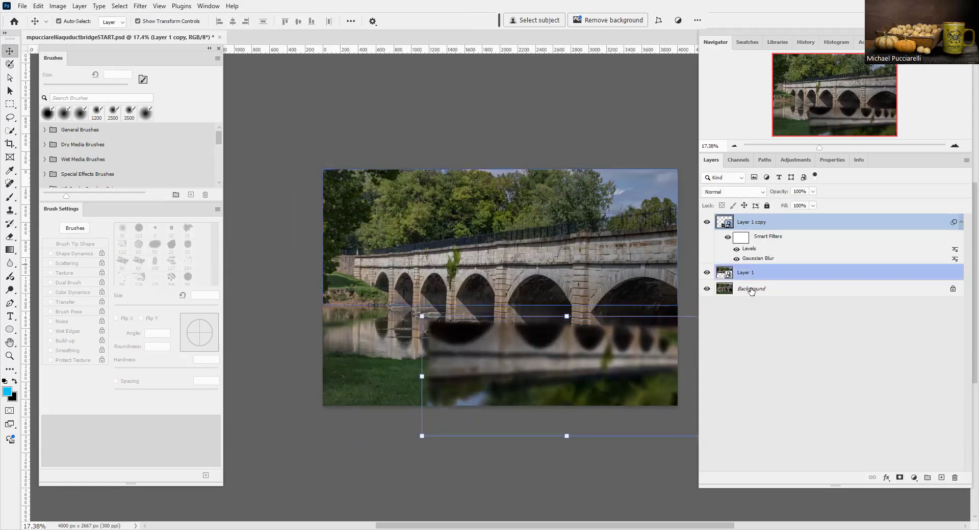
click(729, 275)
click(707, 272)
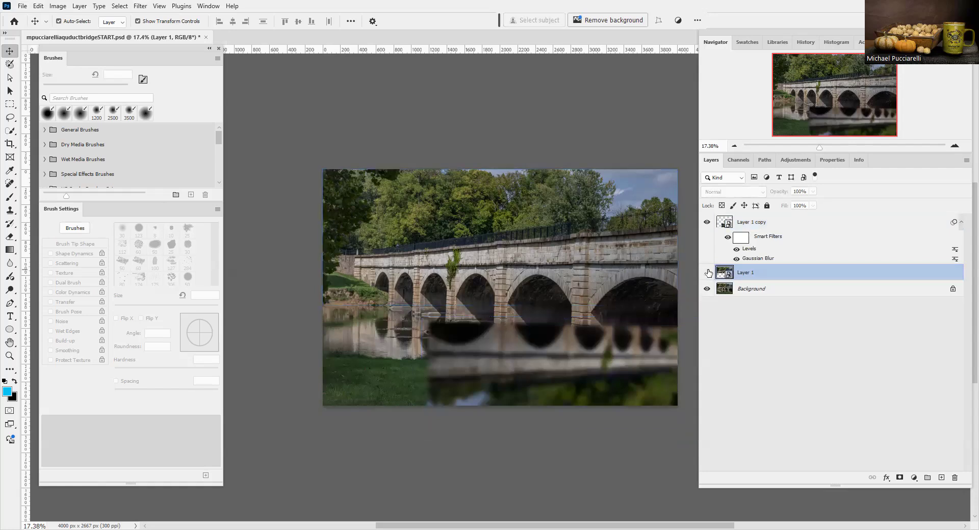
click(707, 272)
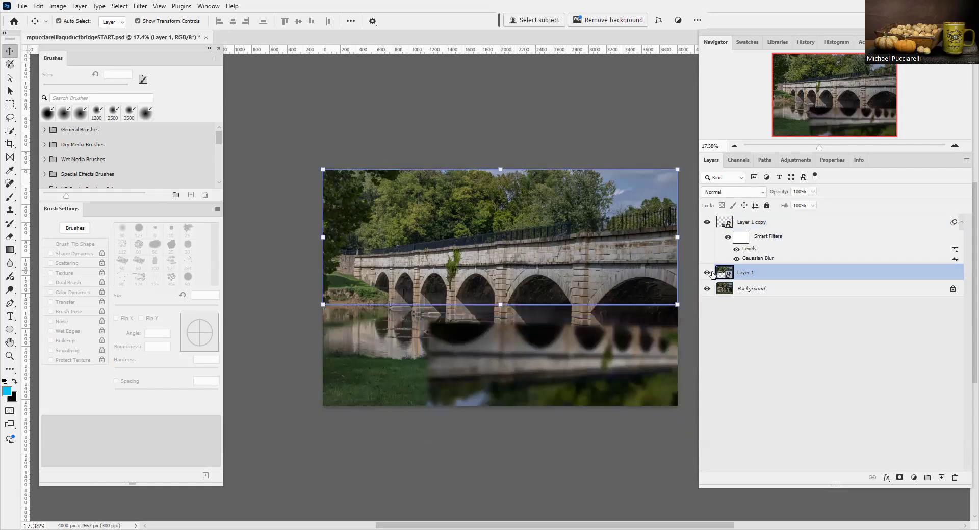
click(60, 11)
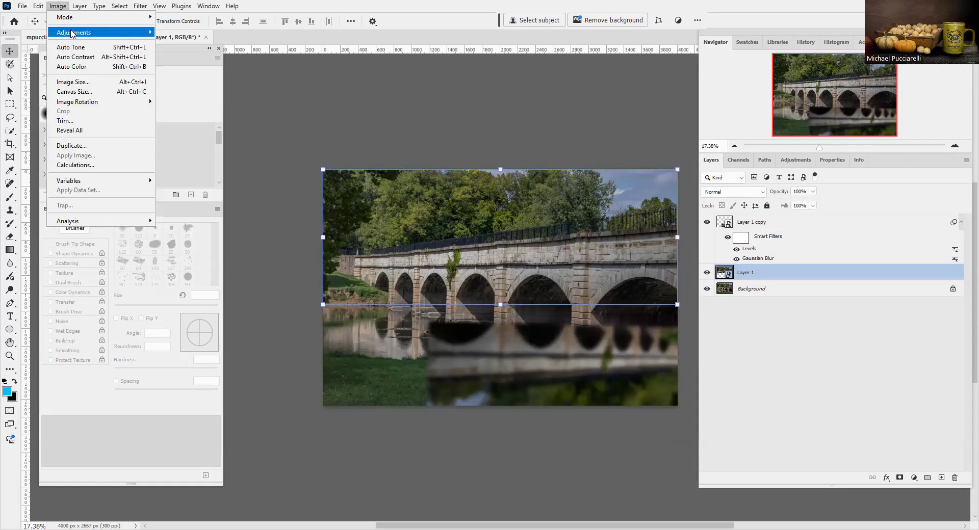
mouse_move(72, 33)
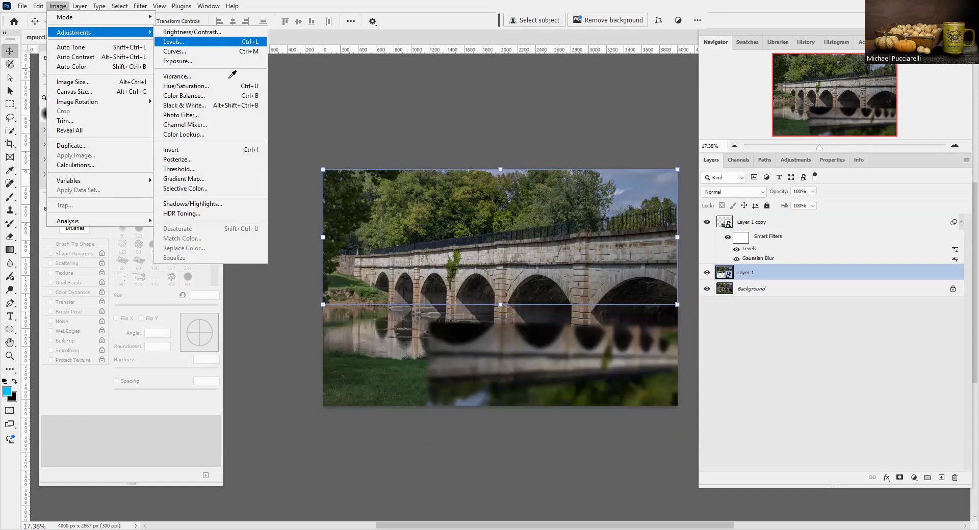
drag(458, 217, 439, 219)
click(560, 124)
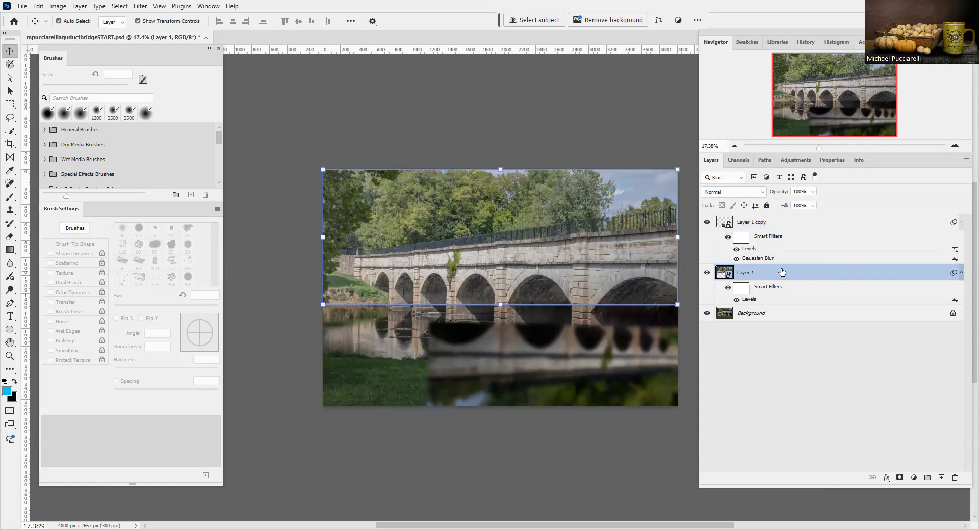
Add a hide-all black mask to Layer 1, and toggle the visibility of Layer 1 copy and Layer 1.
alt+click(900, 477)
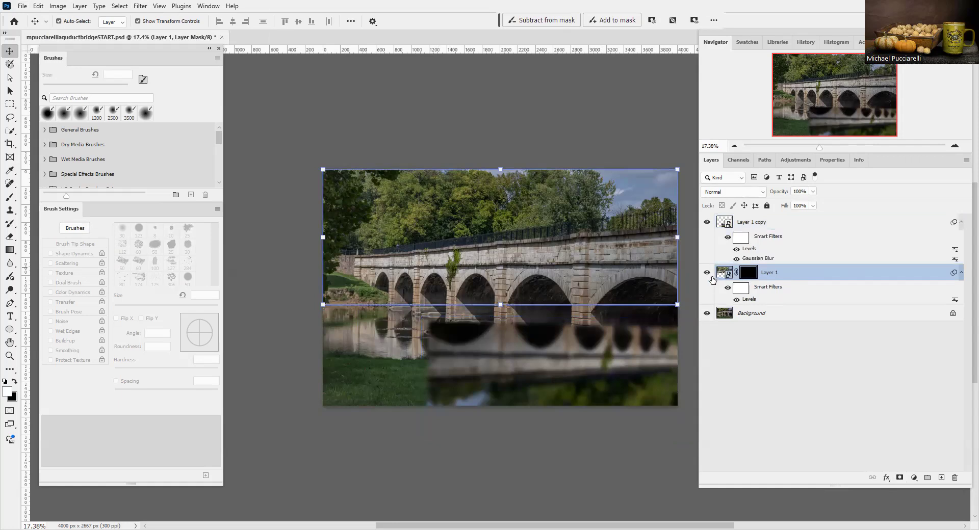
click(707, 222)
click(707, 222)
click(708, 273)
click(708, 273)
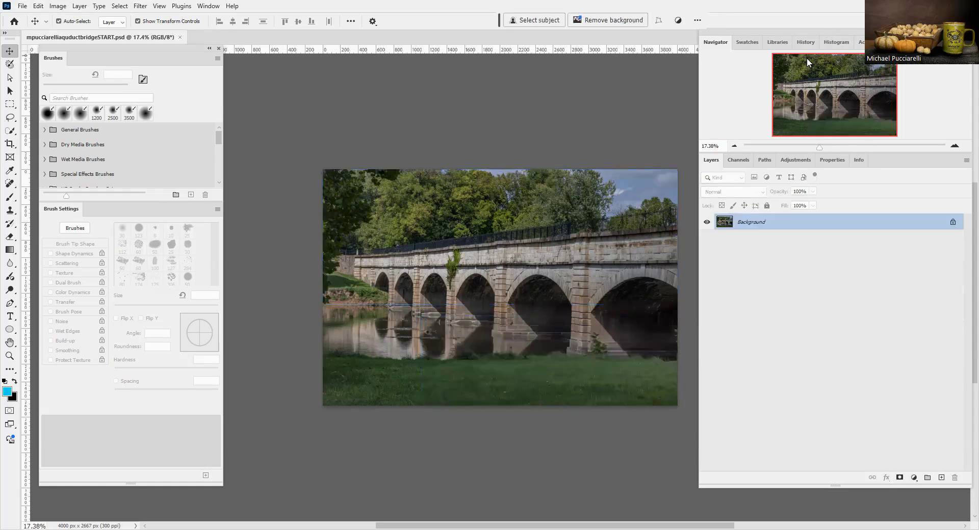
Find the MFPcoverBLACK action in the MFPbw action set and run it on the bridge photo.
click(862, 43)
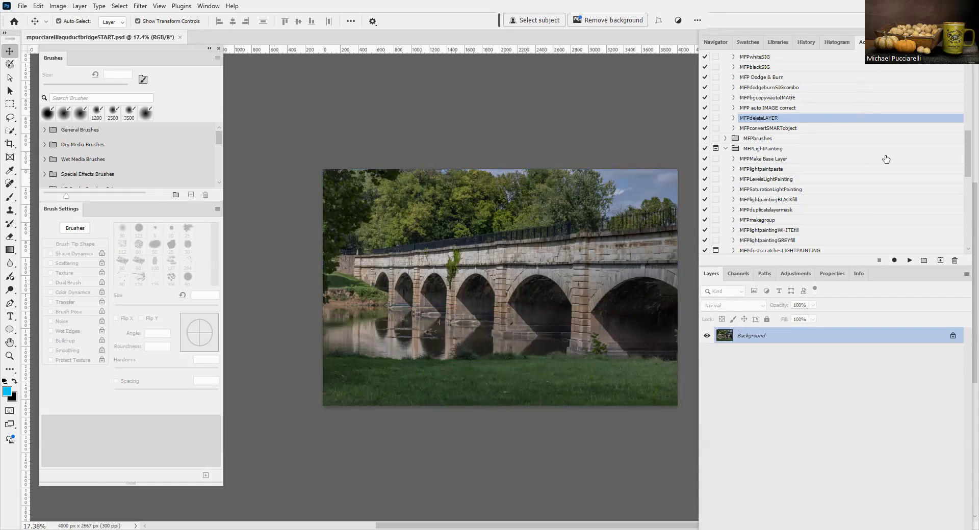
scroll(960, 181, down, 3)
scroll(959, 183, down, 3)
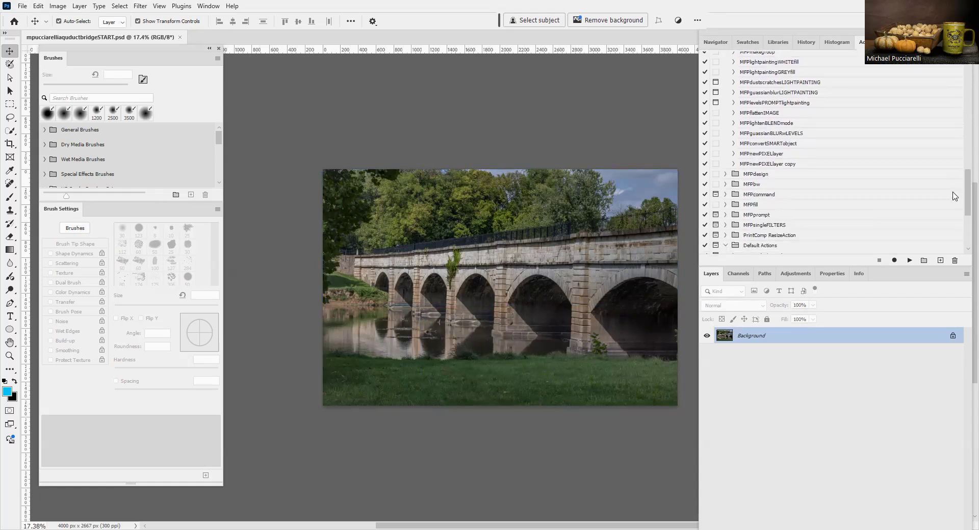
click(727, 183)
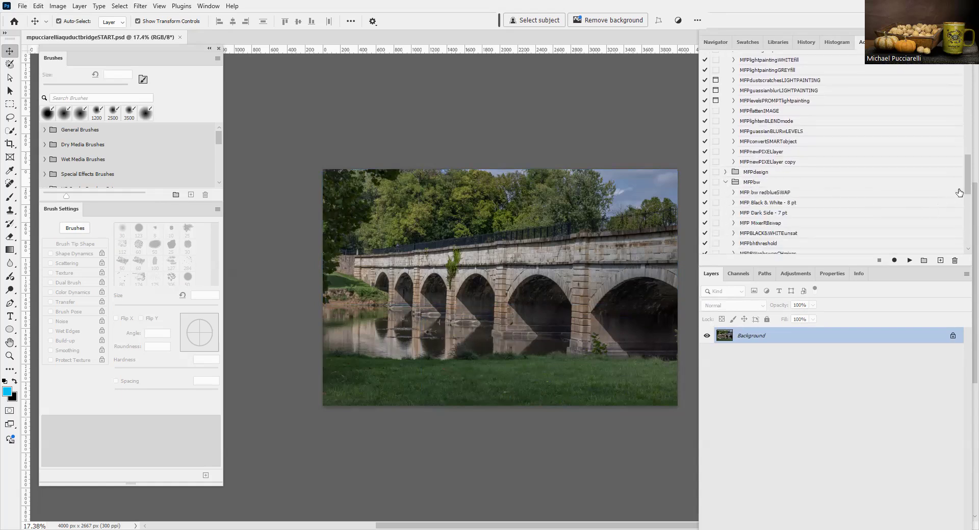
scroll(955, 204, down, 4)
scroll(955, 224, up, 1)
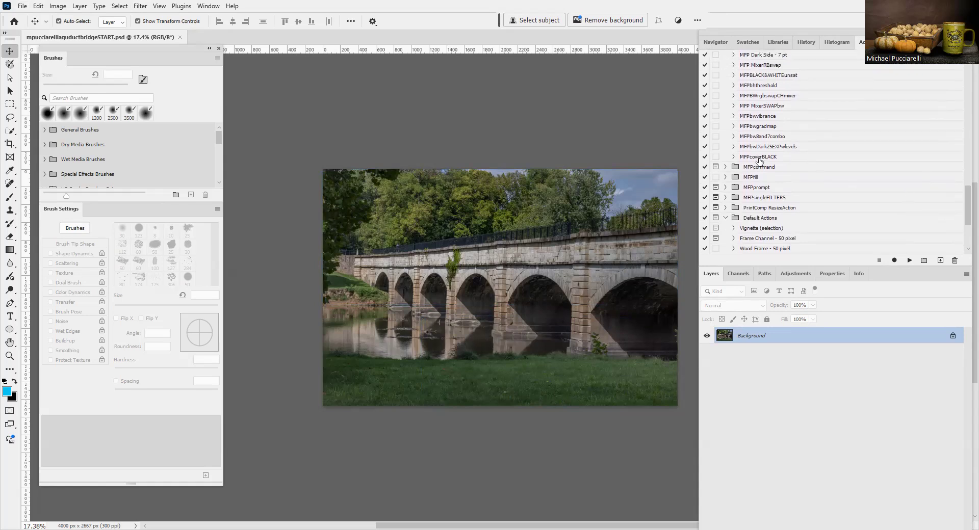
click(758, 158)
click(909, 260)
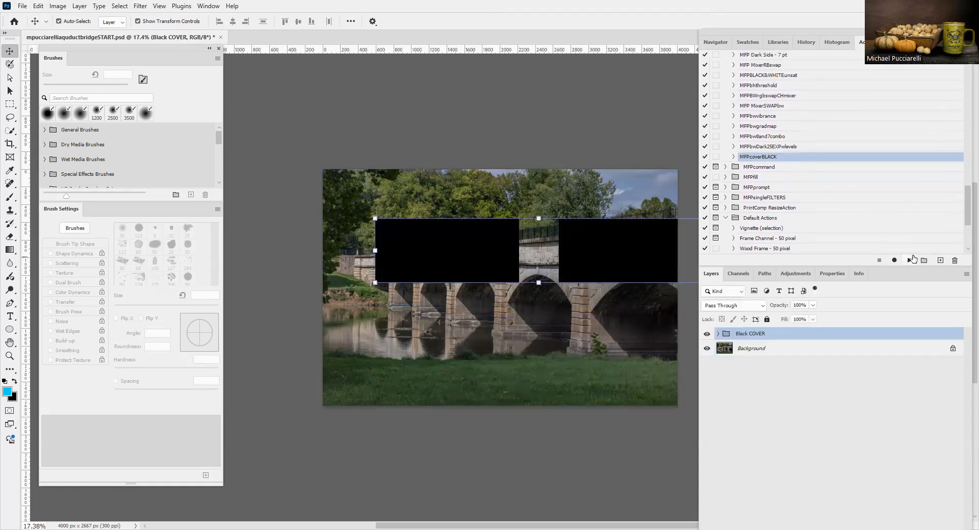
Shrink the Black COVER group's two rectangles, placing Layer 1 copy over the water and a tilted Layer 1 over the trees.
click(718, 334)
click(734, 349)
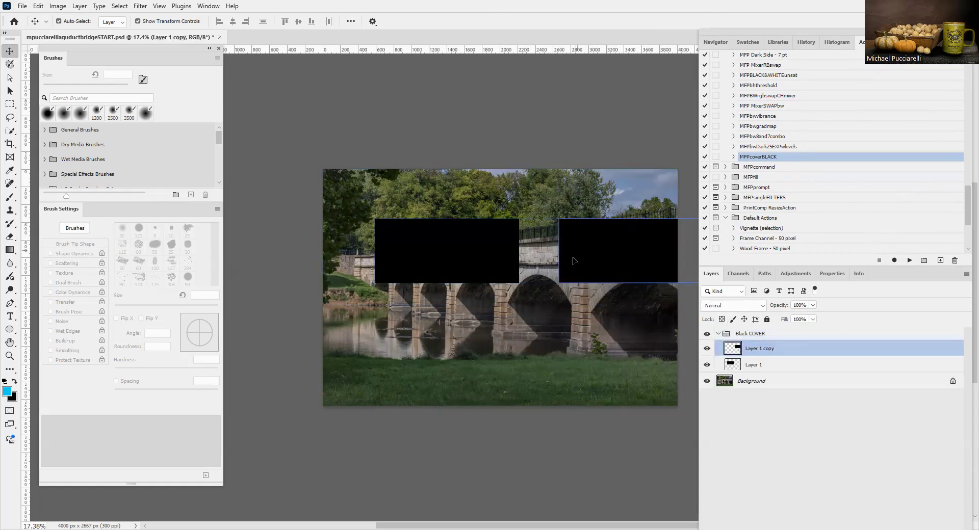
drag(676, 234, 439, 333)
click(753, 366)
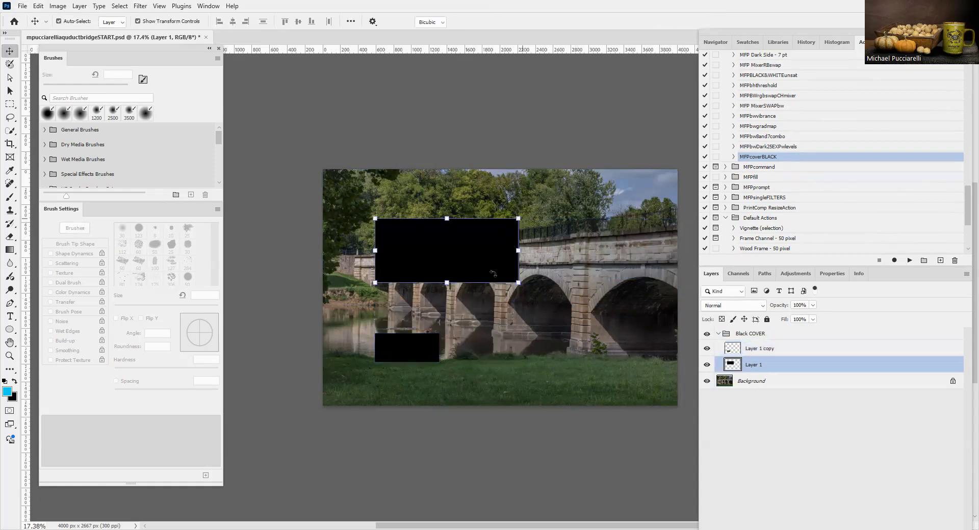
key(ctrl+z)
Rotate the black rectangle on Layer 1 copy by 20.79° and apply the transform.
click(424, 344)
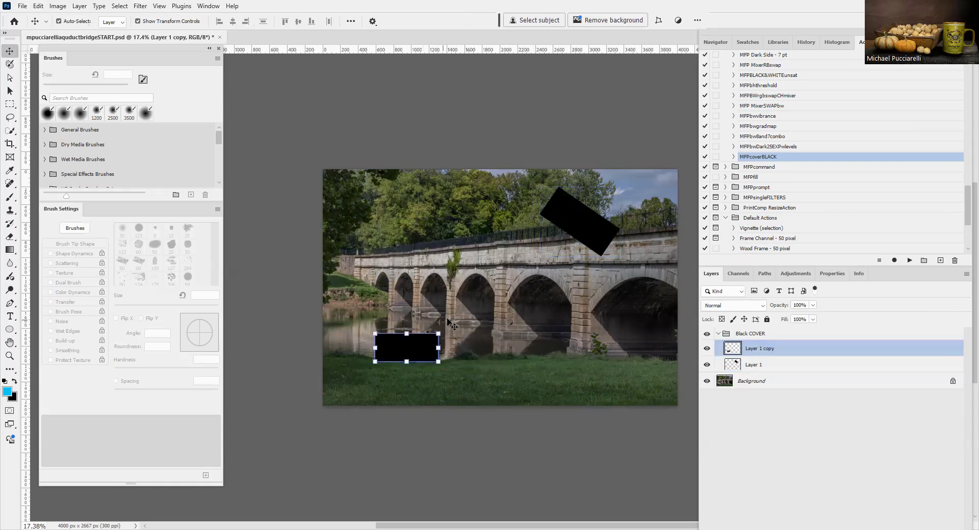
click(452, 339)
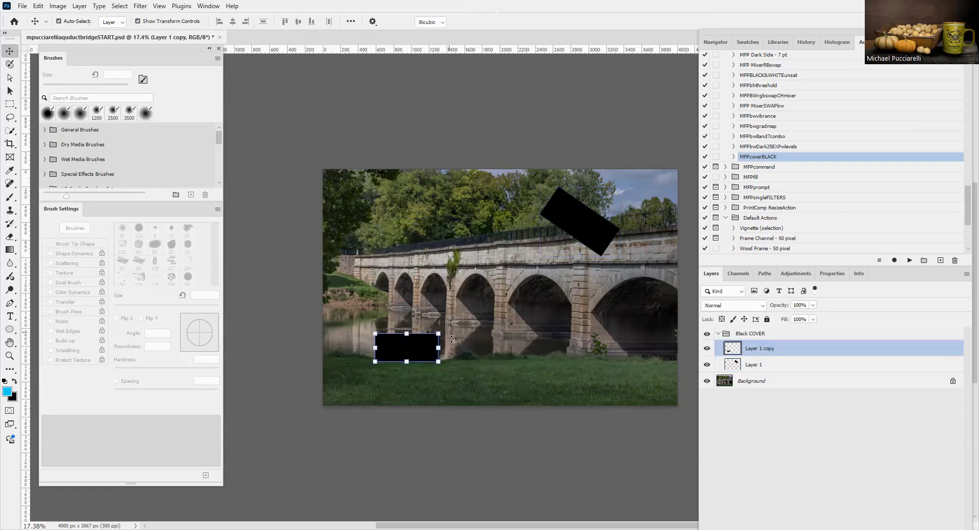
drag(453, 337, 453, 354)
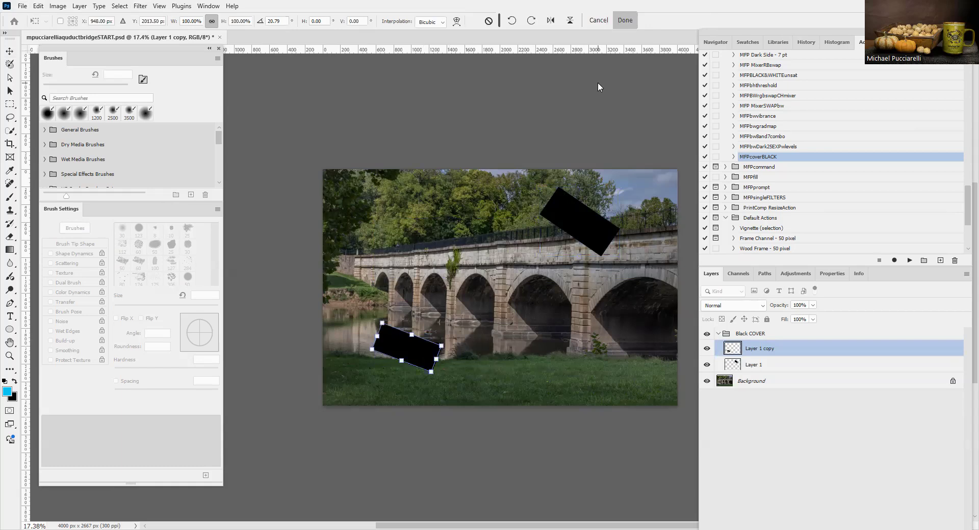
key(Return)
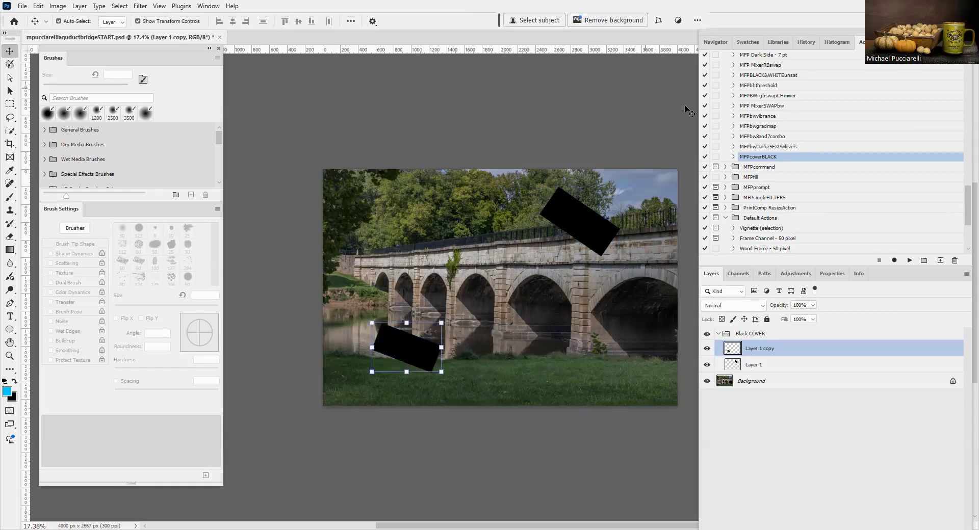
Collapse the Black COVER group and delete it together with its rectangles.
click(726, 334)
click(720, 333)
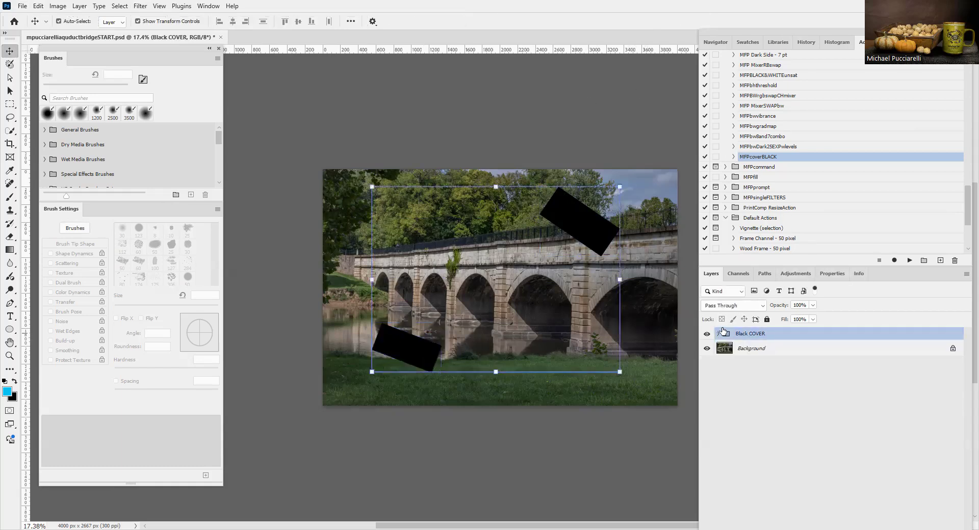
key(Delete)
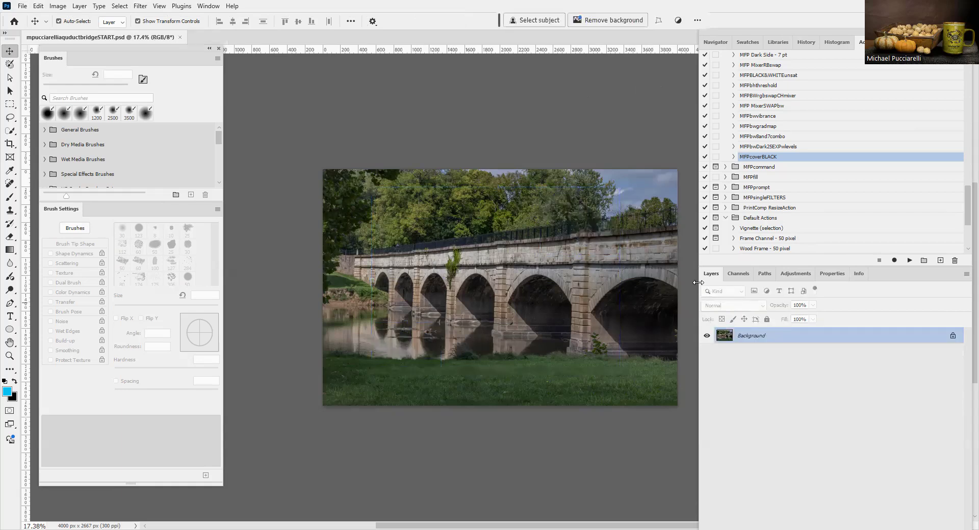
Try recording a new action in the MFPLightPainting set, stop the recording and delete the empty action.
mouse_move(963, 202)
mouse_down()
mouse_move(962, 226)
mouse_move(965, 161)
mouse_up()
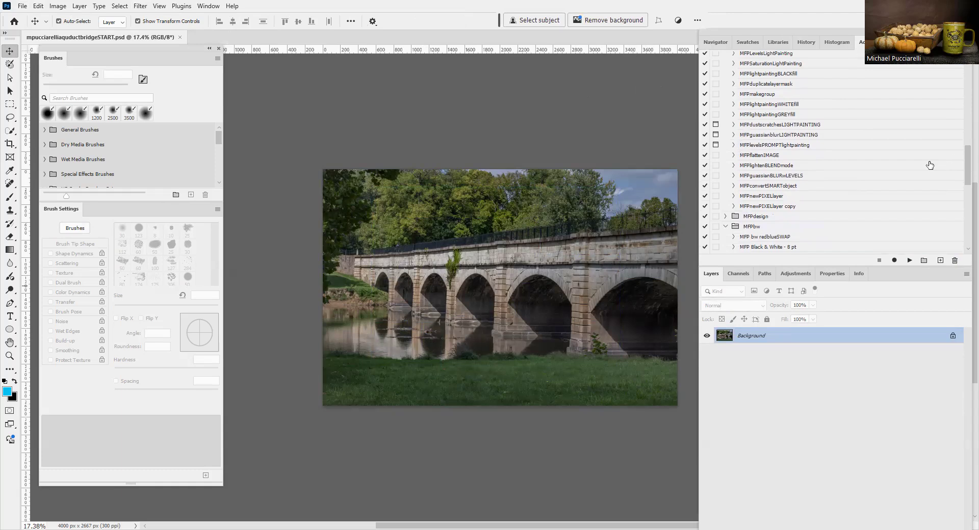
click(773, 197)
click(940, 259)
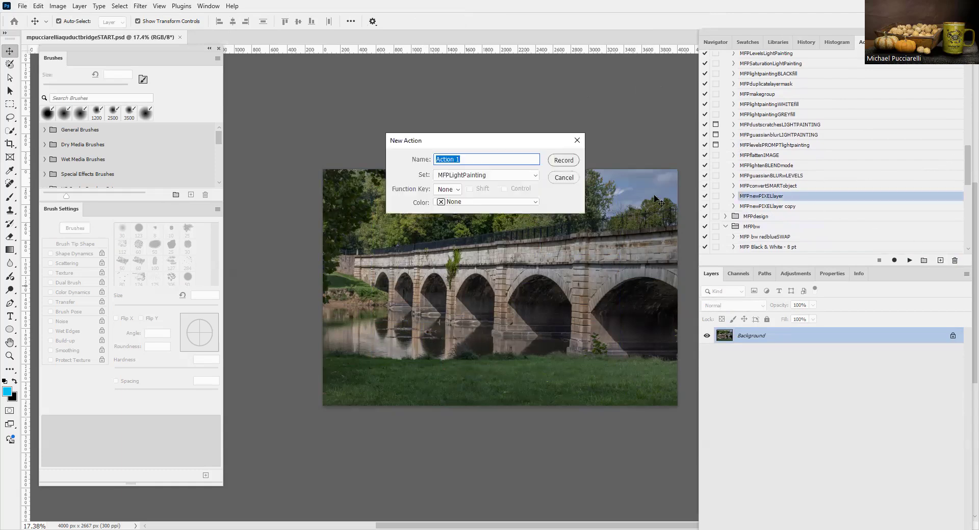
click(564, 162)
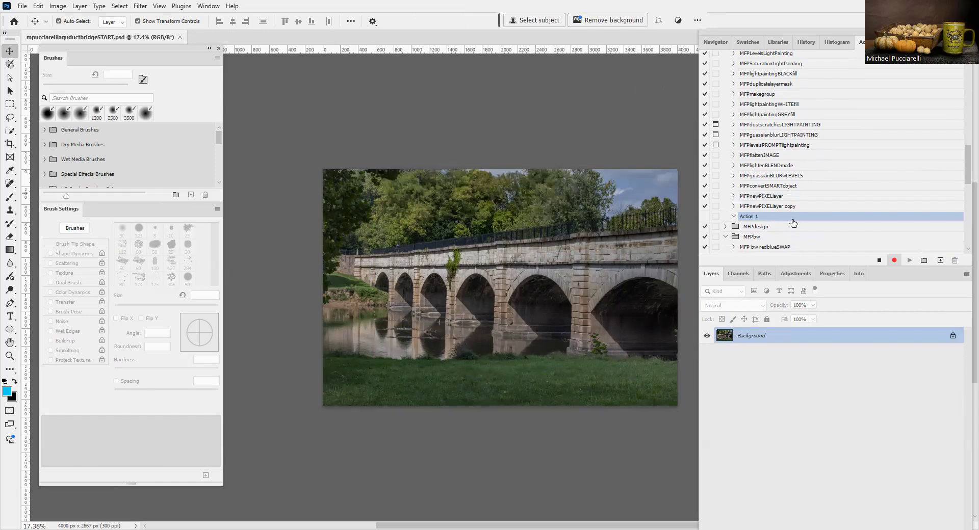
click(879, 260)
click(956, 261)
Run the MFPnewPIXELlayer action twice on the bridge photo and add two more blank layers directly for comparison.
click(772, 197)
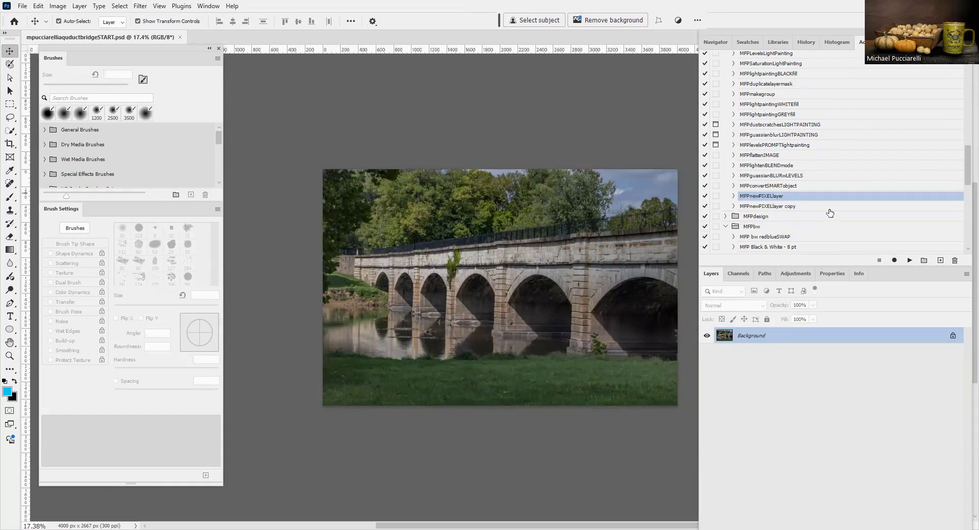
click(909, 261)
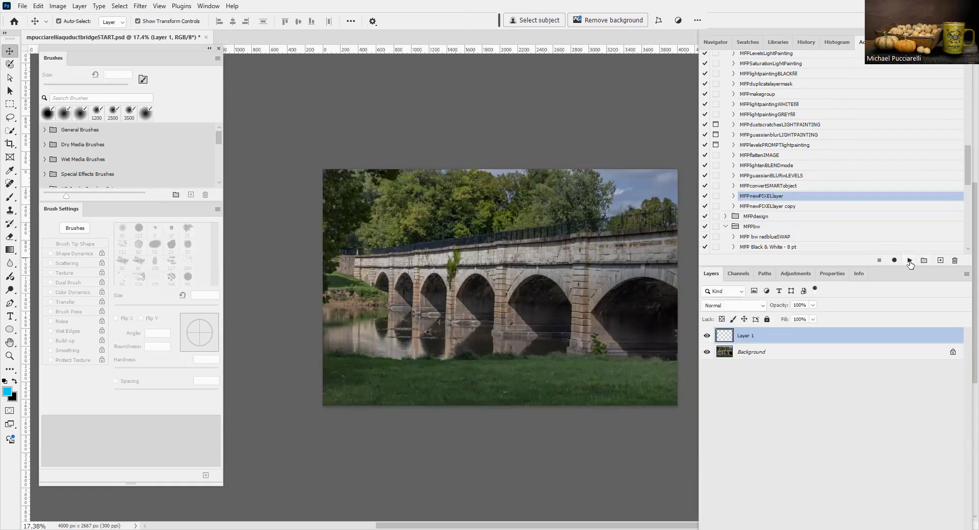
click(910, 262)
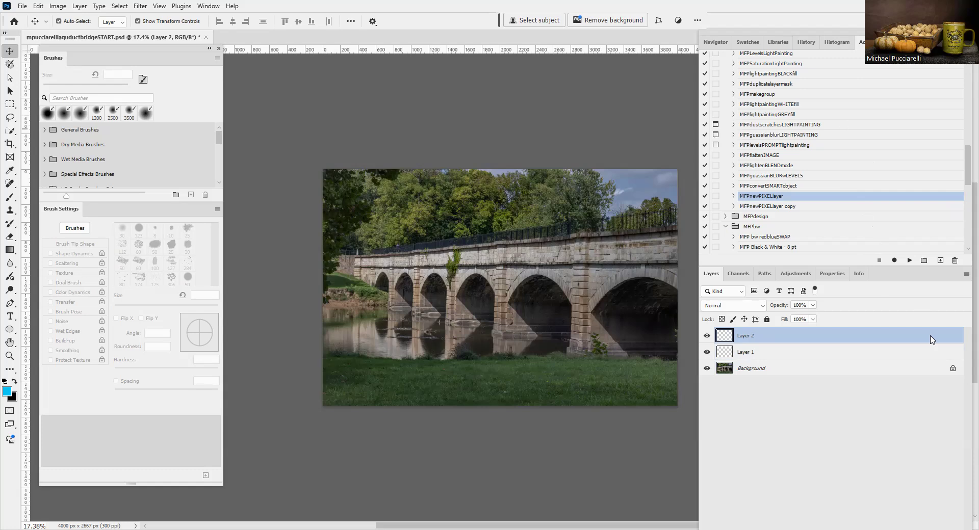
click(941, 461)
click(942, 460)
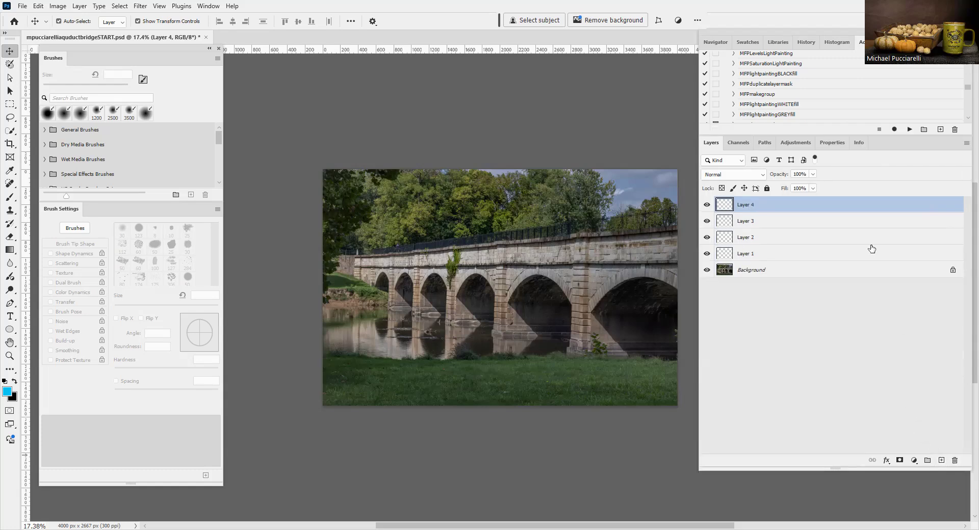
Revert the bridge photo to its saved state and close it, and open the recent file MFPdesignSTART.psd.
ctrl+click(815, 238)
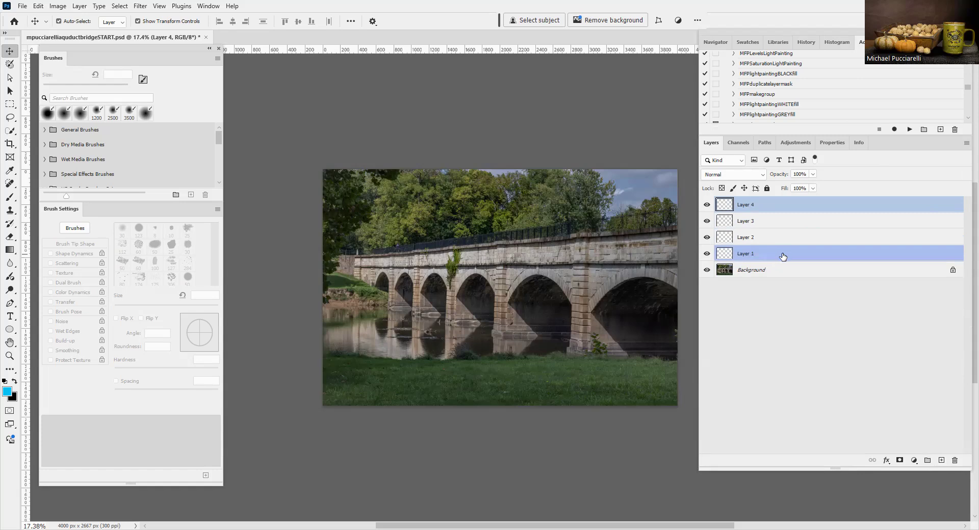
key(F12)
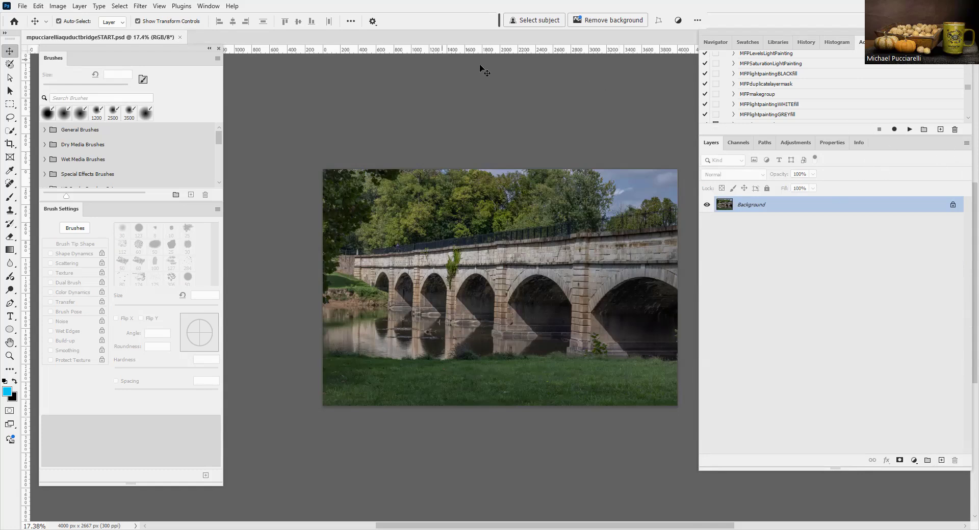
click(181, 37)
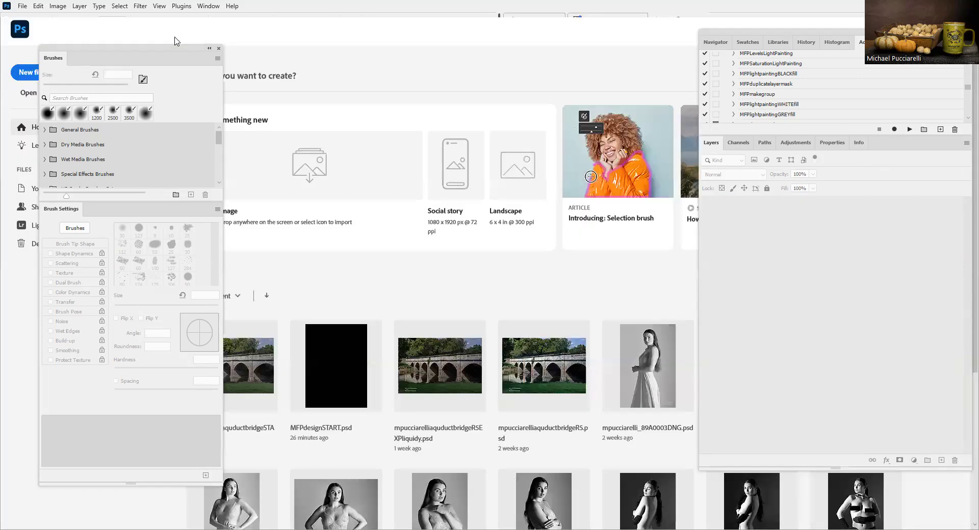
click(333, 341)
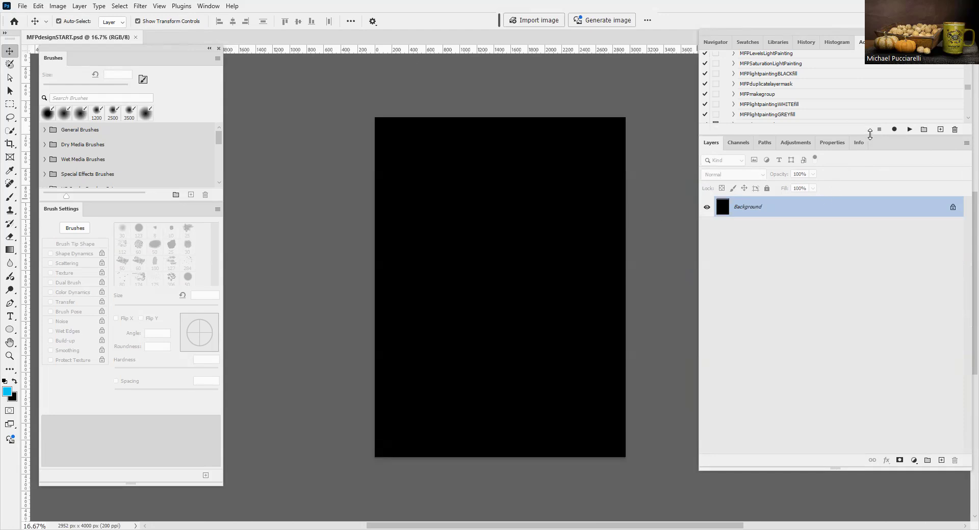
Enlarge the actions list, collapse its open sets, including MFP filters and Default Actions, and expand the MFPdesign set.
drag(835, 136, 837, 350)
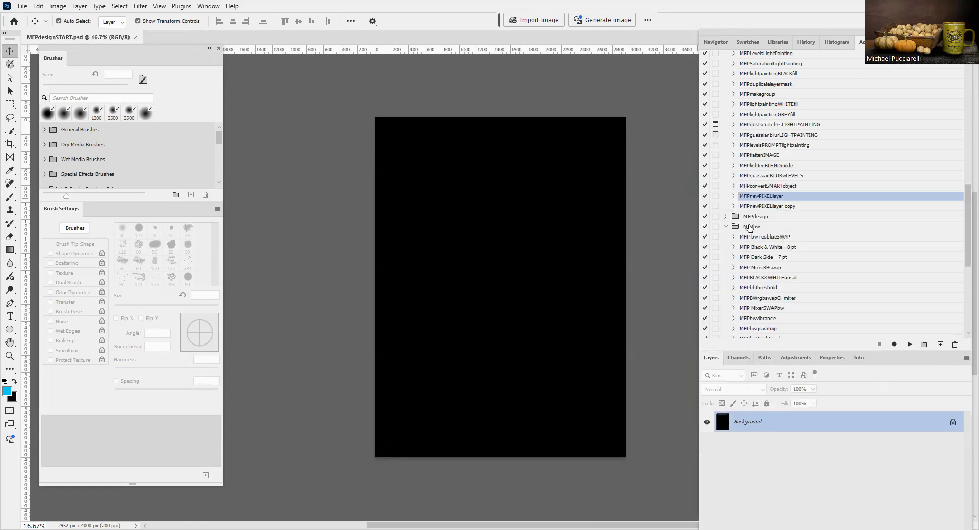
drag(966, 214, 965, 71)
click(725, 145)
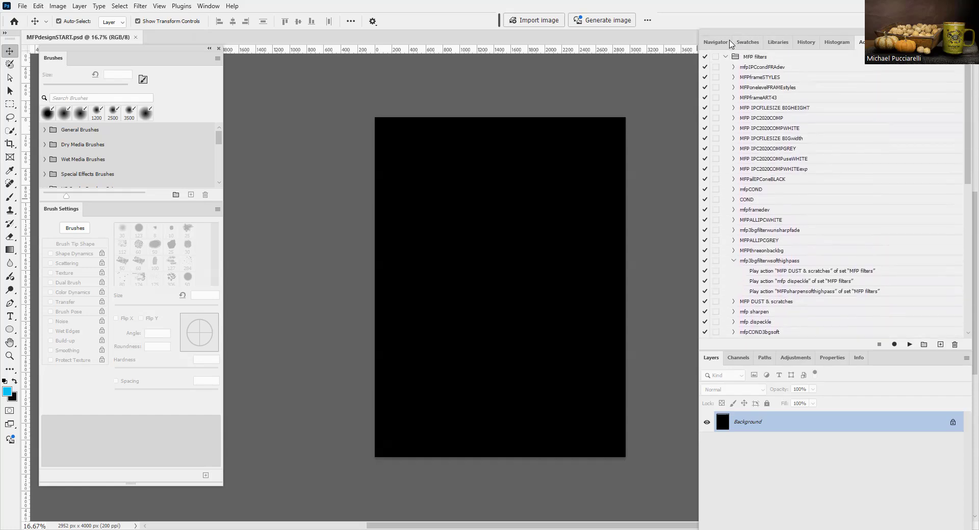
click(724, 58)
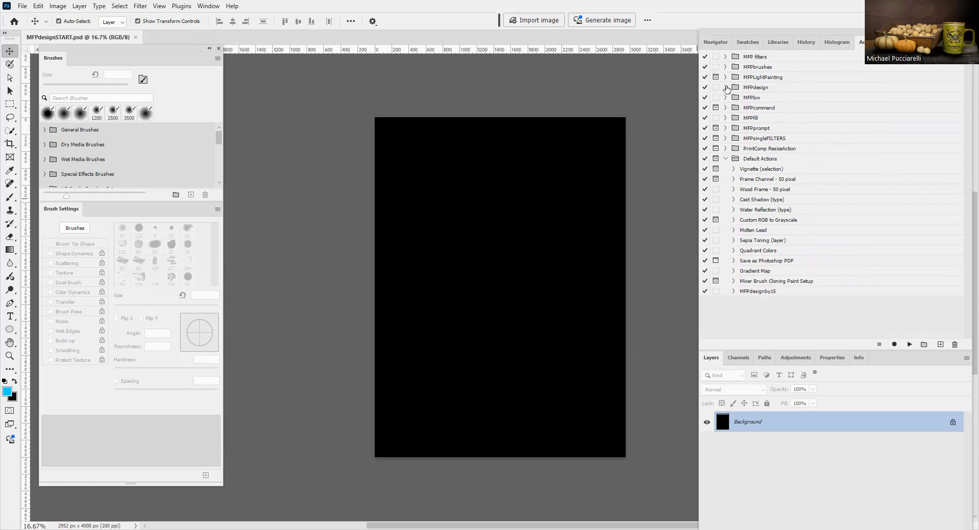
click(725, 158)
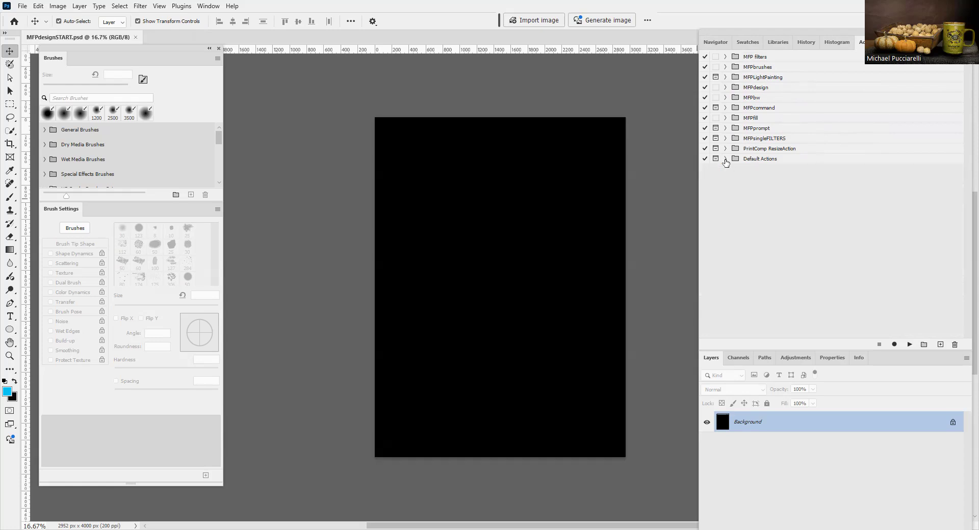
click(726, 87)
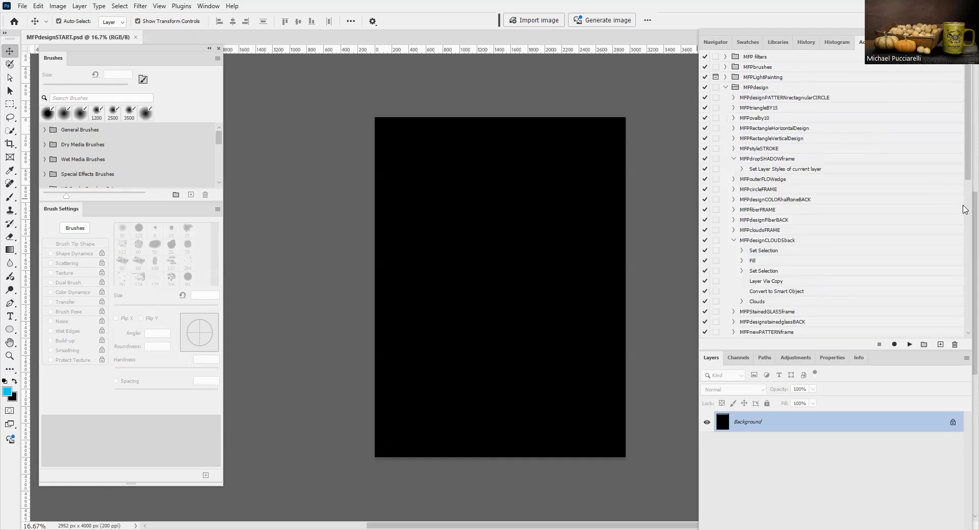
Collapse the MFPdesignCLOUDSback, MFPdropSHADOWframe and MFPdesignlinePATTERNback actions and look through the rest of the MFPdesign set.
click(734, 241)
click(734, 158)
drag(967, 190, 951, 254)
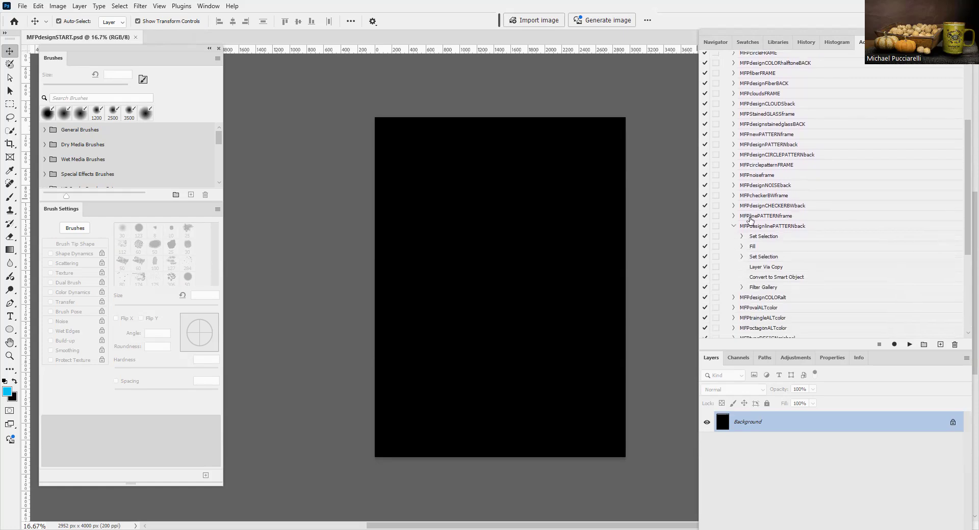
click(731, 230)
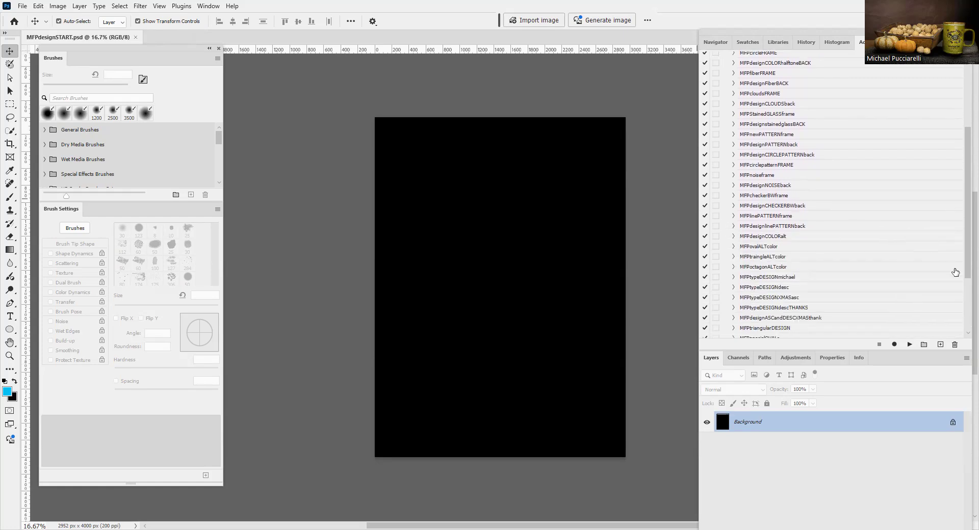
drag(965, 275, 963, 297)
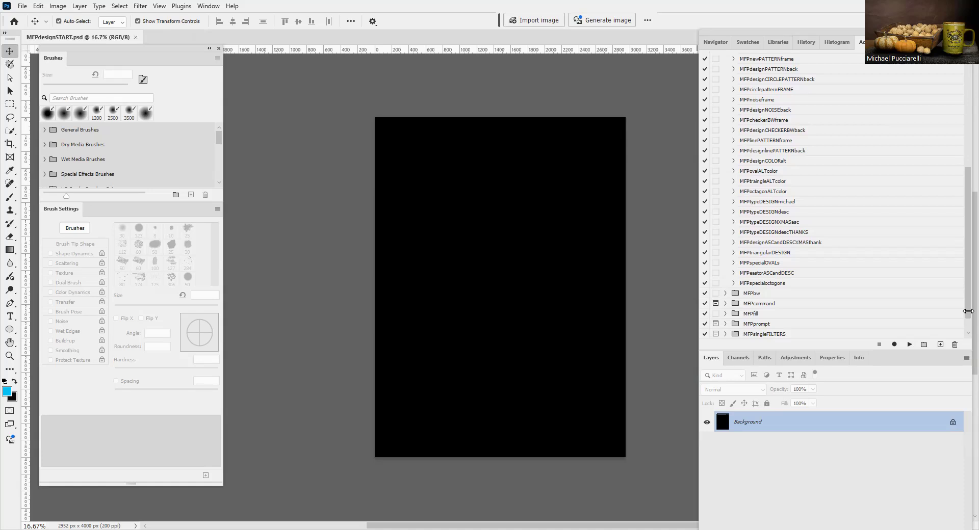
drag(964, 313, 965, 330)
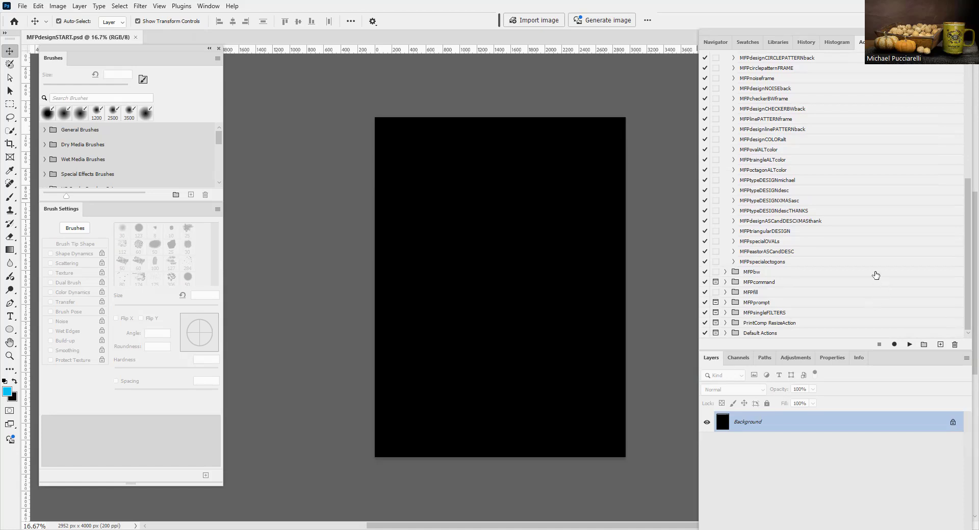
click(17, 334)
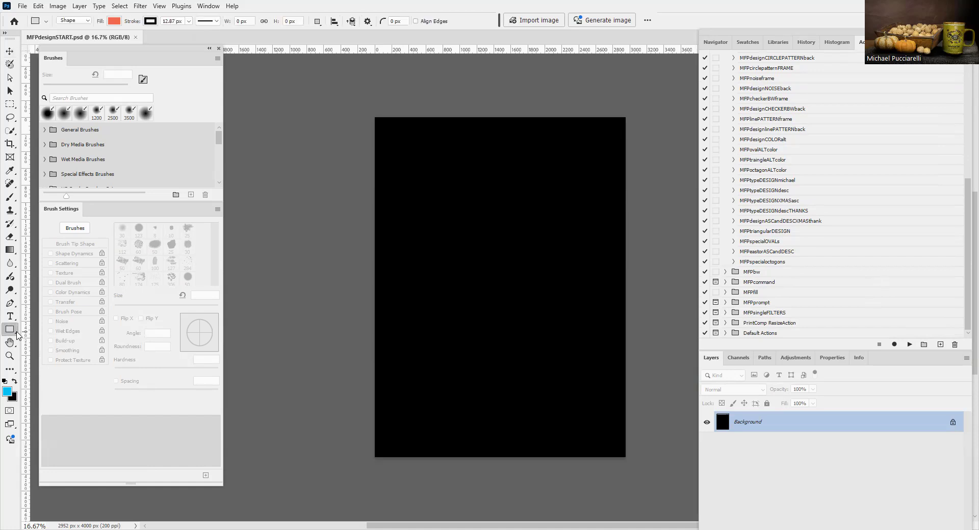
right_click(16, 332)
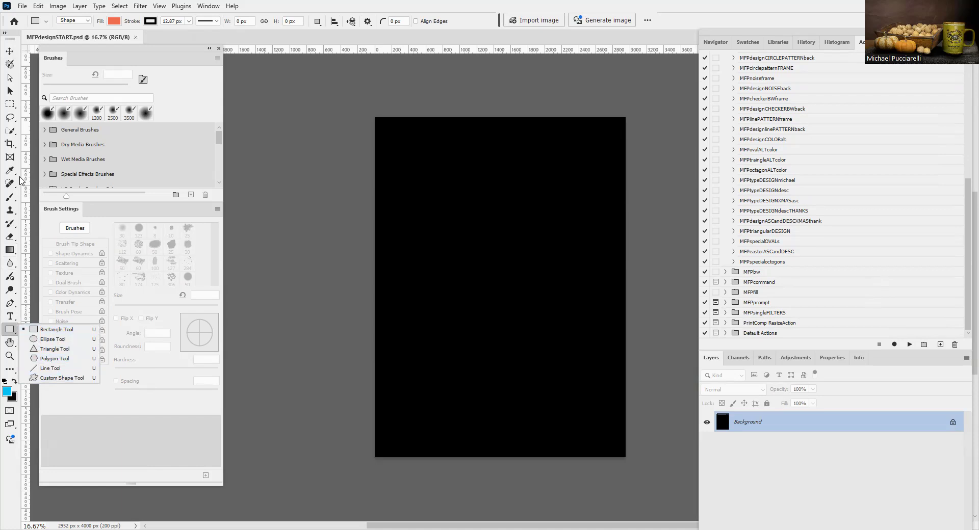
click(11, 316)
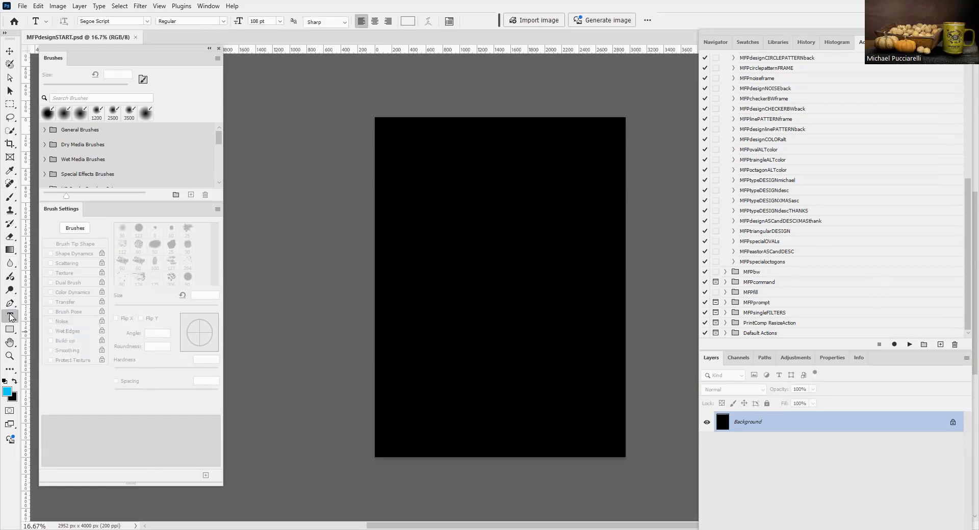
Run the MFPspecialoctogons action from the MFPdesign set on the black design canvas.
click(768, 263)
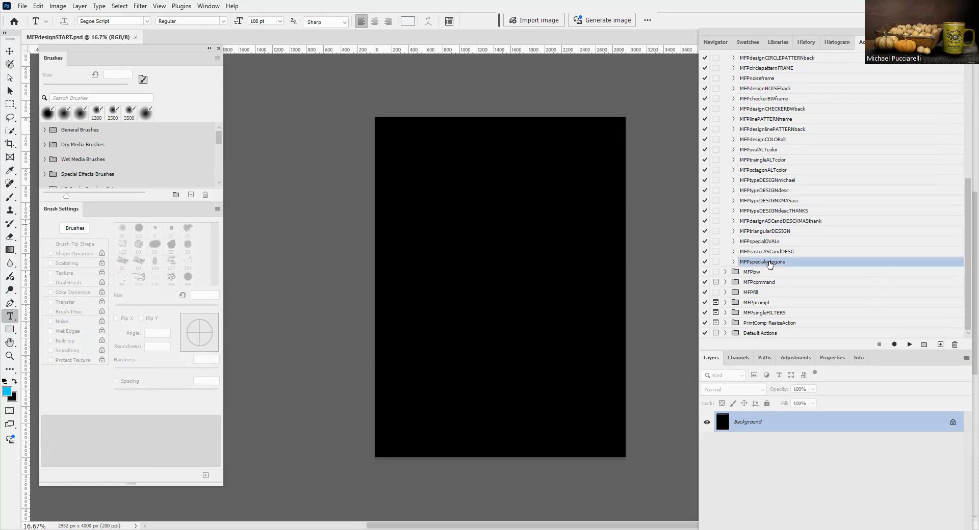
click(910, 345)
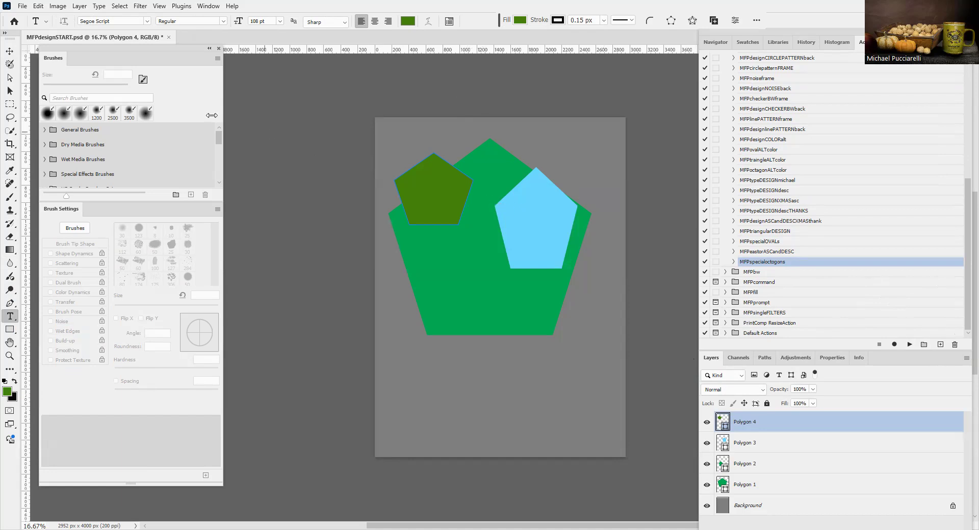
Change the fill of the light blue pentagon on Polygon 3 to the recently used dark green.
click(10, 51)
shift+click(525, 232)
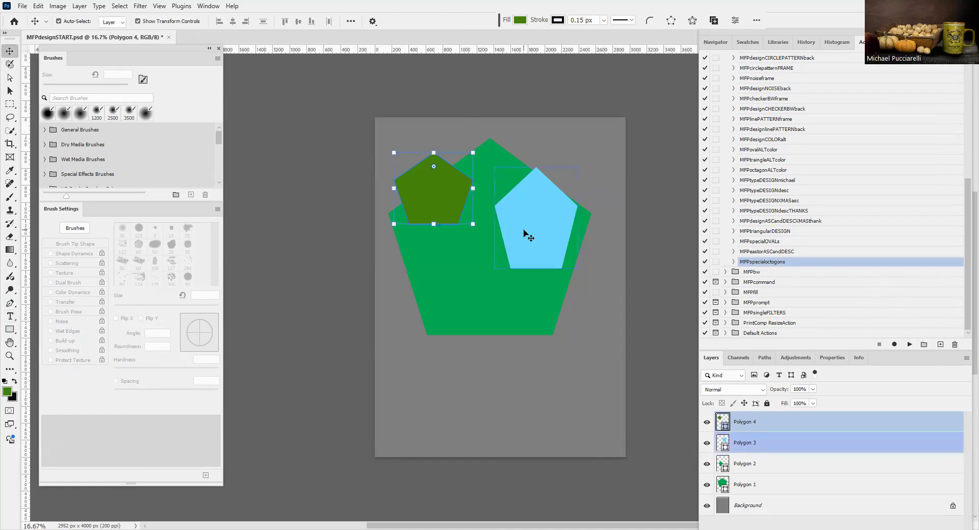
click(537, 233)
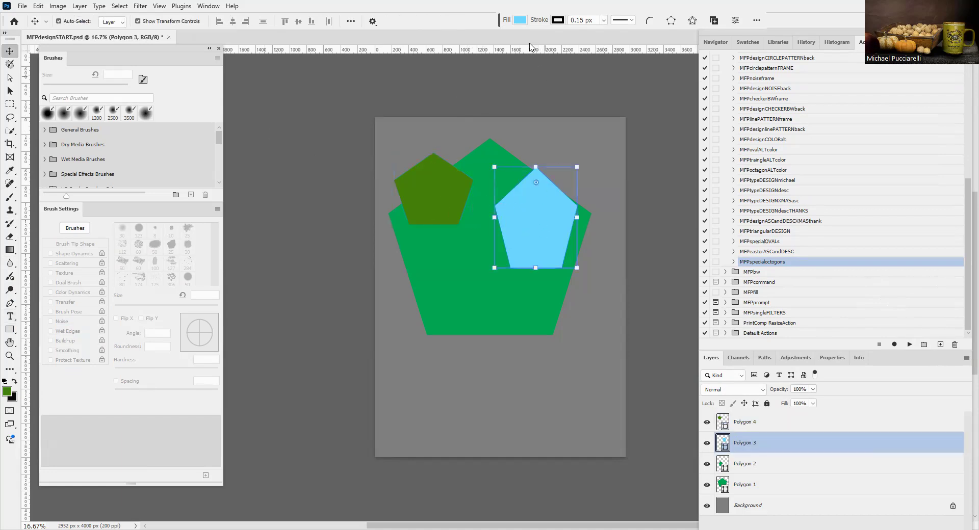
click(519, 21)
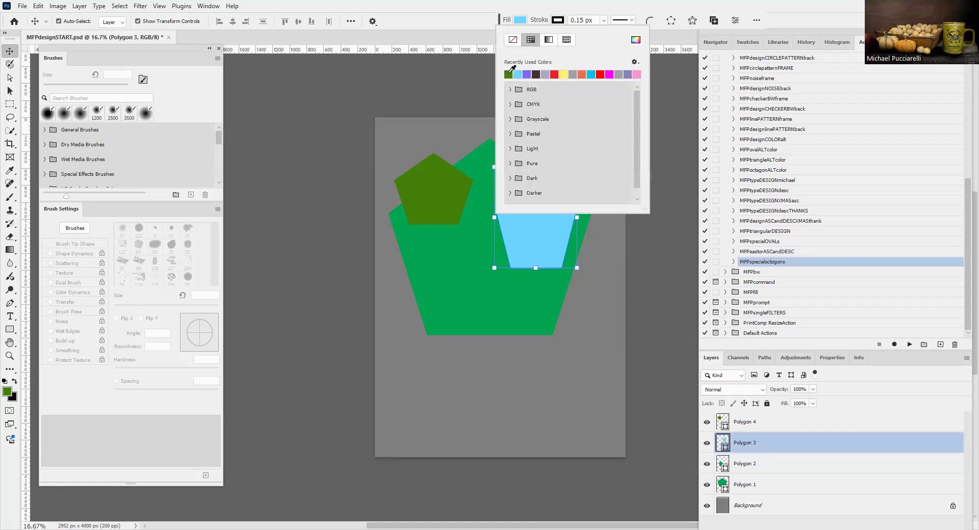
click(509, 75)
Change the fill of the large pentagon on Polygon 1 to the blue swatch from the RGB colors.
shift+click(438, 255)
click(446, 249)
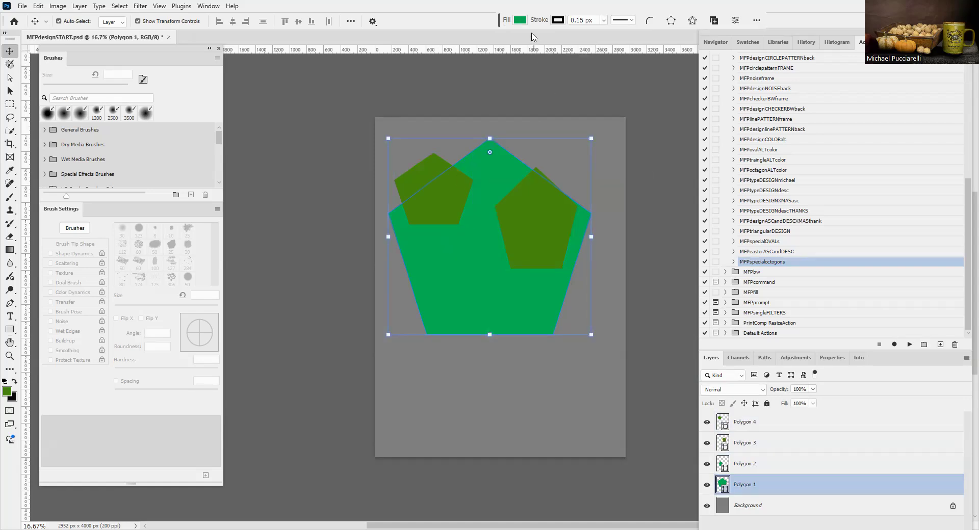
click(520, 21)
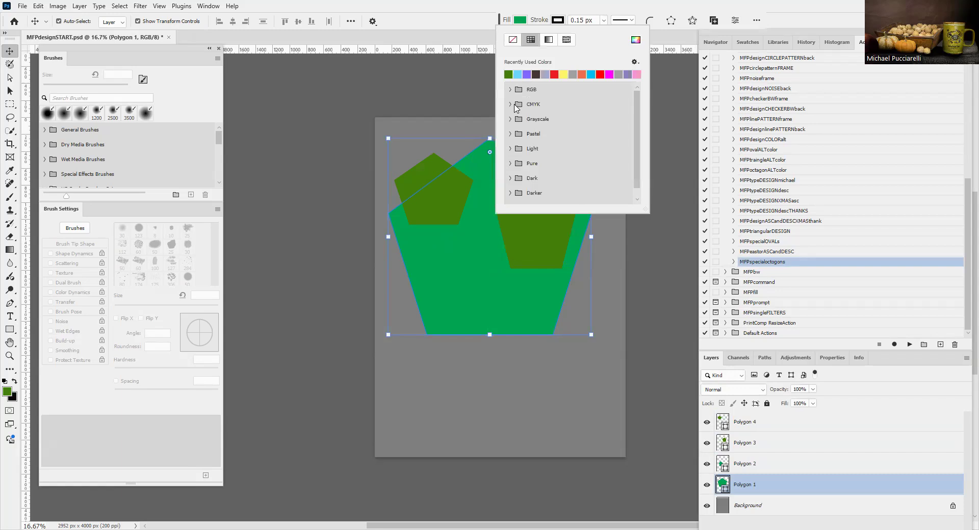
click(511, 90)
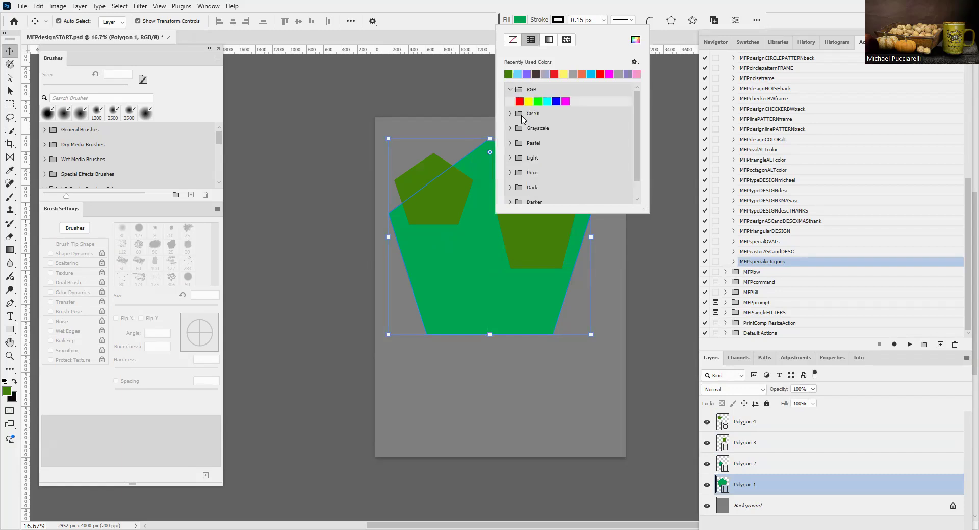
click(556, 101)
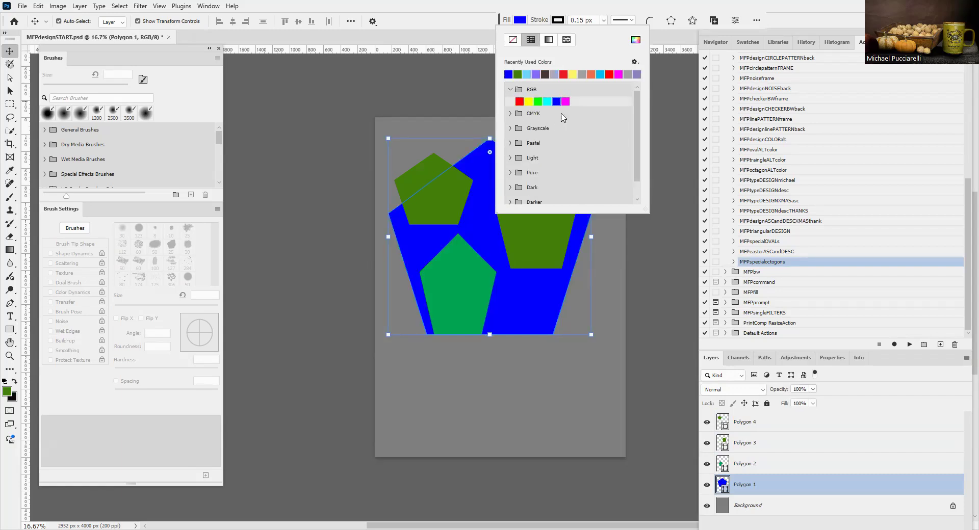
Select the layers Polygon 1 to Polygon 4 and combine them into one layer group.
click(778, 482)
shift+click(776, 470)
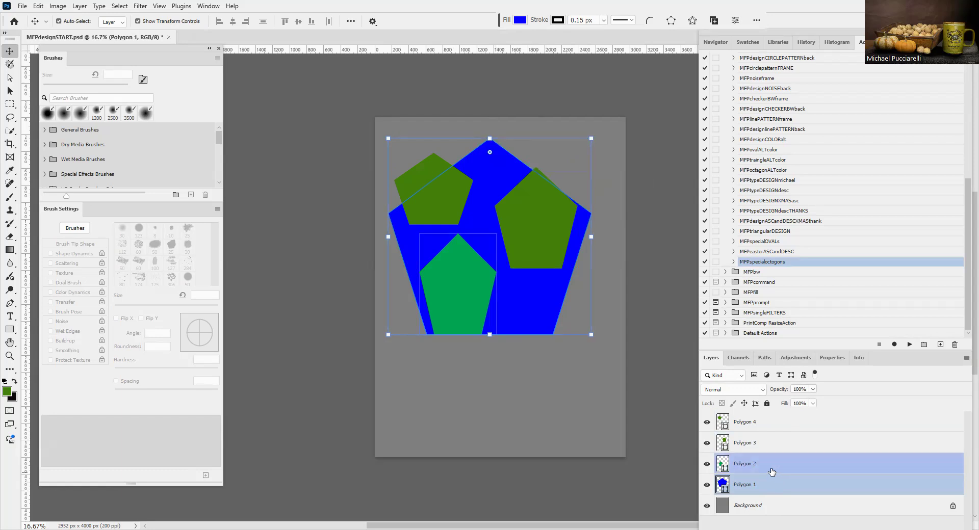
shift+click(761, 421)
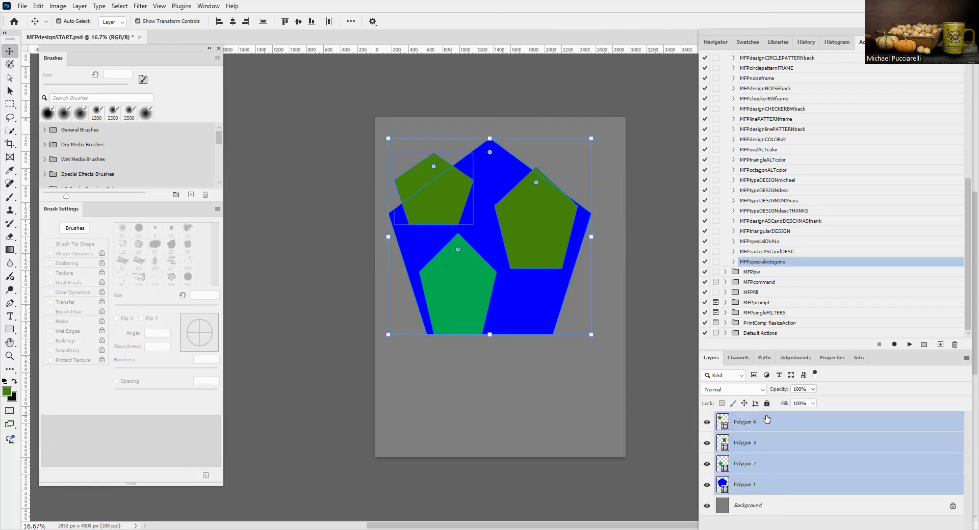
key(ctrl+g)
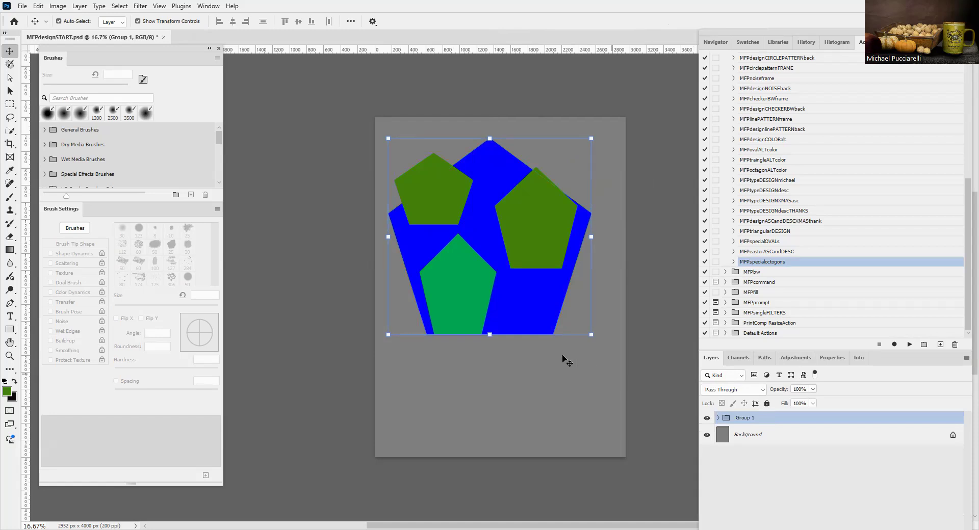
click(589, 337)
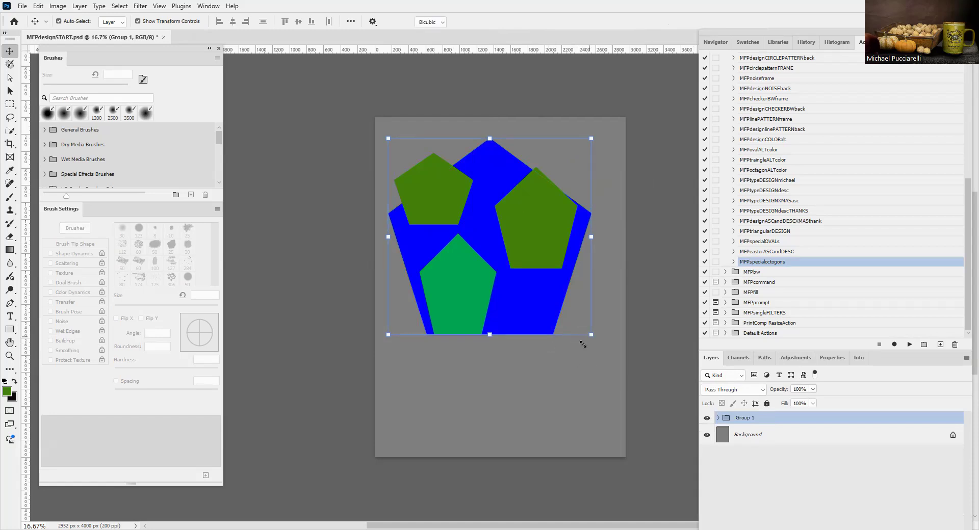
click(555, 331)
key(Escape)
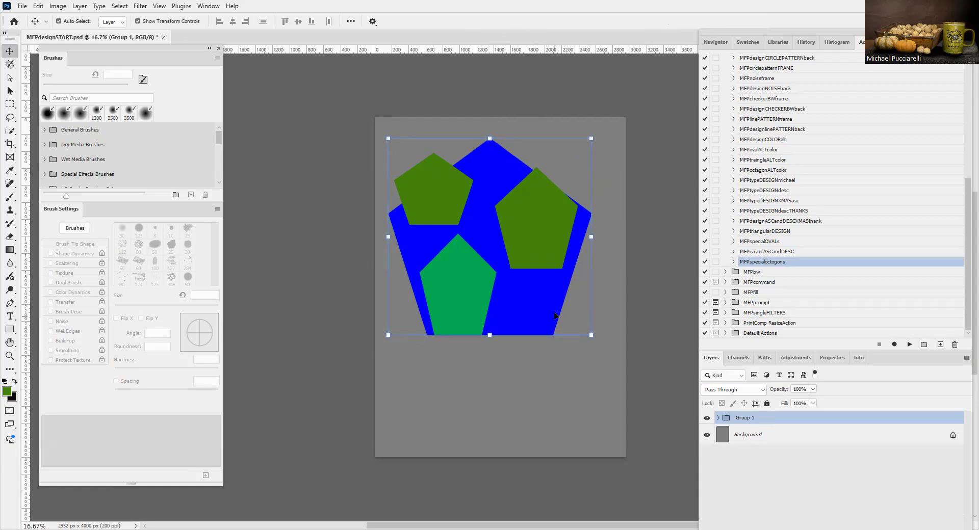
Revert the document to its saved black canvas and run the MFPeastorASCandDESC action.
key(F12)
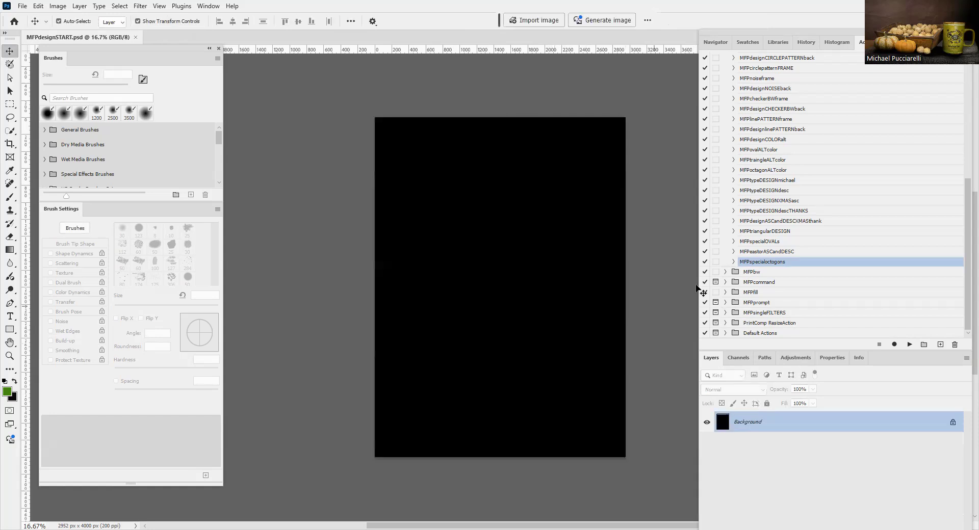
click(763, 252)
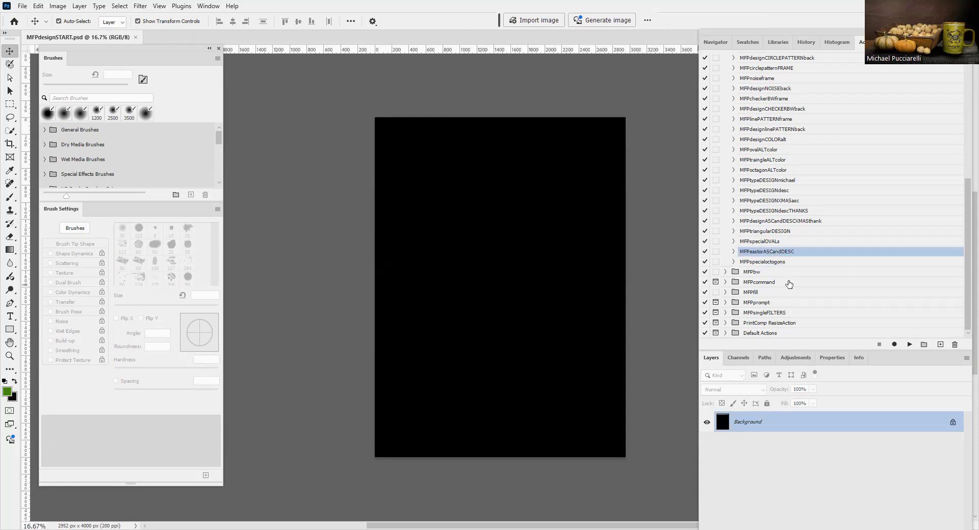
click(909, 345)
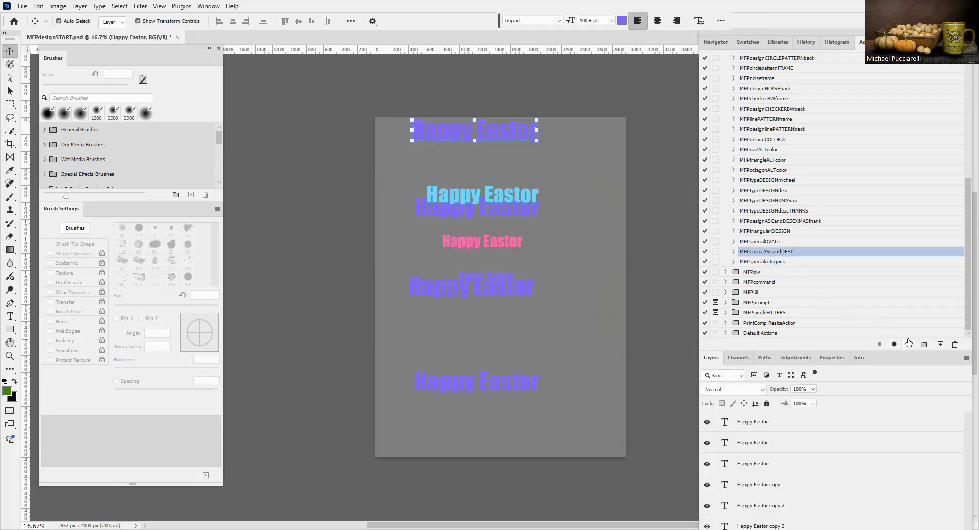
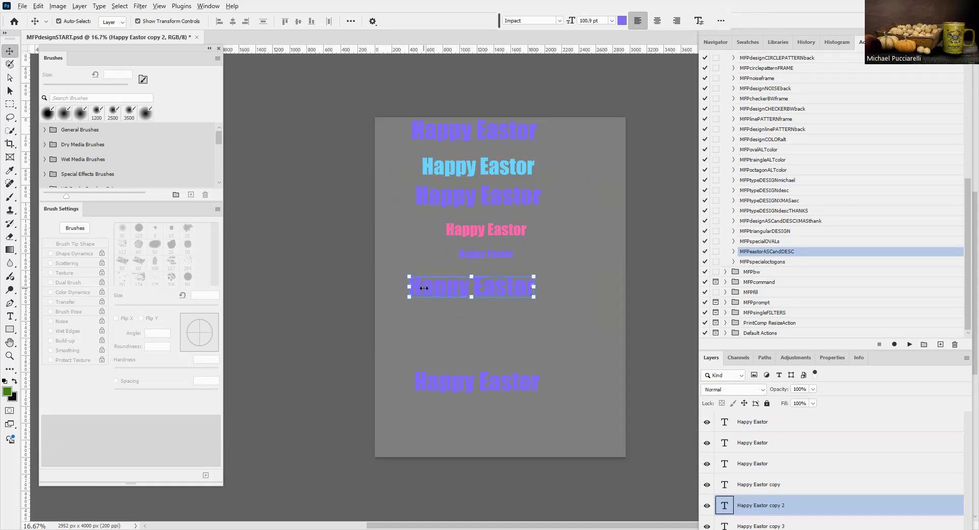
Duplicate the large purple Happy Eastor text twice downward, scaling the copies to about 79 pt and 61 pt.
drag(424, 288, 441, 319)
key(Return)
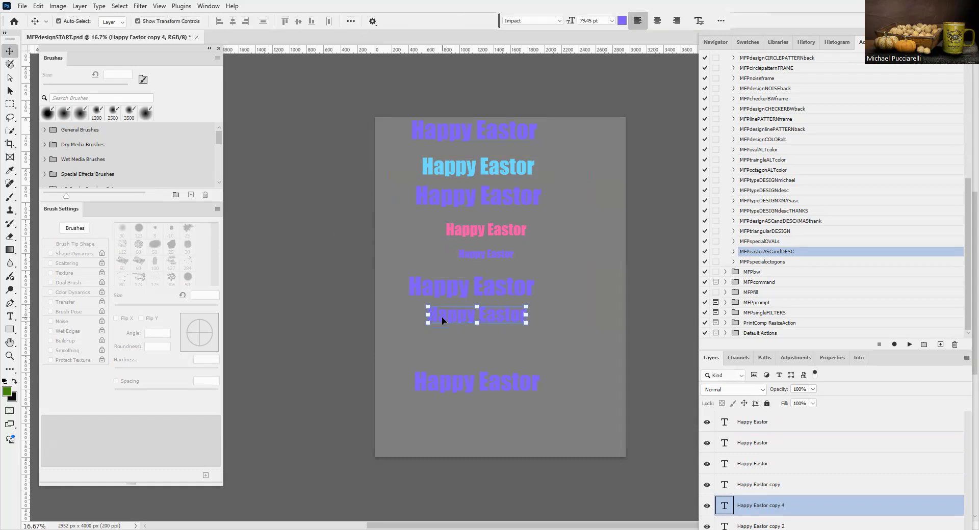
mouse_move(452, 318)
mouse_down()
mouse_move(449, 343)
mouse_move(439, 345)
mouse_move(447, 335)
mouse_up()
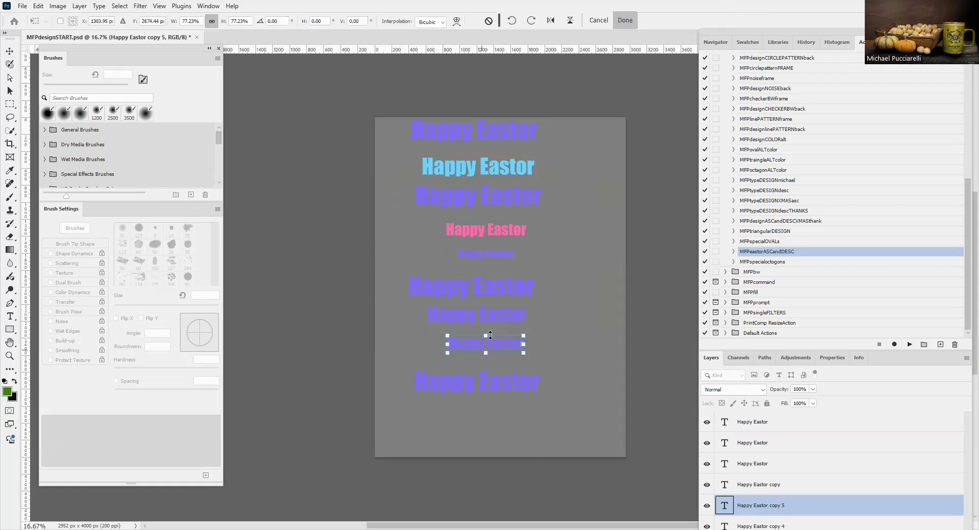
key(Return)
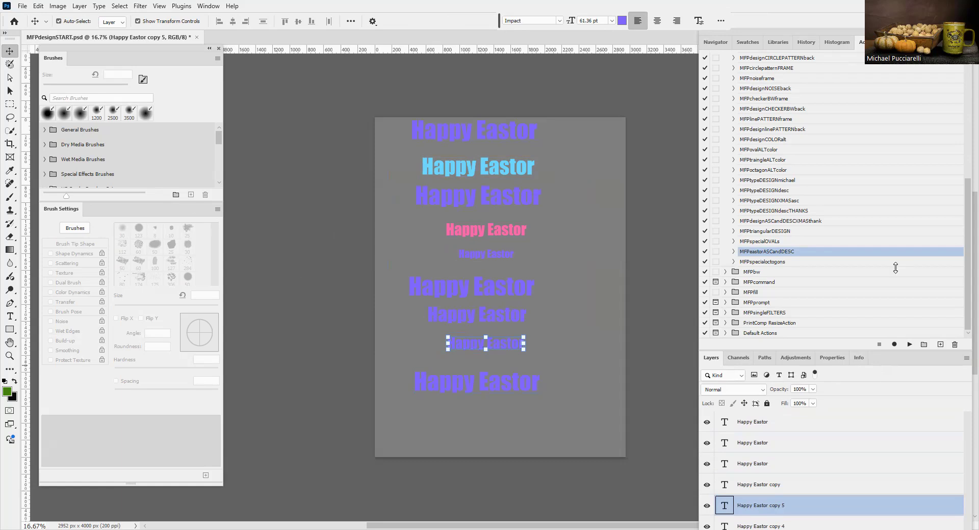
Group all the Happy Eastor text layers and try scaling the group down to about 87%.
drag(920, 349, 920, 207)
click(767, 282)
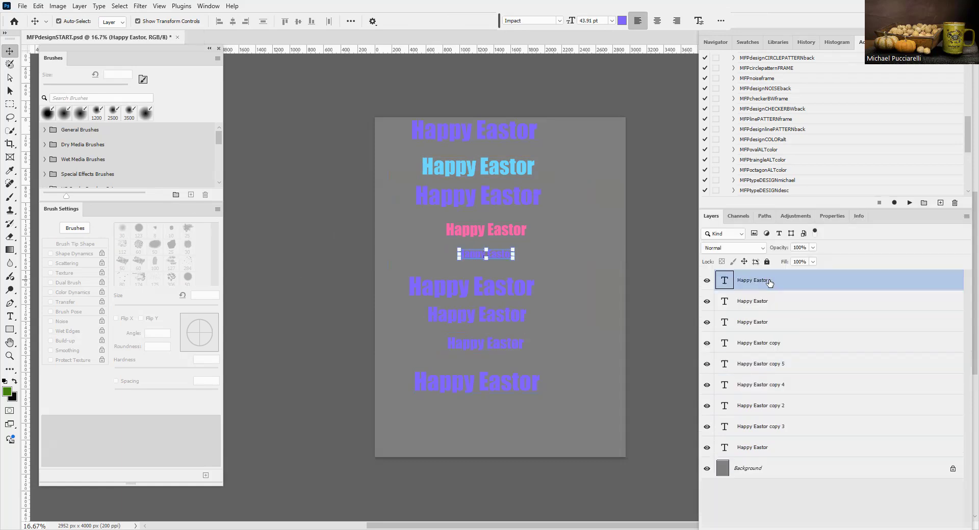
shift+click(746, 446)
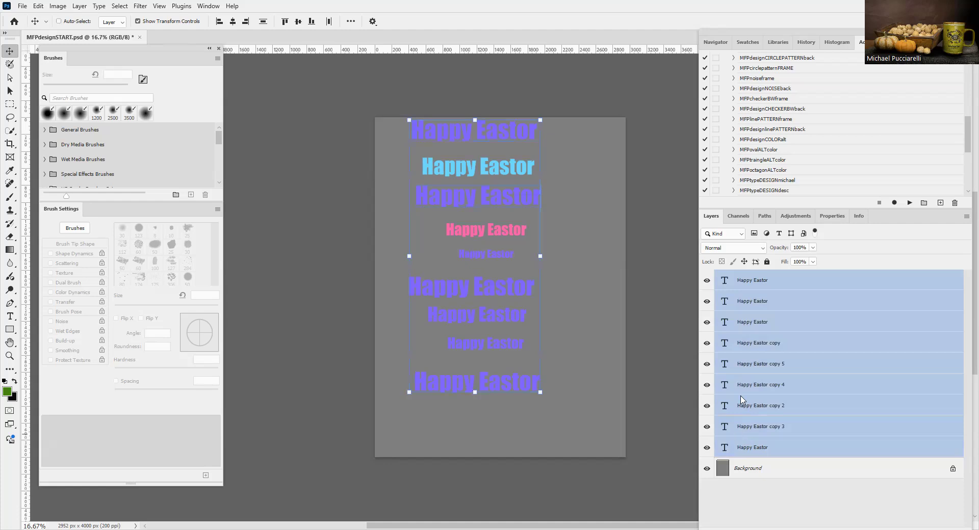
key(ctrl+g)
drag(541, 121, 520, 181)
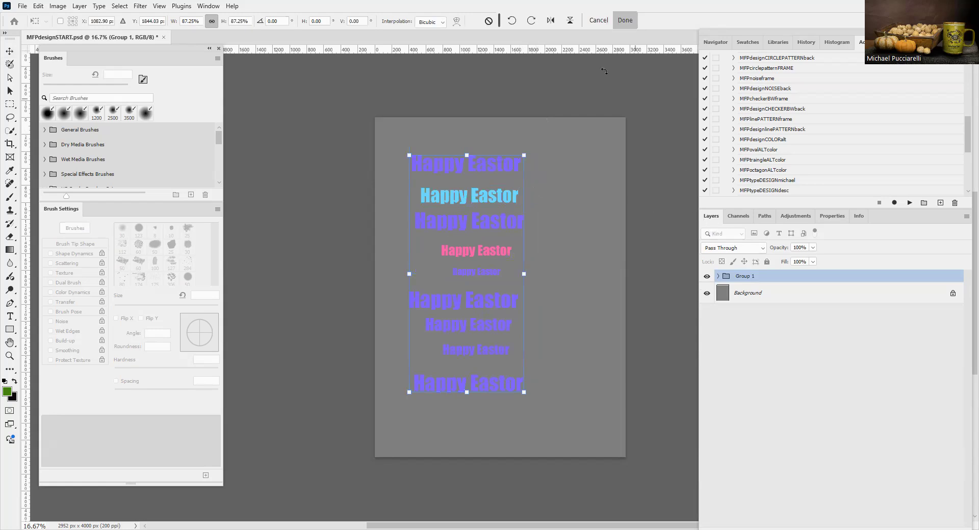
click(599, 20)
Revert the document to its saved black canvas and run the MFPspecialOVALs action.
key(F12)
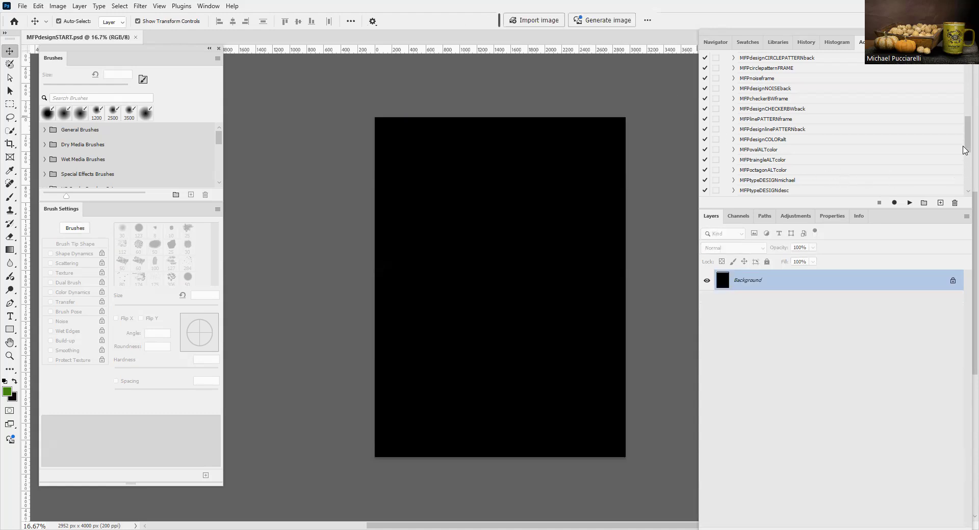
drag(966, 155, 954, 177)
scroll(951, 173, up, 3)
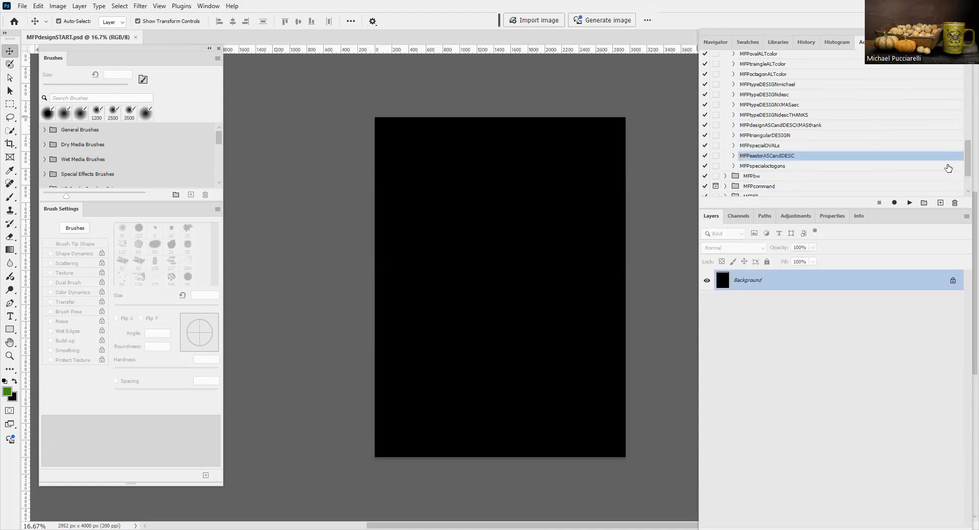
click(766, 146)
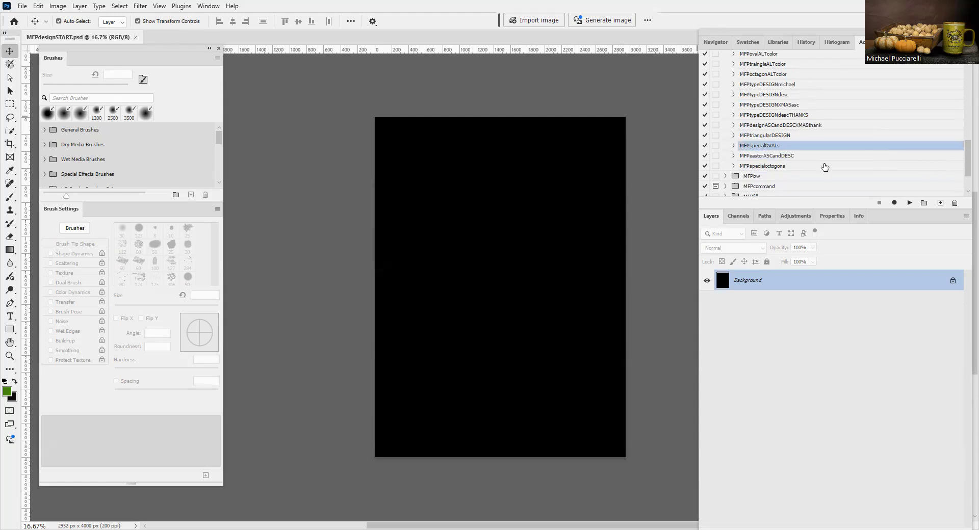
click(909, 203)
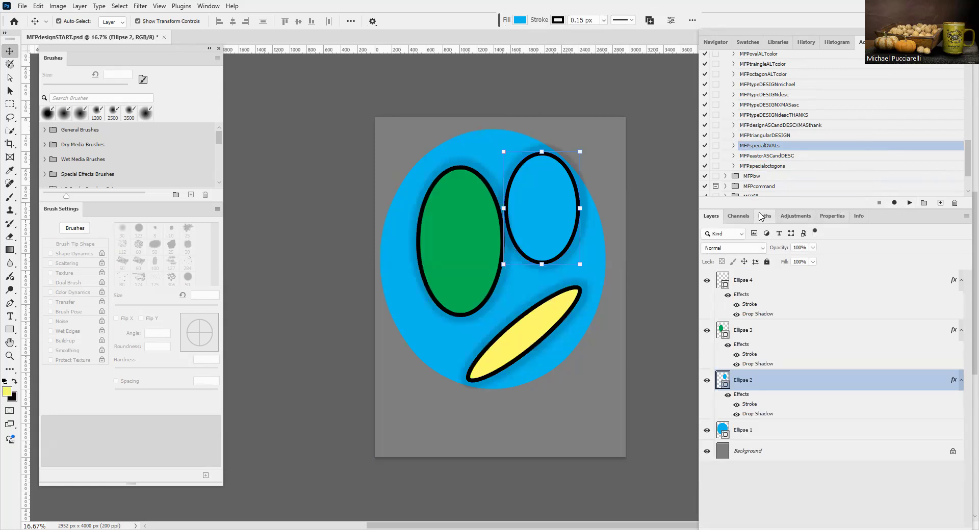
click(14, 331)
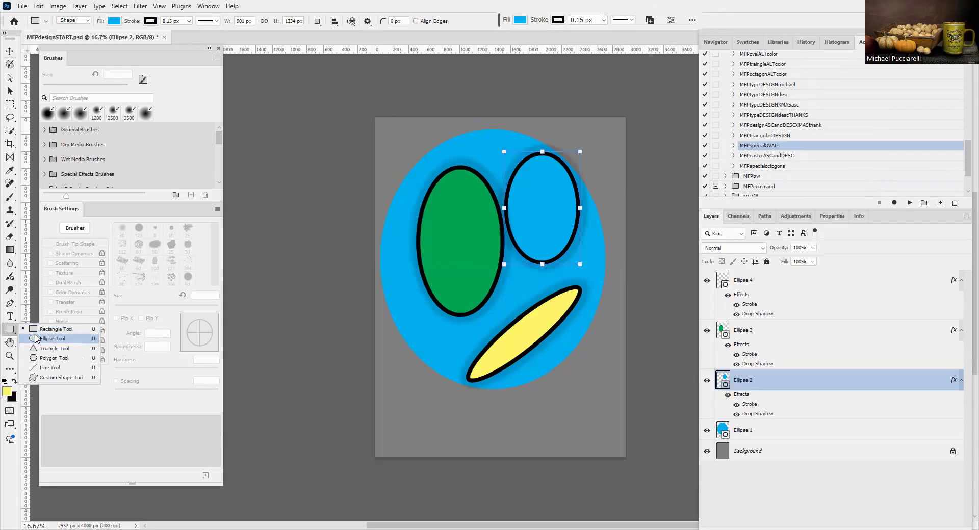
click(562, 233)
click(517, 228)
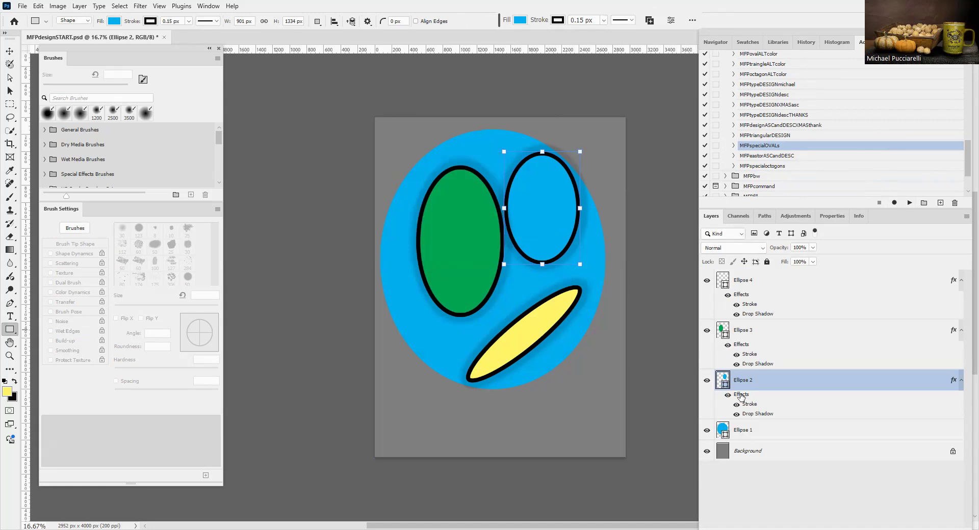
Open the layer effects of Ellipse 2 and thicken its black stroke to about 110 px.
double_click(741, 395)
click(537, 191)
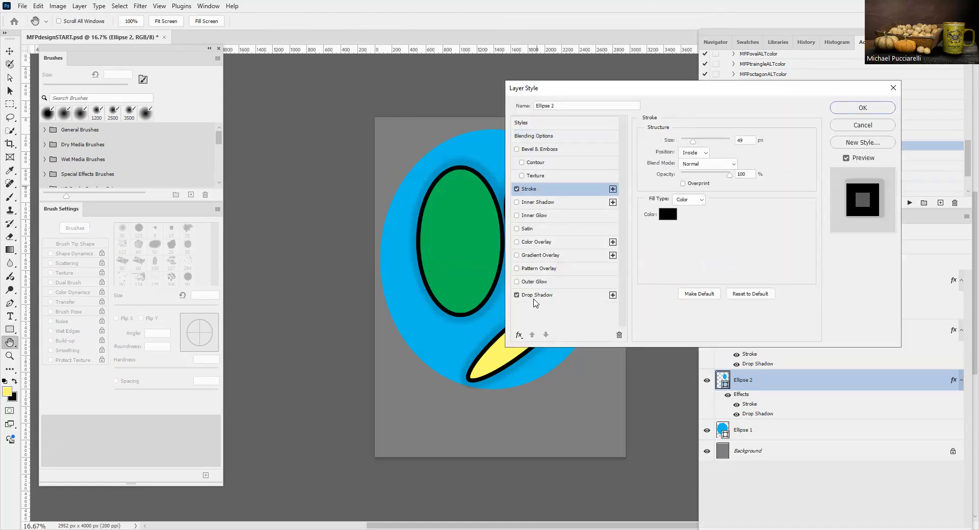
click(535, 301)
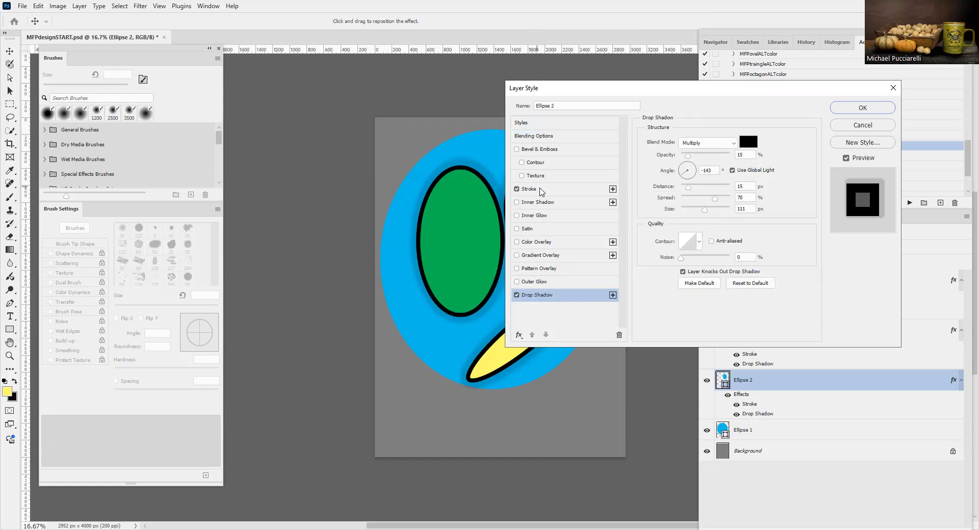
click(542, 190)
drag(695, 141, 699, 141)
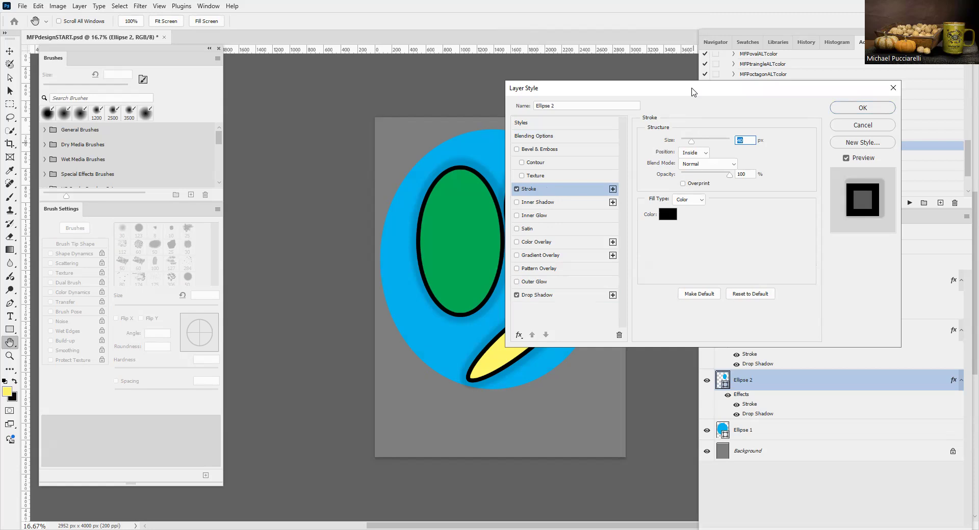
drag(693, 92, 803, 107)
mouse_move(801, 157)
mouse_down()
mouse_move(823, 157)
mouse_move(814, 161)
mouse_up()
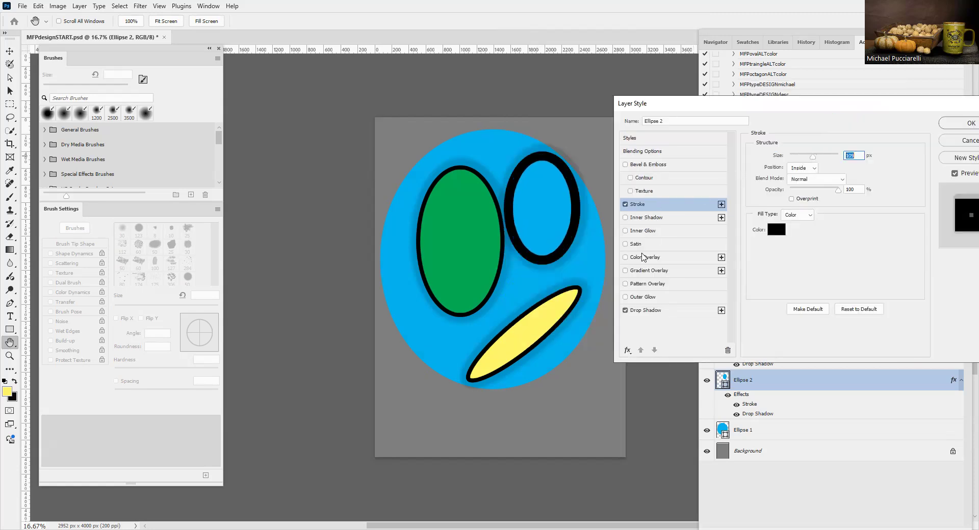
Raise the opacity of Ellipse 2's drop shadow to about 49% and apply the layer style.
click(652, 310)
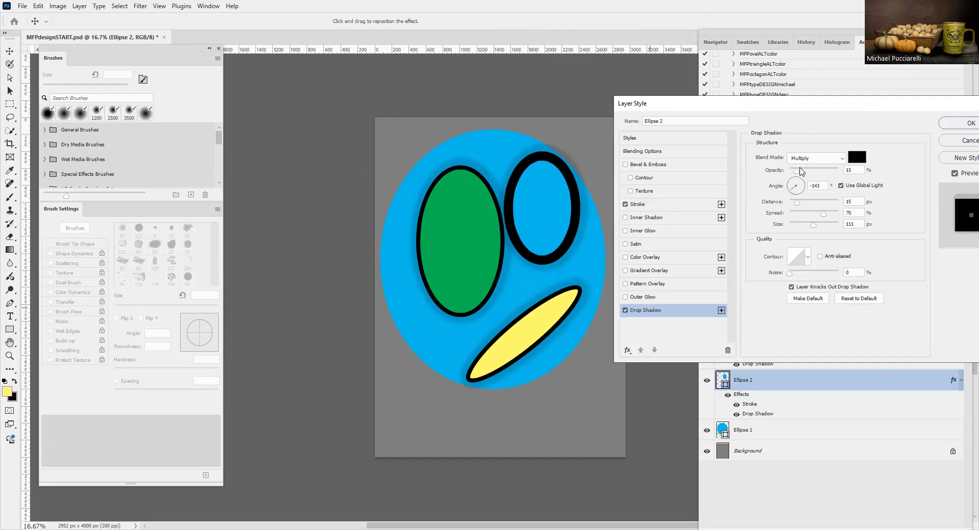
drag(799, 172, 815, 170)
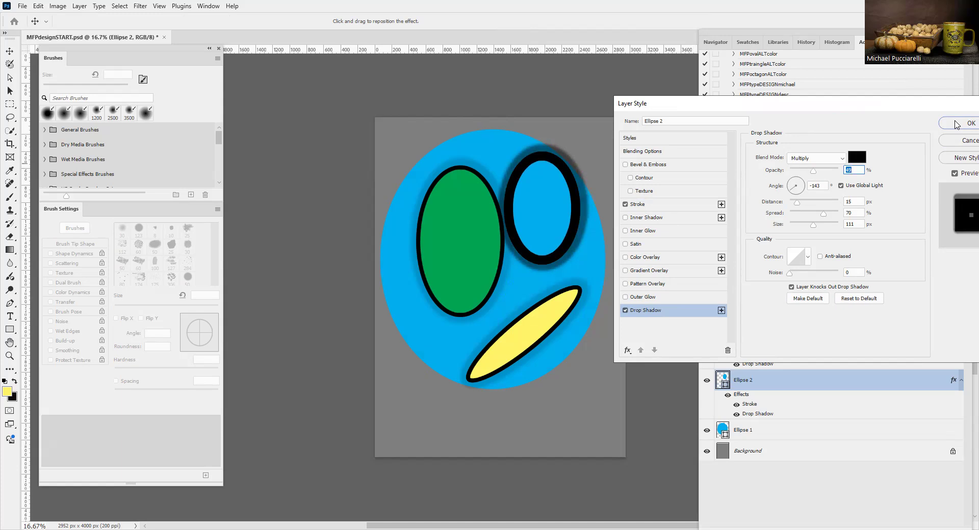
click(957, 124)
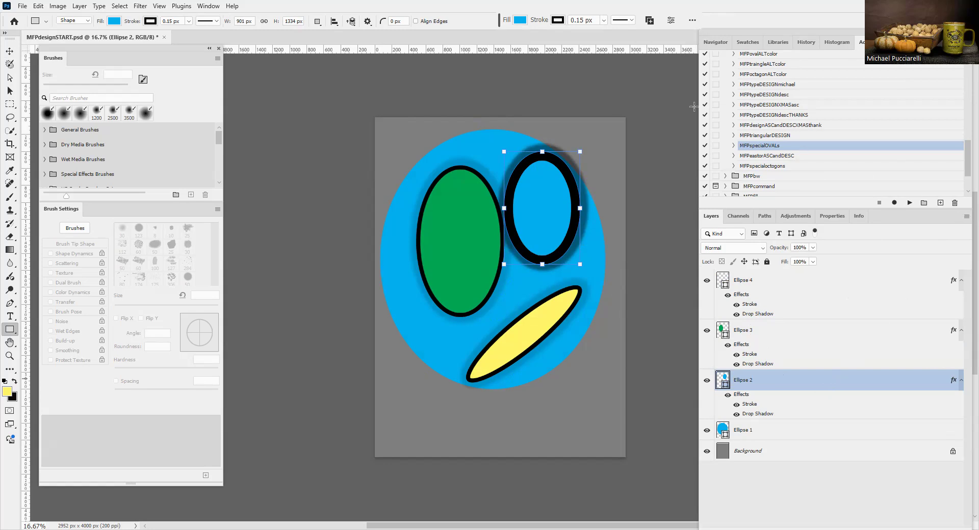
Copy the layer style of Ellipse 2 and paste it onto the green oval, Ellipse 3.
click(80, 6)
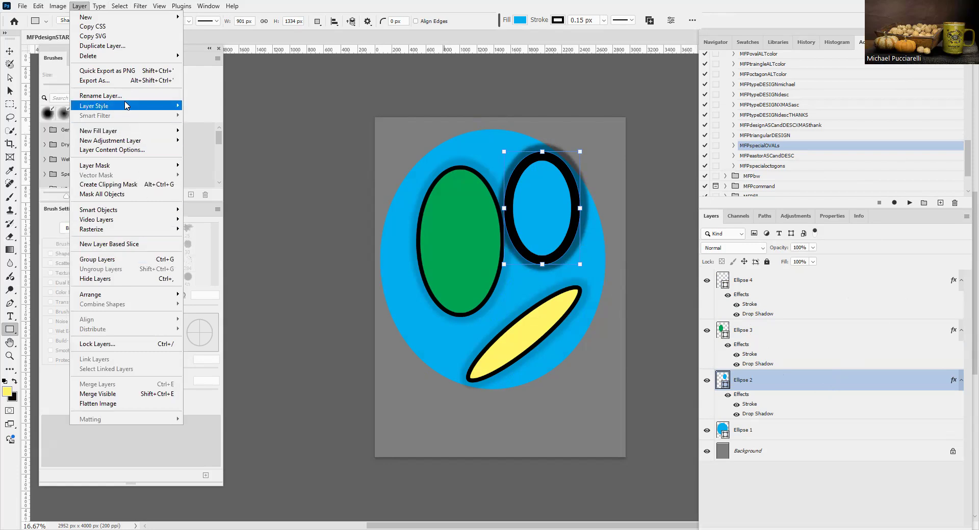
mouse_move(119, 107)
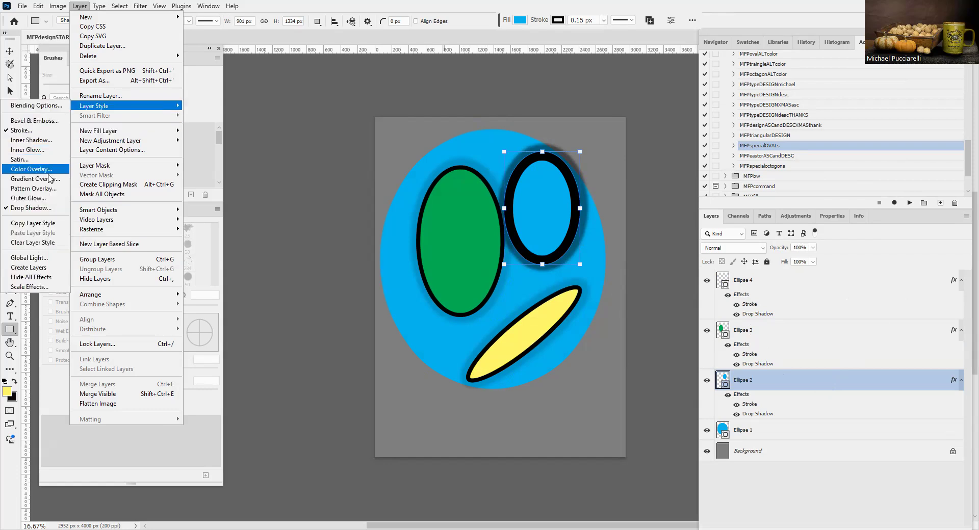
click(32, 223)
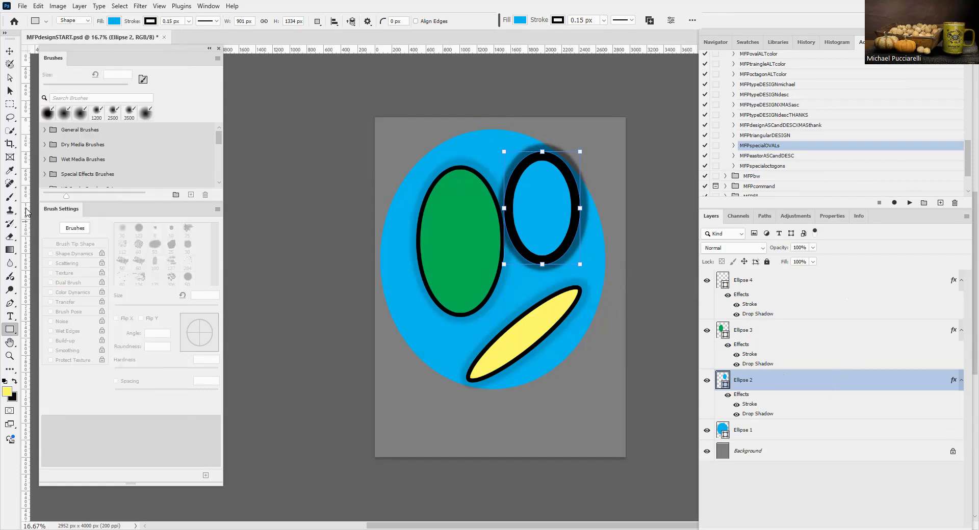
click(751, 333)
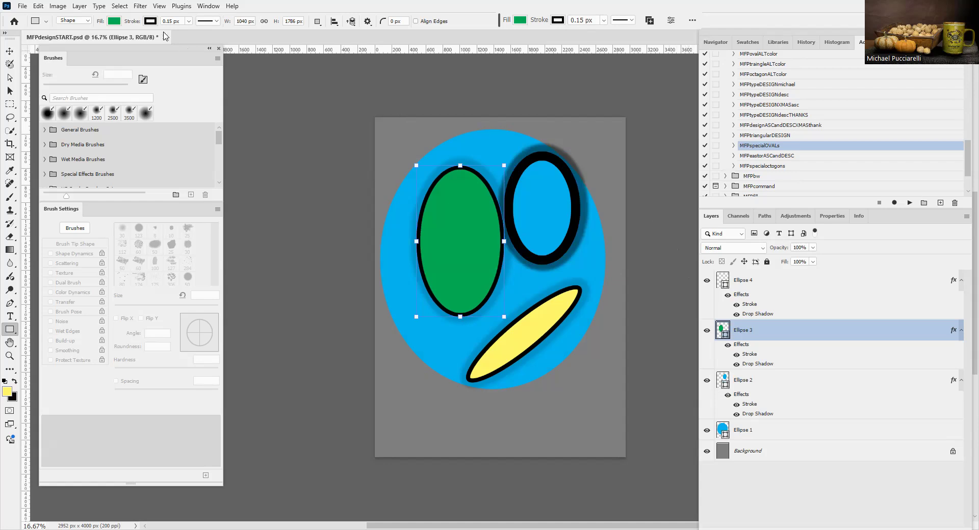
click(80, 8)
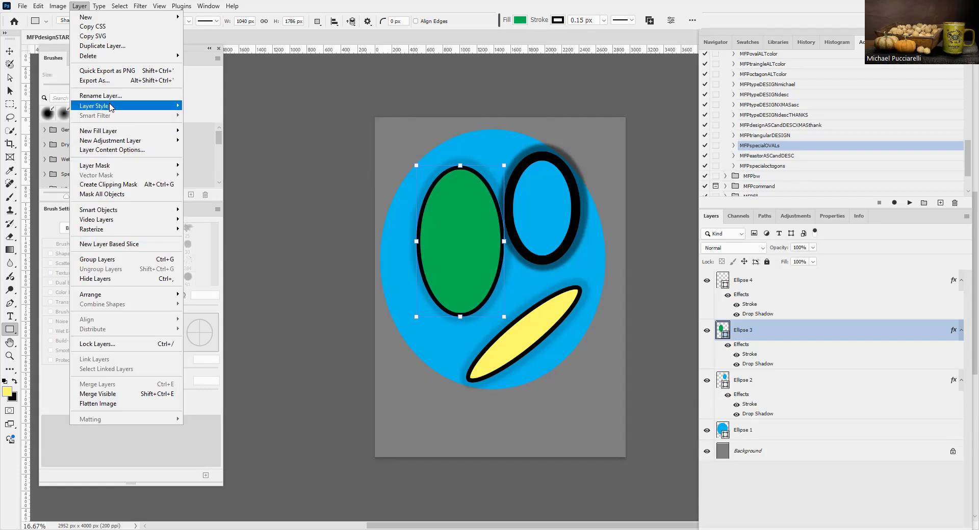
mouse_move(111, 106)
click(210, 232)
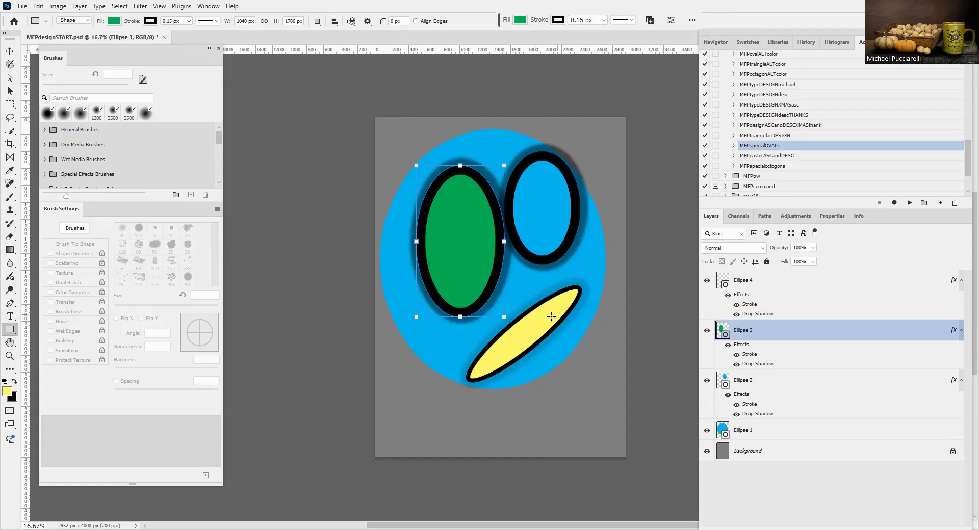
Paste the copied stroke and drop shadow layer style onto the slanted yellow oval, Ellipse 4.
key(v)
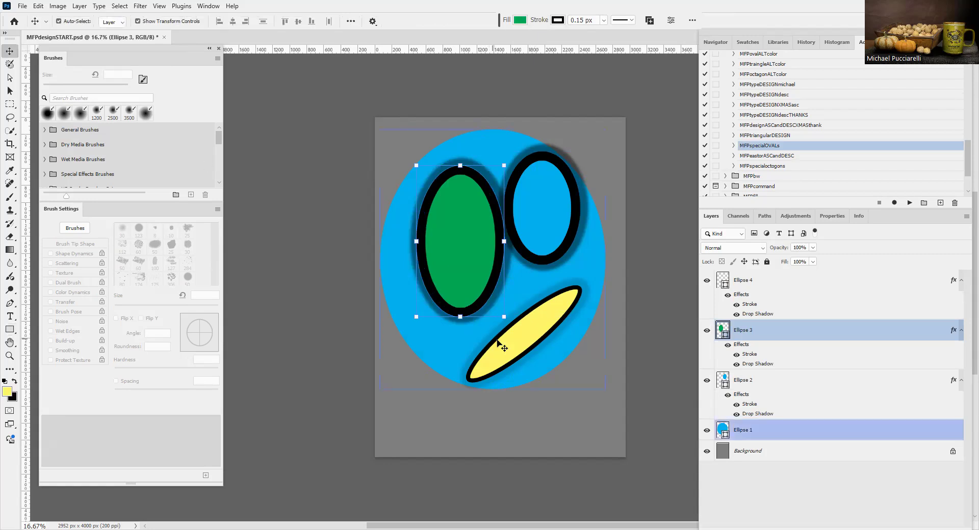
click(508, 343)
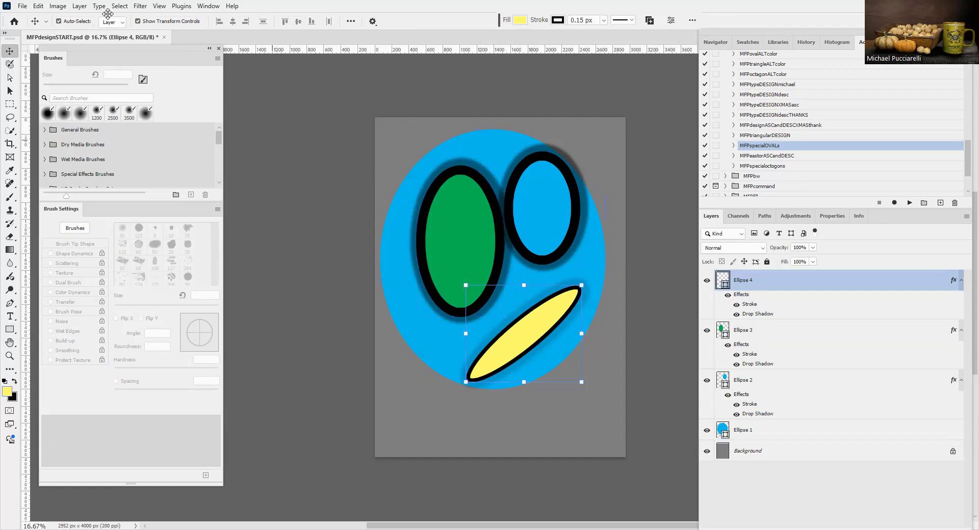
click(79, 6)
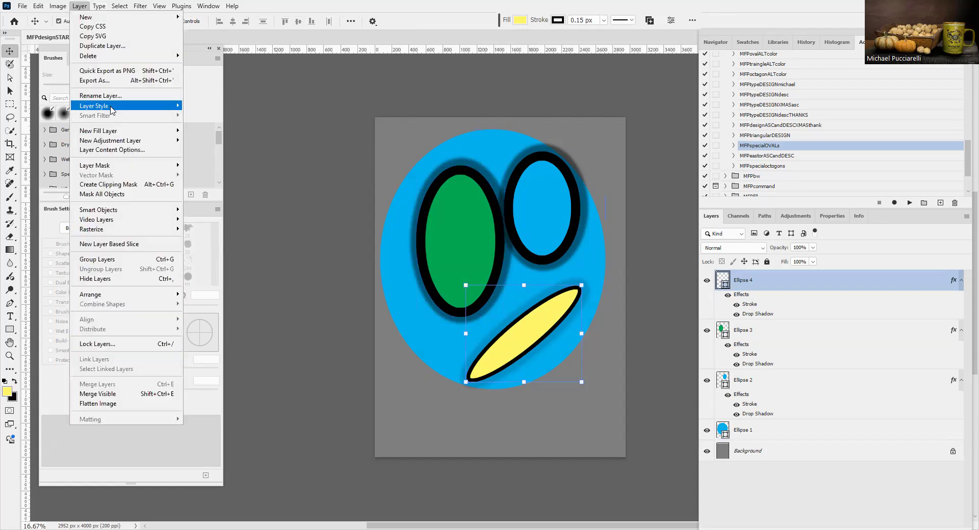
mouse_move(111, 109)
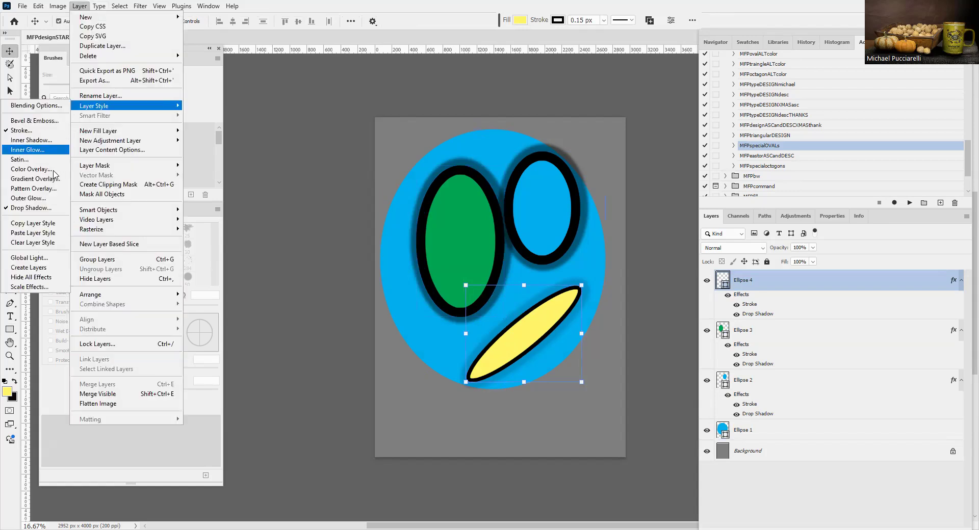
click(49, 233)
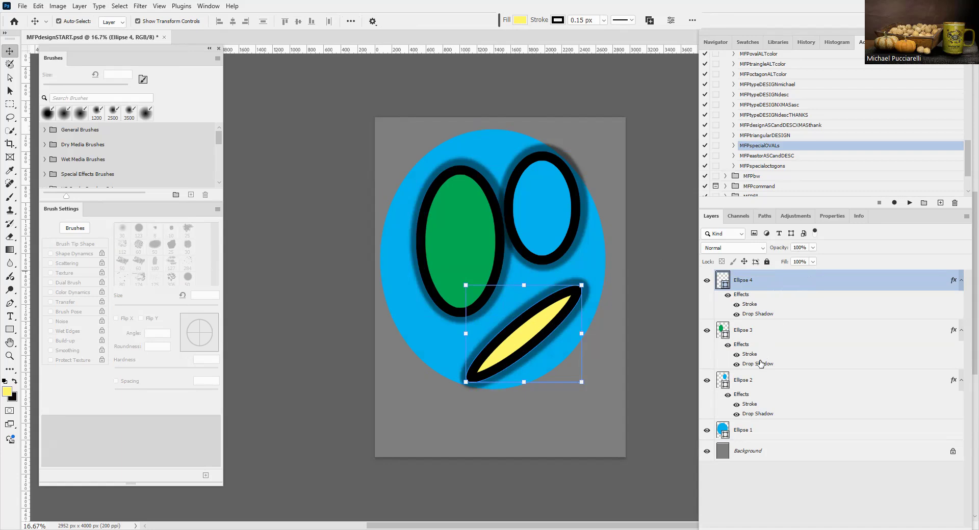
Group the Ellipse 2, Ellipse 3 and Ellipse 4 layers together.
click(763, 380)
drag(763, 371, 784, 279)
shift+click(783, 279)
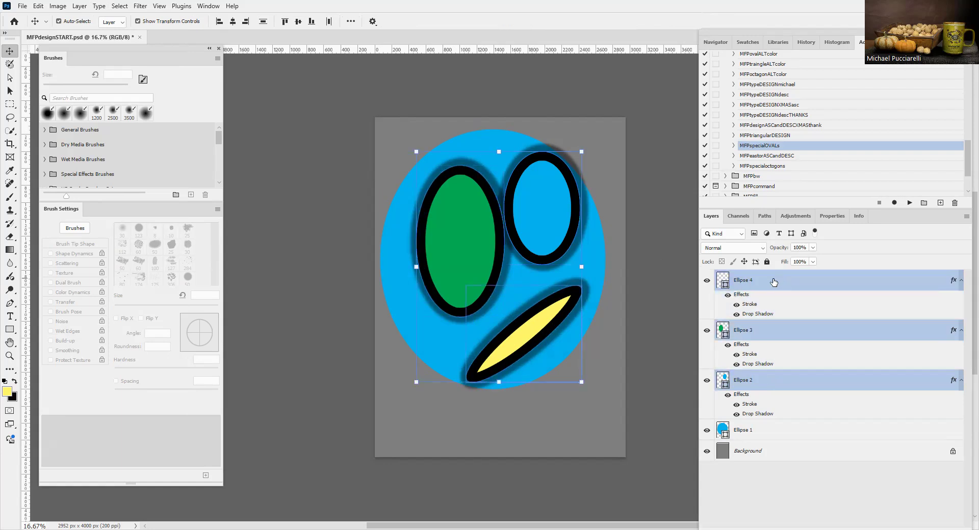
key(ctrl+g)
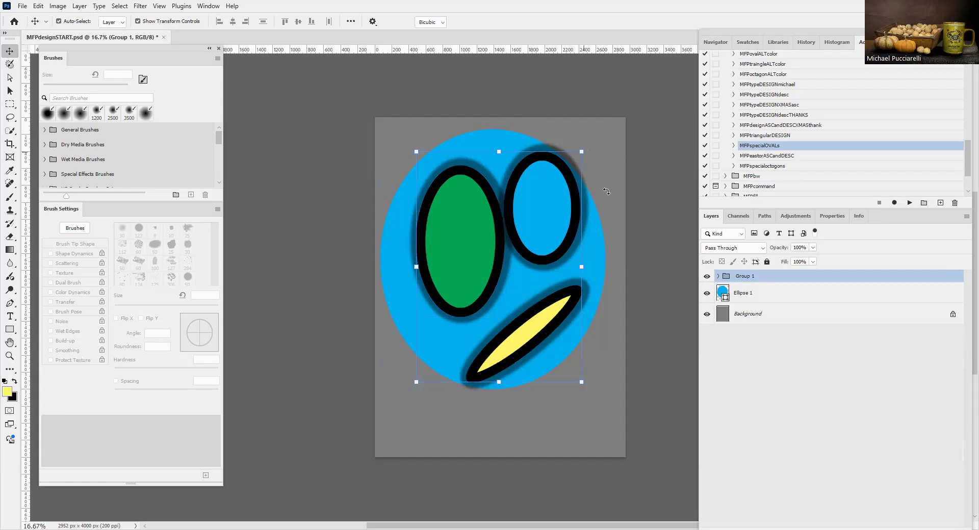
Hide the large blue Ellipse 1 and proportionally enlarge the group of three ovals to fill most of the canvas.
click(708, 294)
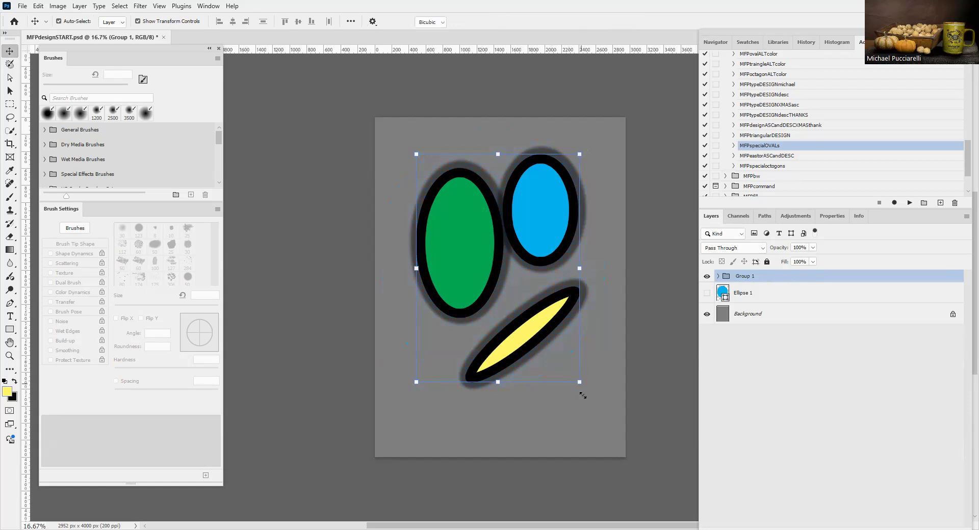
drag(429, 175, 414, 153)
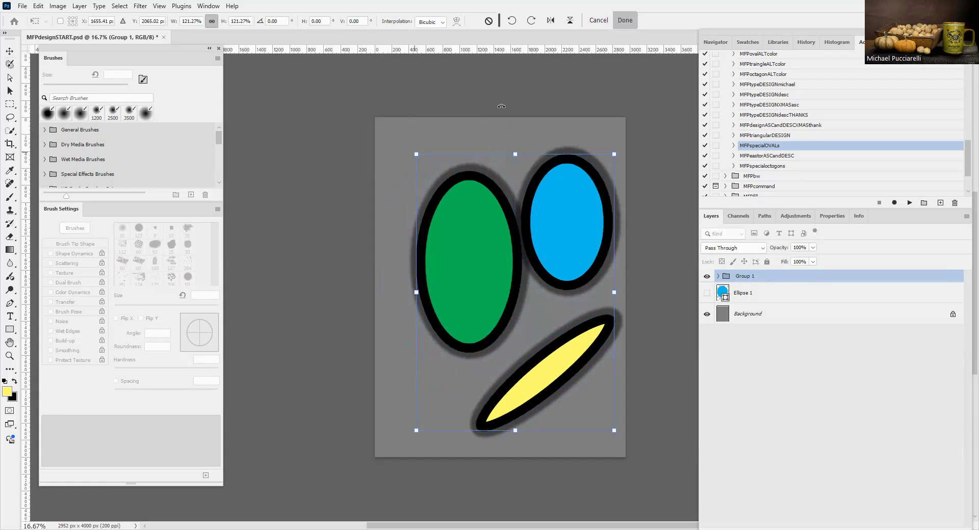
drag(417, 154, 401, 133)
click(624, 20)
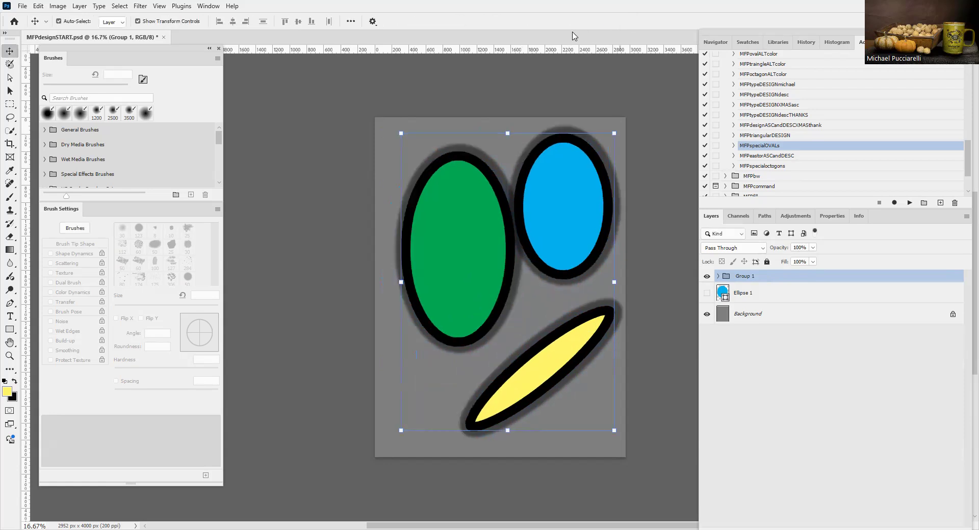
Run the MFPtriangularDESIGN action.
click(771, 136)
click(909, 203)
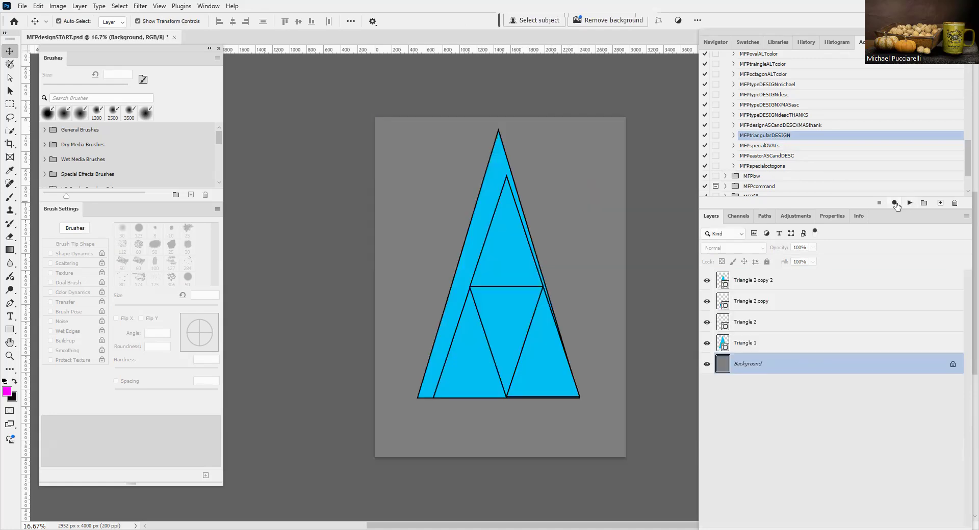
Toggle the visibility of Triangle 2 copy 2, Triangle 2 copy and Triangle 2 to check which shape each layer holds.
click(776, 278)
click(708, 281)
click(708, 281)
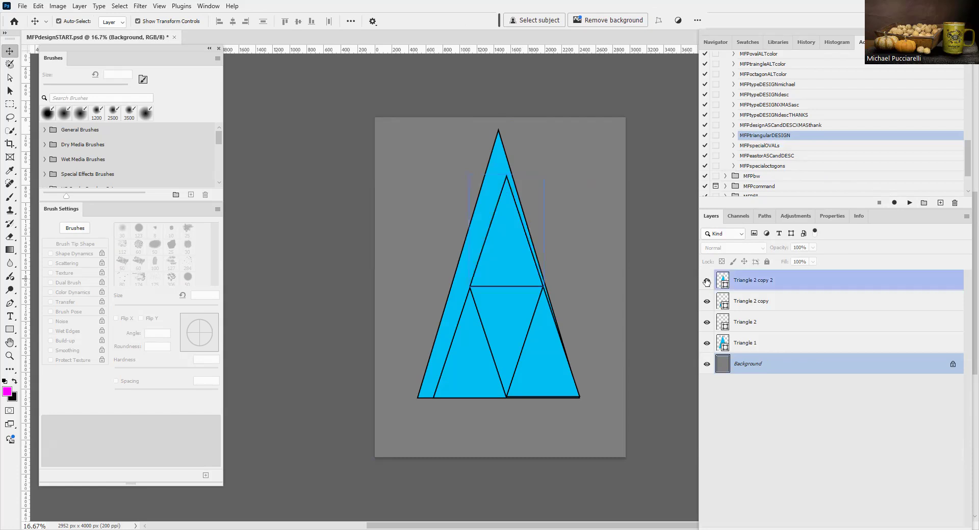
click(707, 301)
click(707, 303)
click(706, 303)
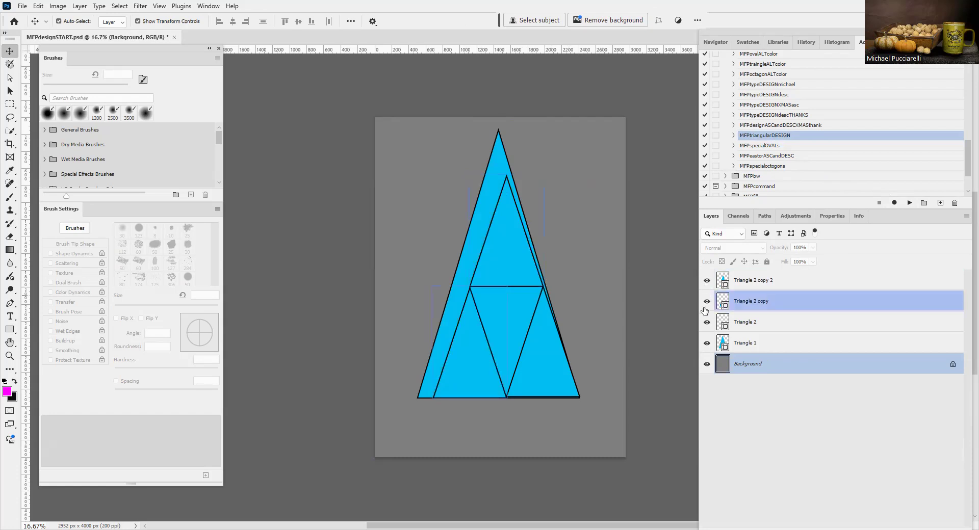
click(707, 324)
click(708, 323)
Change the fill of the Triangle 2 layer to the recently used dark green.
click(712, 308)
click(721, 317)
click(722, 321)
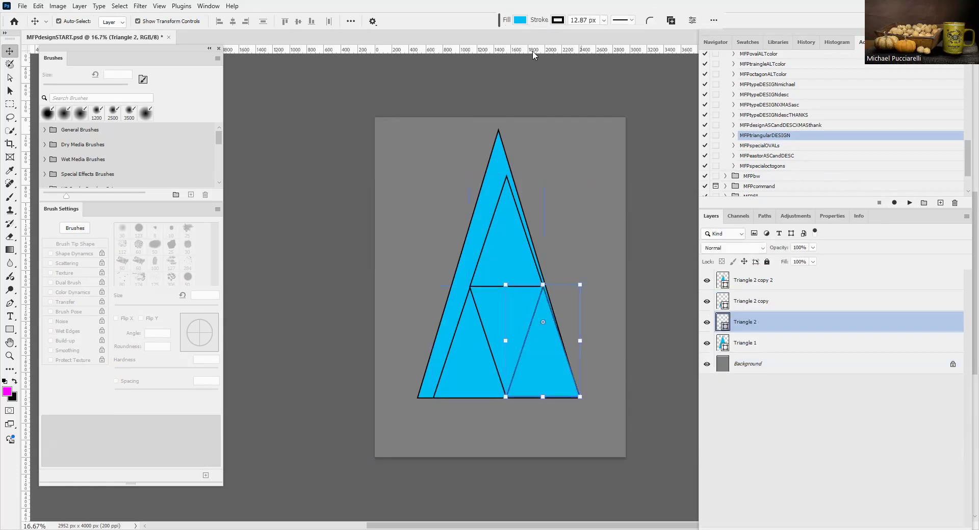
click(525, 21)
click(531, 74)
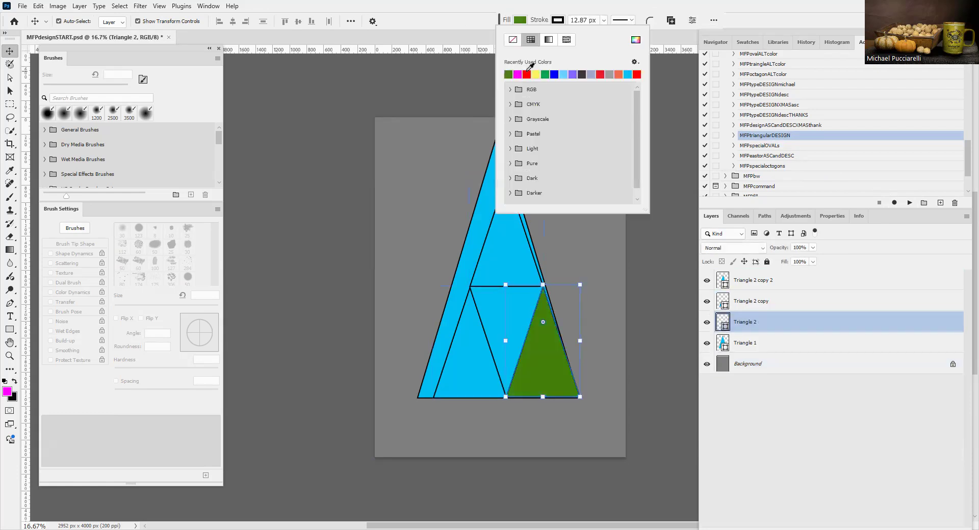
Change the fill of the Triangle 2 copy 2 layer to the recently used pale lavender.
click(728, 278)
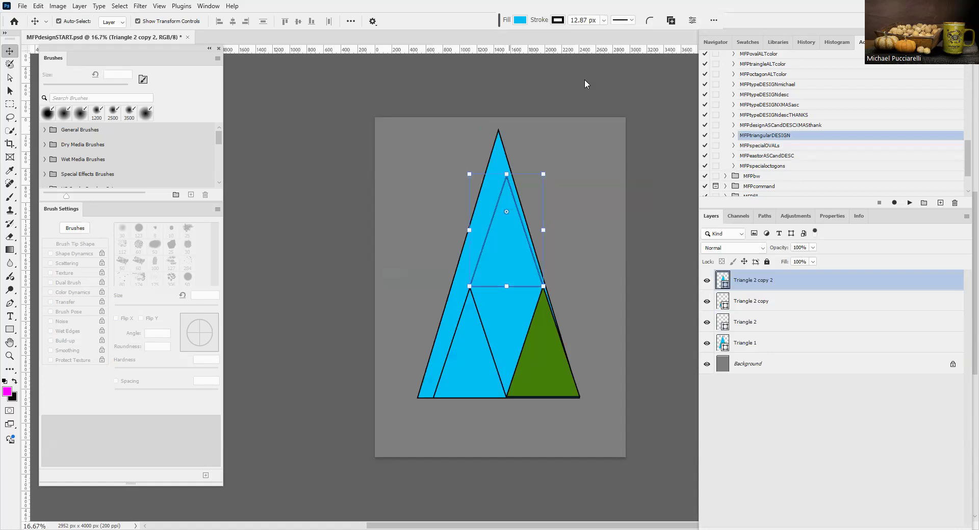
click(520, 20)
click(591, 74)
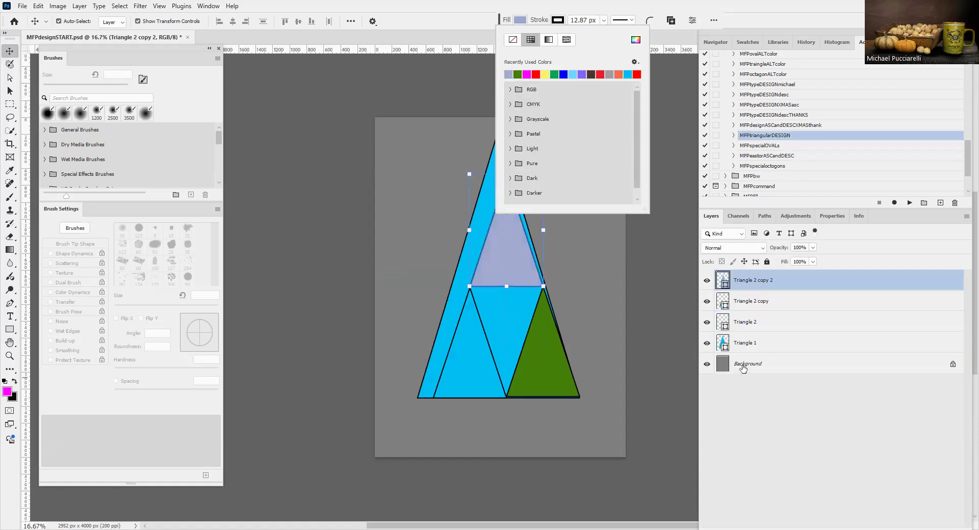
Group all four triangle layers, from Triangle 1 up to Triangle 2 copy 2.
click(750, 344)
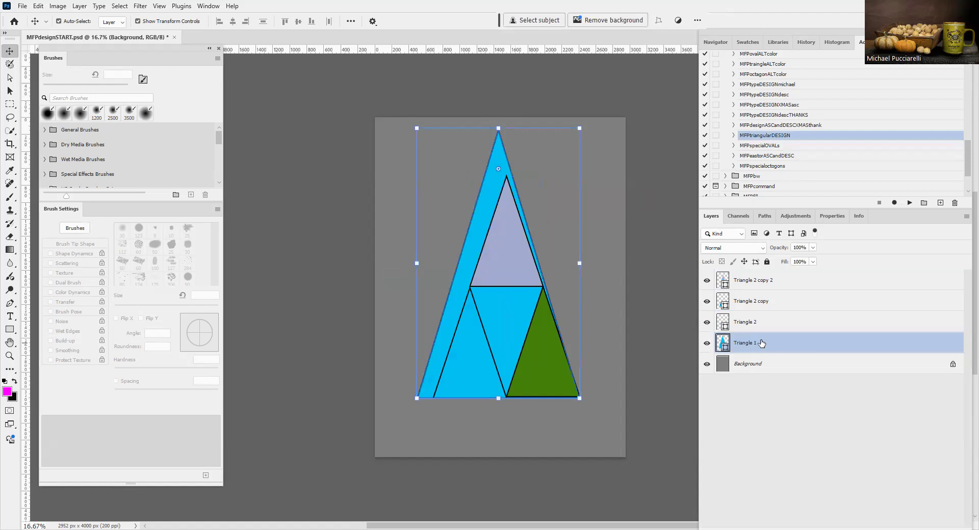
shift+click(764, 321)
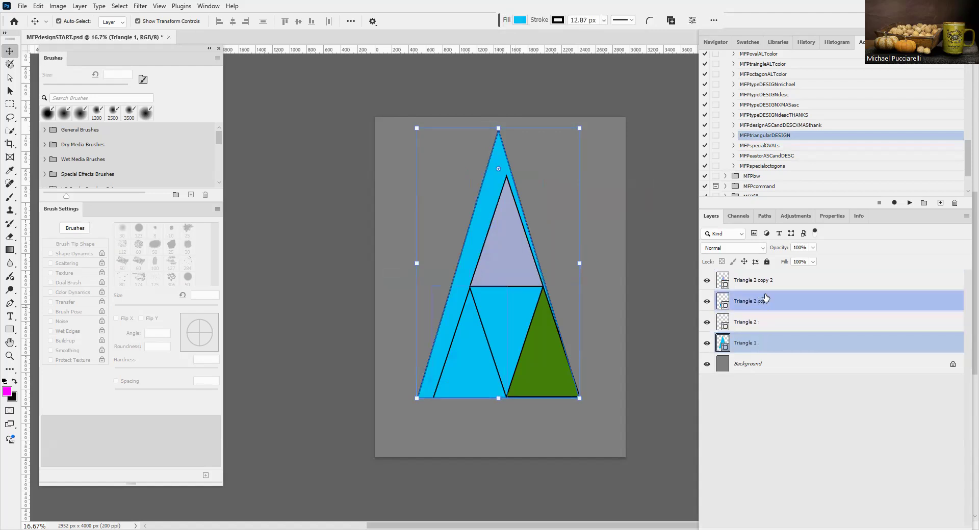
shift+click(761, 279)
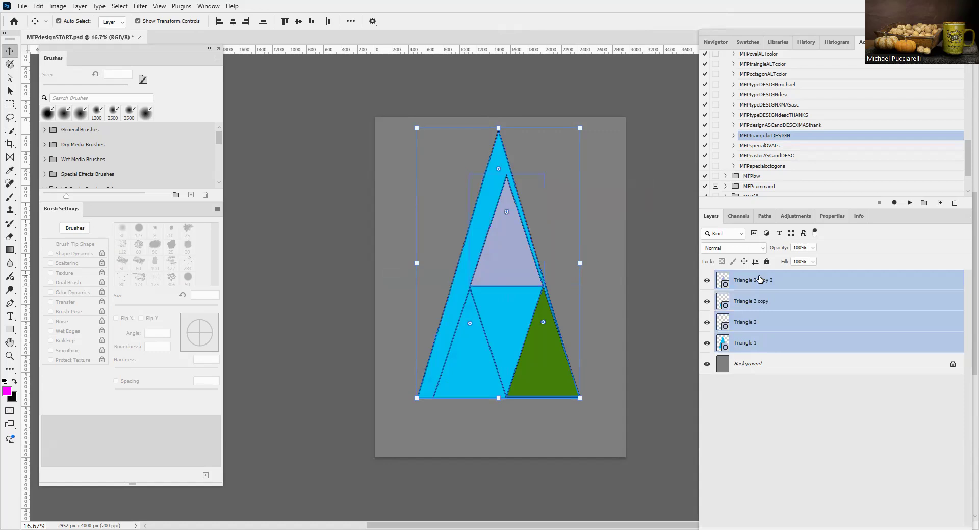
key(ctrl+g)
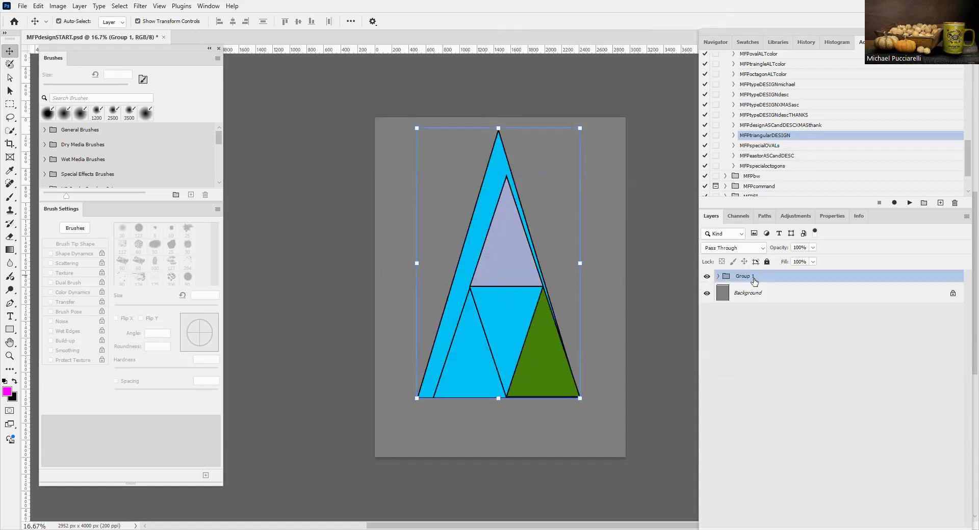
Scale the triangle group up to about 114.5% and apply the transform.
click(581, 131)
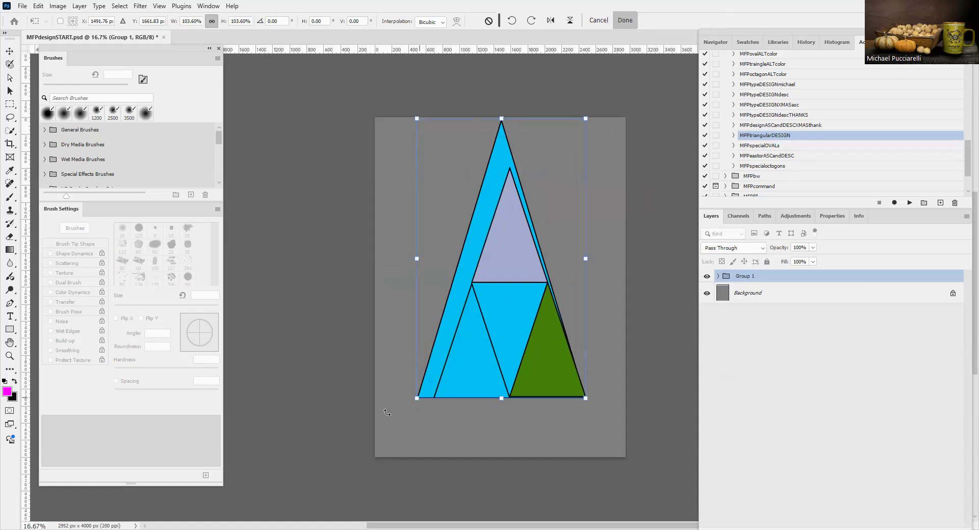
drag(387, 412, 383, 410)
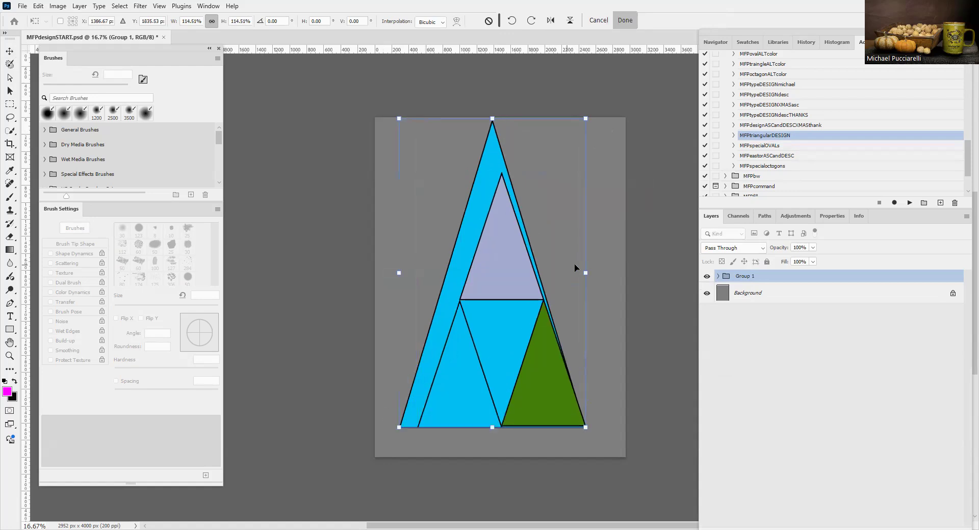
click(625, 22)
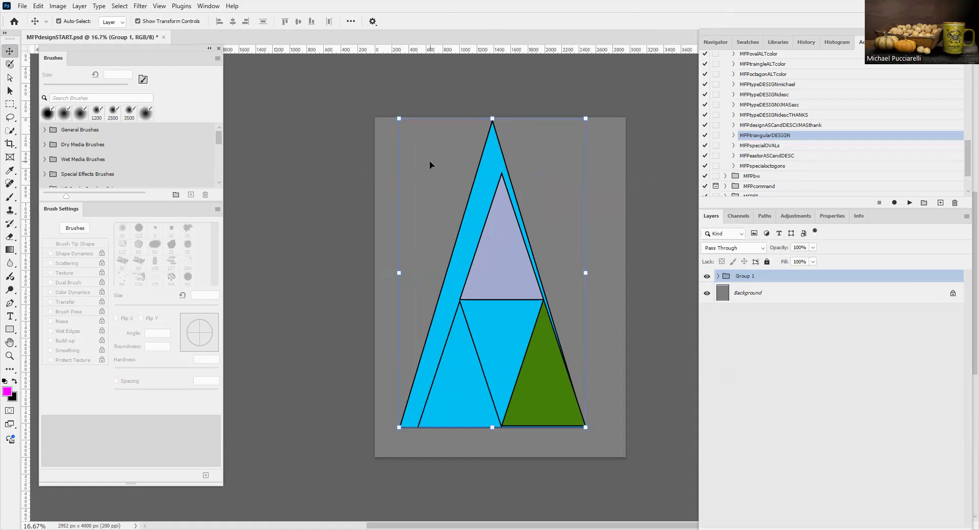
Expand Group 1 in the layer stack and delete only the group, keeping its triangle layers.
click(485, 188)
click(727, 289)
click(724, 276)
click(720, 277)
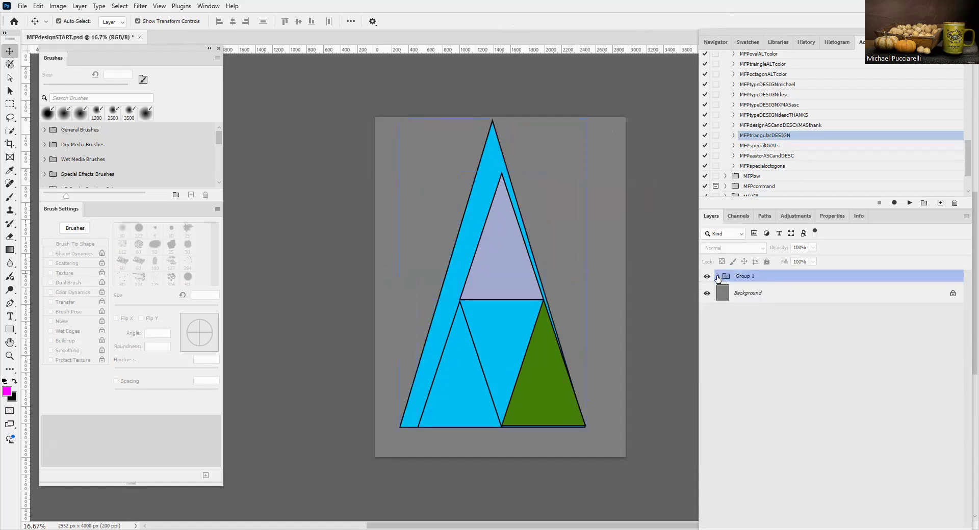
click(721, 277)
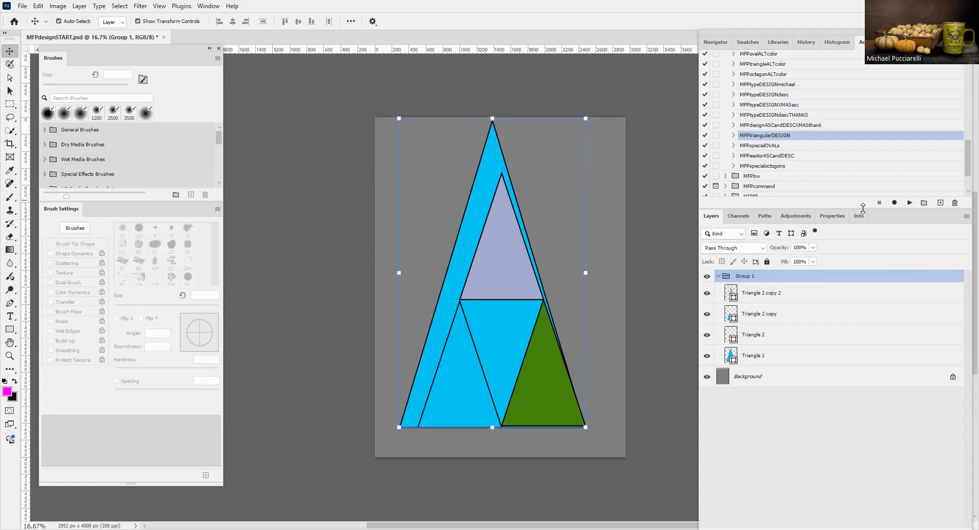
drag(863, 208, 877, 124)
click(956, 451)
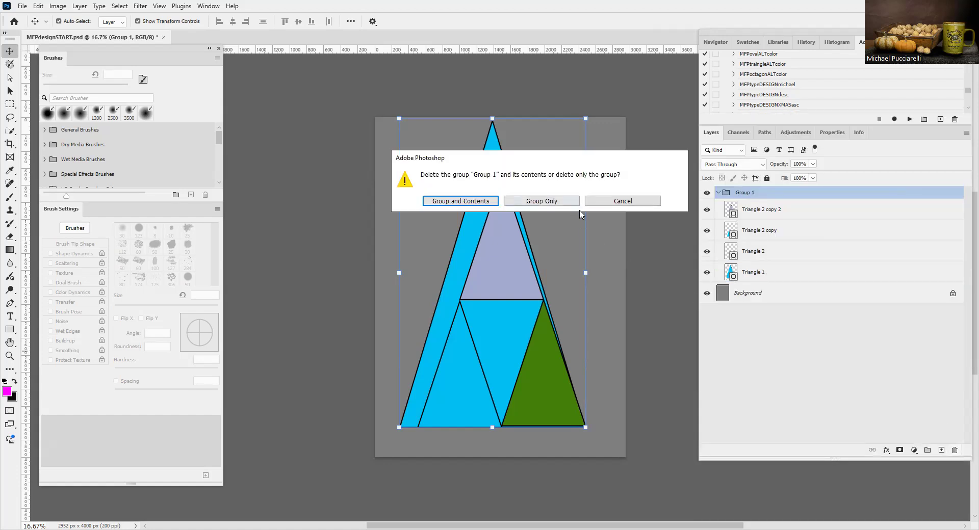
click(556, 202)
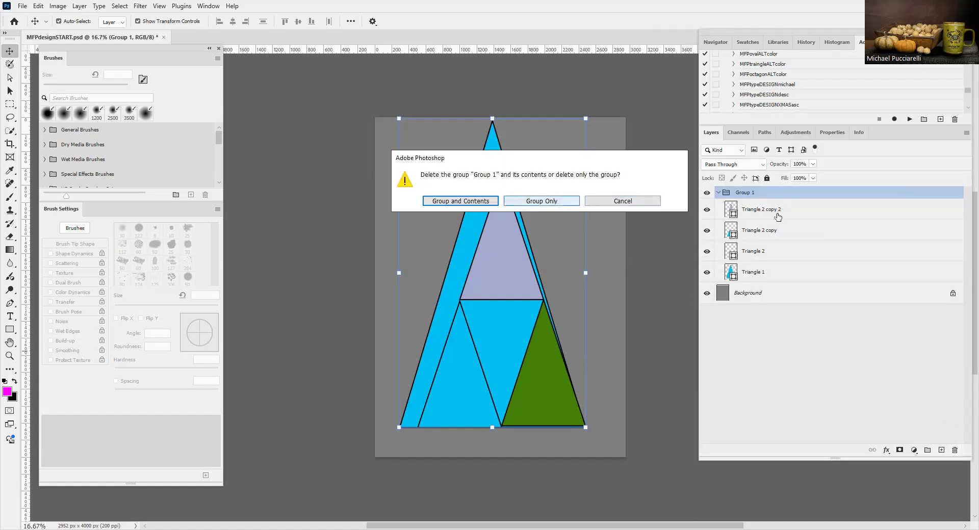
Regroup the four triangle layers and scale the group down to about 97%.
click(750, 261)
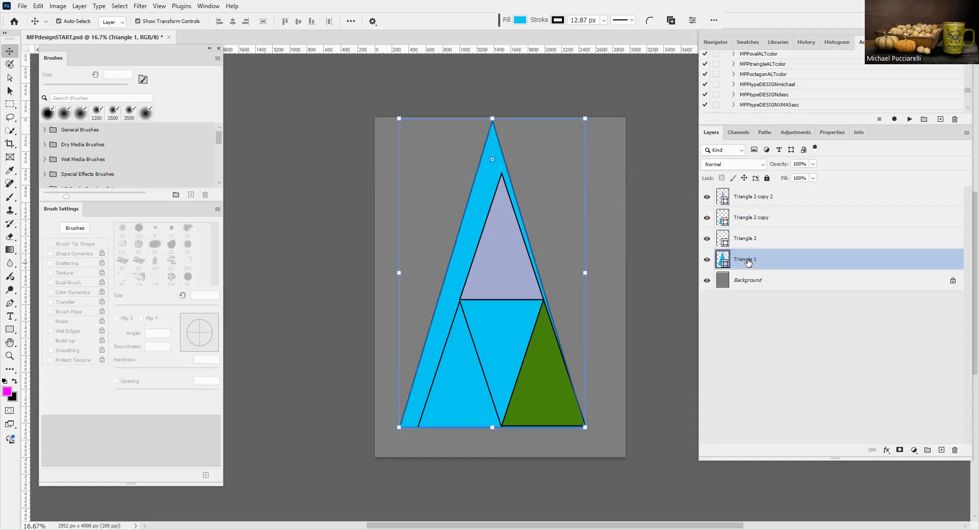
shift+click(766, 196)
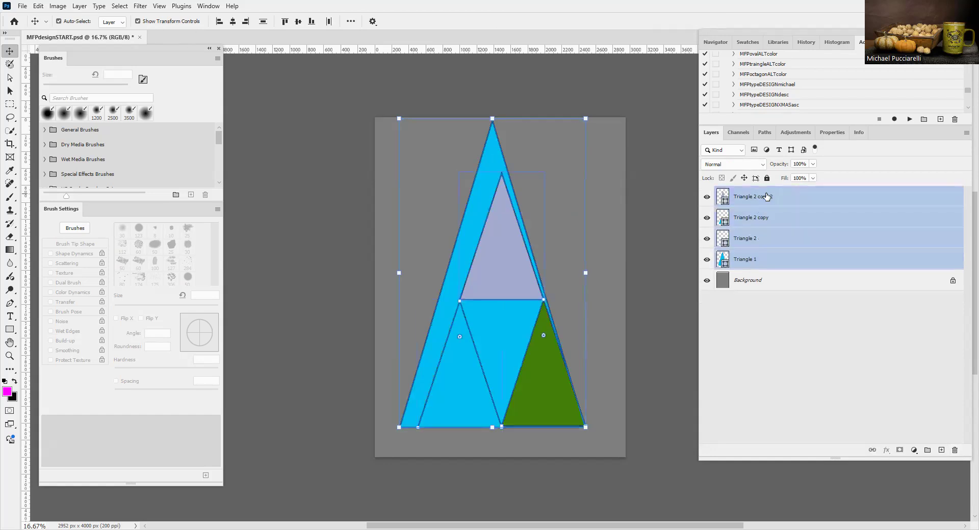
key(ctrl+g)
drag(588, 116, 605, 127)
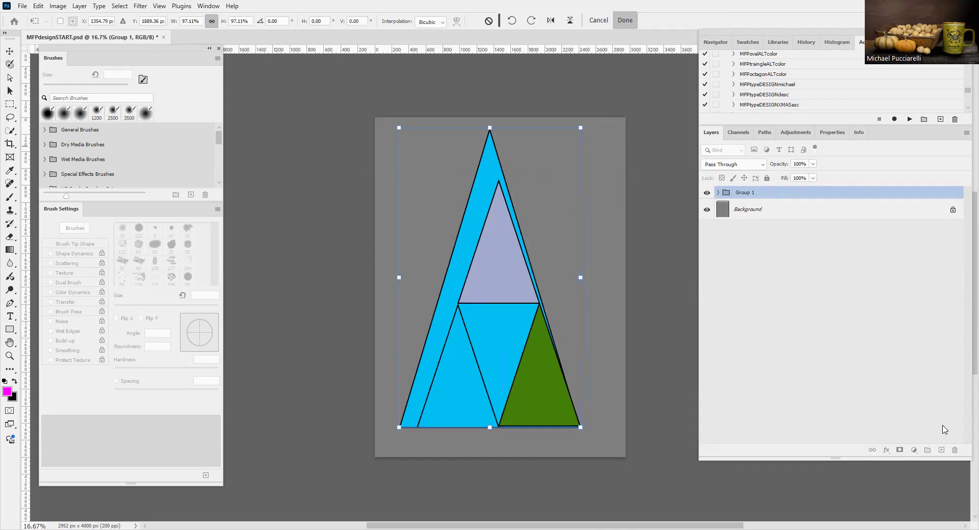
click(631, 24)
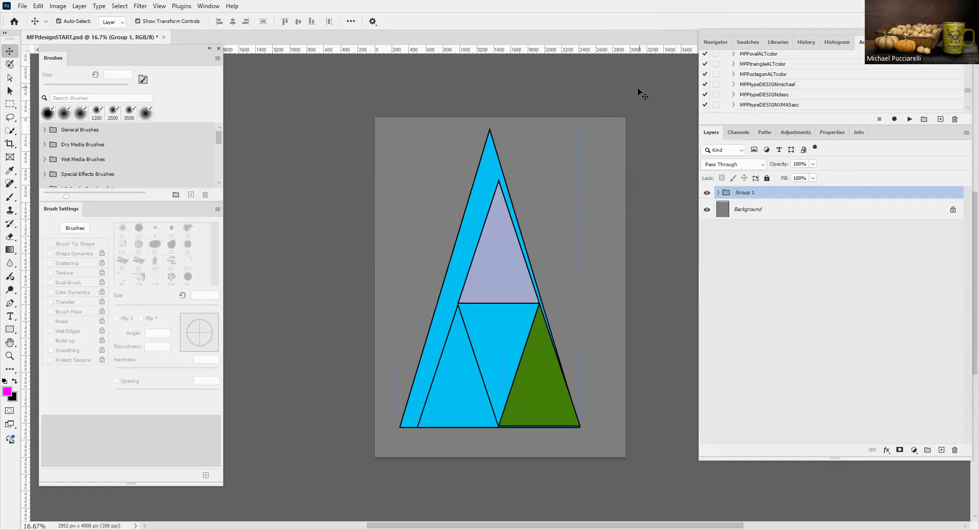
Revert the document to its saved black canvas and run the MFPdesignASCandDESCXMASthank action.
key(F12)
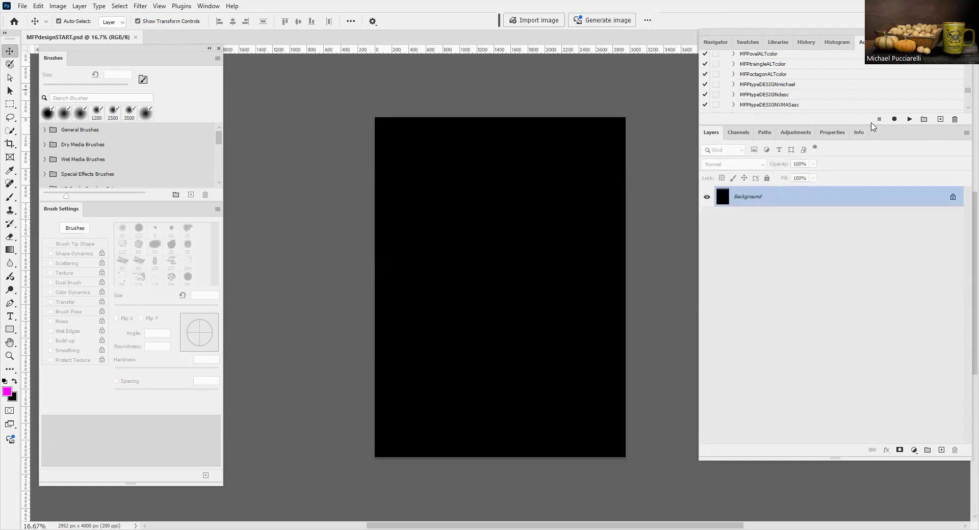
drag(871, 124, 836, 269)
click(808, 145)
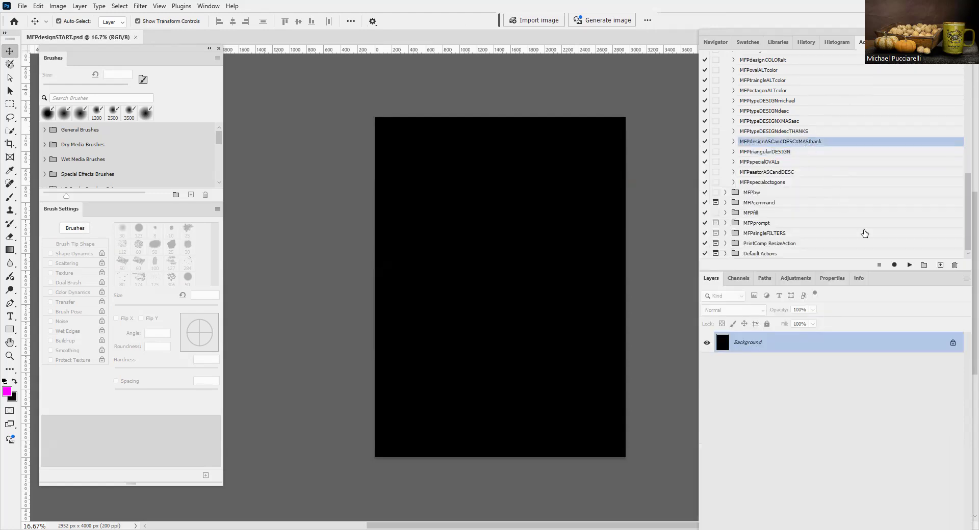
click(910, 264)
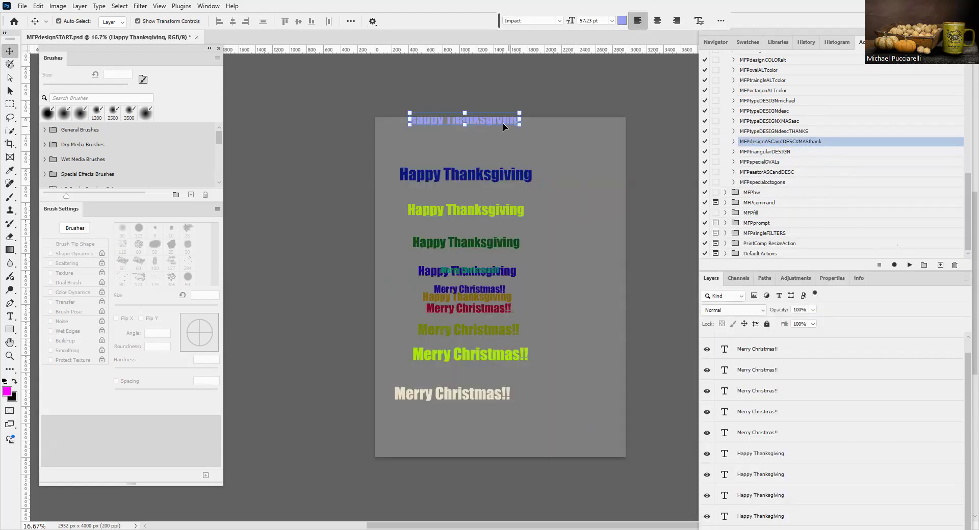
Move the pale-blue Happy Thanksgiving line onto the canvas, scale it to about 152.1%, and nudge the dark-blue line beneath it to the right.
drag(440, 120, 437, 138)
drag(517, 145, 532, 155)
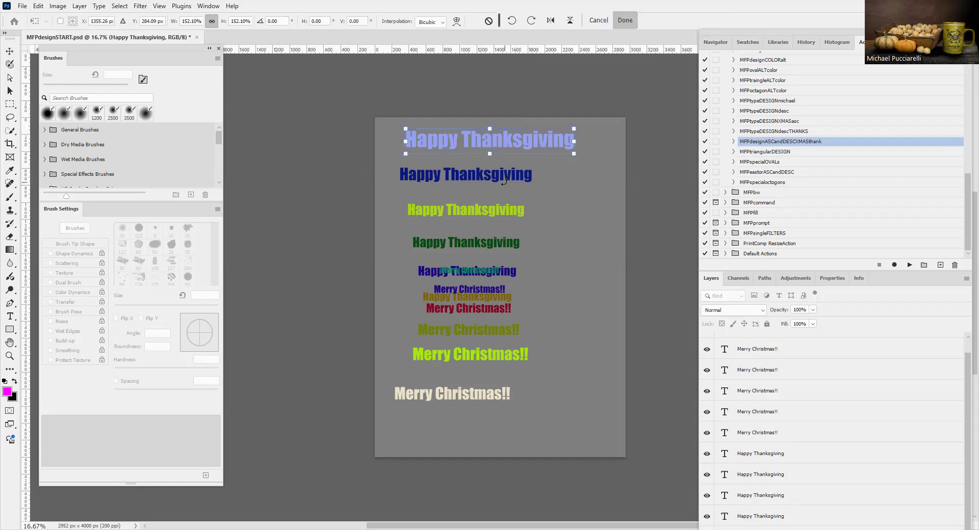
click(626, 21)
click(453, 178)
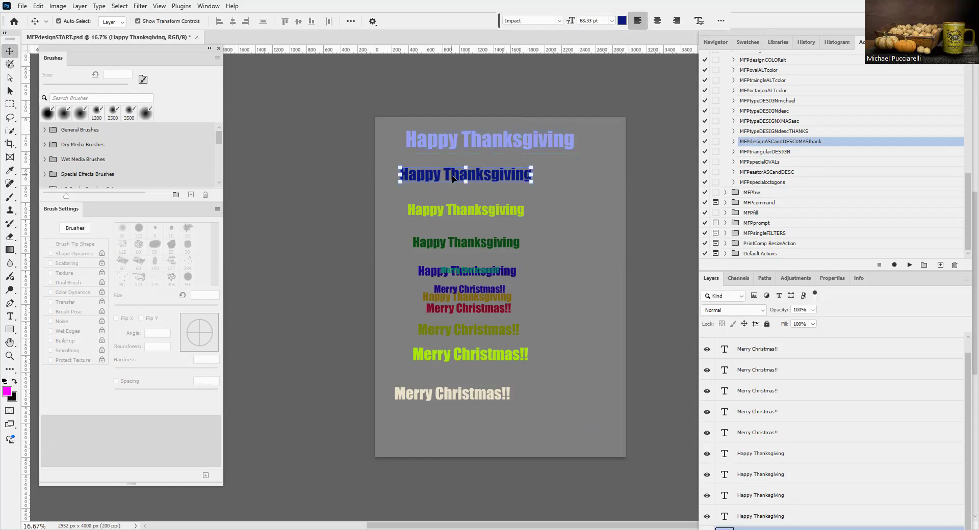
drag(453, 178, 472, 181)
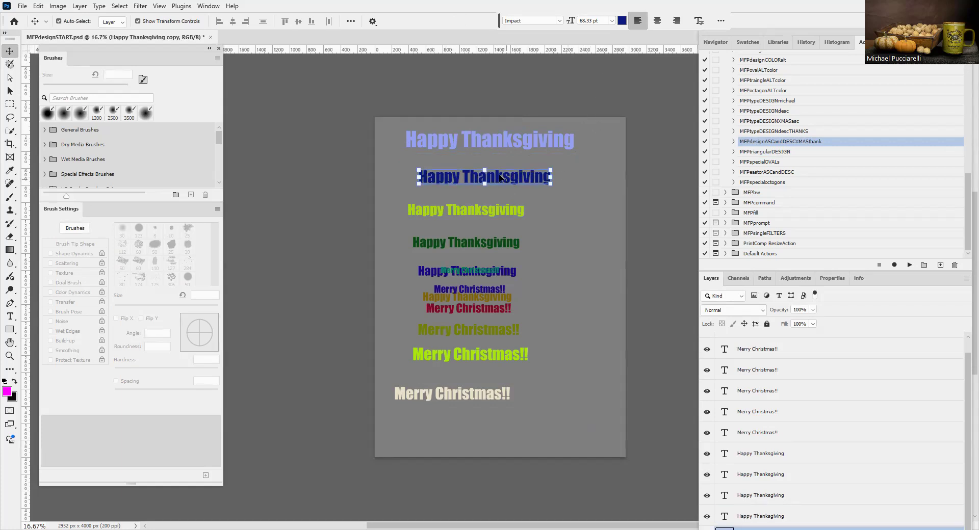
Make four smaller copies of the pale-blue Happy Thanksgiving text, scaling the first copy to about 73.7% and spreading them down the canvas.
click(499, 139)
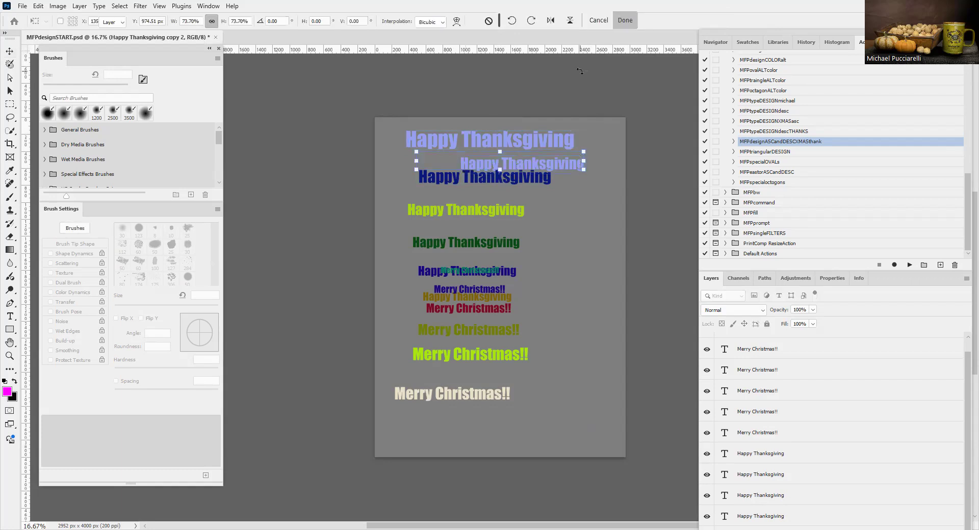
click(625, 20)
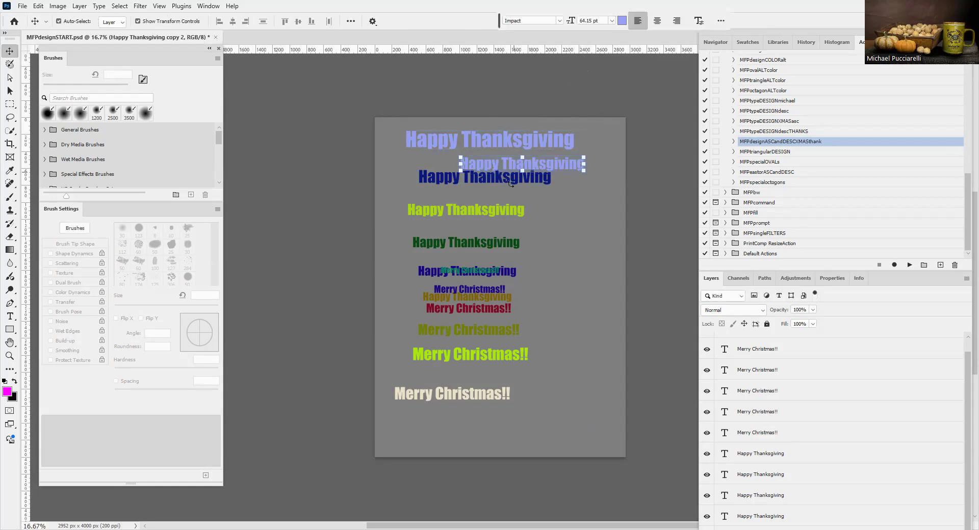
key(ISO_Level3_Shift)
drag(509, 170, 511, 197)
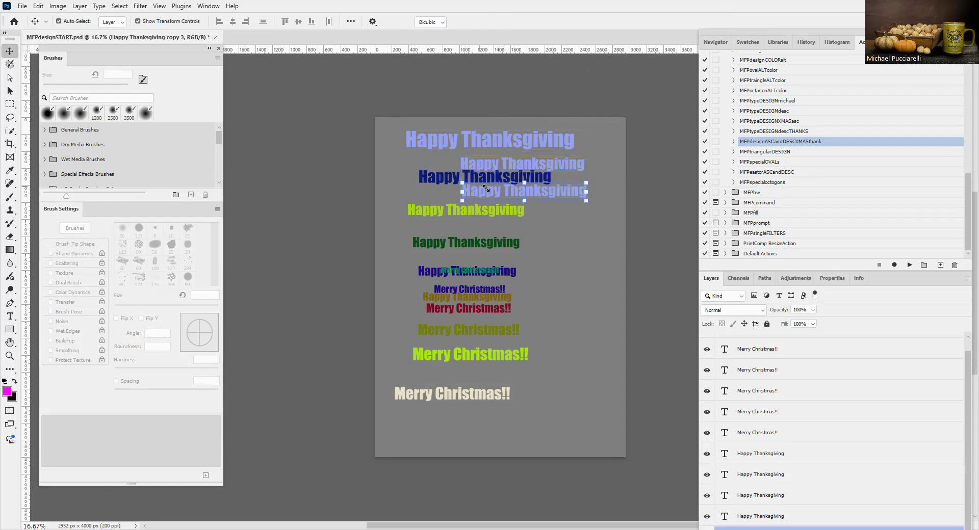
key(ctrl+shift+t)
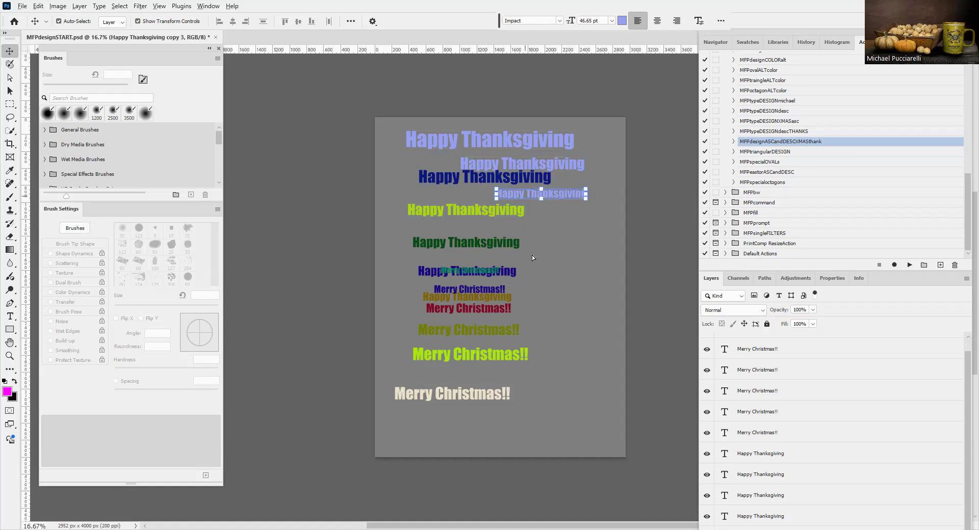
drag(531, 194, 535, 229)
drag(536, 229, 531, 288)
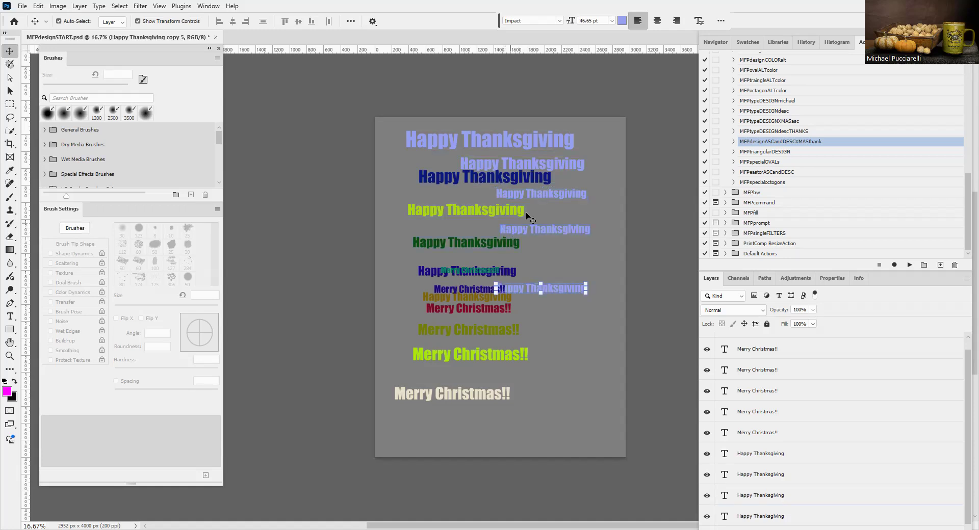
Revert the document to its saved black canvas and run the MFPtypeDESIGNdescTHANKS action.
click(741, 347)
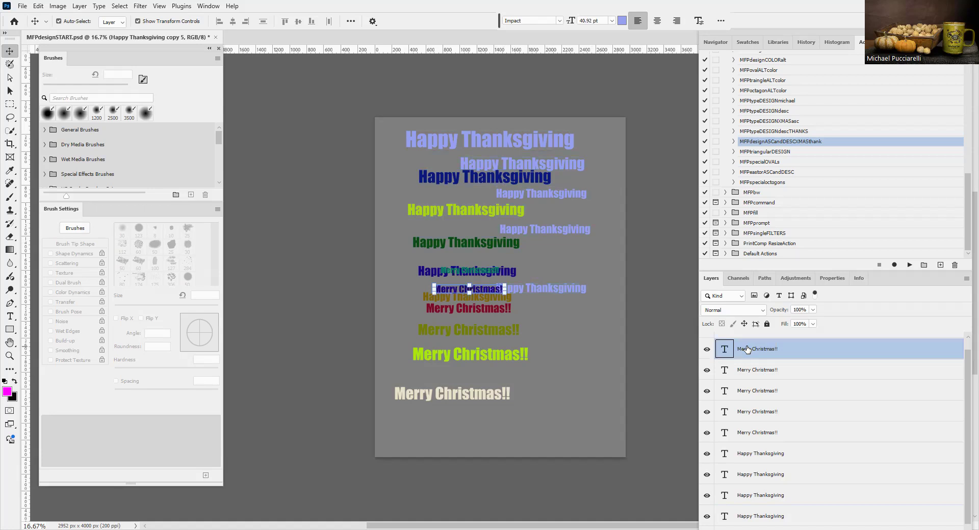
click(743, 335)
key(F12)
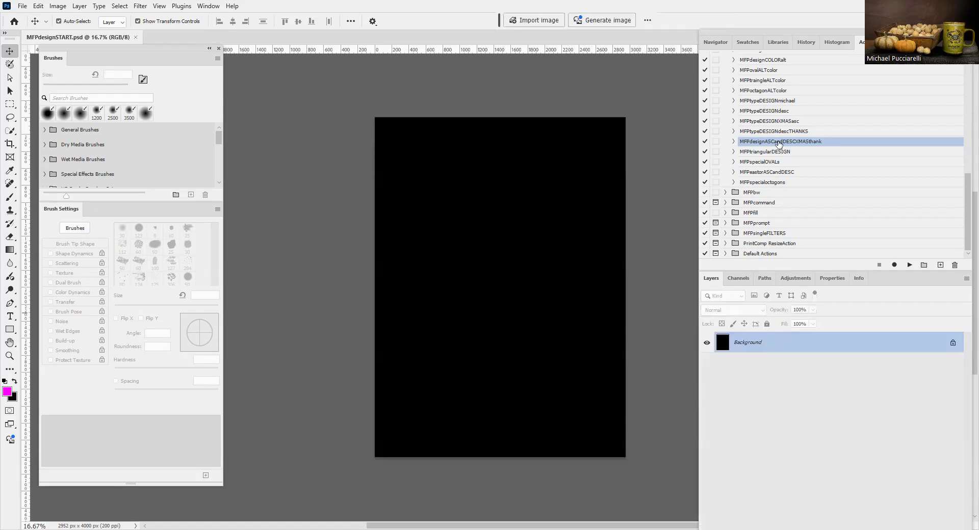
click(781, 132)
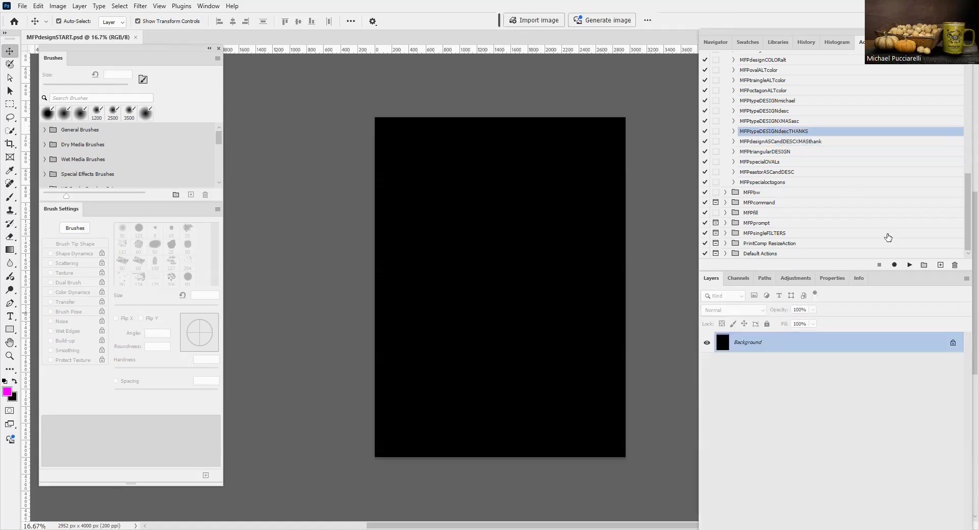
click(909, 265)
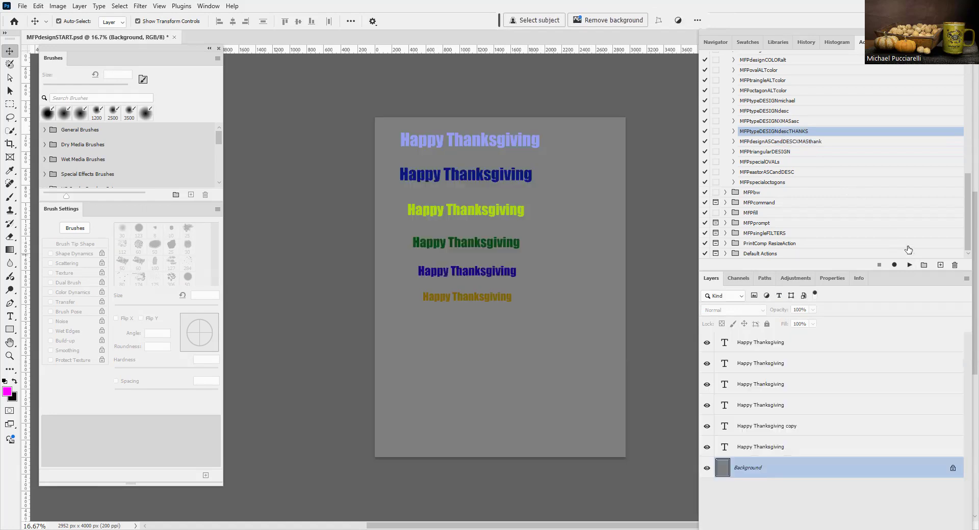
Enlarge the top pale-blue Happy Thanksgiving text to about 88.1 pt and place three copies below the other lines.
click(450, 142)
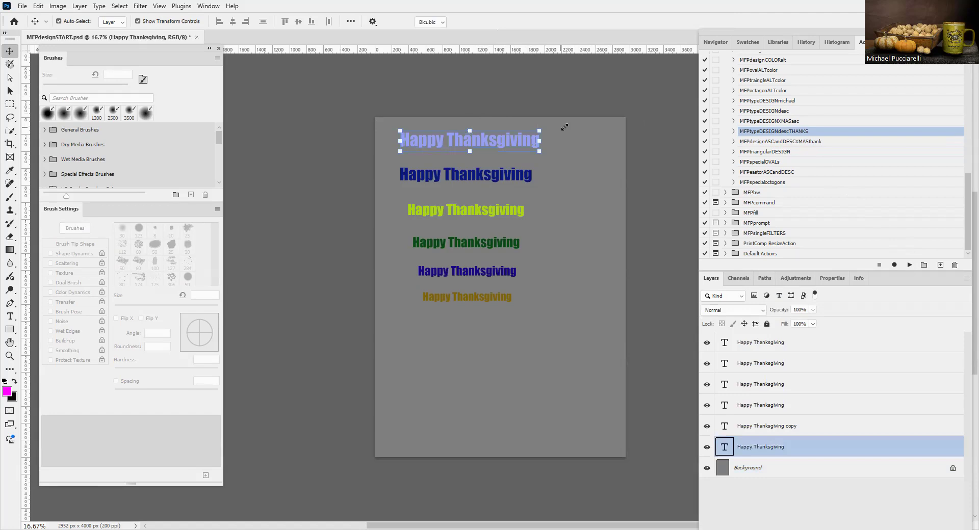
drag(539, 131, 571, 127)
click(628, 22)
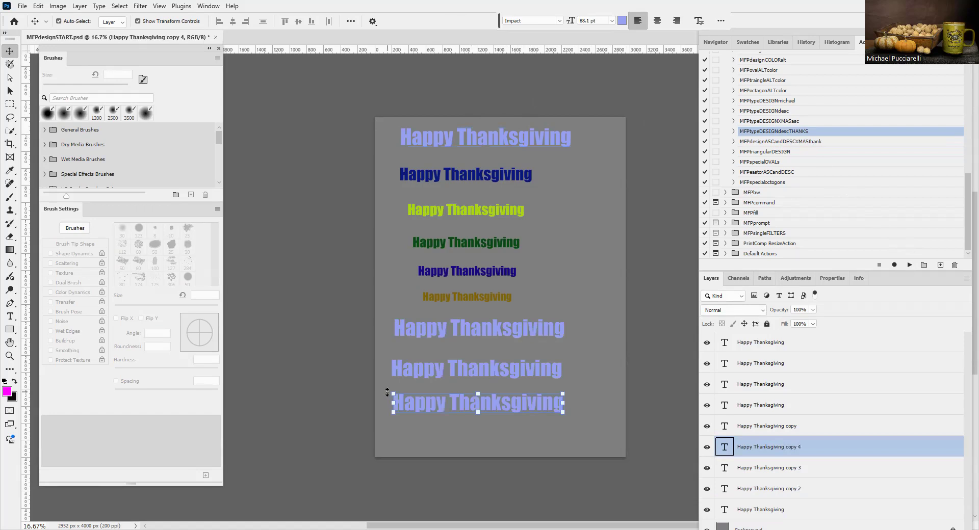
Scale down the three pale-blue copies, the lowest to about 88.4% and the highest to about 83.4%.
drag(393, 393, 413, 396)
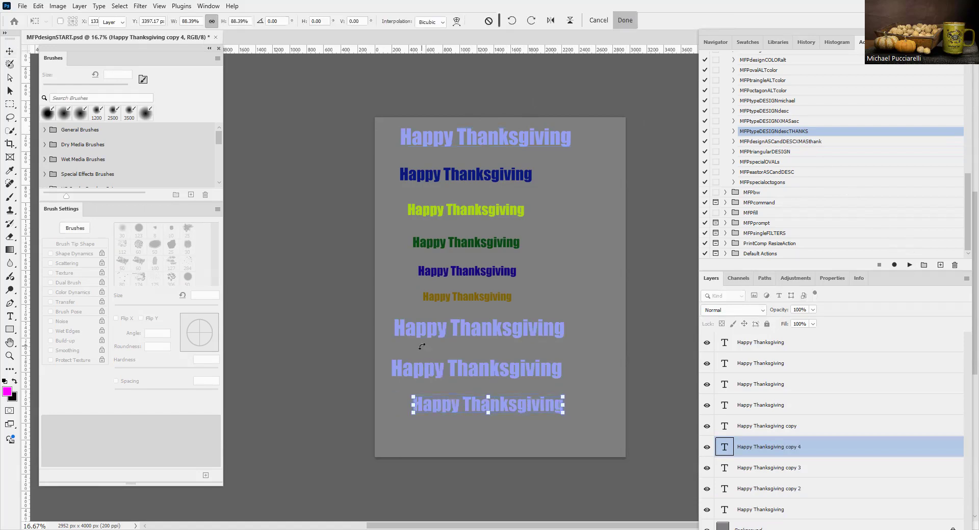
click(408, 370)
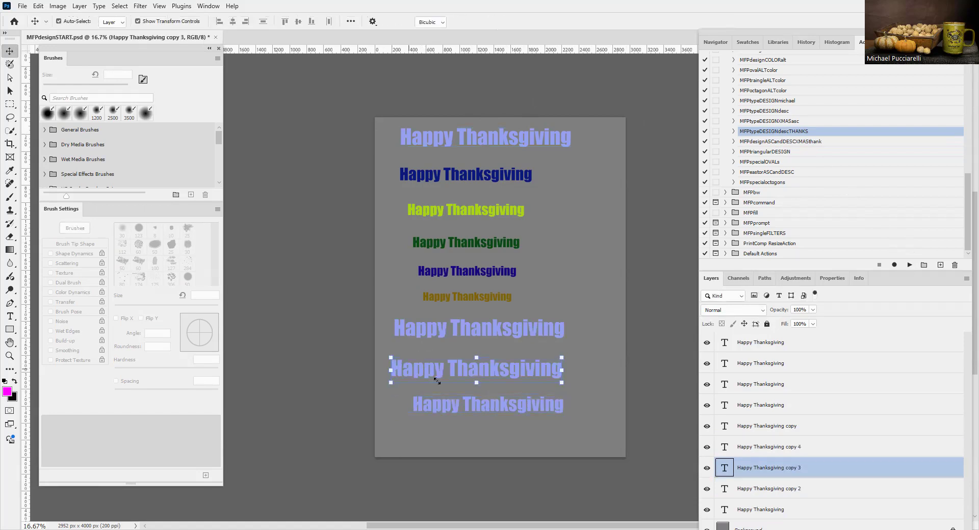
click(403, 322)
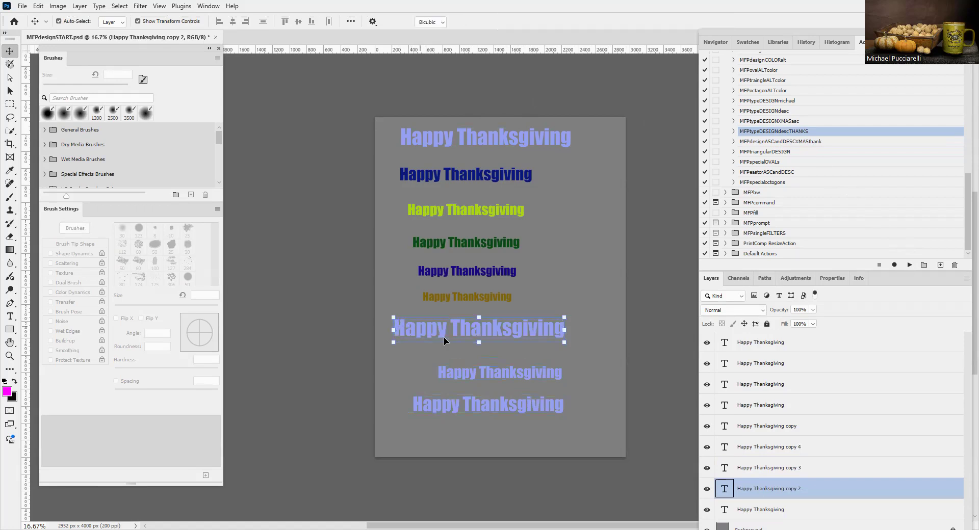
drag(393, 317, 422, 321)
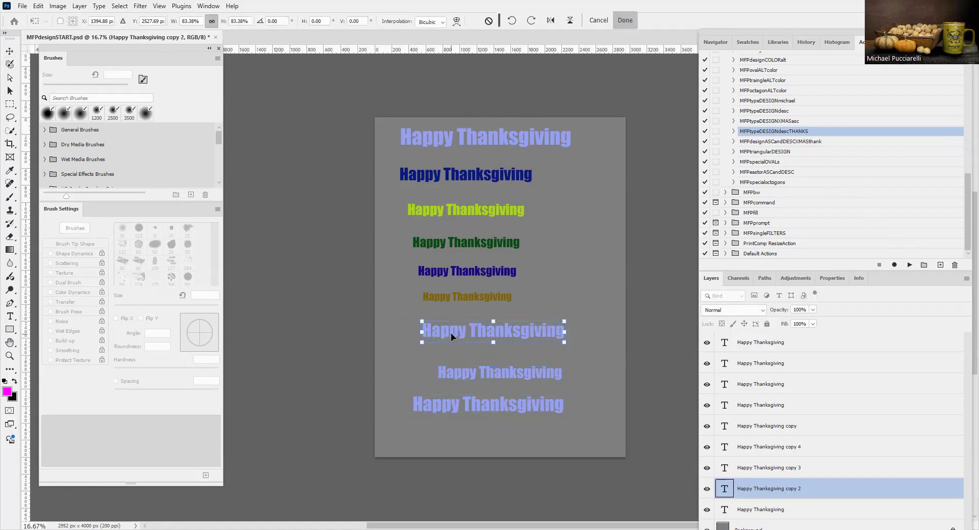
click(625, 21)
Recolor the highest of the three copies pink and set the middle copy's text color to 9599f3.
click(624, 20)
click(849, 66)
click(940, 46)
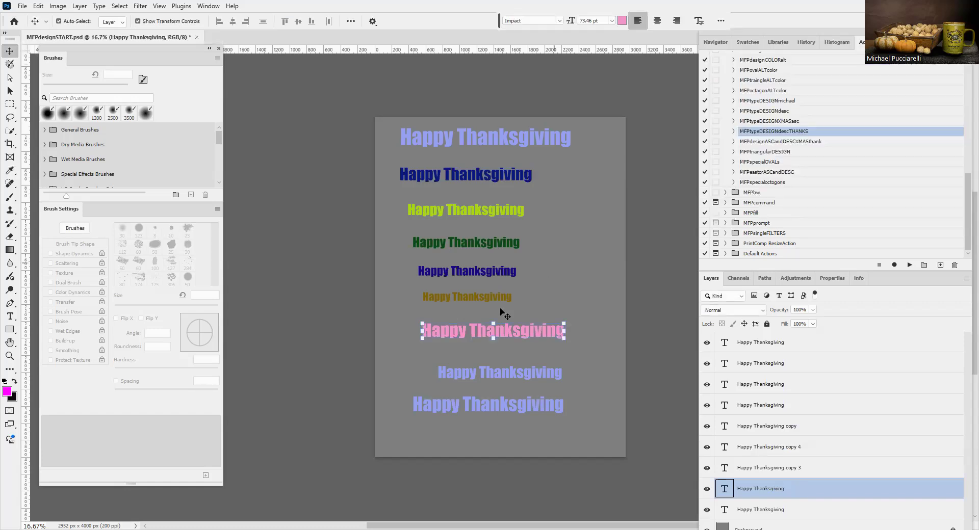
click(475, 375)
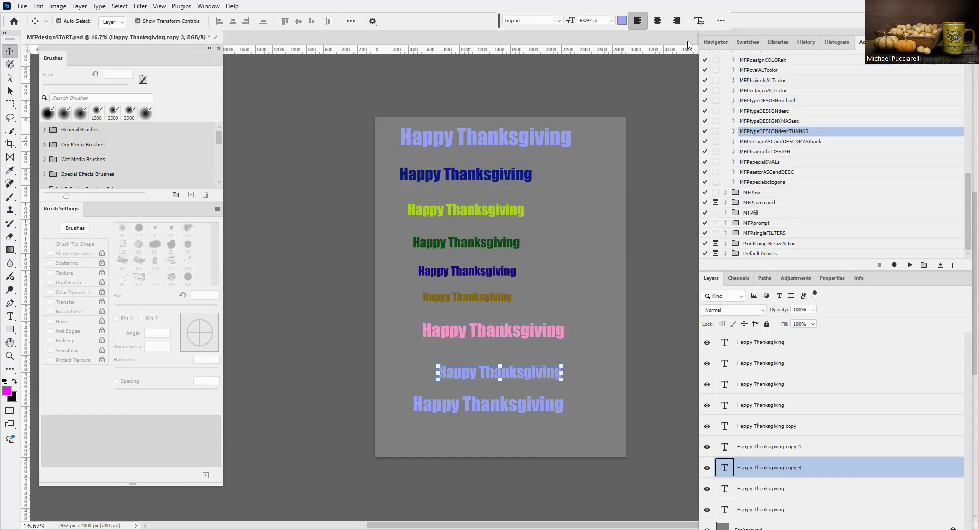
click(623, 21)
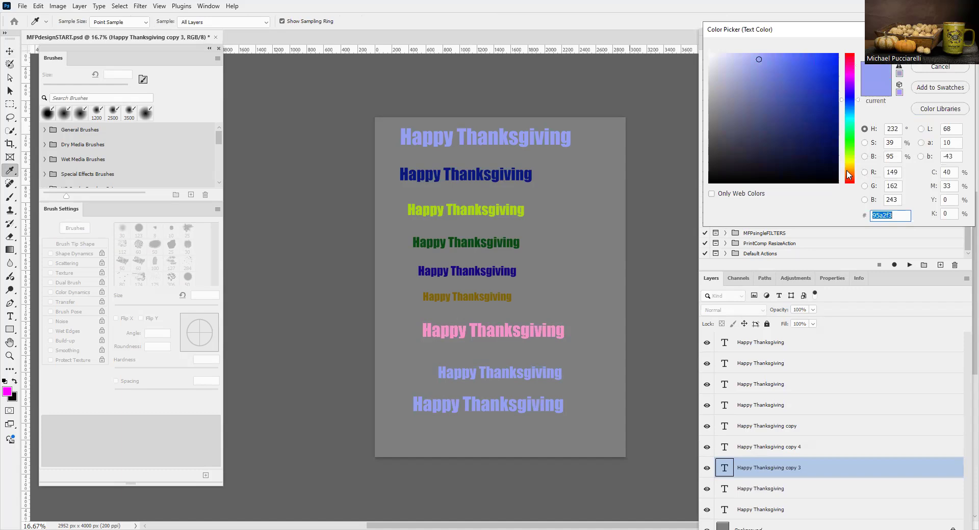
drag(848, 94, 851, 98)
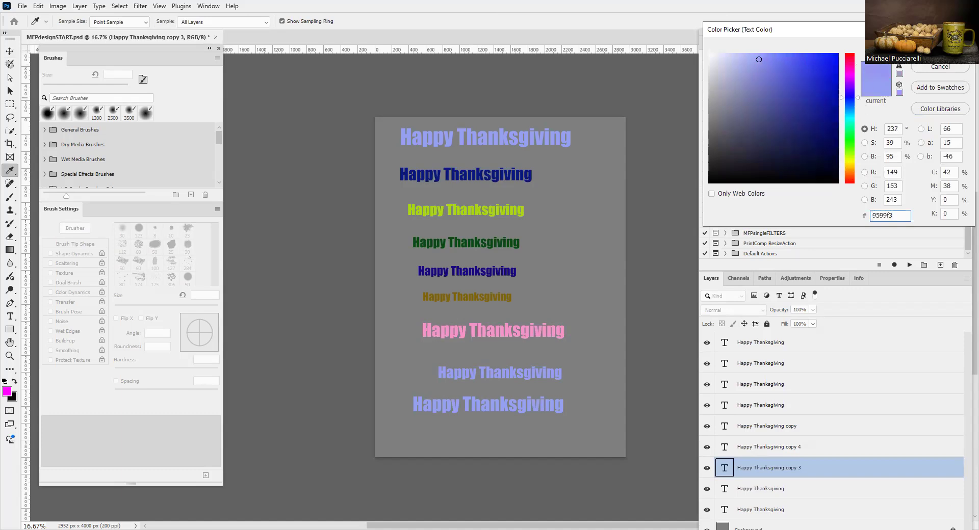
key(Return)
Recolor the lowest Happy Thanksgiving copy black.
click(437, 405)
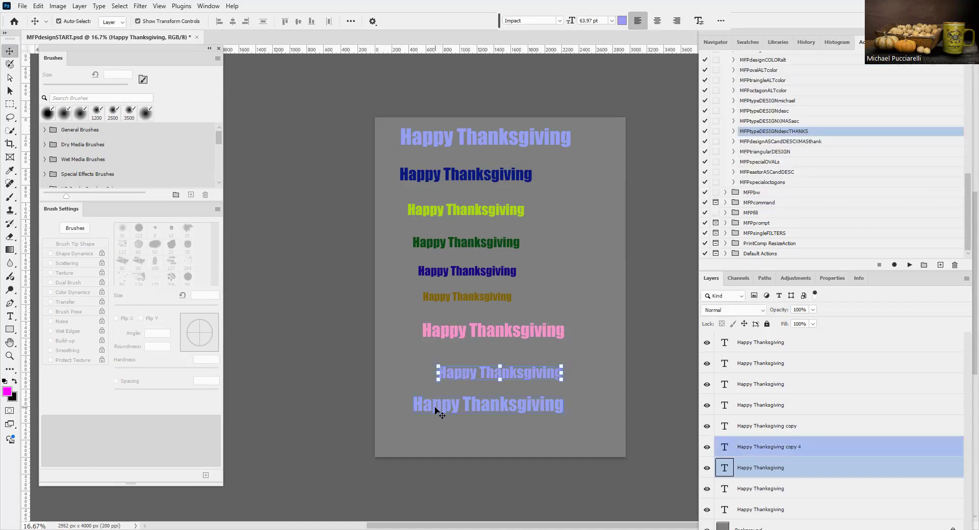
click(622, 21)
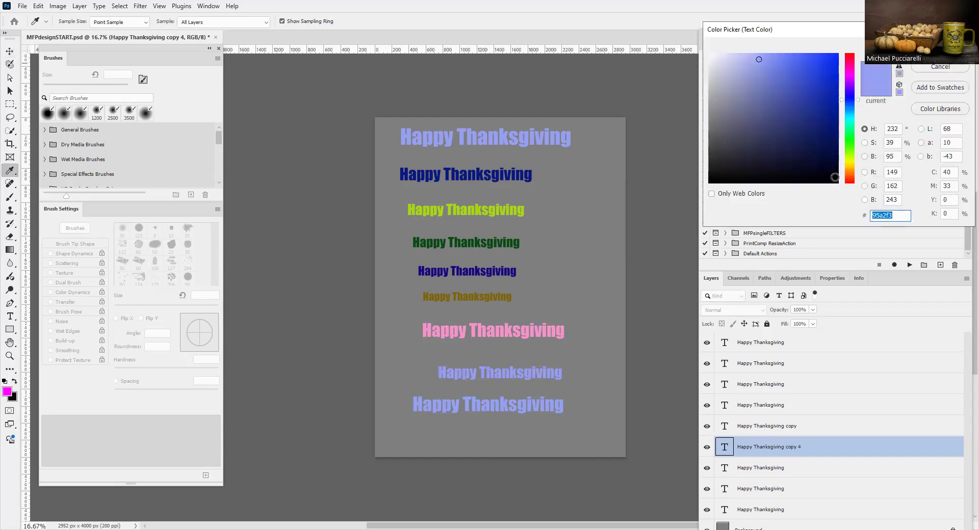
click(835, 177)
click(940, 47)
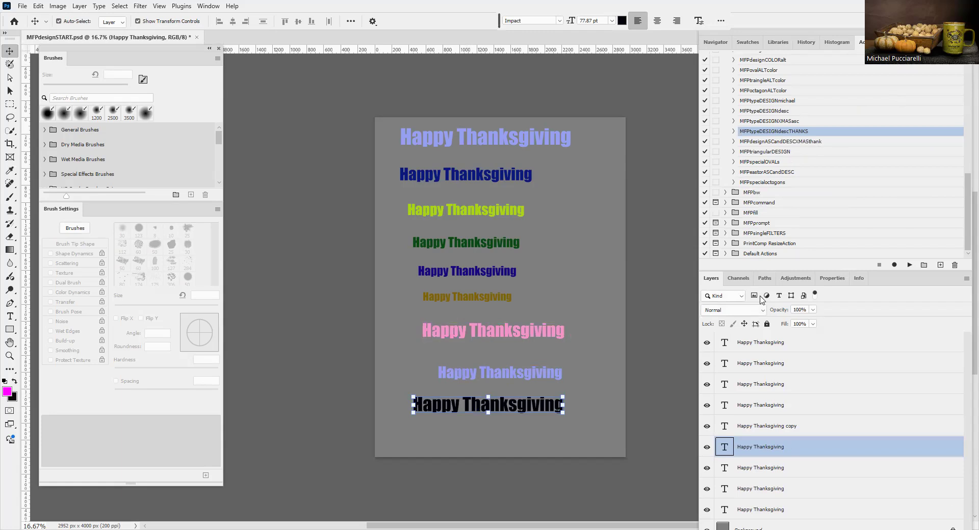
Group all nine Happy Thanksgiving text layers and scale the group down to about 86%.
click(757, 515)
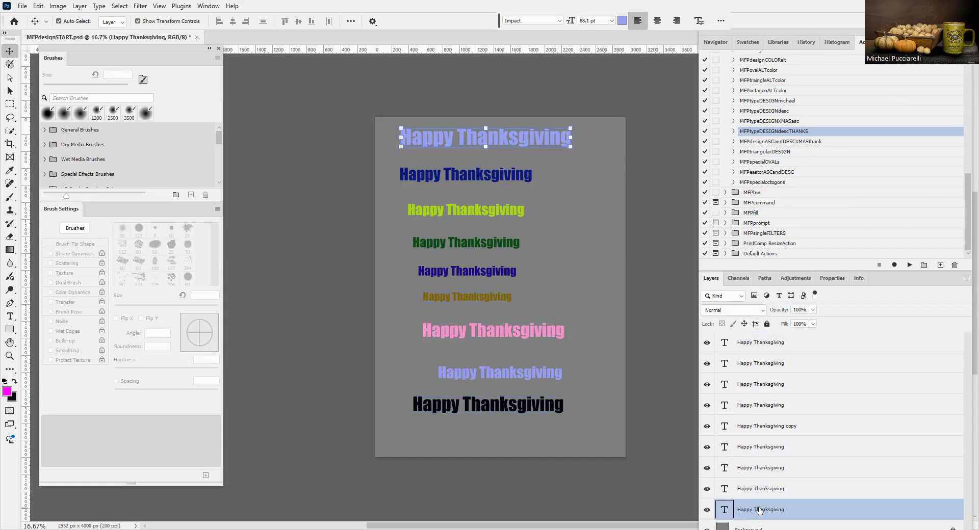
shift+click(771, 345)
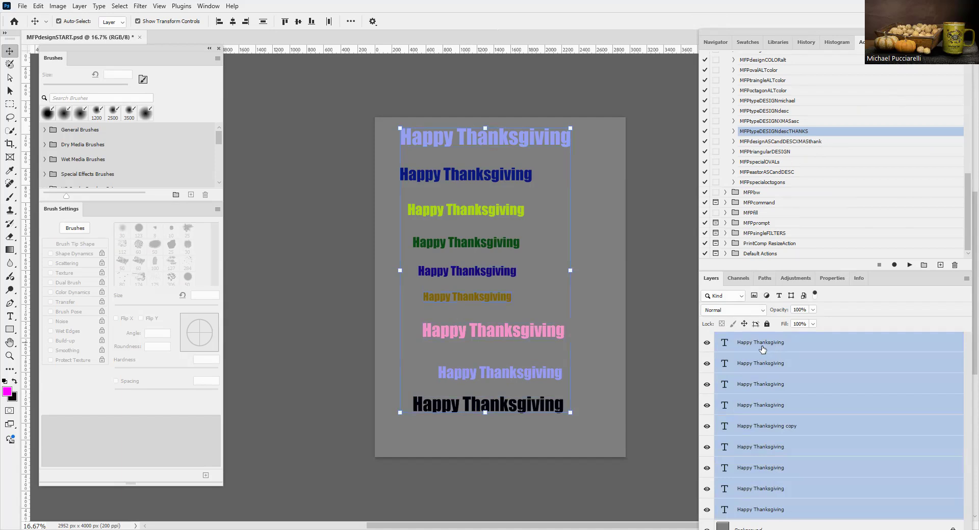
key(ctrl+g)
drag(575, 125, 564, 139)
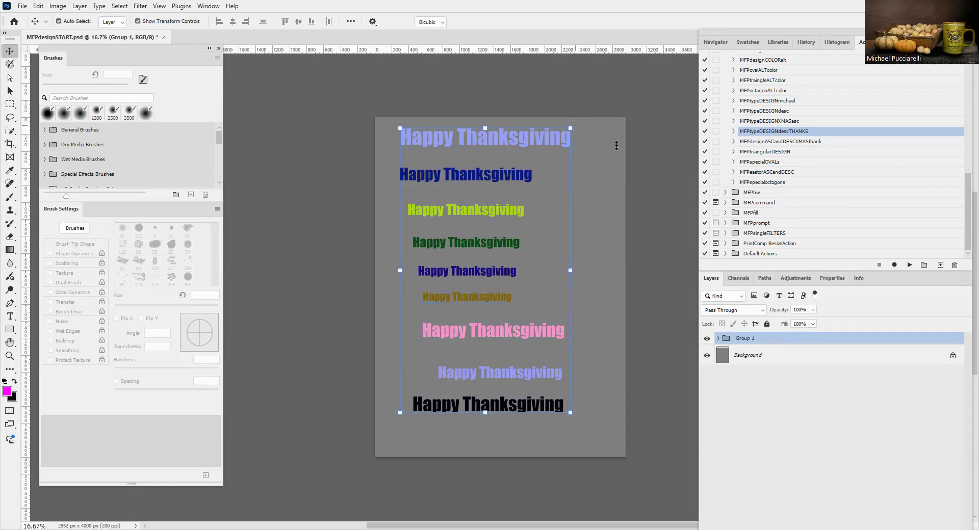
drag(570, 128, 558, 168)
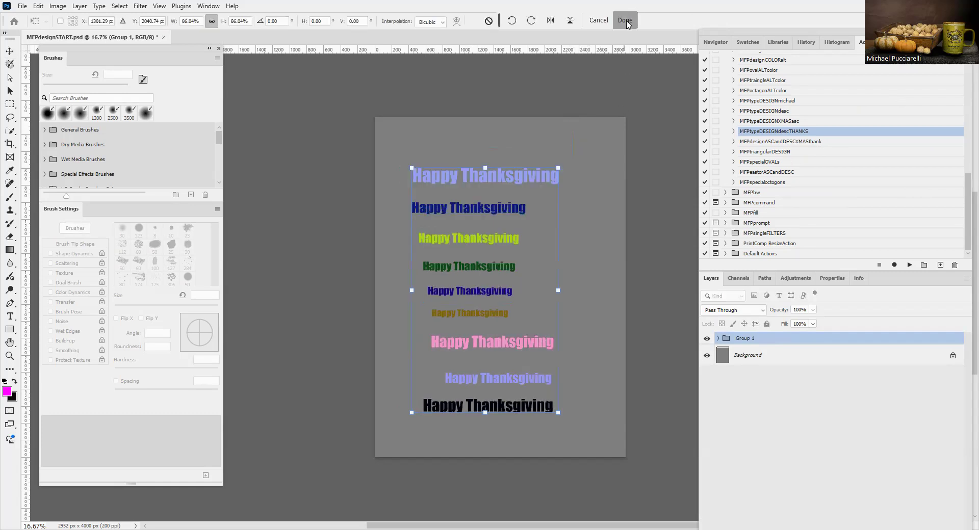
click(625, 22)
Revert the document to its saved black canvas and run the MFPtypeDESIGNXMASasc action.
key(F12)
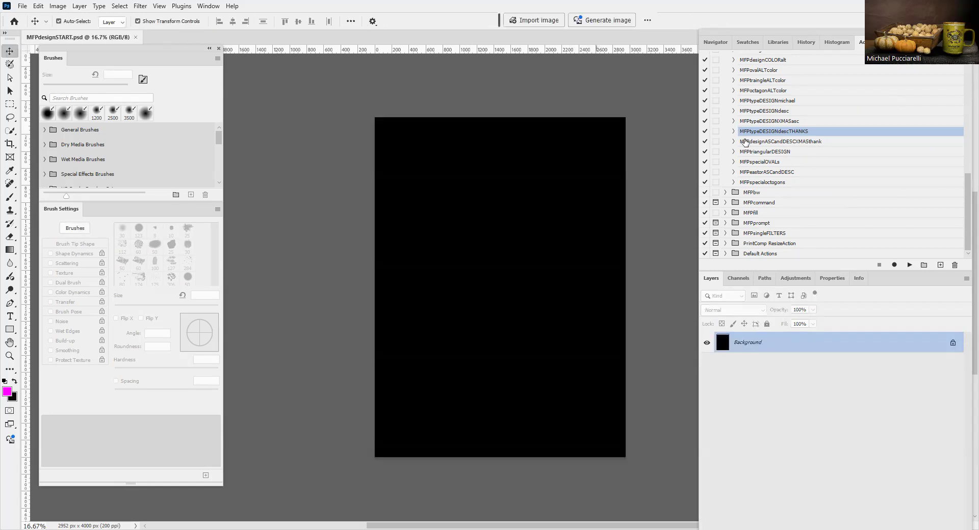
click(768, 123)
click(910, 265)
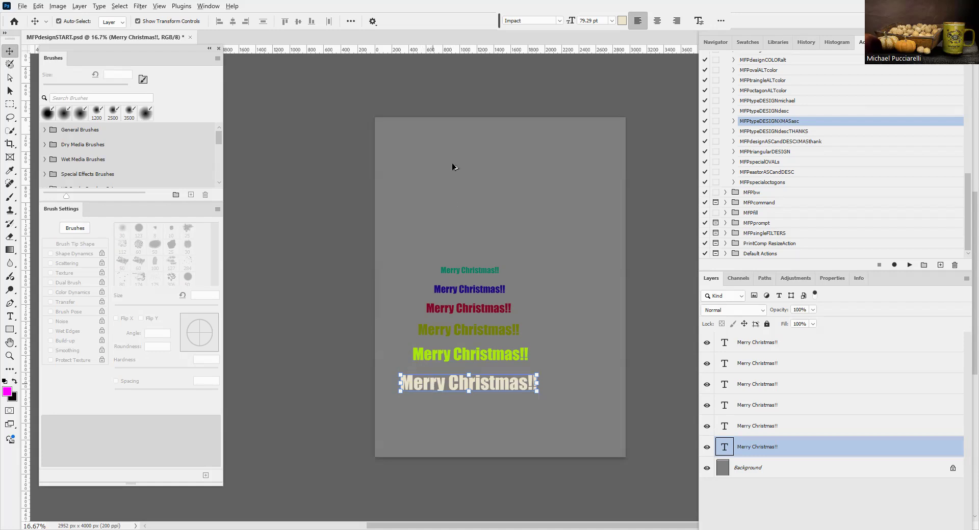
Place five copies of the beige Merry Christmas!! text in the empty area above the other lines.
drag(479, 145, 485, 152)
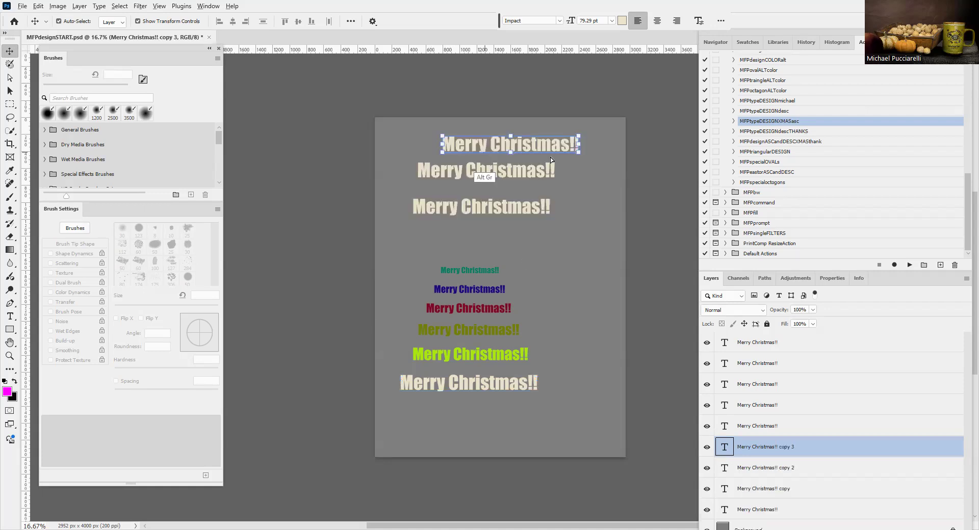
drag(549, 147, 542, 236)
drag(542, 235, 584, 261)
Set the text color of the lowest beige copy to 1d1c19 and the copy just above it to 3927c0.
click(624, 21)
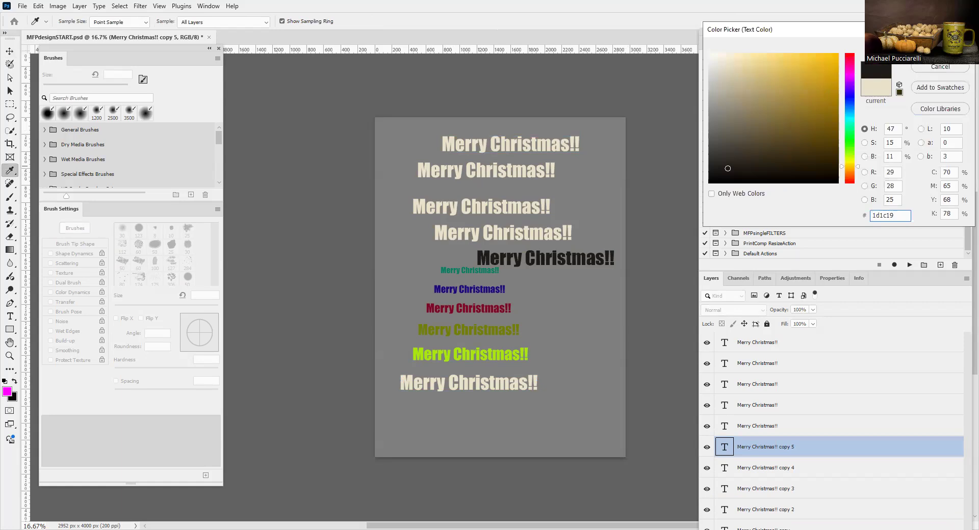
key(Return)
click(507, 234)
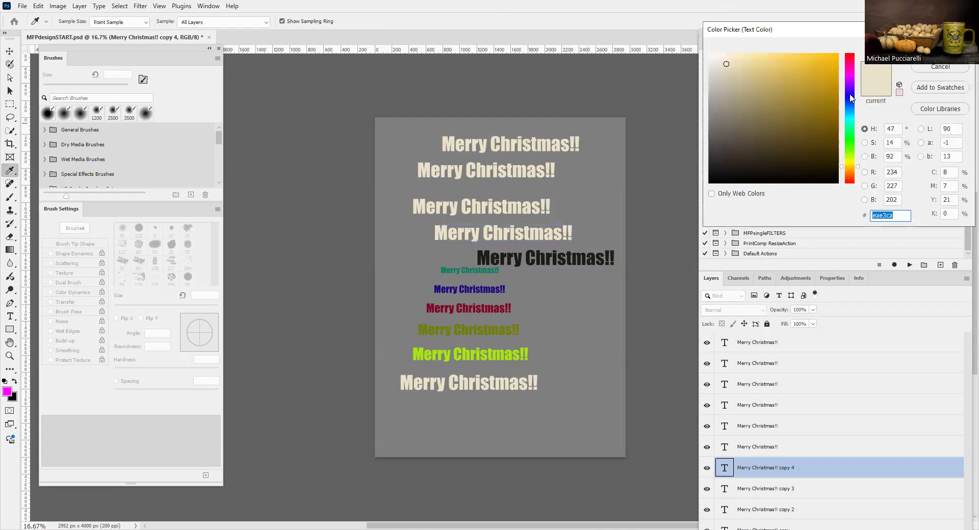
click(850, 95)
click(812, 85)
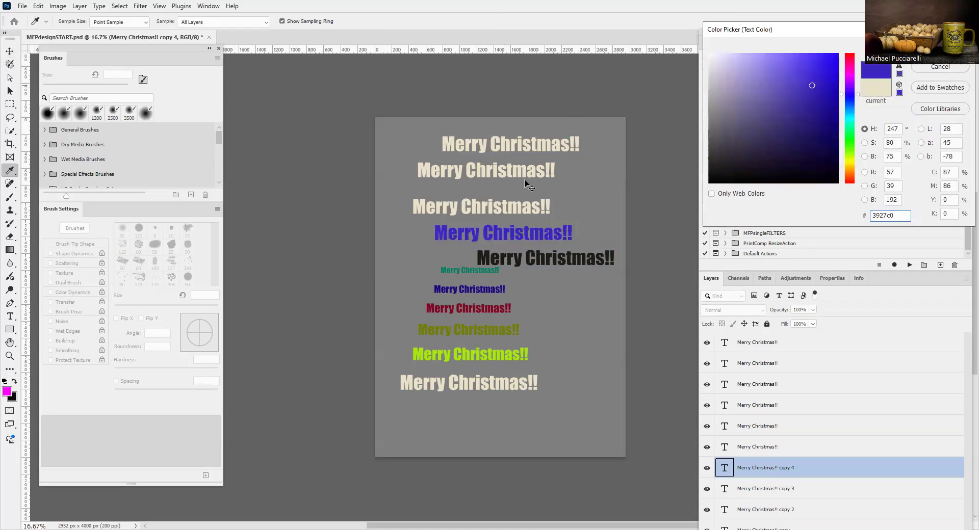
Set the text color of the beige Merry Christmas!! copy directly above the 3927c0 line to ead5ca.
key(Return)
click(528, 206)
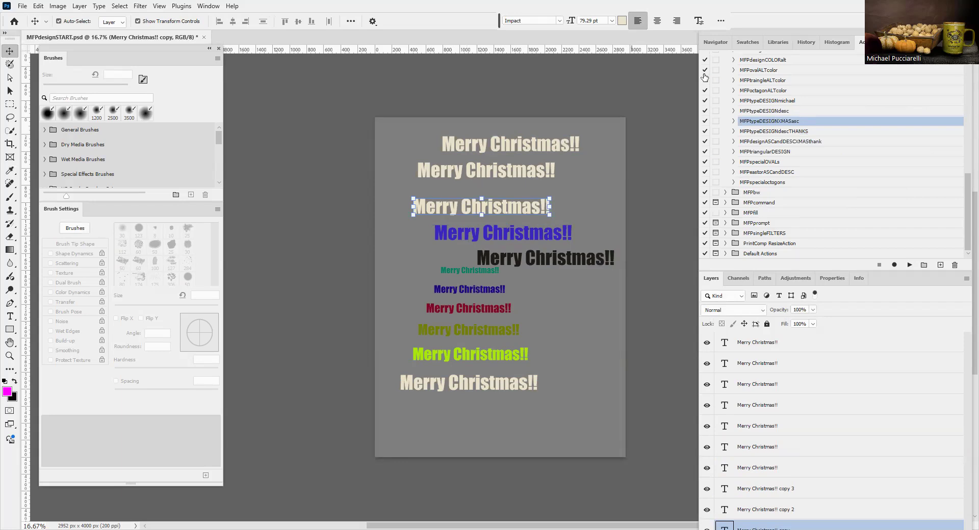
click(622, 21)
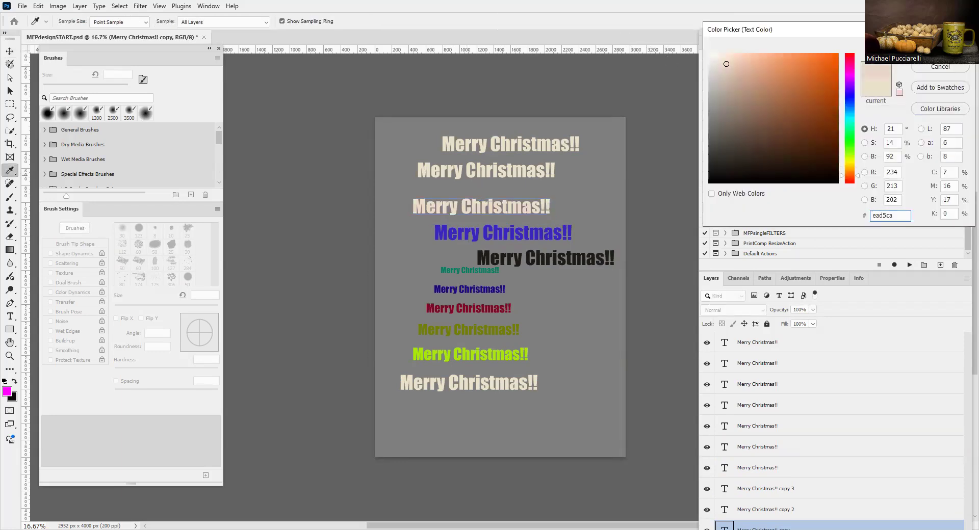
key(Return)
Revert the document to its saved black canvas and run the MFPtypeDESIGNdesc action.
click(734, 345)
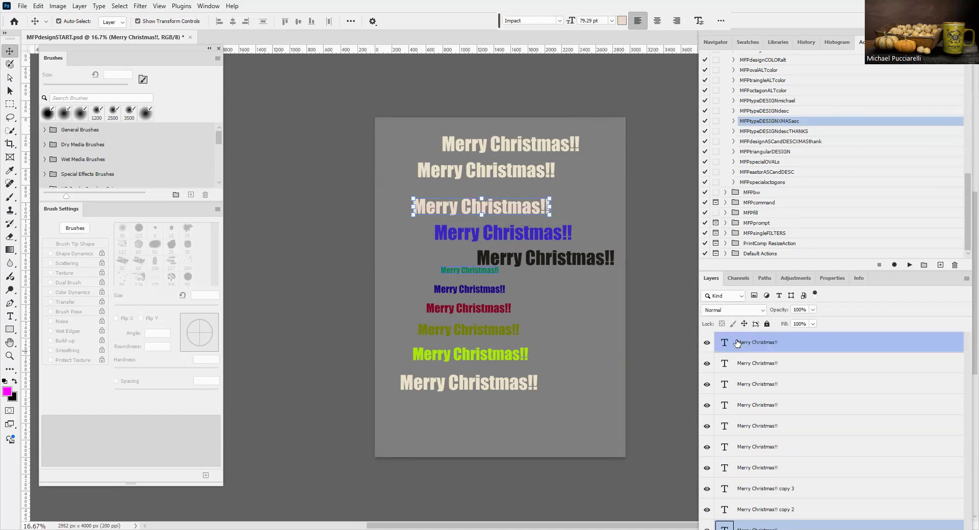
ctrl+click(738, 341)
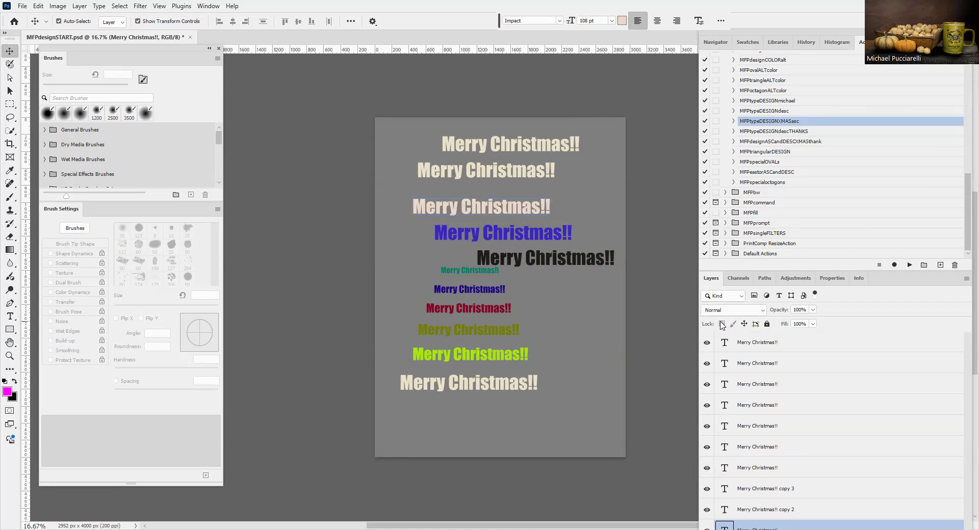
key(F12)
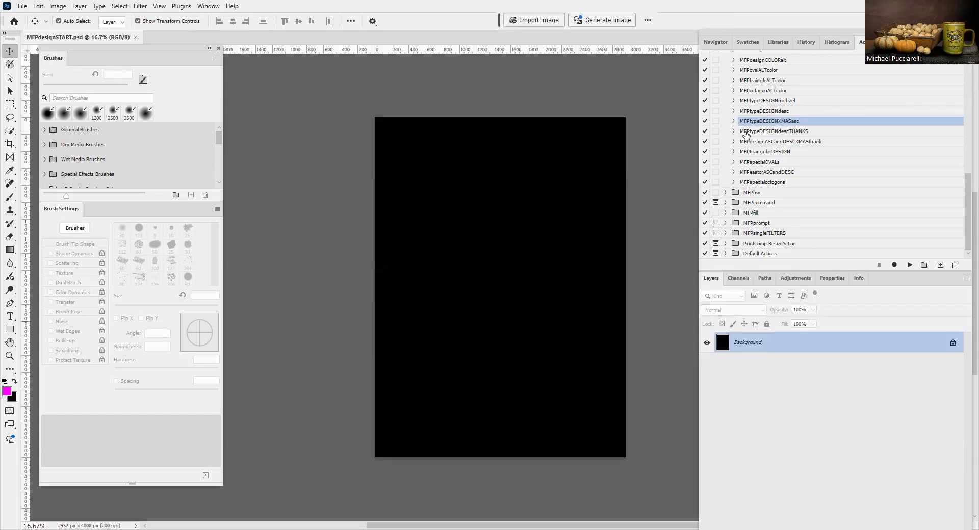
click(761, 111)
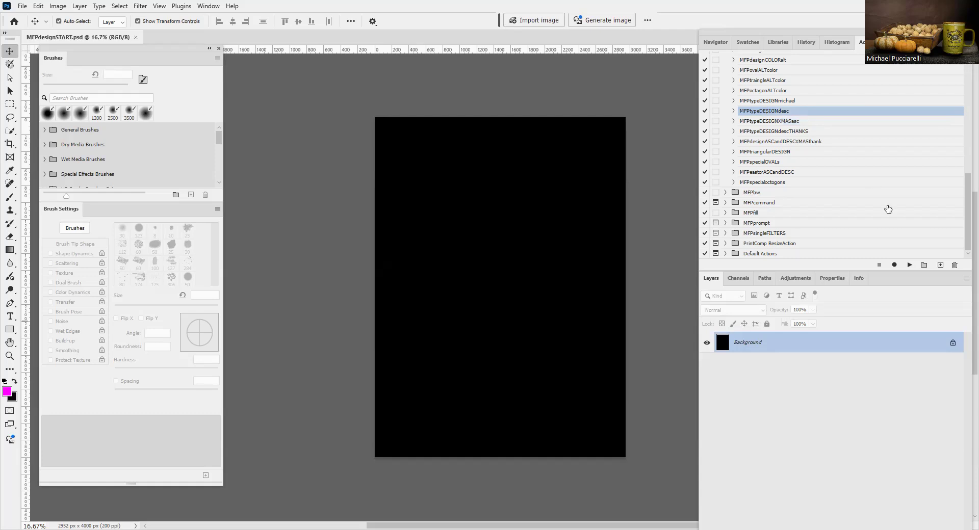
click(911, 265)
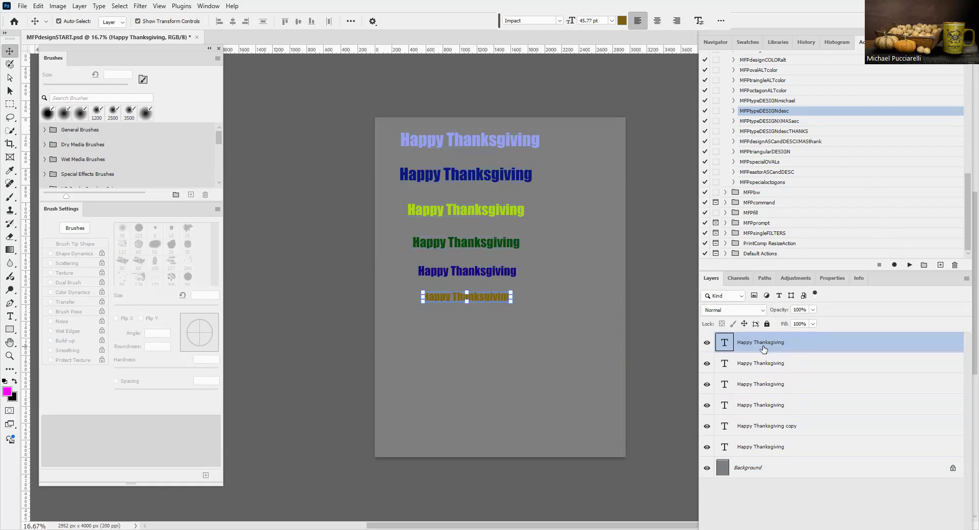
Group all six Happy Thanksgiving text layers and scale the group up to about 160%.
shift+click(757, 427)
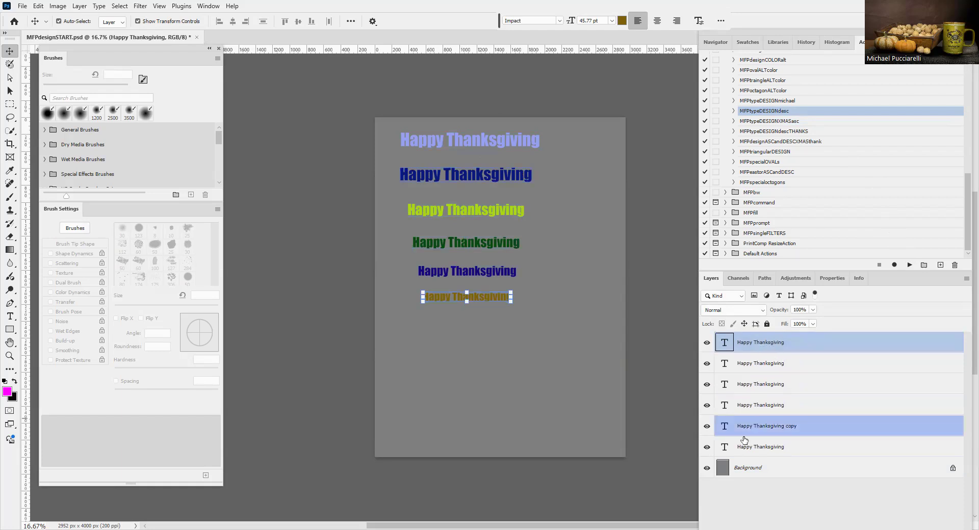
shift+click(741, 444)
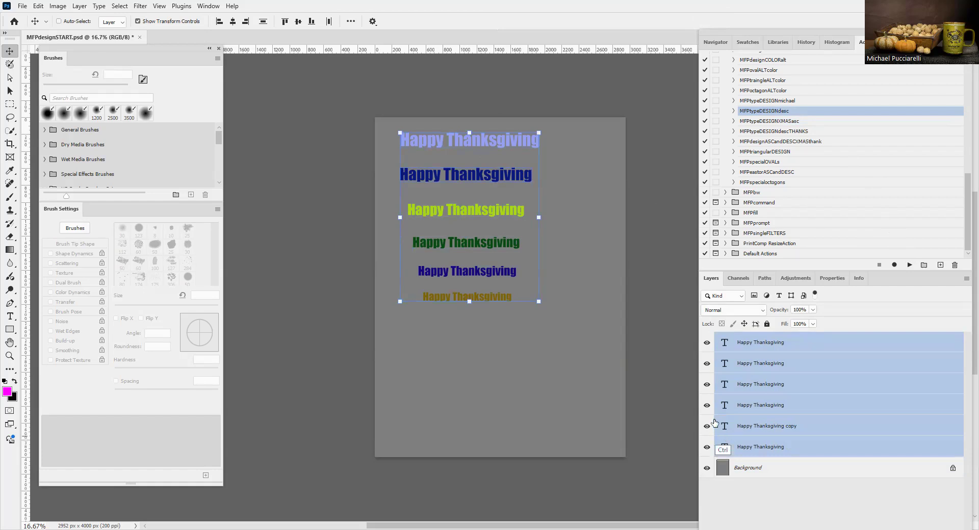
key(ctrl+g)
drag(540, 302, 552, 321)
drag(531, 369, 623, 404)
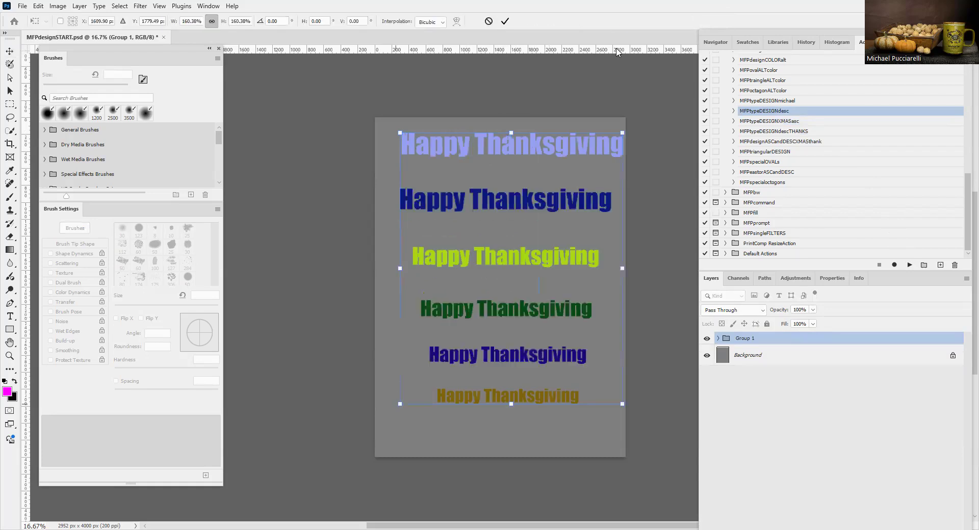
key(Return)
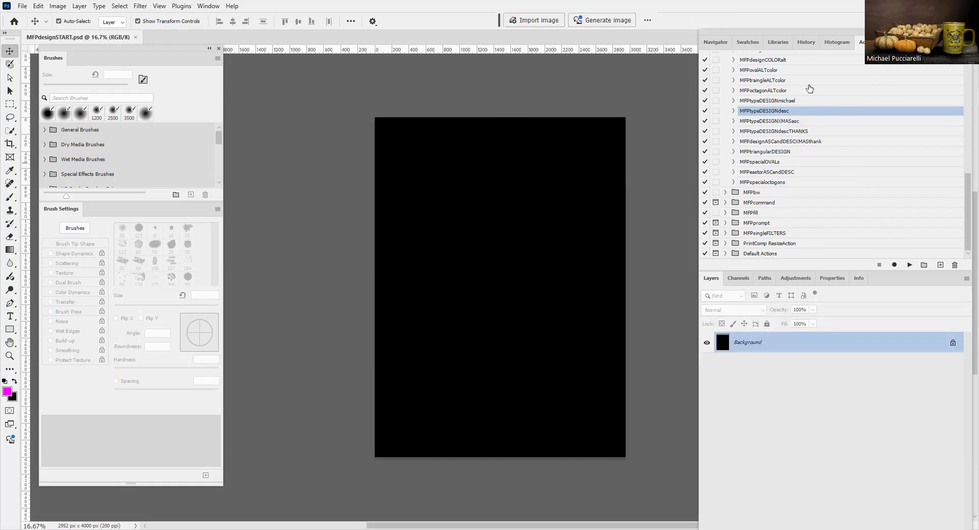
Run the type design action listed directly above MFPtypeDESIGNdesc on the black canvas.
click(769, 102)
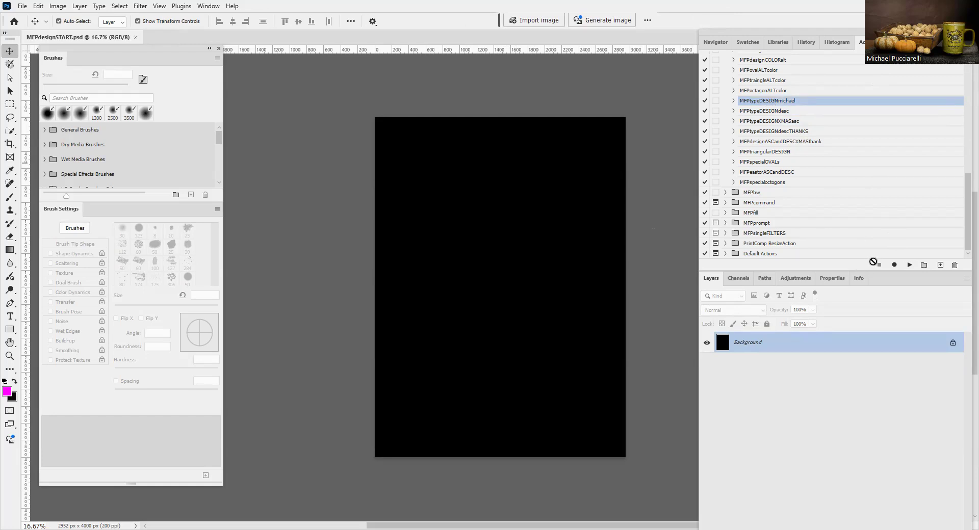
click(909, 264)
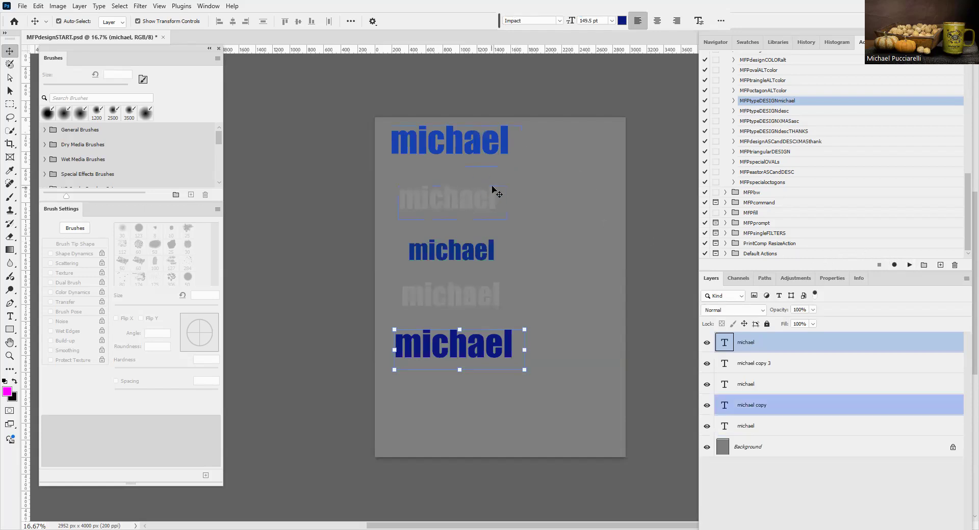
Group the five name text layers and enlarge the group proportionally until it spans most of the canvas height.
shift+click(738, 423)
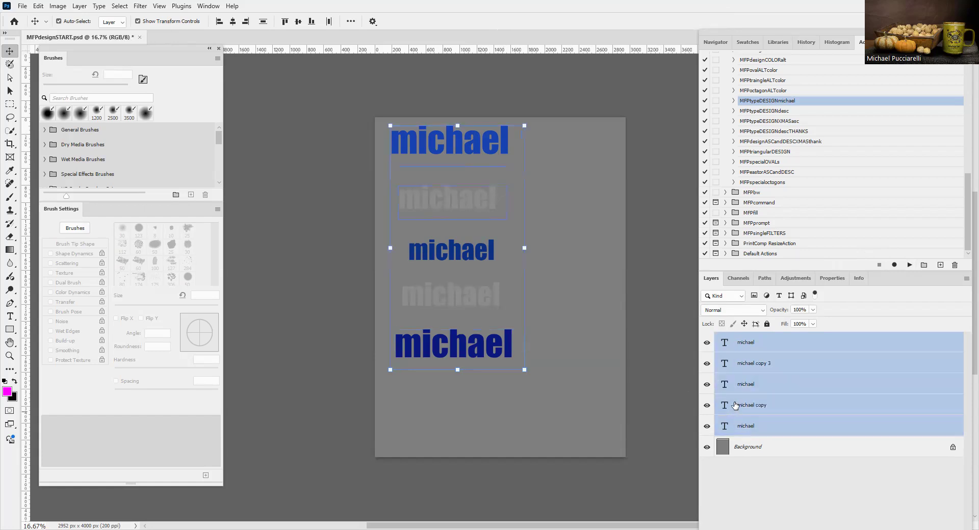
key(ctrl+g)
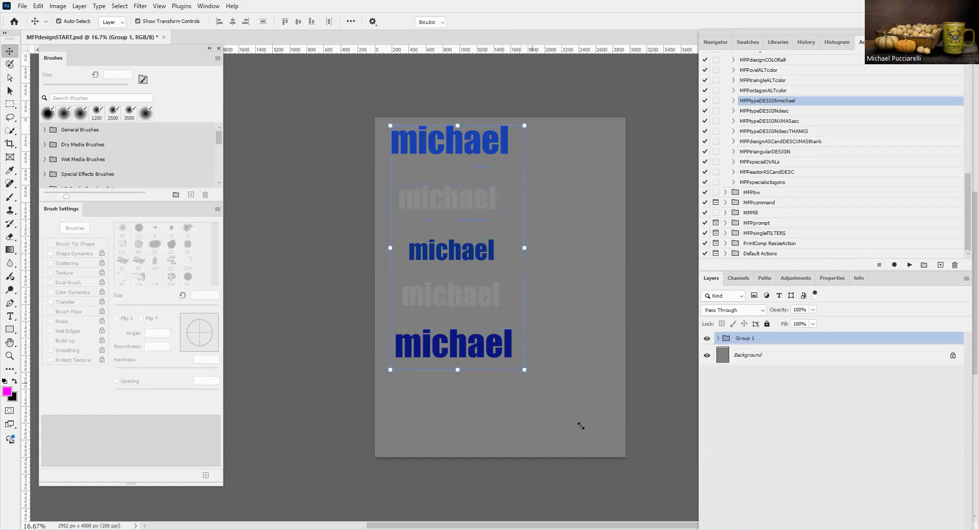
key(Return)
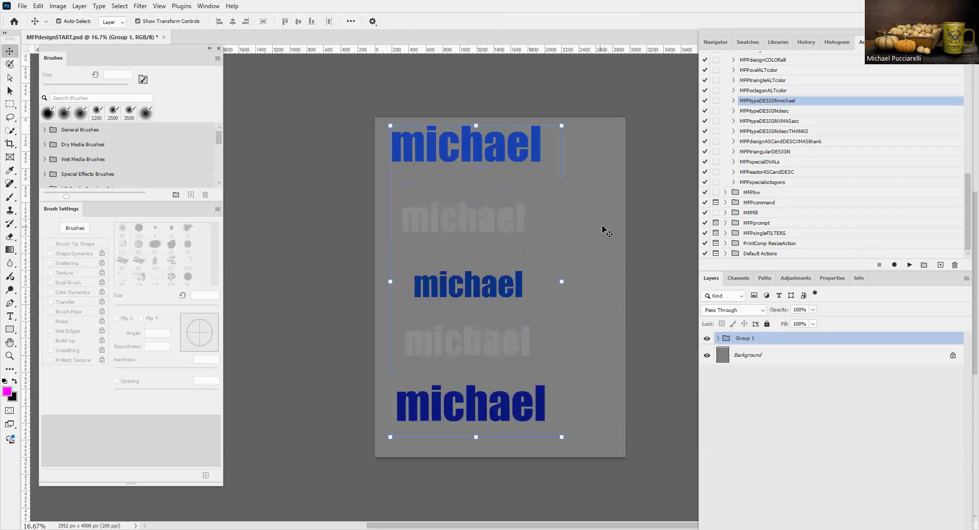
Revert the document to its saved black canvas and run the MFPoctagonALTcolor action.
key(F12)
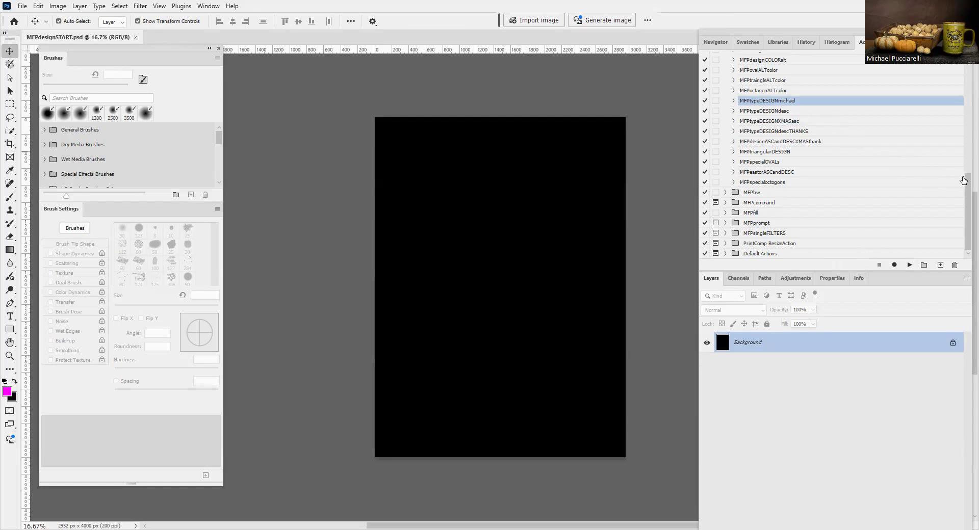
drag(966, 177, 965, 164)
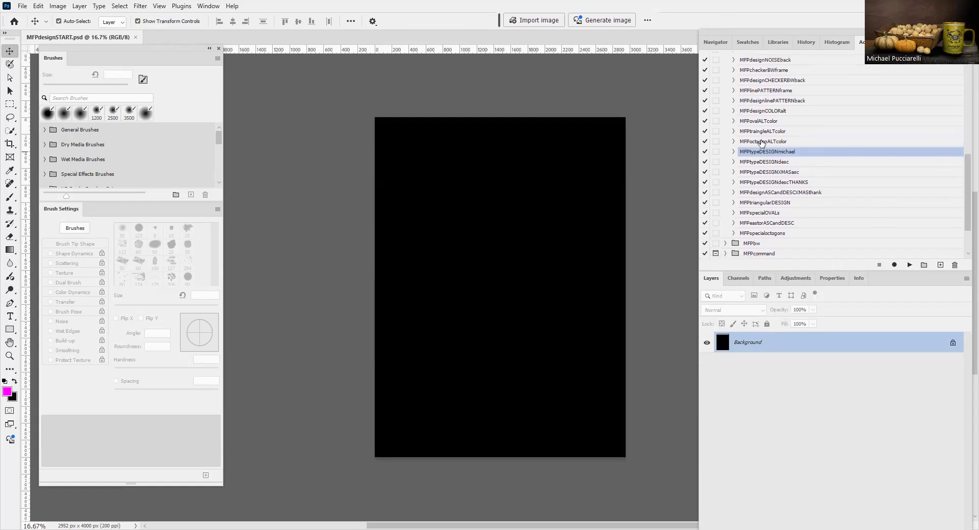
click(760, 144)
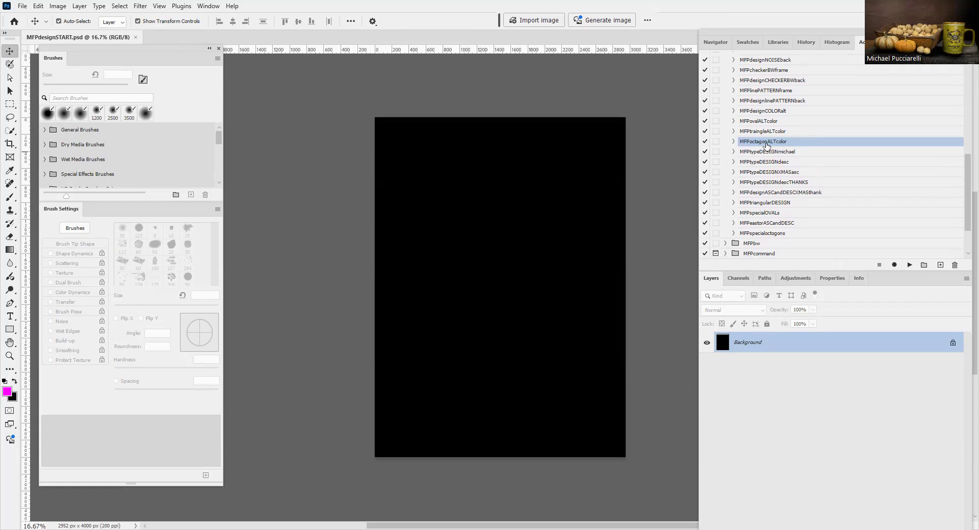
click(910, 265)
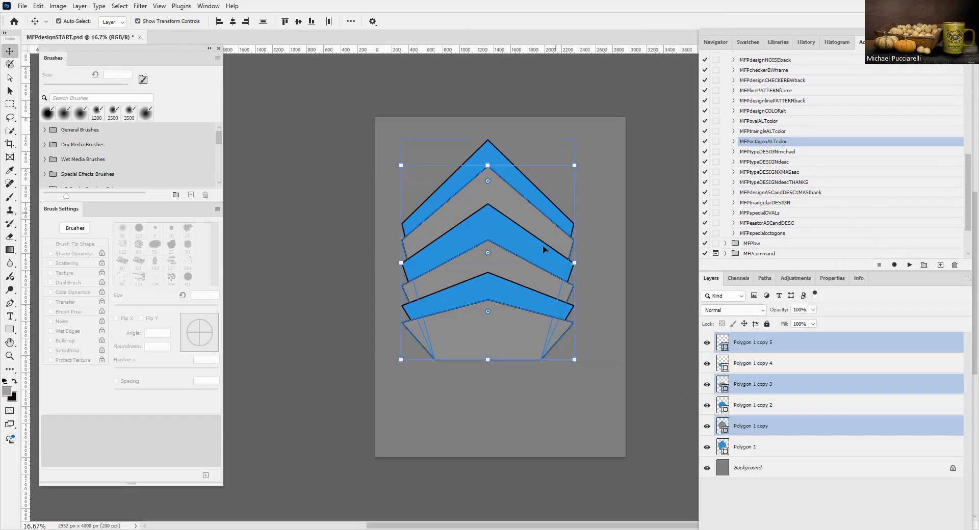
Select the Polygon 1 copy 5 and Polygon 1 copy 4 shape layers together.
click(758, 344)
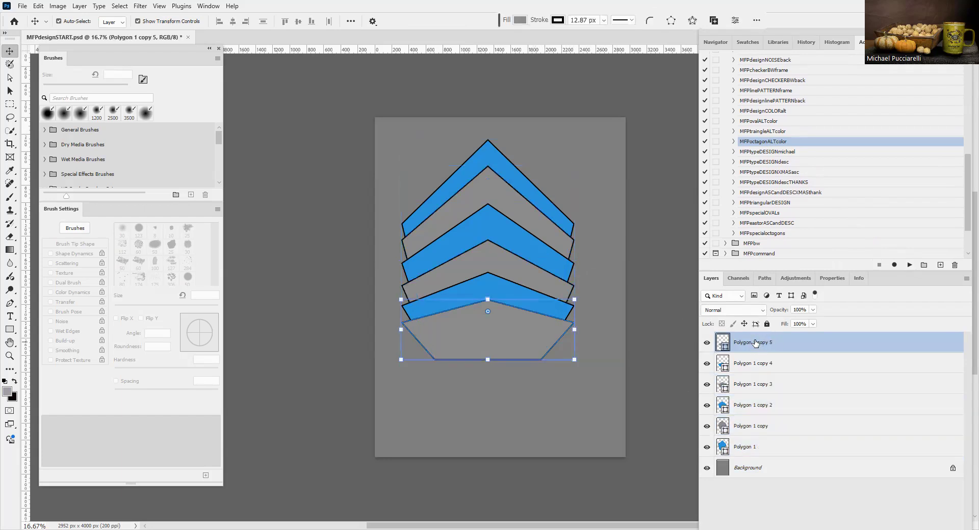
shift+click(747, 365)
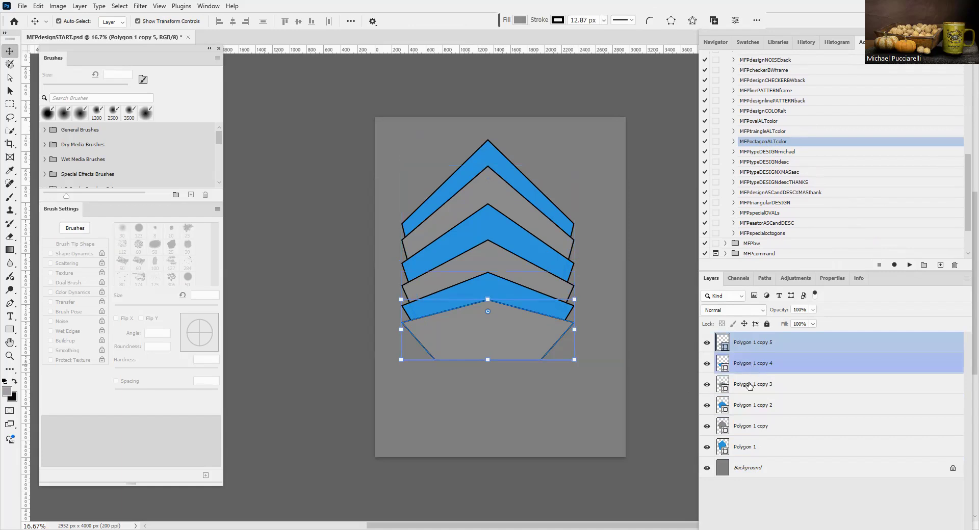
Group all six polygon layers and enlarge the group proportionally to cover most of the canvas.
shift+click(750, 386)
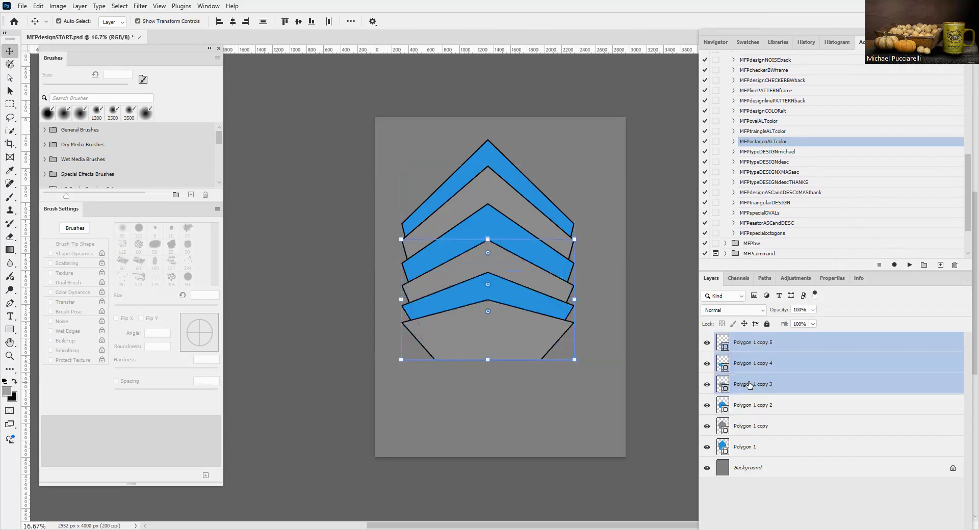
ctrl+click(743, 363)
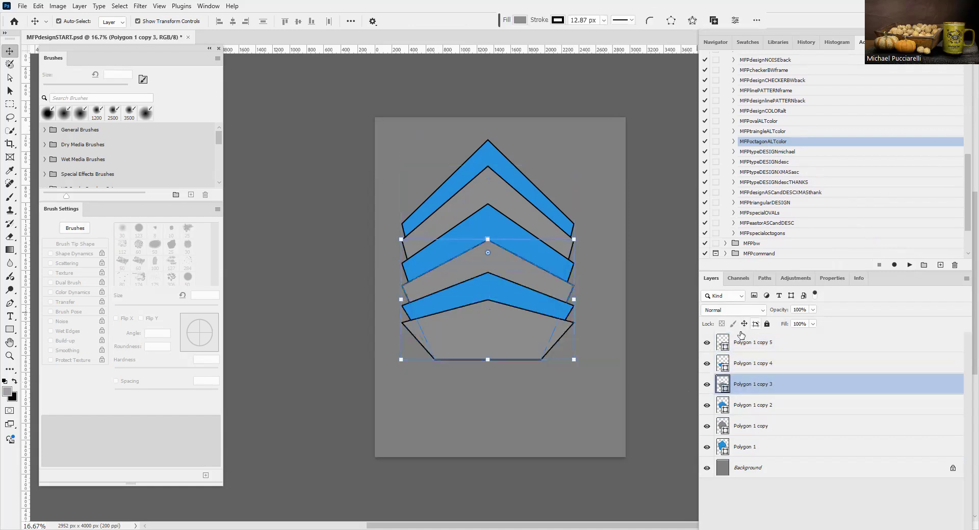
click(767, 348)
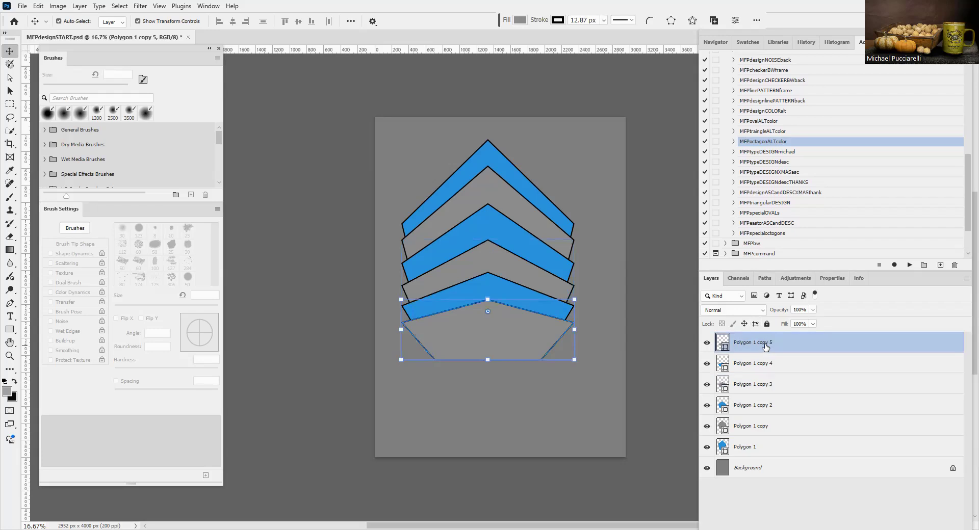
shift+click(752, 447)
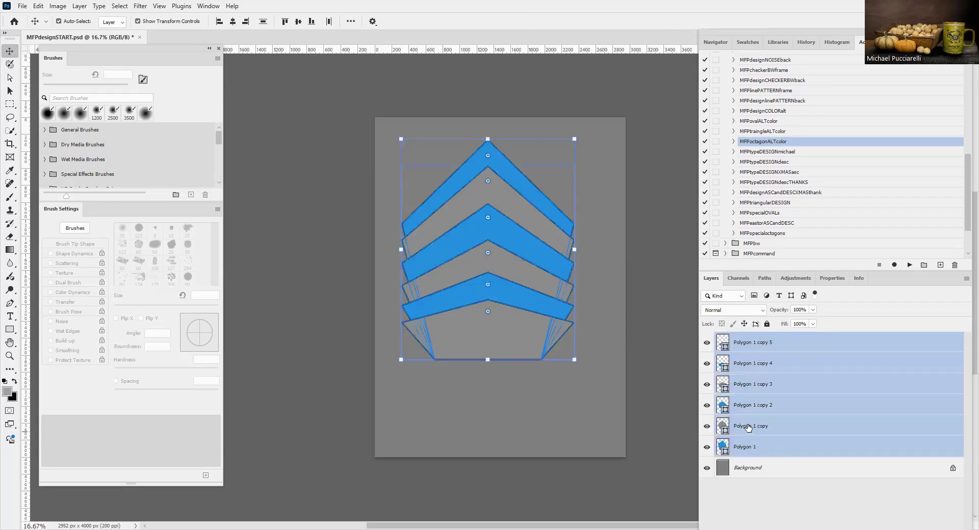
key(ctrl+g)
drag(575, 139, 562, 158)
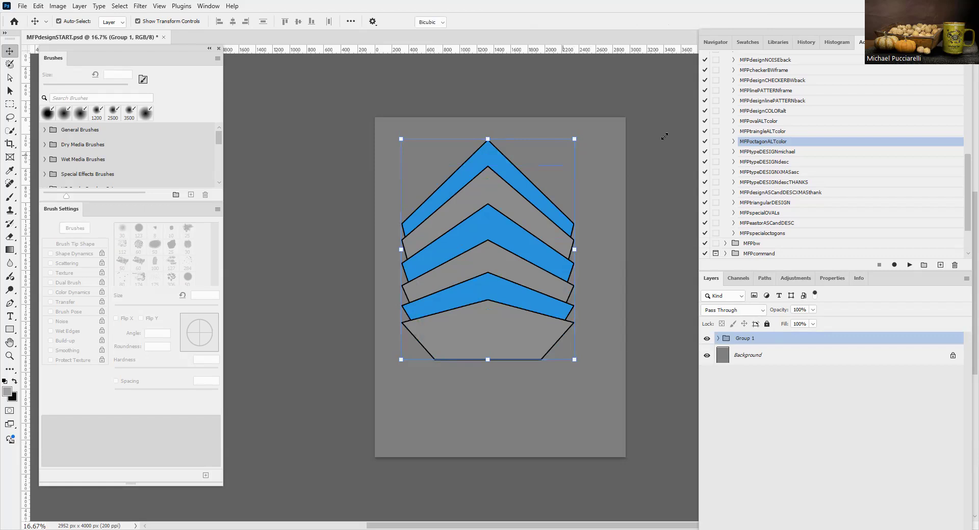
click(625, 22)
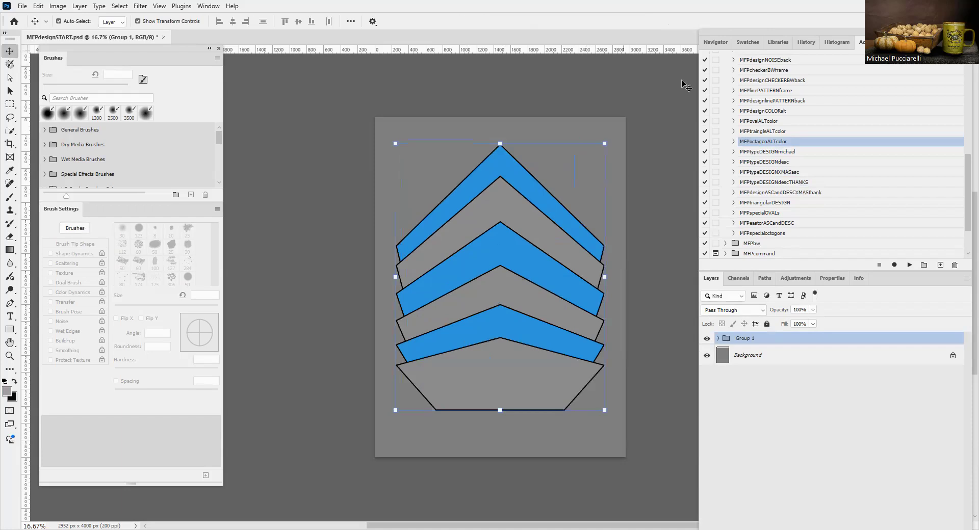
Revert the document to its saved version and play the MFPtraingleALTcolor action.
key(F12)
click(764, 132)
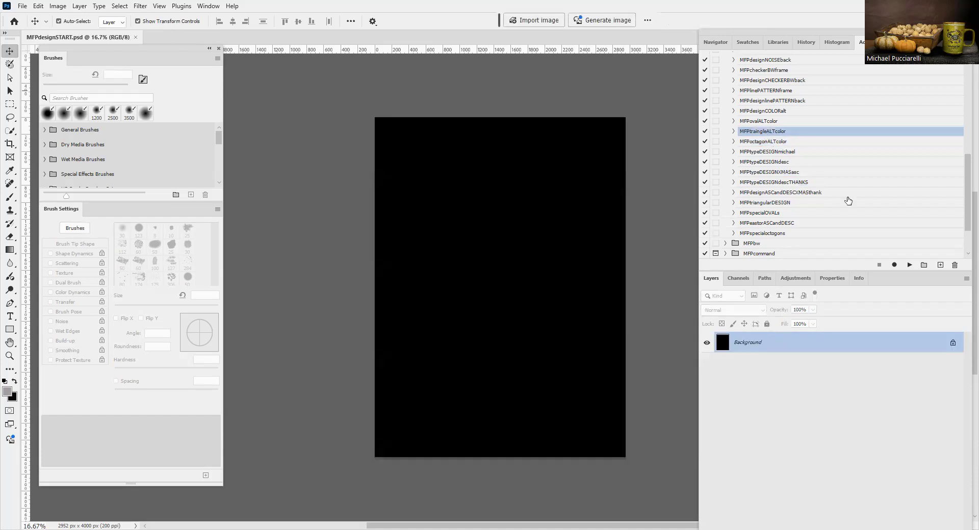
click(910, 265)
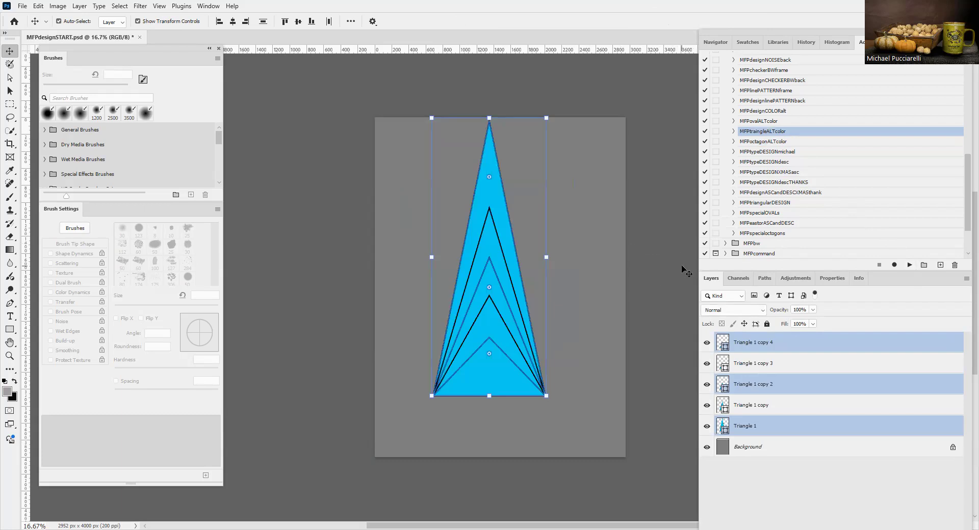
Fill Triangle 1 copy 4 with black and Triangle 1 copy 2 with the olive yellow from the Dark swatches.
click(738, 341)
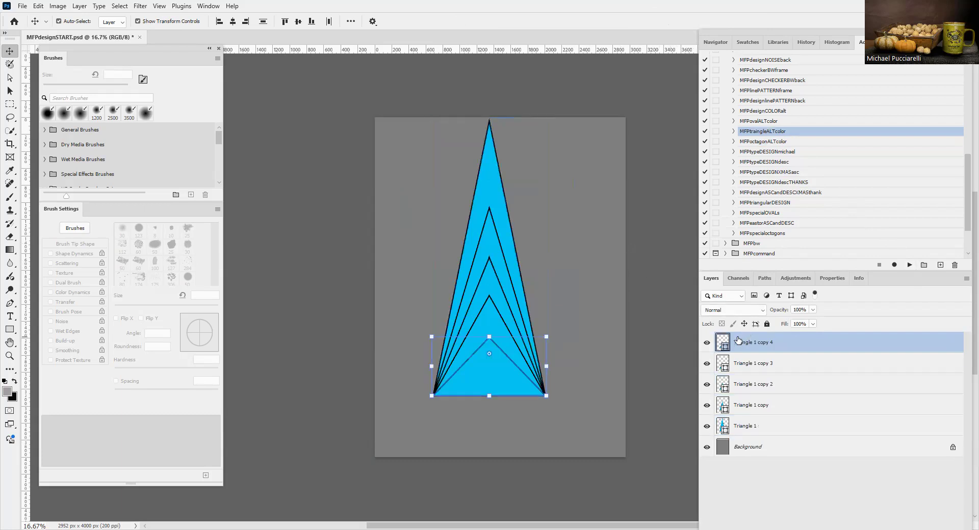
click(547, 74)
ctrl+click(735, 390)
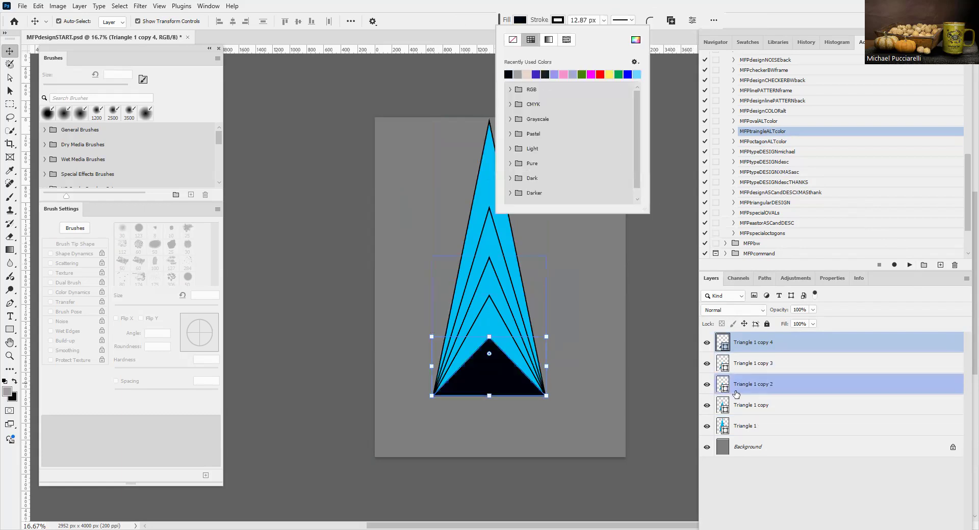
click(736, 393)
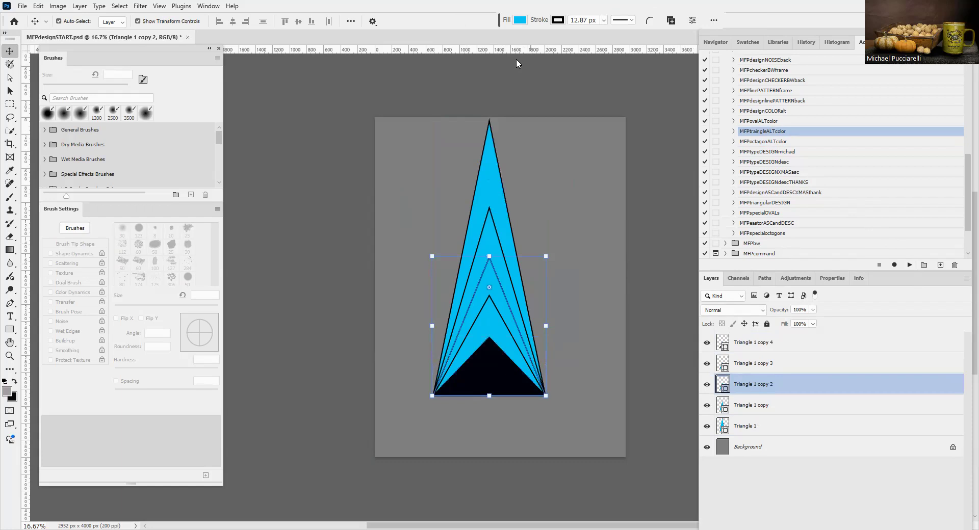
click(520, 19)
click(511, 178)
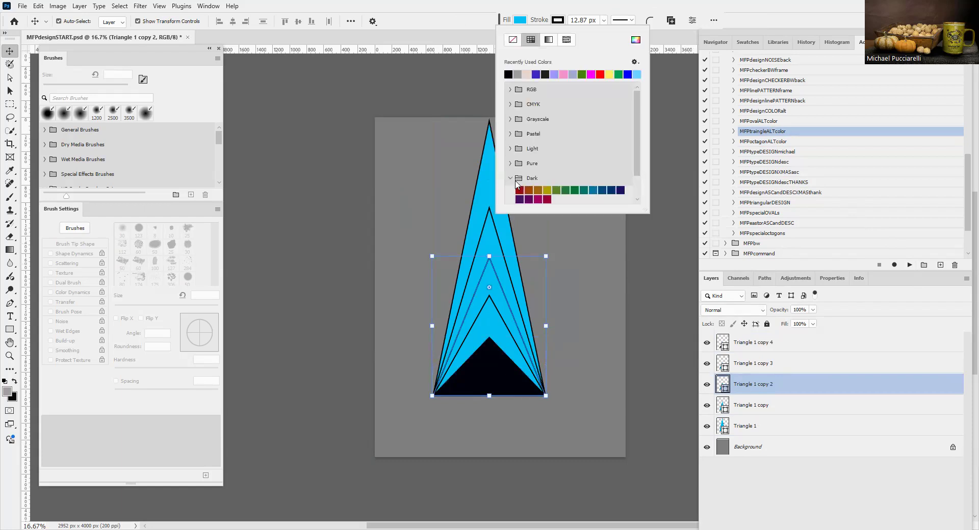
click(548, 190)
Fill the tallest triangle, Triangle 1, with black.
ctrl+click(738, 430)
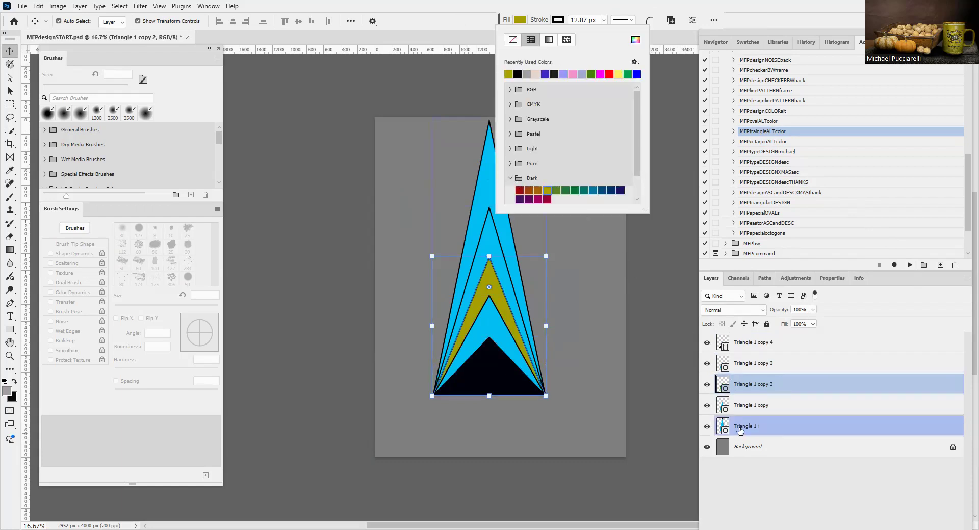
click(740, 431)
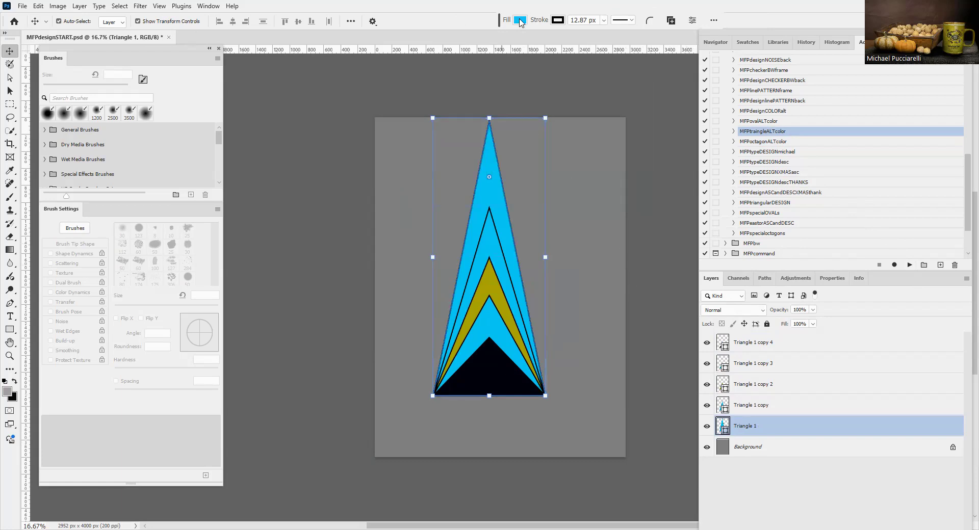
click(521, 20)
click(518, 74)
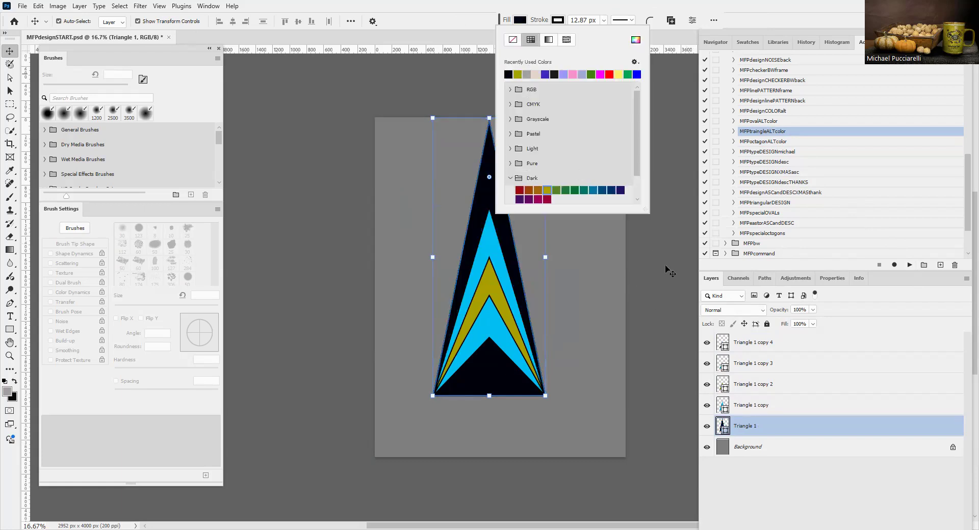
Combine all five triangle layers into one group.
click(736, 428)
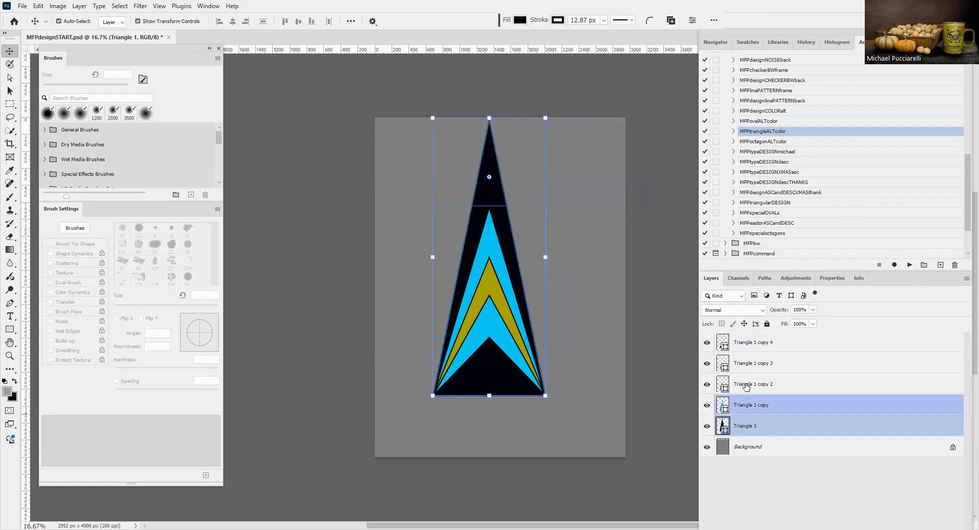
shift+click(746, 343)
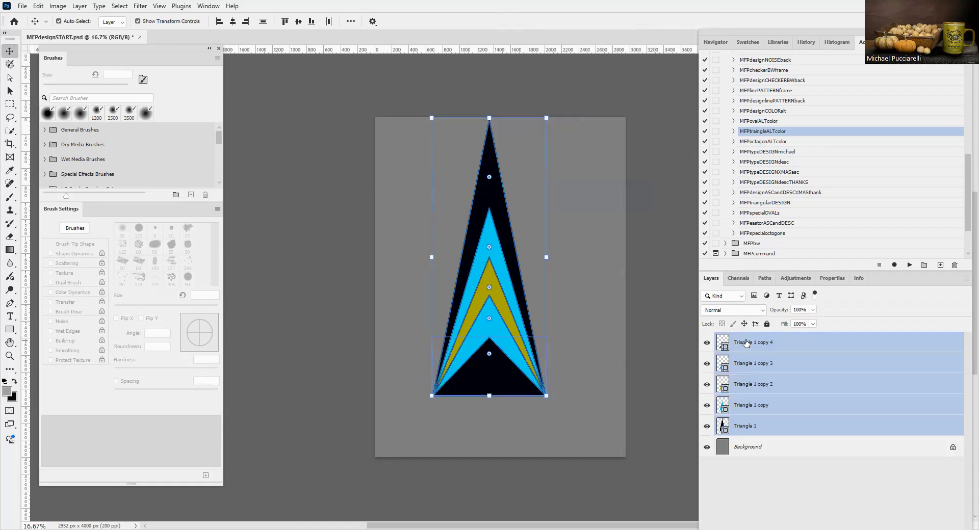
key(ctrl+g)
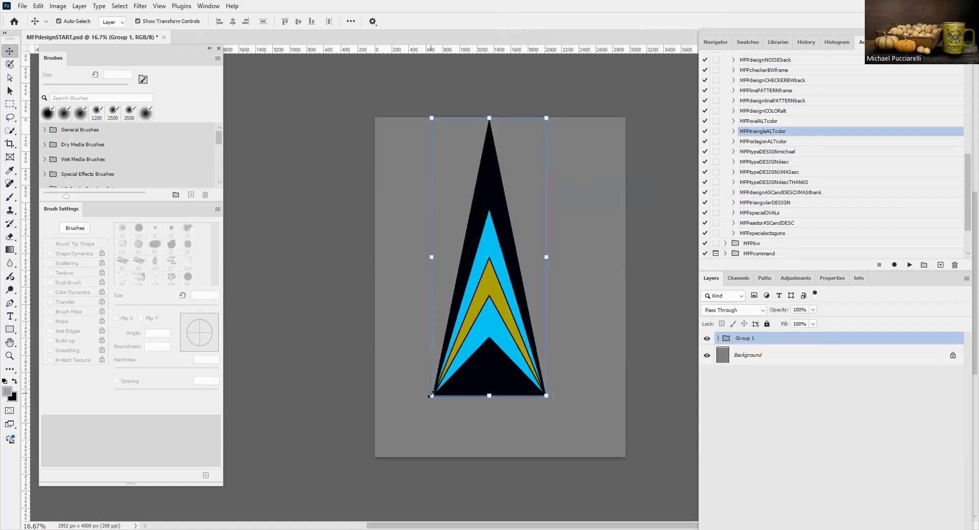
Scale the triangle group up proportionally to nearly the full height of the canvas.
mouse_move(432, 397)
mouse_down()
mouse_move(415, 406)
mouse_move(416, 437)
mouse_up()
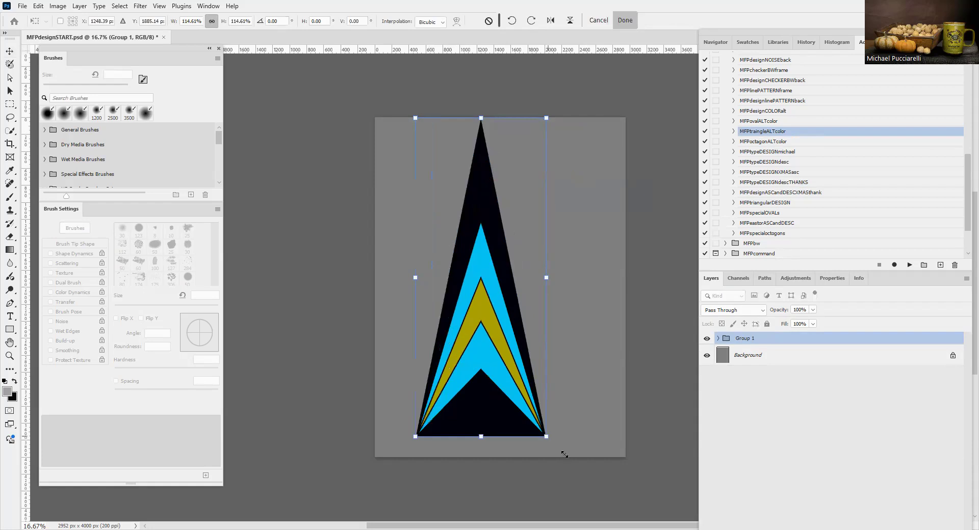
click(623, 20)
drag(556, 119, 536, 138)
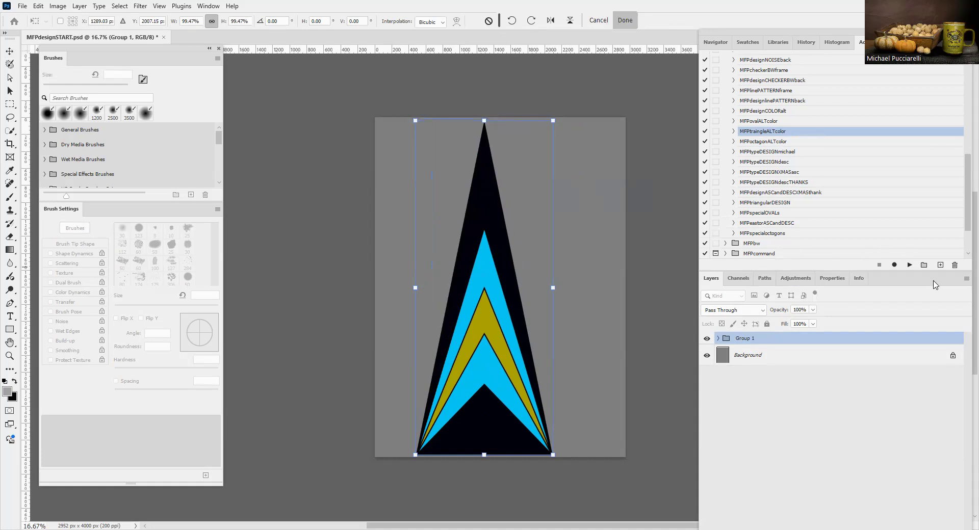
click(966, 280)
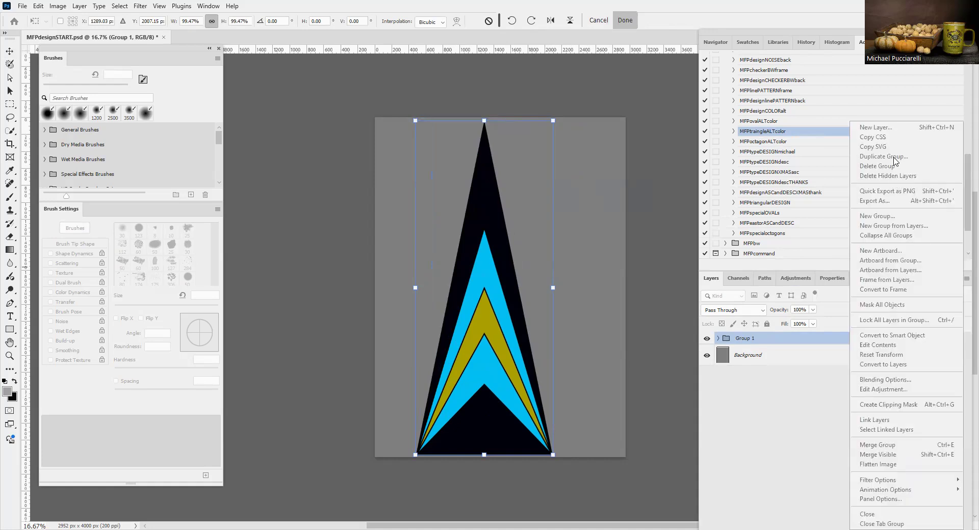
click(627, 18)
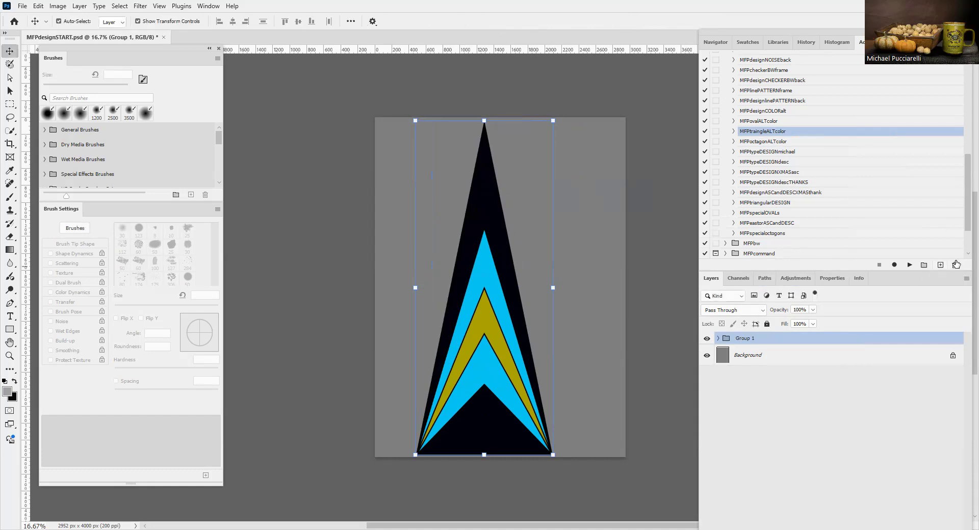
Duplicate the triangle group within the same document as Group 1 copy.
click(966, 281)
click(906, 158)
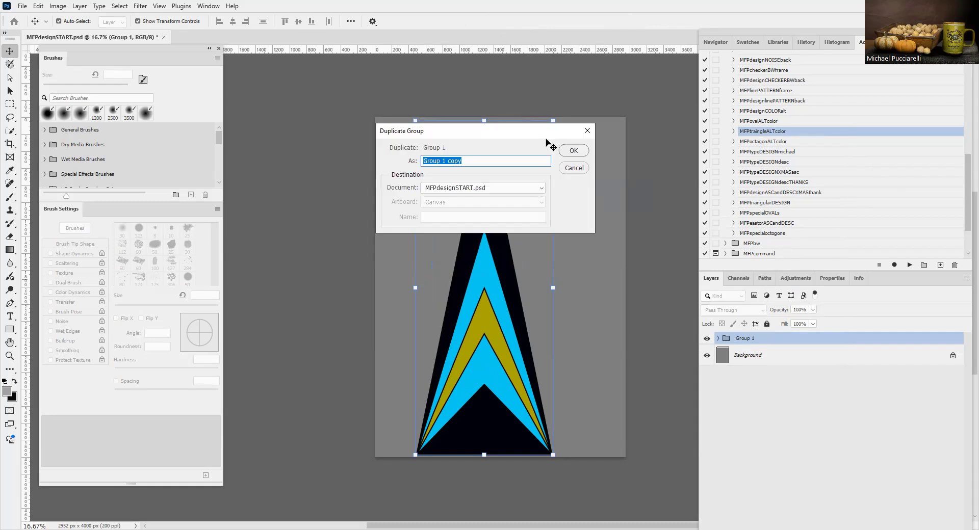
click(574, 151)
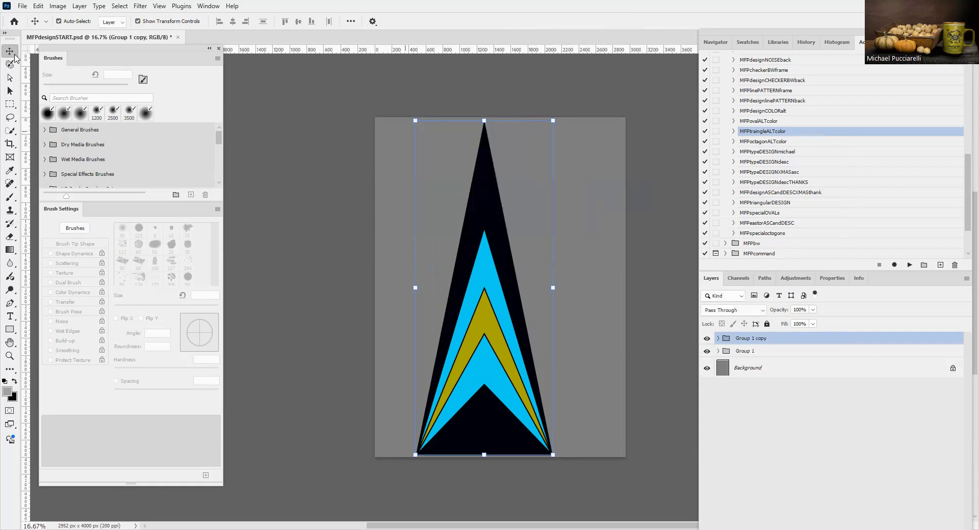
Select Group 1 and collapse both triangle groups in the layer stack.
click(480, 247)
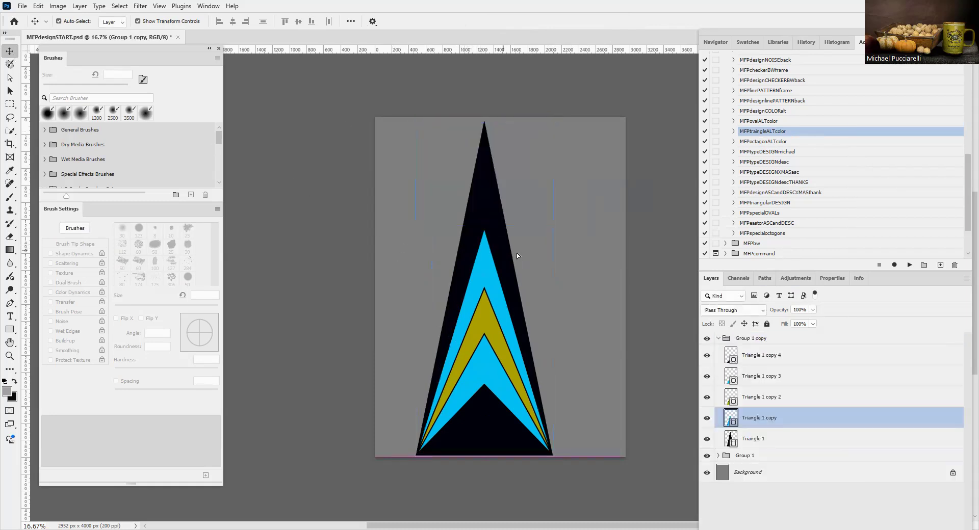
click(480, 249)
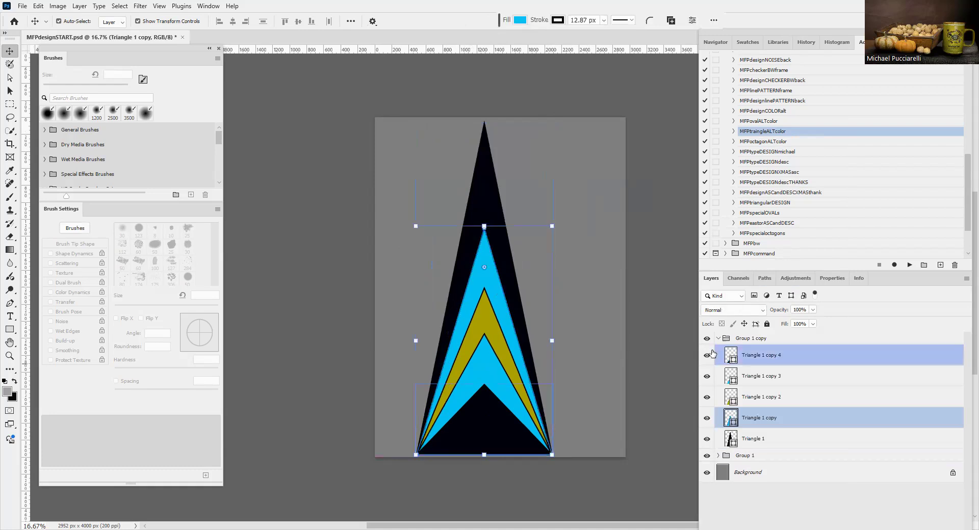
click(719, 456)
click(726, 457)
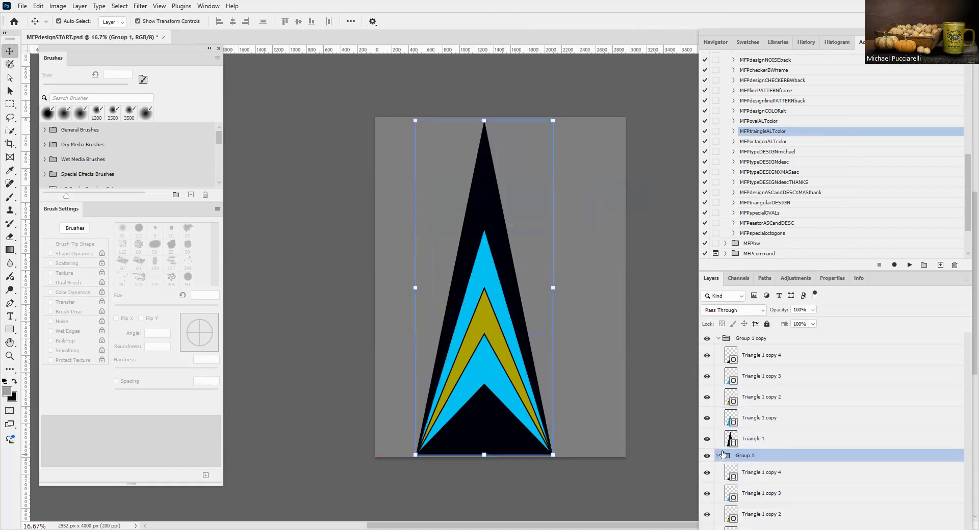
click(718, 338)
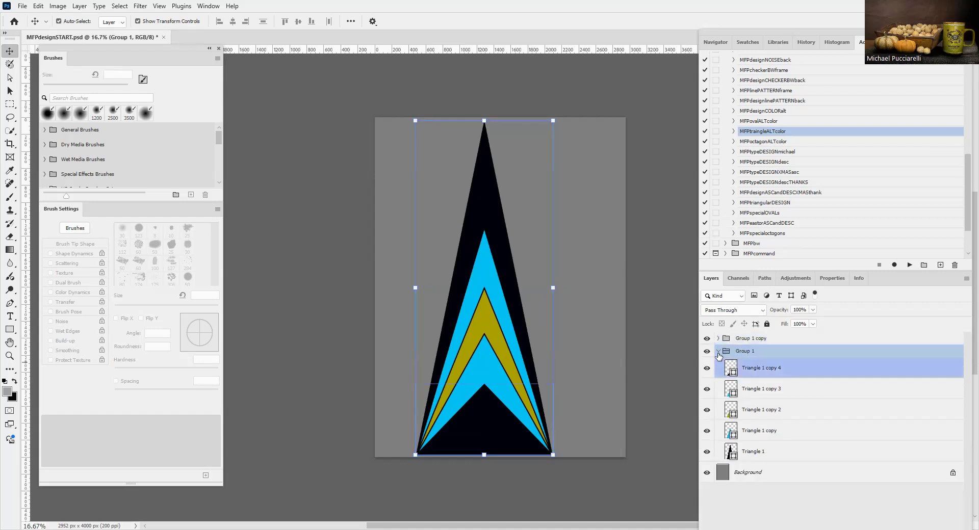
click(718, 351)
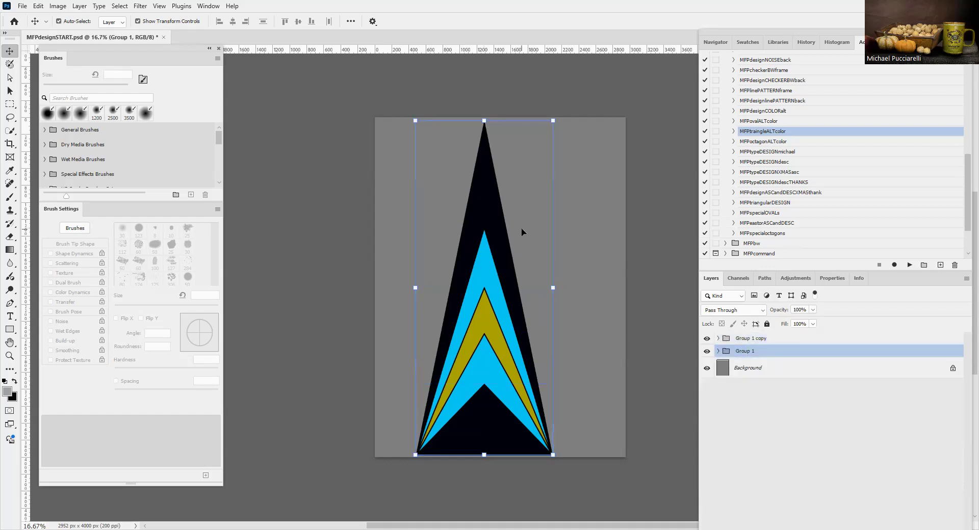
drag(565, 234, 9, 63)
Revert the document to its saved version and play the MFPovalALTcolor action.
ctrl+click(808, 379)
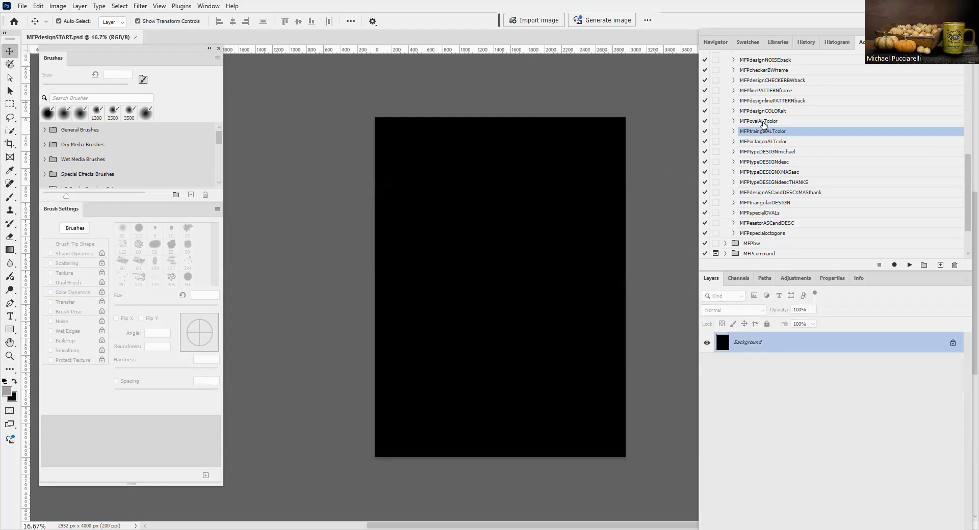
click(763, 121)
click(909, 264)
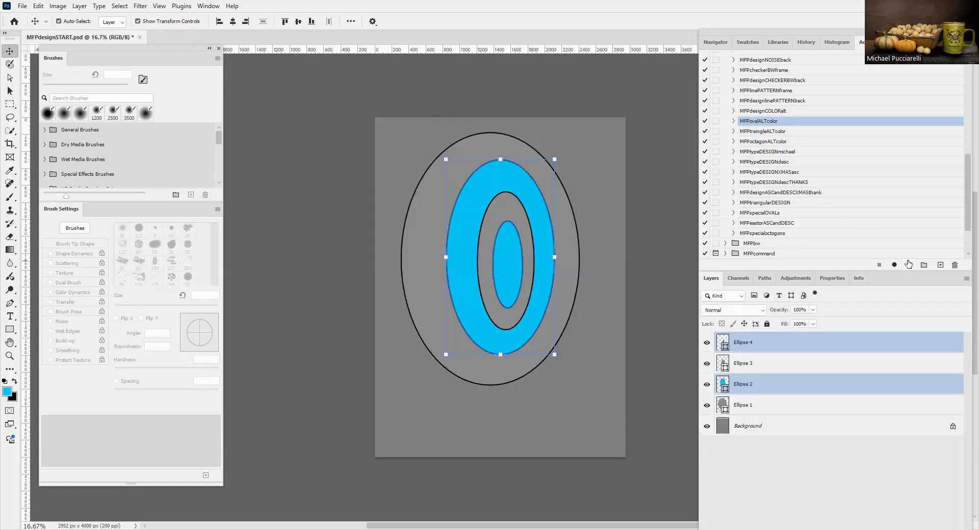
Change the fill of Ellipse 2 and Ellipse 4 to the dark green from the recently used colors.
click(10, 329)
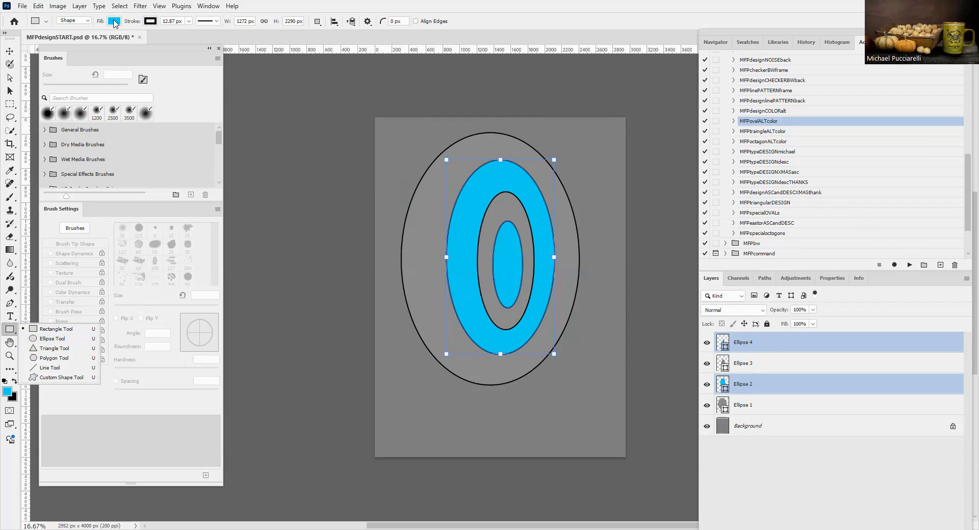
click(114, 21)
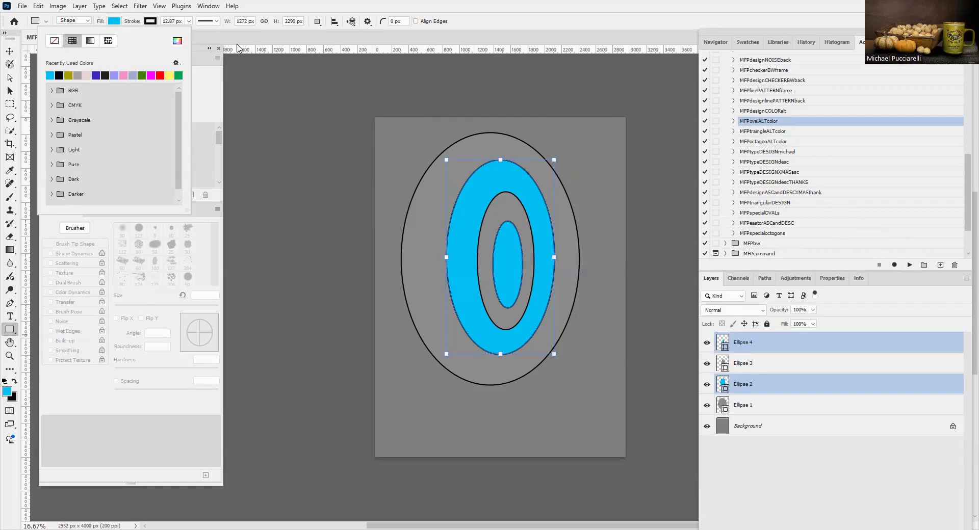
click(114, 22)
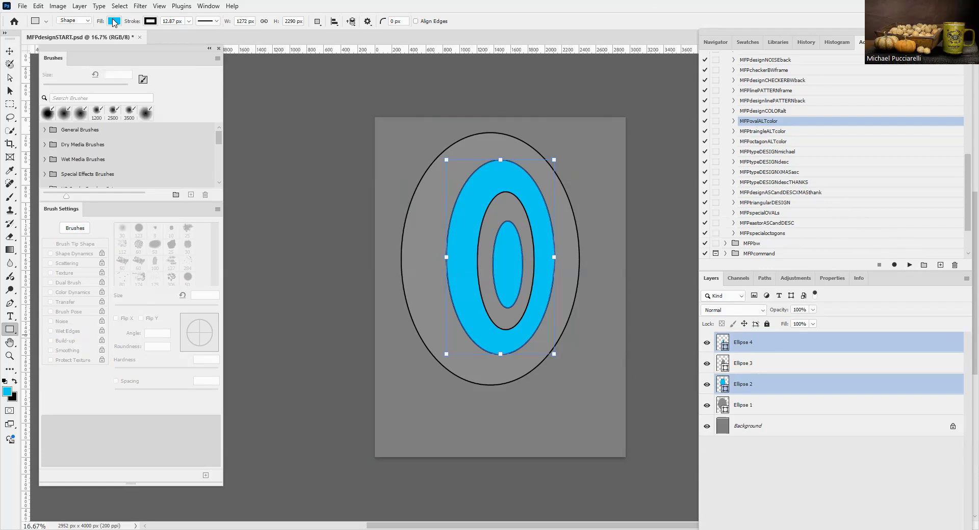
click(114, 22)
click(143, 75)
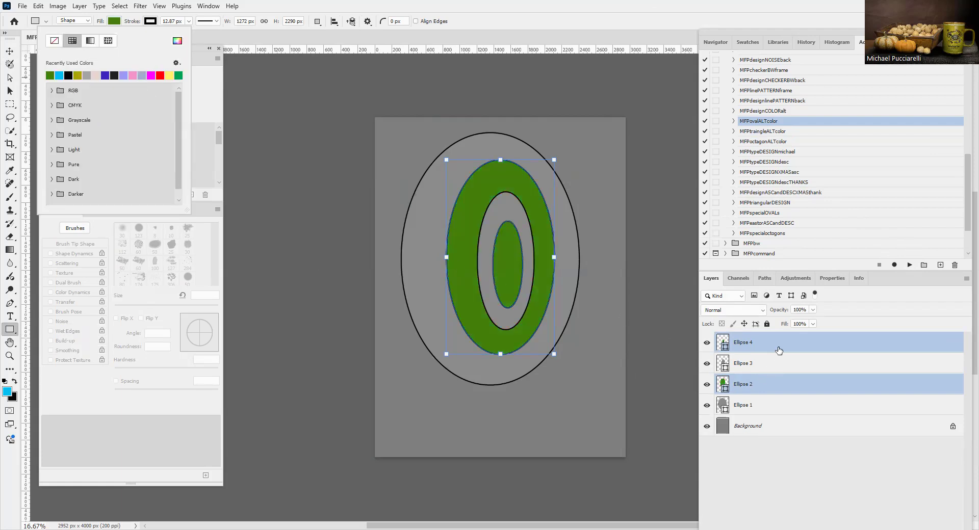
Group the four ellipse layers, Ellipse 1 through Ellipse 4, and switch to the Move tool.
ctrl+click(754, 391)
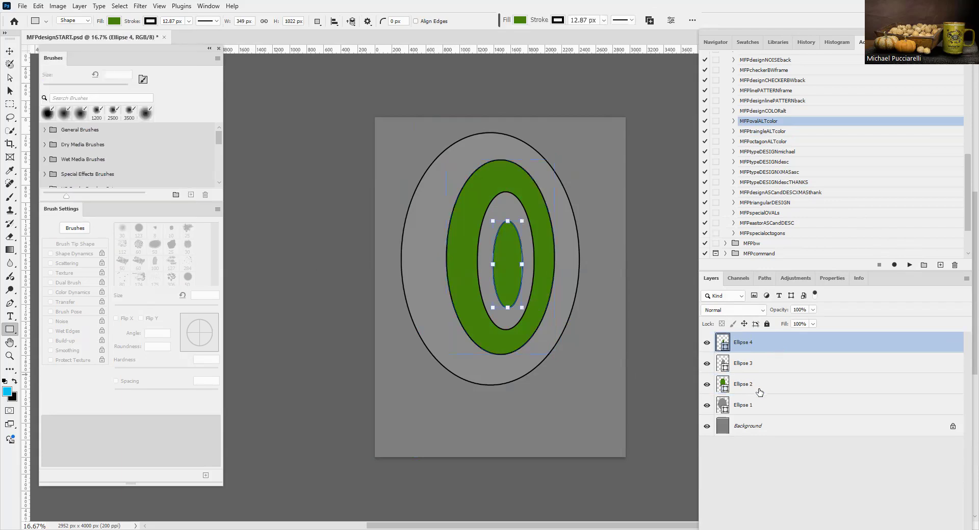
shift+click(760, 408)
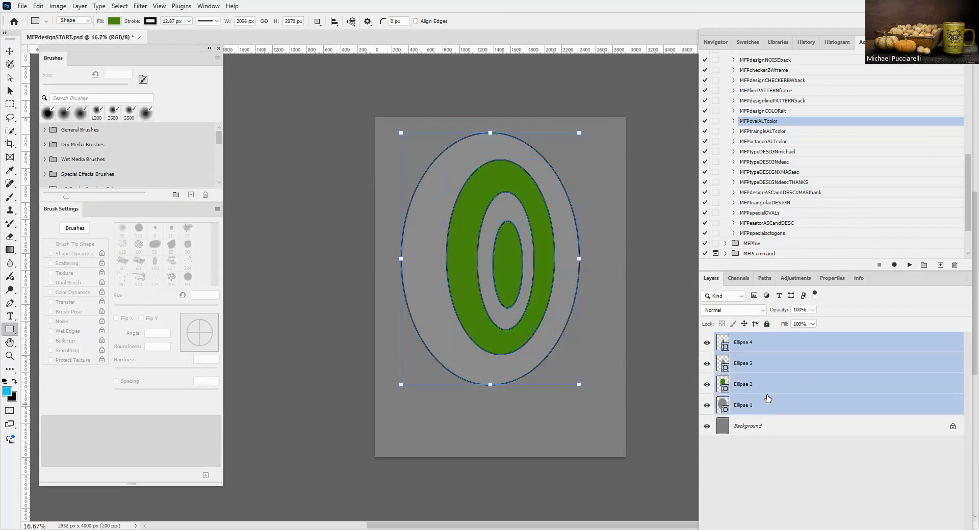
key(ctrl+g)
key(v)
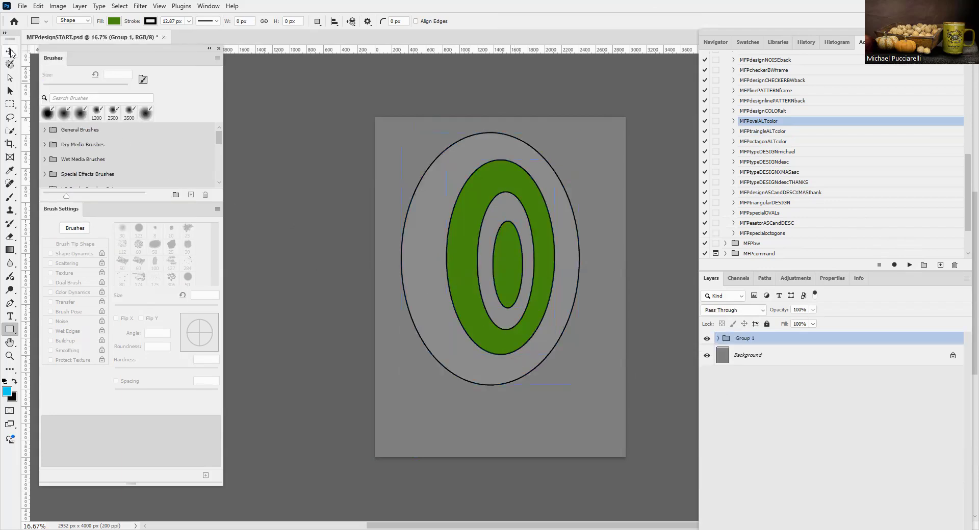
Scale the ellipse group proportionally to about 133% and reposition it so the outer oval fits within the canvas.
drag(400, 386, 386, 399)
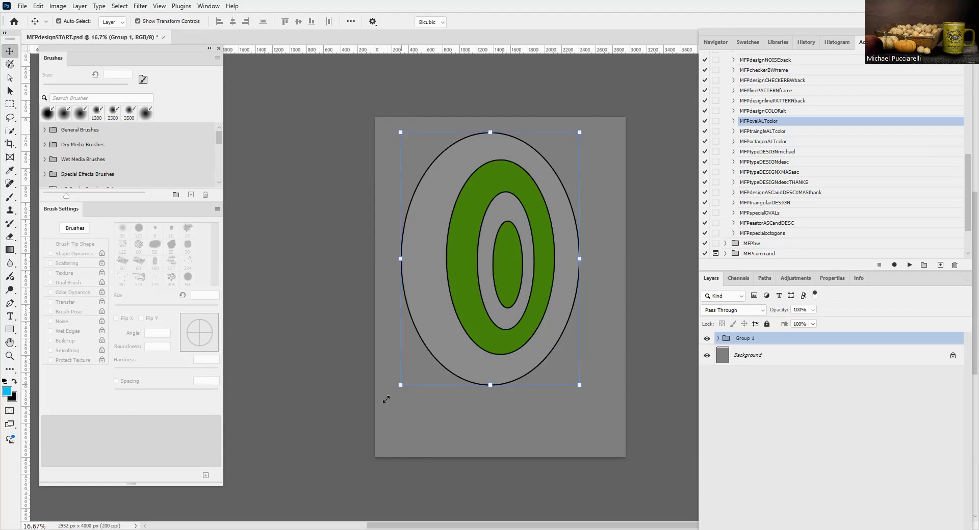
drag(497, 423, 642, 448)
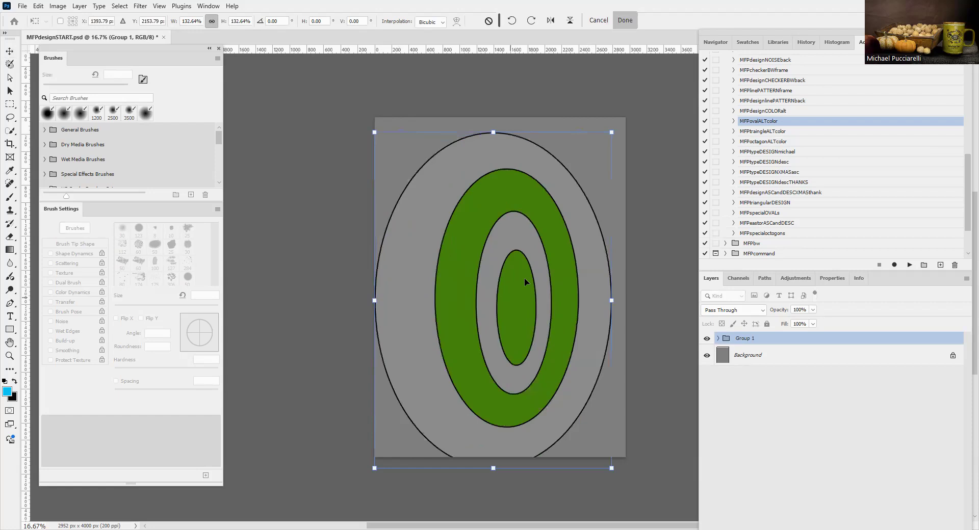
drag(525, 281, 538, 267)
click(617, 20)
click(765, 355)
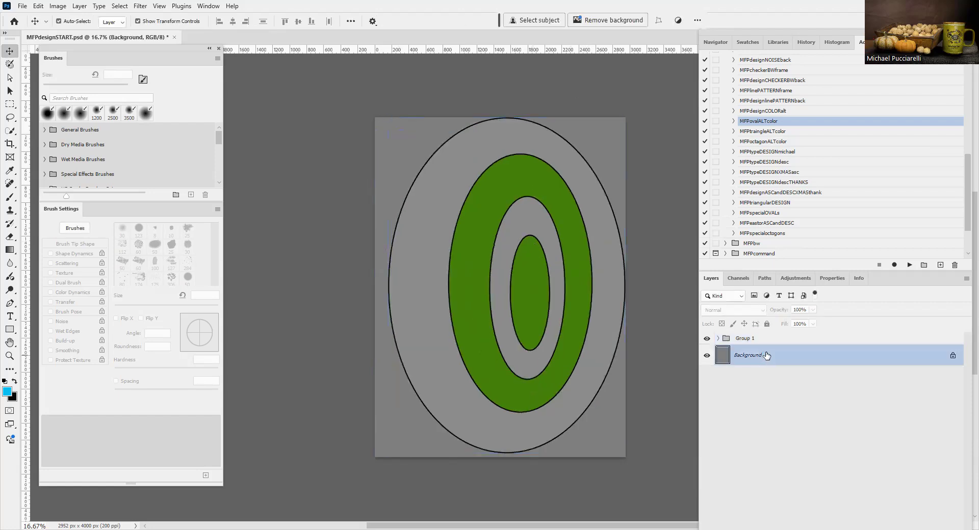
Select Ellipse 3 inside Group 1 and shift it slightly right and down within the green oval.
click(739, 338)
click(484, 252)
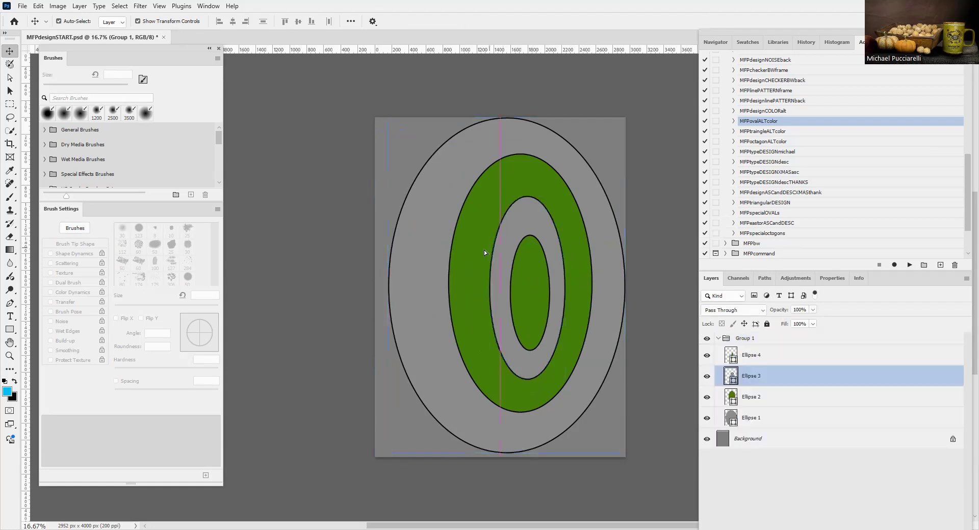
drag(520, 249, 523, 254)
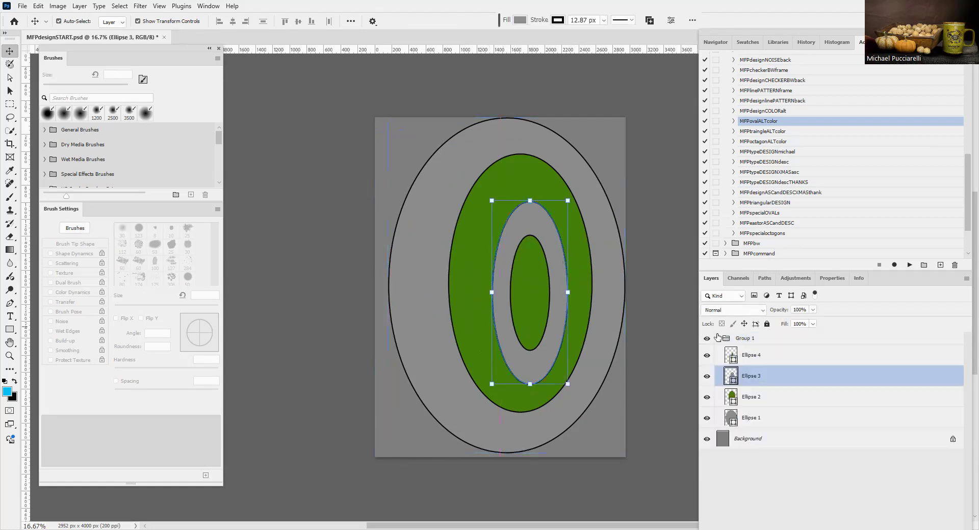
Hide and show Group 1 again to compare it with the background, and collapse the group.
click(713, 339)
click(706, 338)
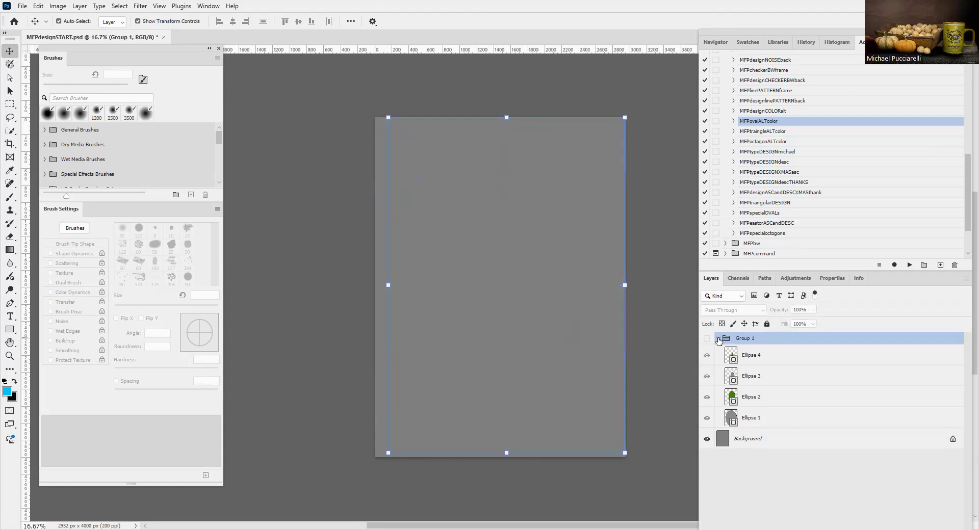
click(718, 339)
click(707, 338)
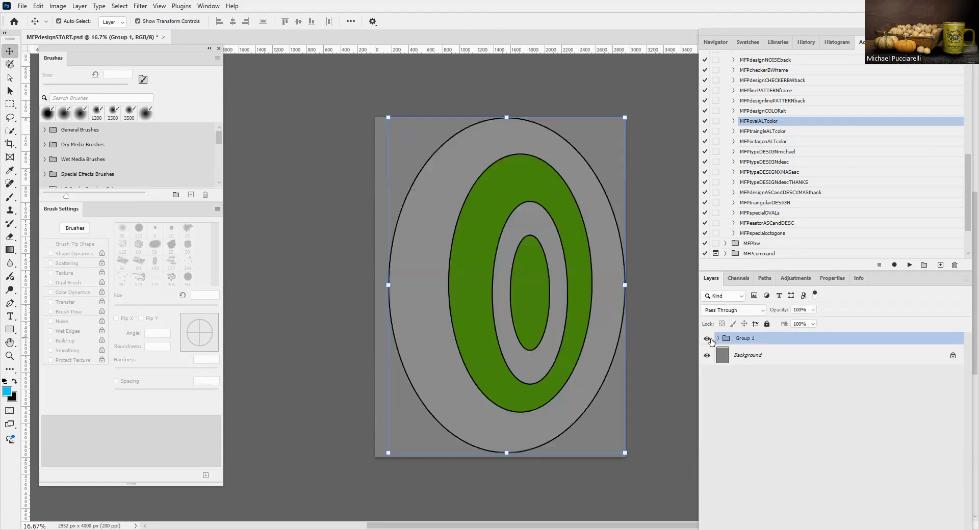
click(812, 311)
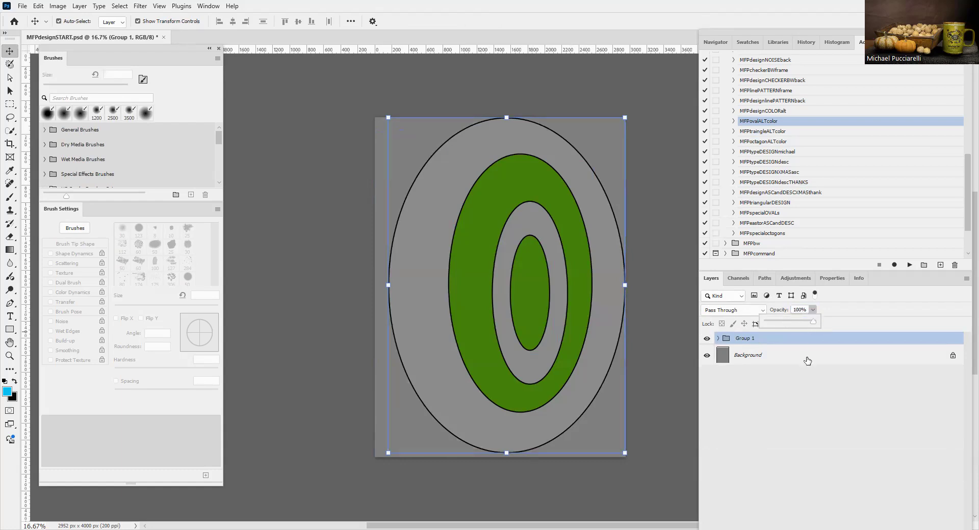
click(794, 338)
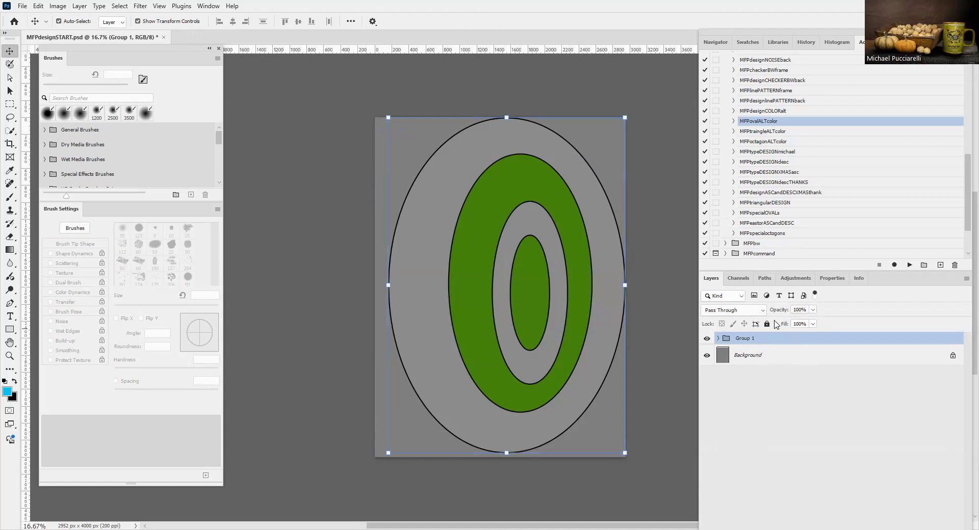
Revert the document to its saved version and play the MFPdesignCOLORalt action.
key(F12)
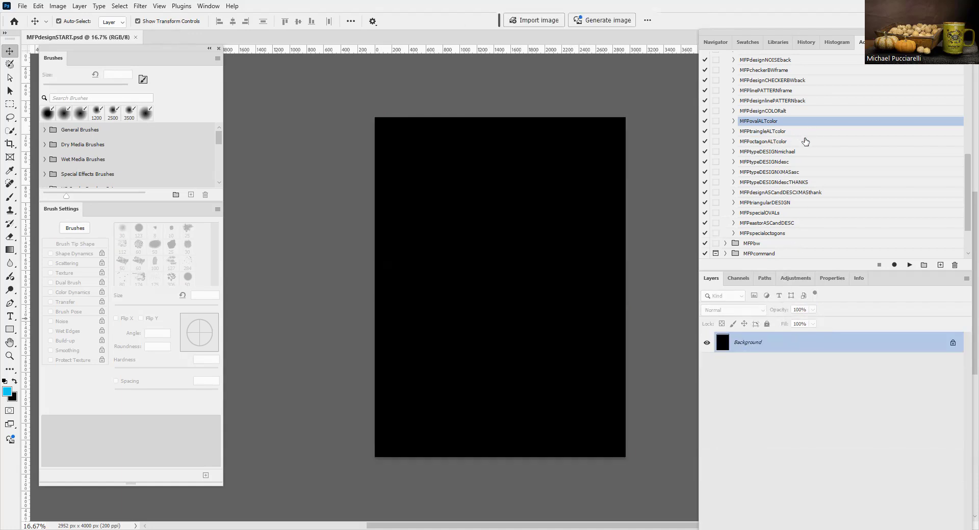
click(774, 112)
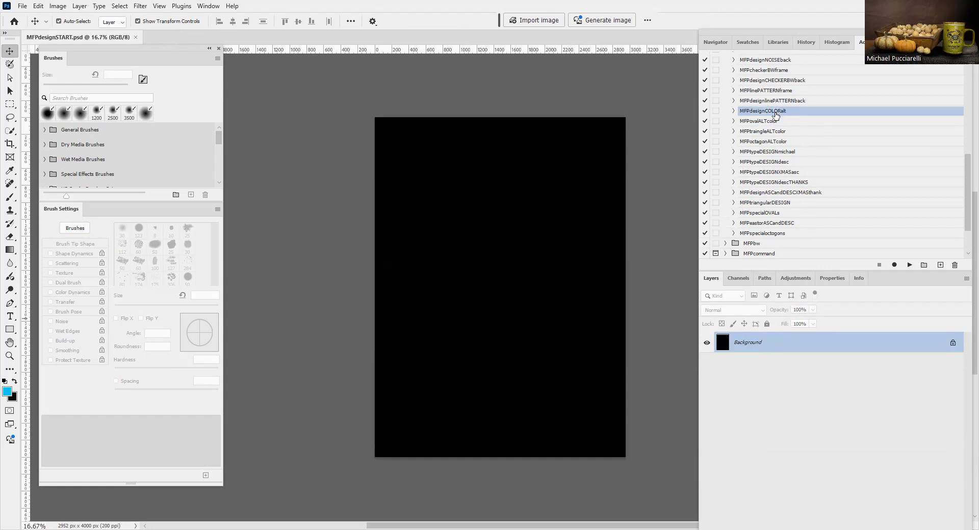
click(910, 264)
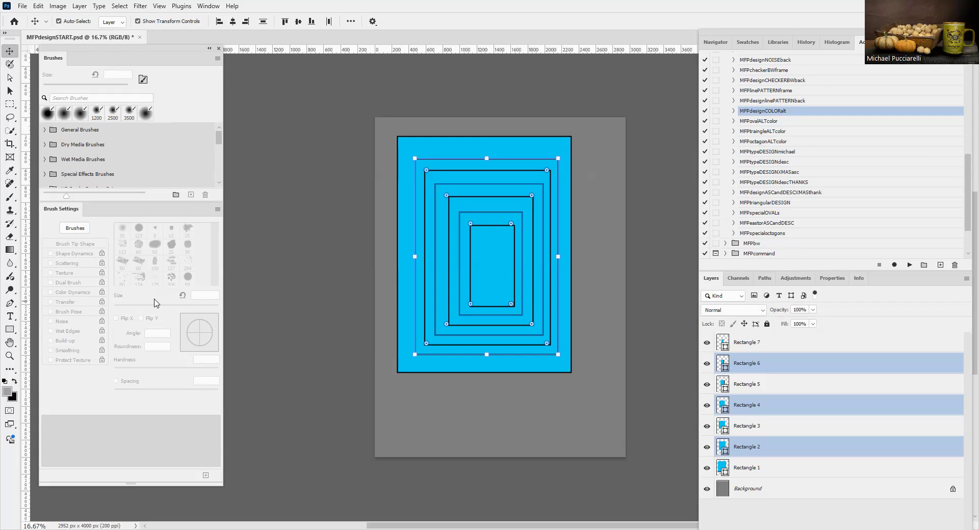
Change the fill of Rectangle 6 to a dark gray from the Grayscale swatches.
click(755, 368)
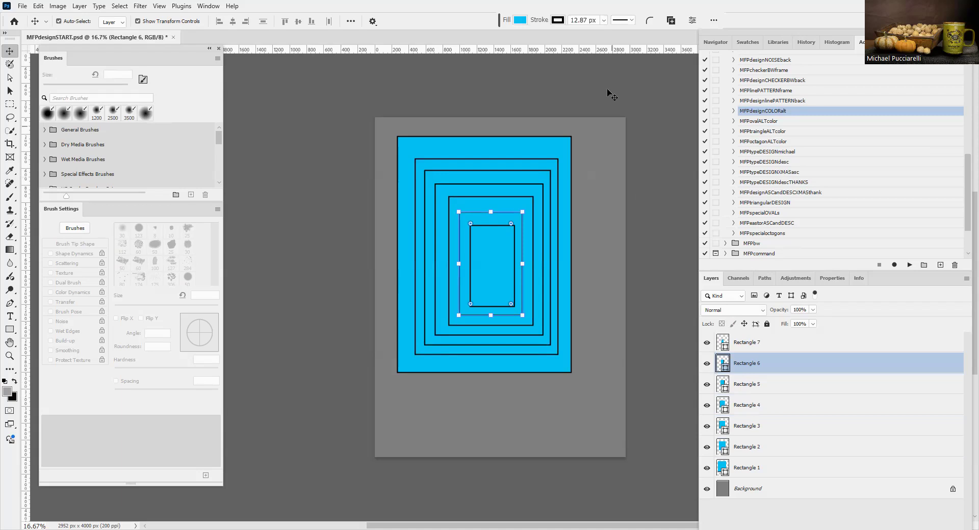
click(522, 21)
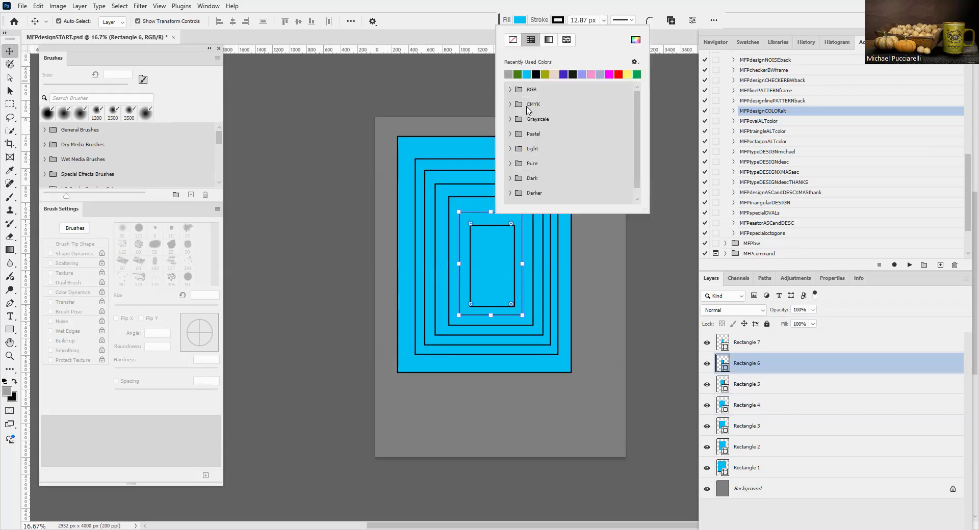
click(510, 118)
click(538, 140)
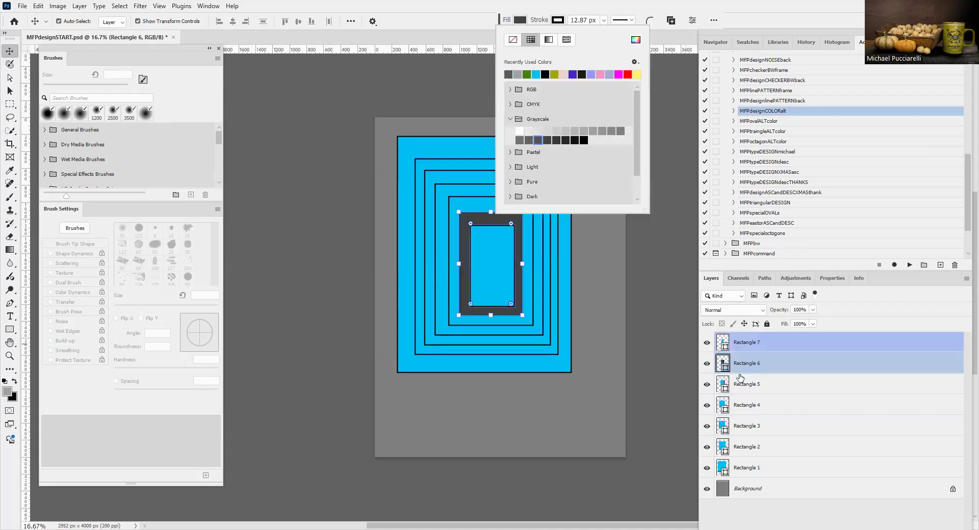
Change the fill of Rectangle 4 to a medium gray from the Grayscale swatches.
click(746, 405)
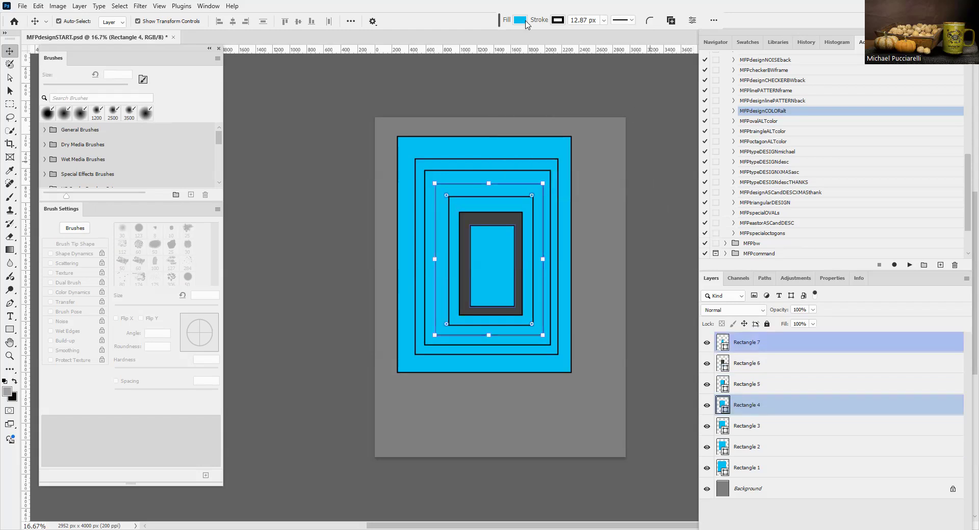
click(525, 21)
click(602, 131)
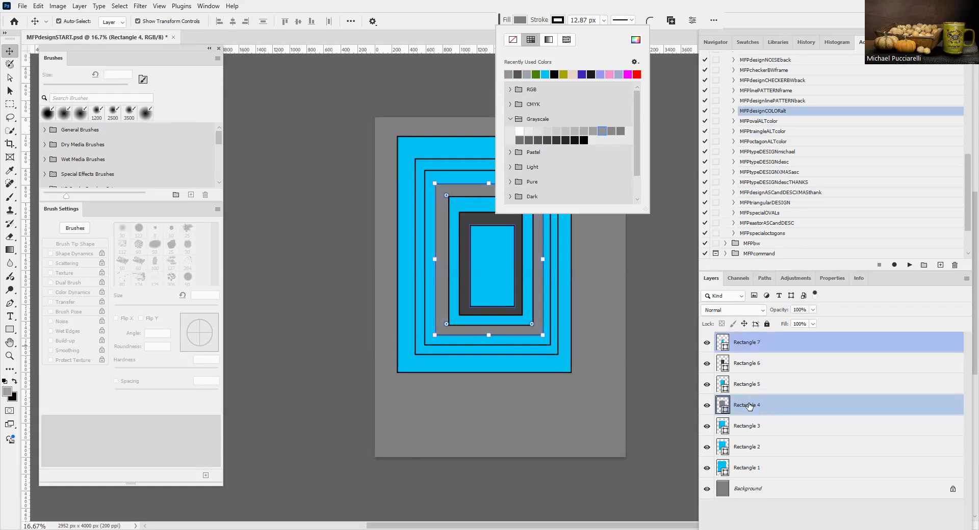
Change the fill of Rectangle 2 to a light gray from the Grayscale swatches.
ctrl+click(745, 447)
click(745, 448)
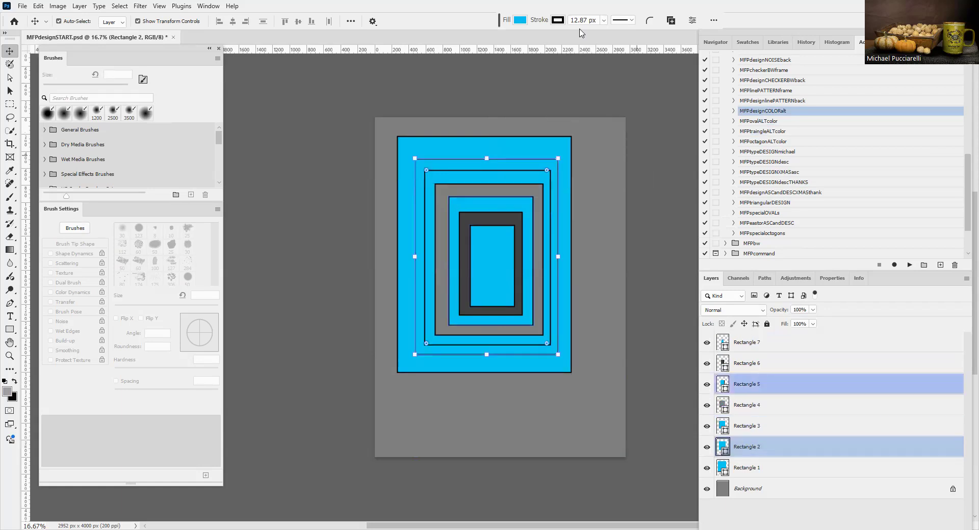
click(520, 20)
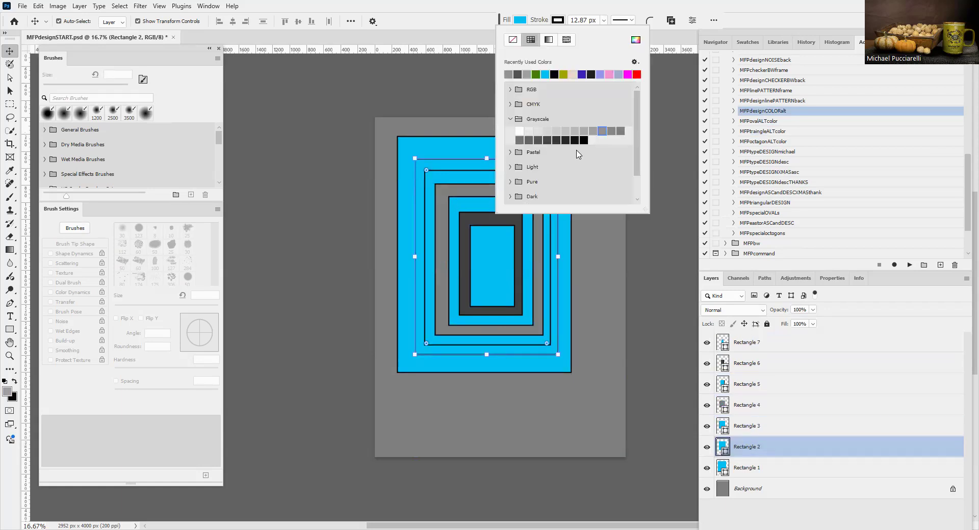
click(557, 131)
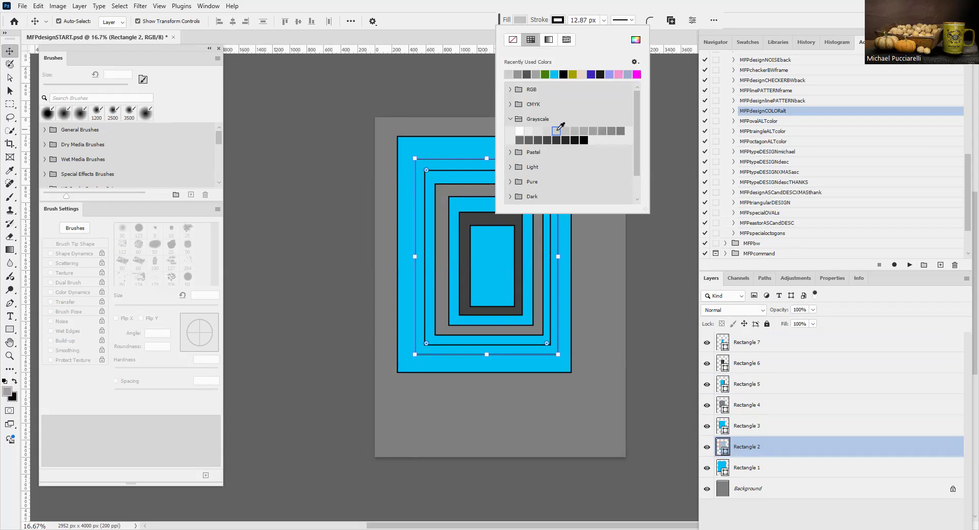
click(741, 346)
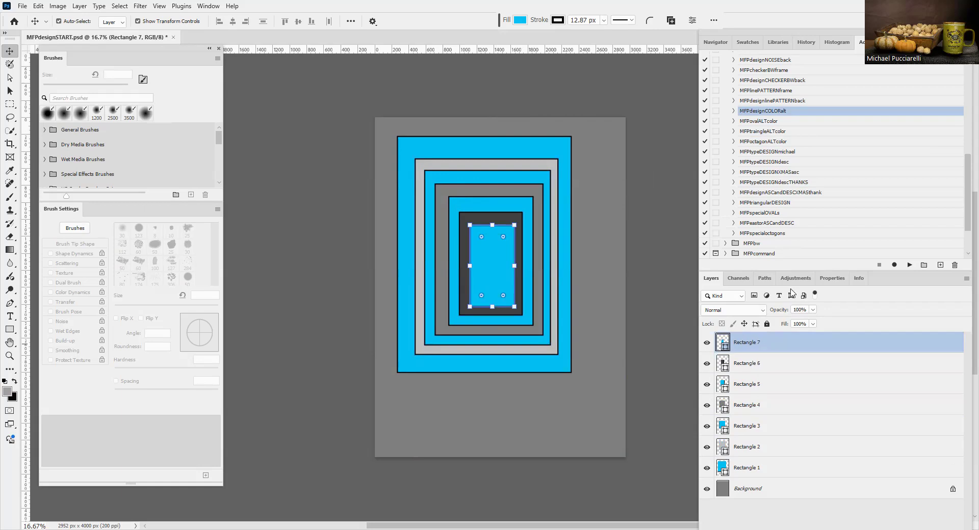
Group all the rectangle layers from Rectangle 1 through Rectangle 7.
click(749, 463)
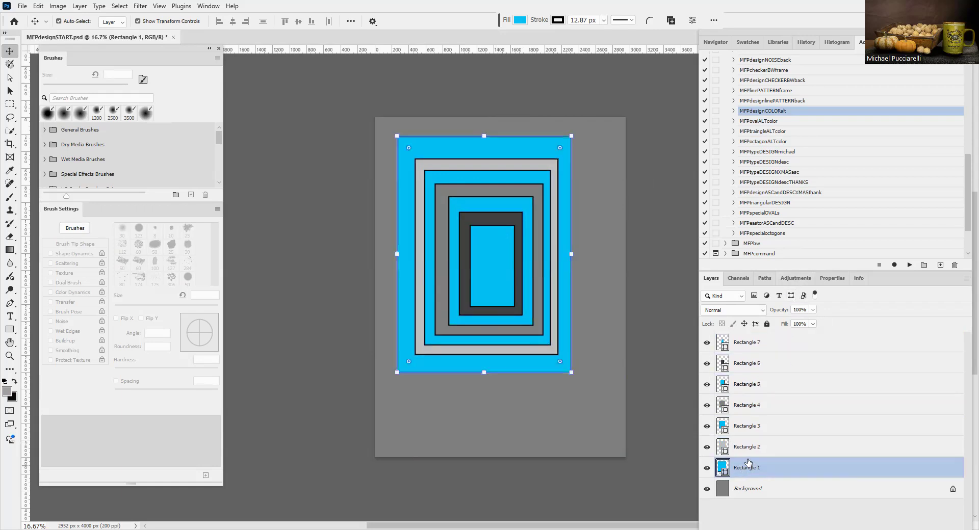
shift+click(760, 348)
key(ctrl+g)
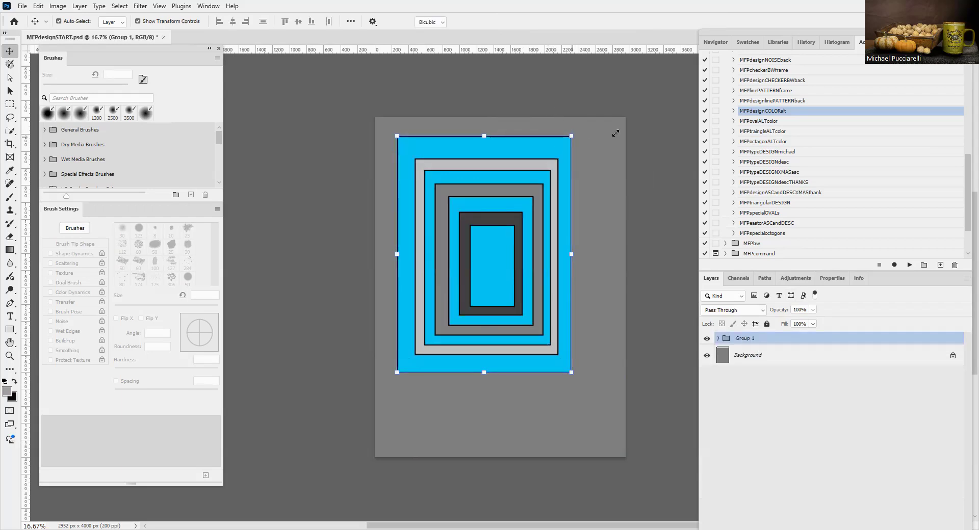
Enlarge the rectangle group proportionally until it nearly fills the canvas, and apply the transformation.
drag(571, 381, 585, 383)
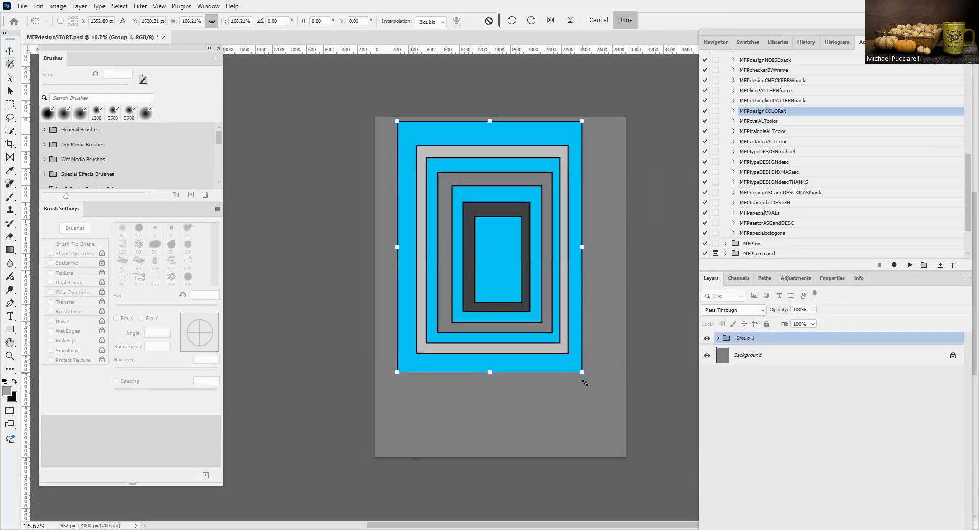
drag(392, 402, 383, 453)
key(Return)
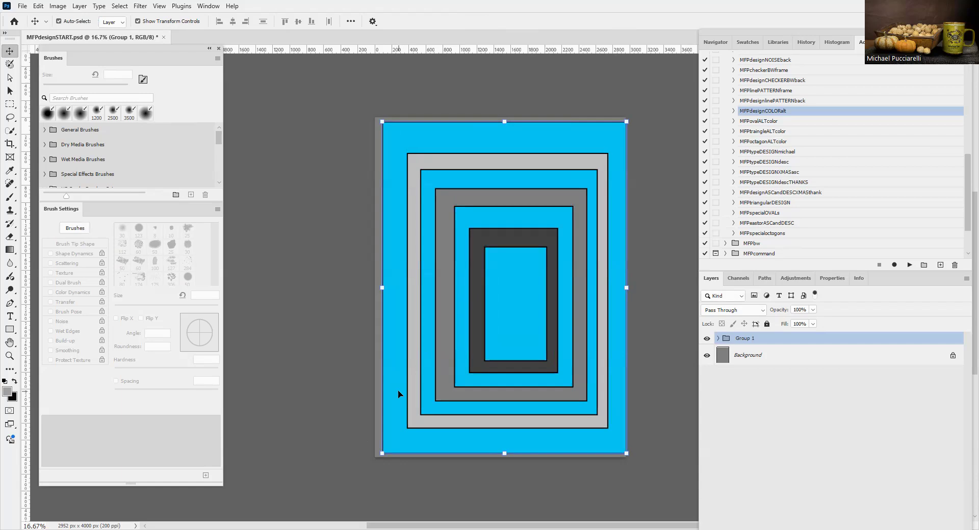
Revert the document to its saved version and play the MFPdesignlinePATTERNback action.
key(F12)
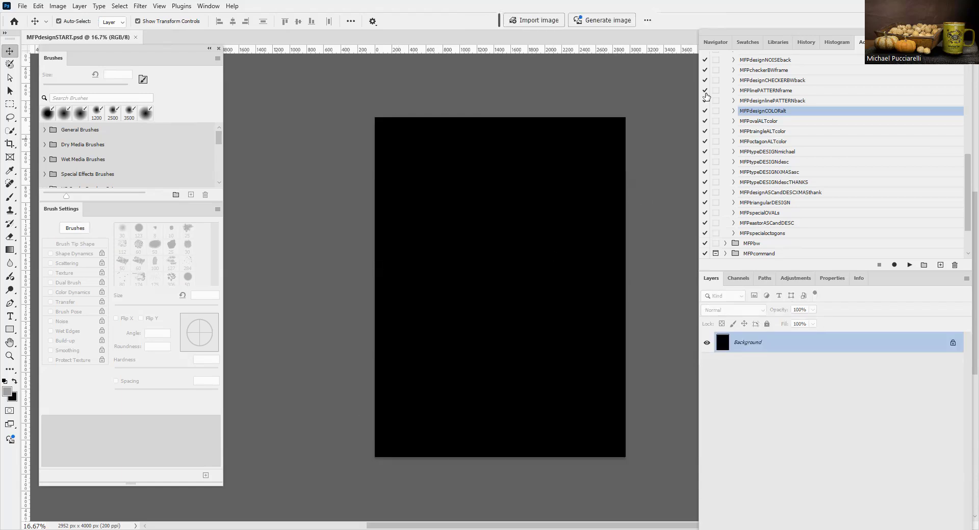
click(776, 102)
click(909, 265)
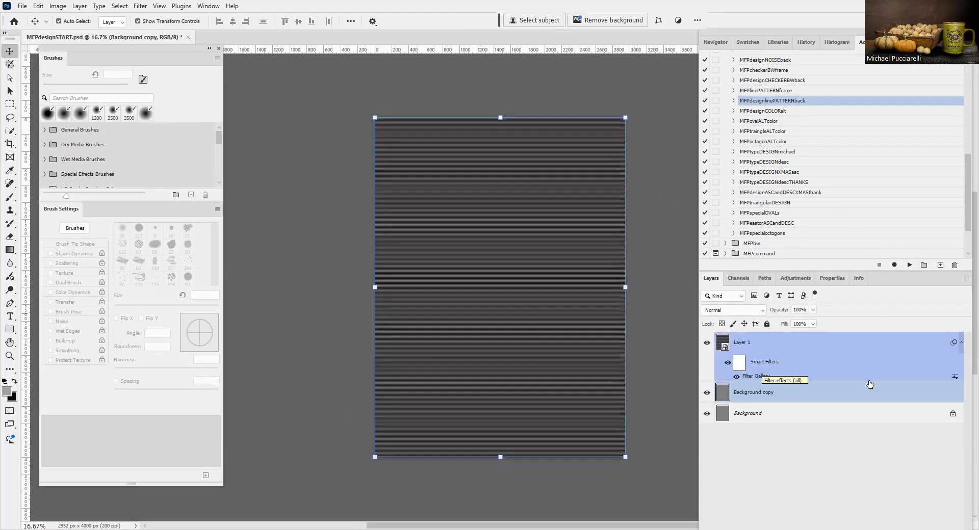
click(965, 280)
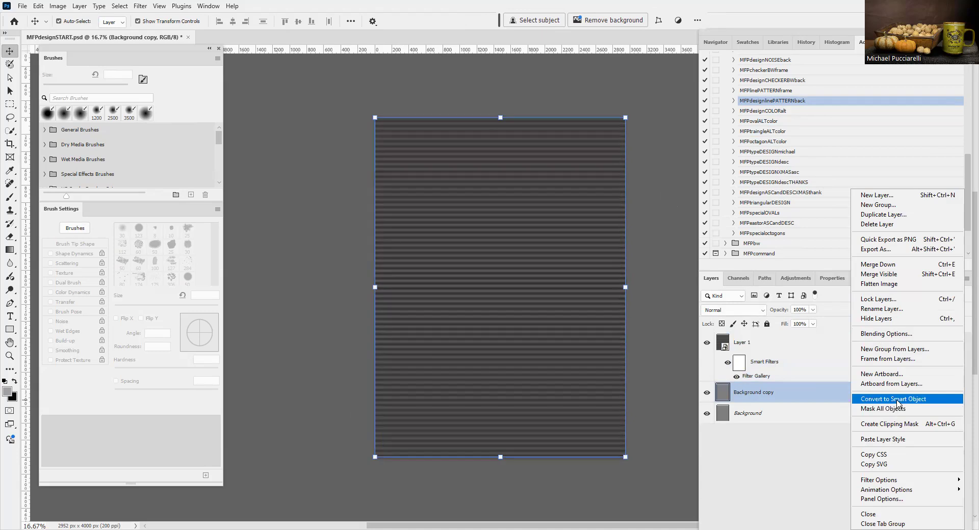
click(788, 392)
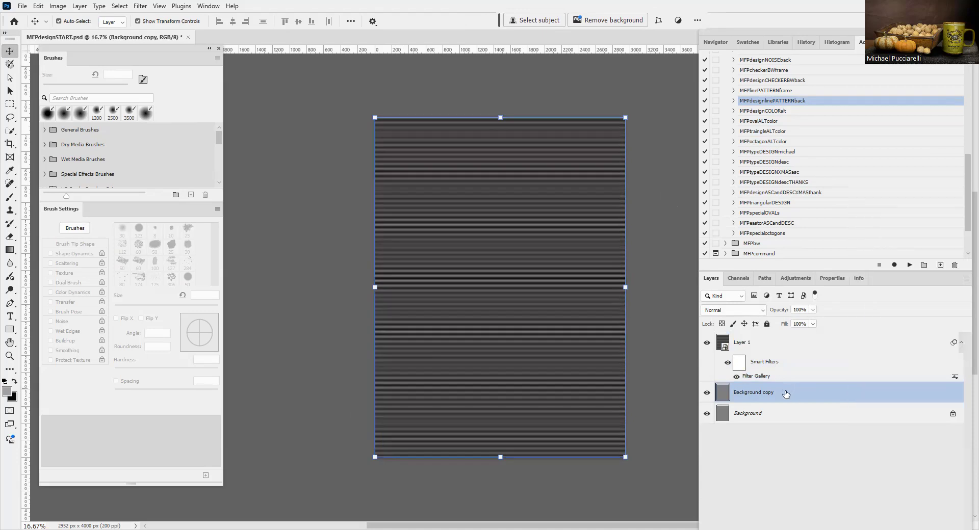
Increase the Halftone Pattern size to 7 in Layer 1's Filter Gallery smart filter, keeping the Line pattern type.
click(740, 362)
double_click(756, 377)
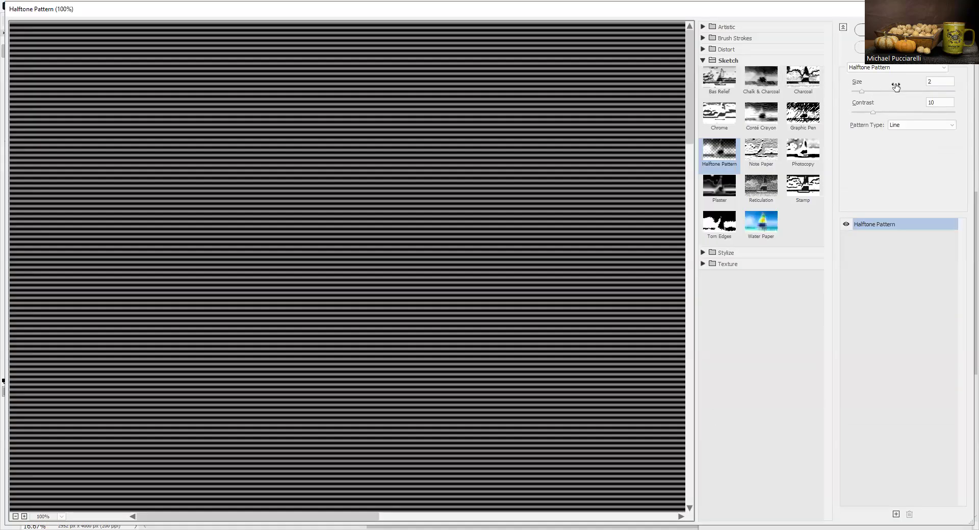
click(951, 126)
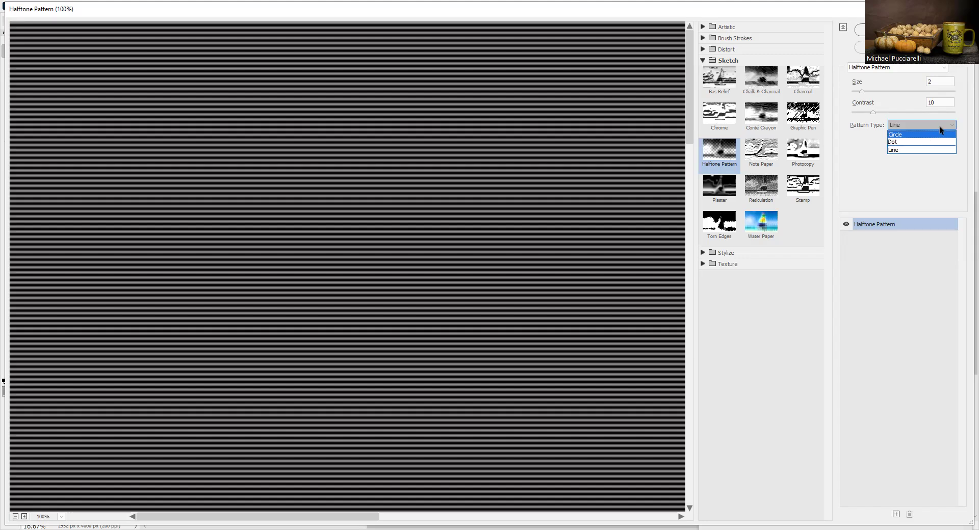
click(942, 124)
drag(863, 92, 902, 101)
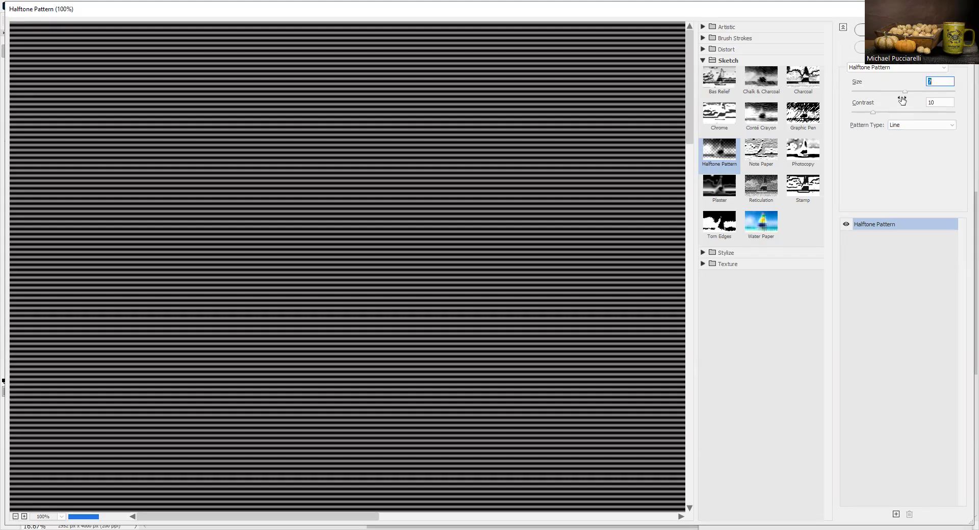
key(Return)
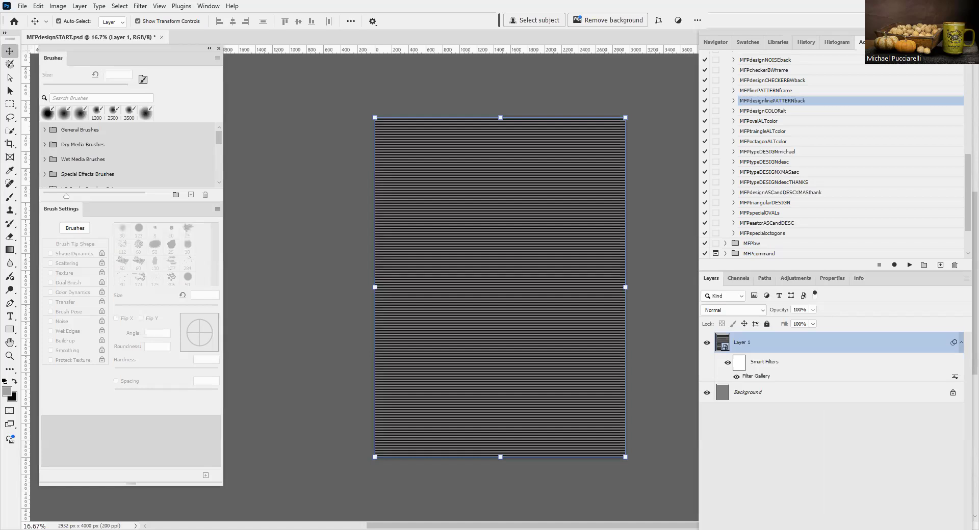
Revert the document to its saved version and play the MFPlinePATTERNframe action.
key(F12)
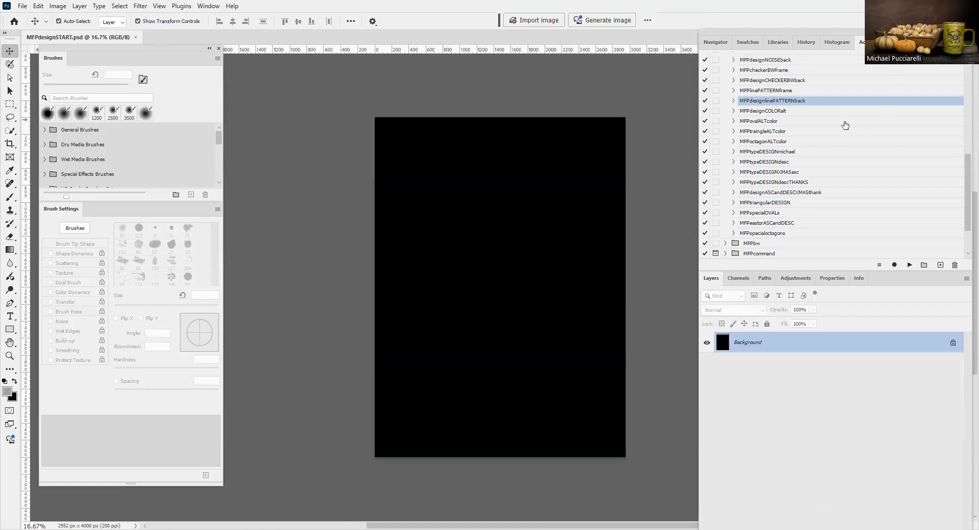
click(774, 92)
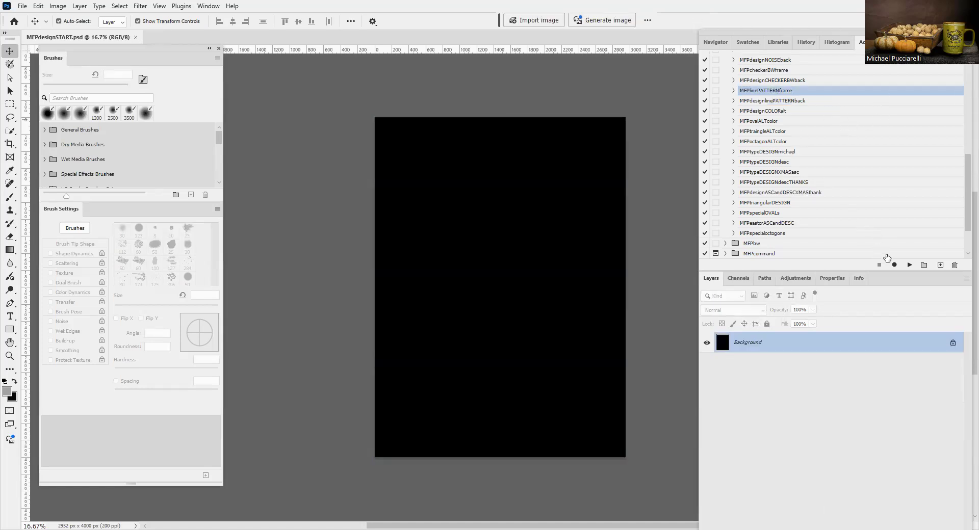
click(909, 265)
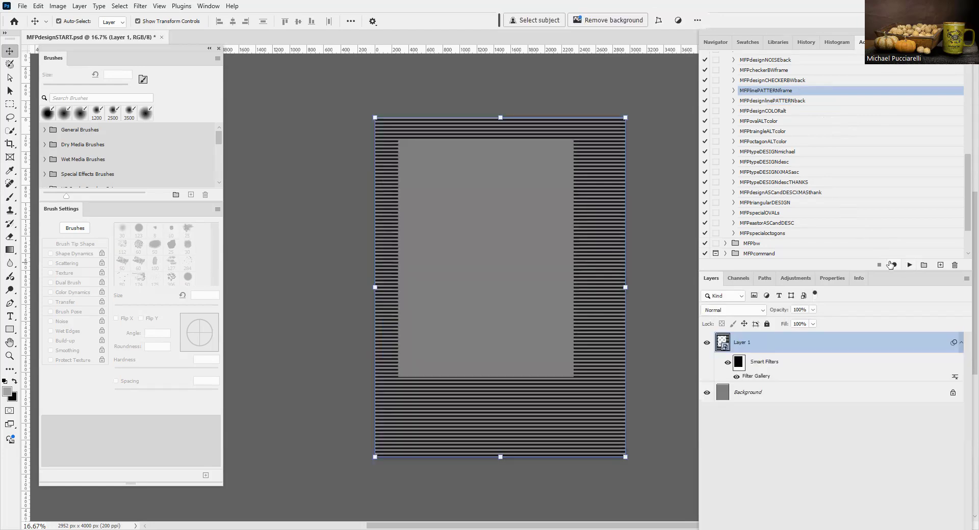
Revert the document to its saved version and play the MFPdesignlinePATTERNback action again.
key(F12)
click(797, 101)
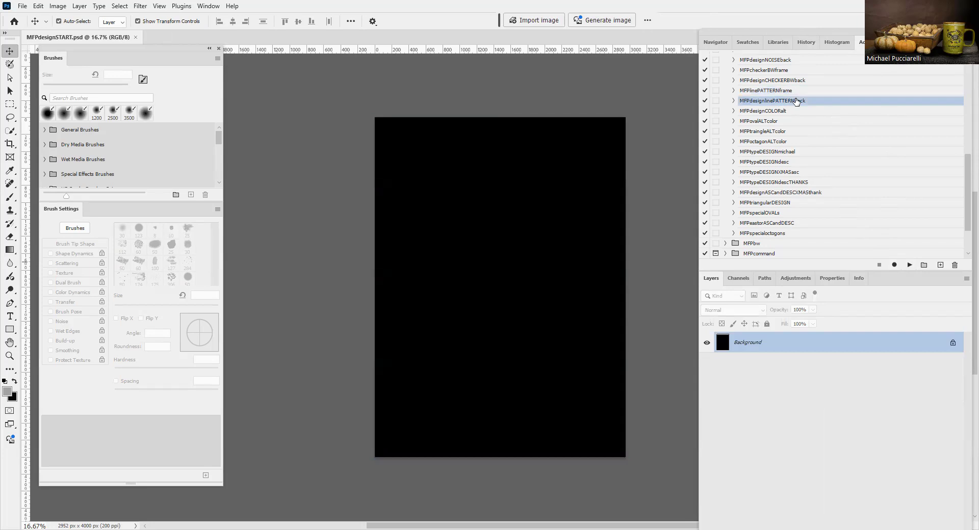
click(910, 265)
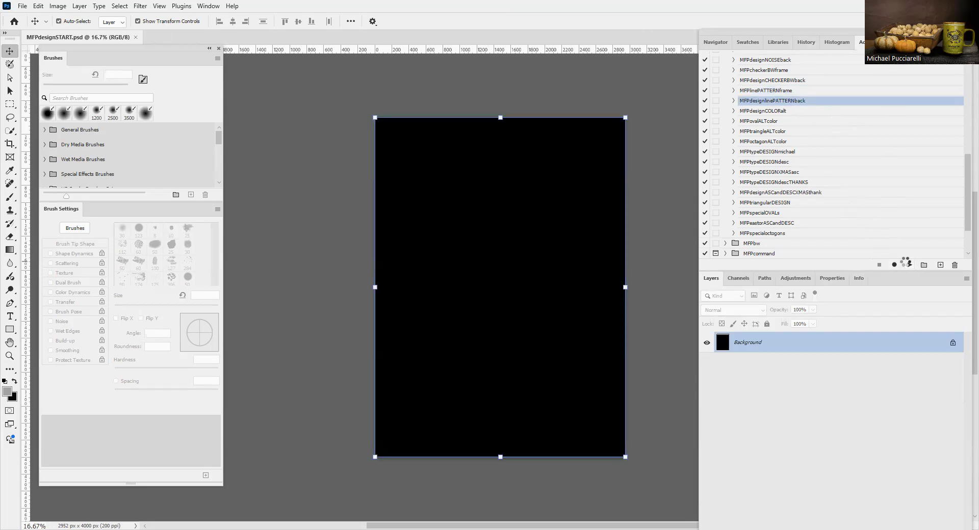
Select a rectangle inset from the canvas edges and add a layer mask to Layer 1 from that selection.
click(9, 105)
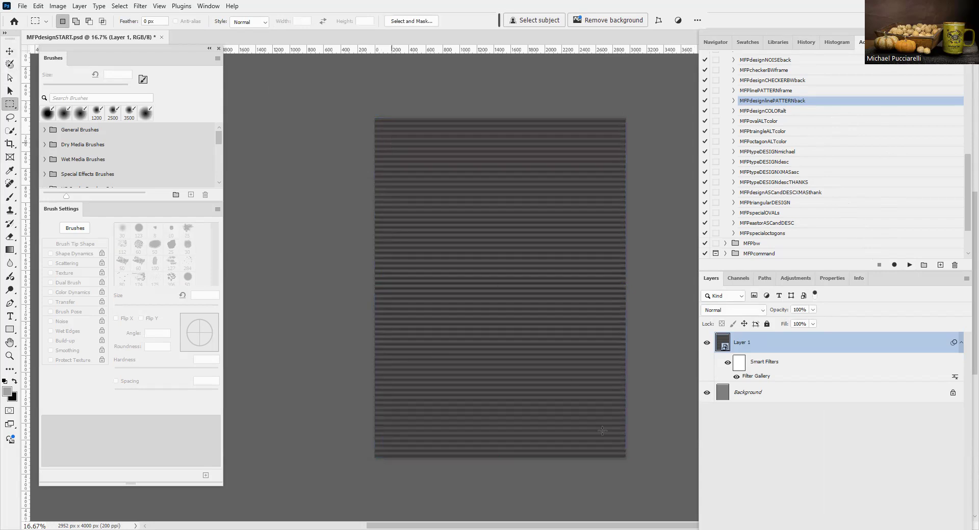
drag(392, 143, 600, 431)
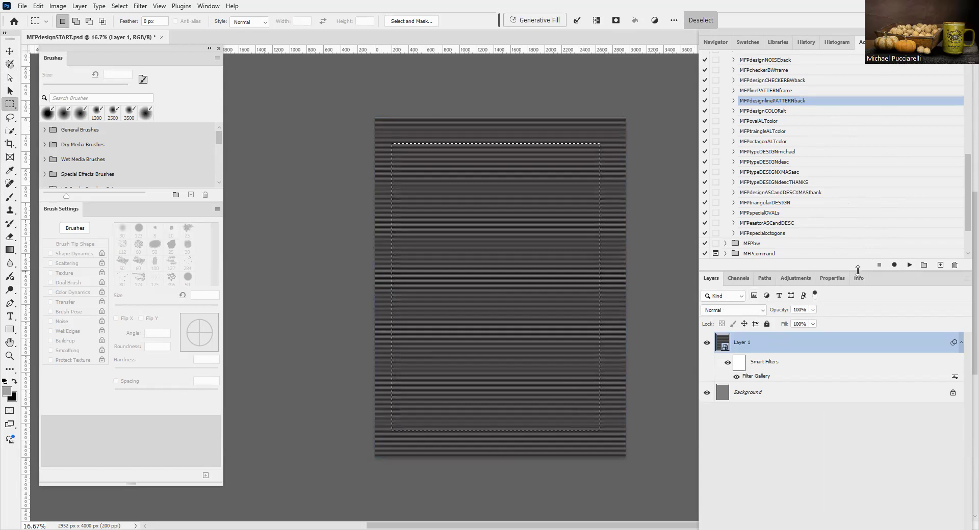
drag(858, 270, 874, 188)
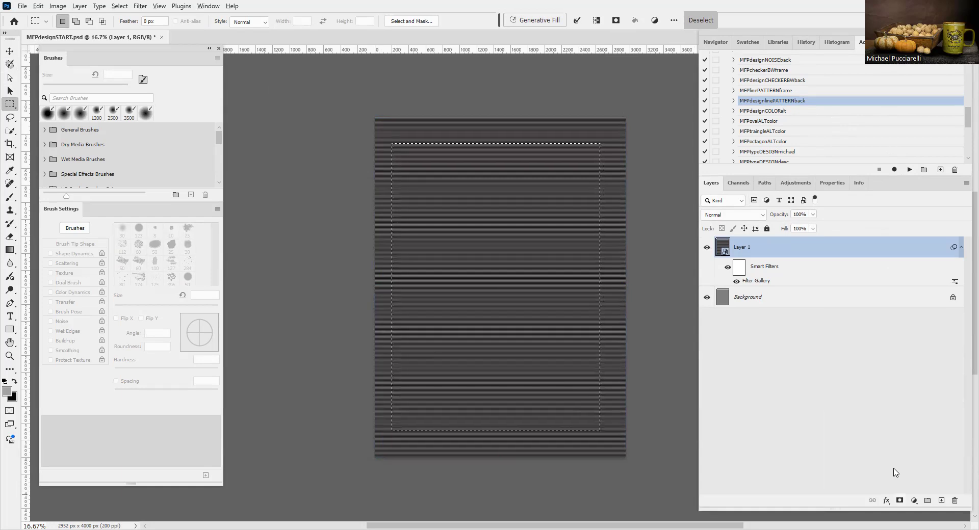
click(900, 501)
Revert the document to its saved version and play the MFPlinePATTERNframe action.
key(F12)
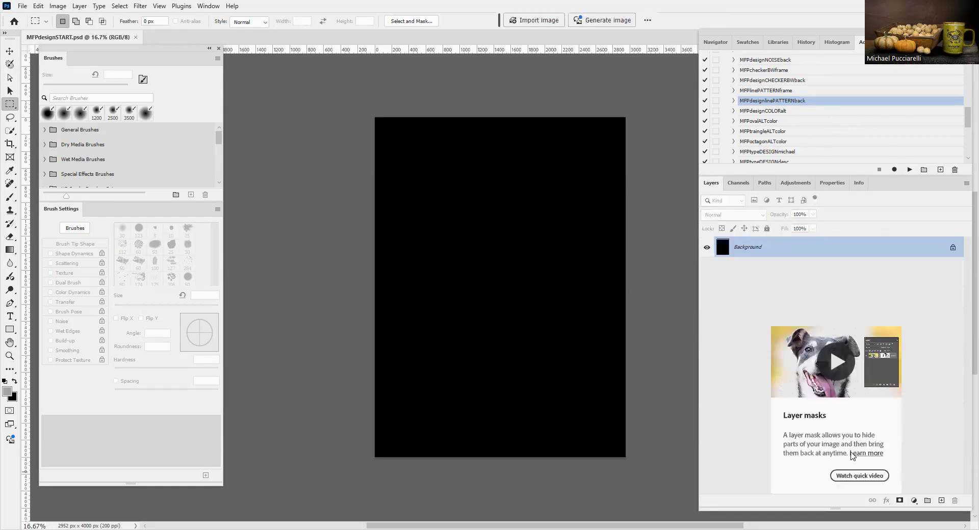
click(781, 92)
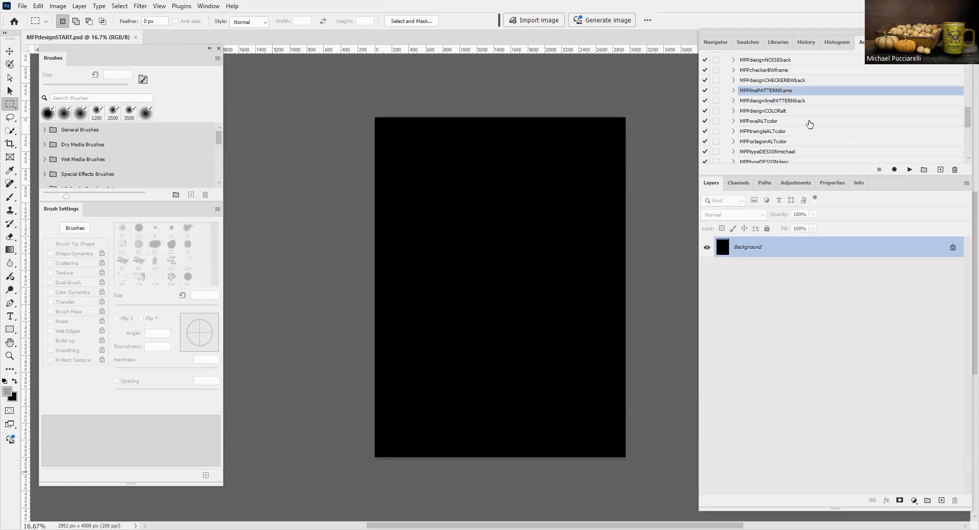
click(909, 170)
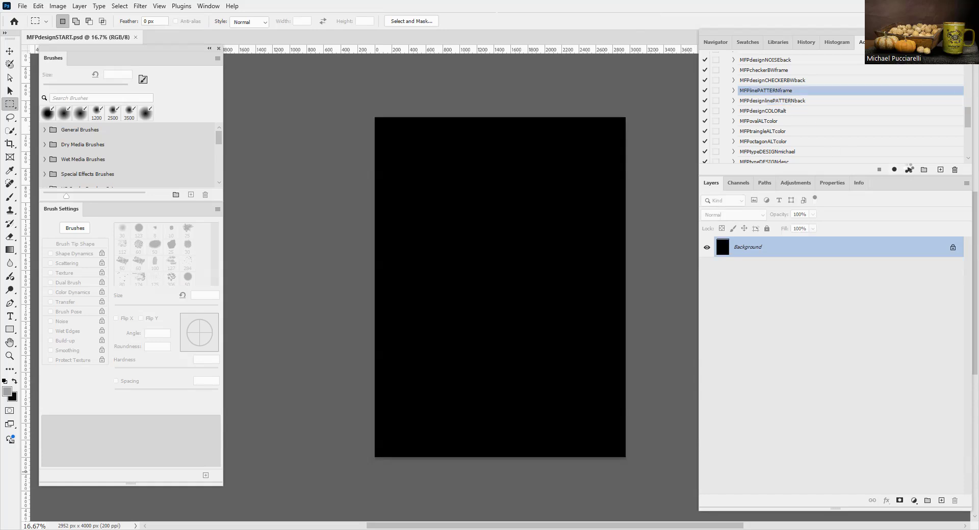
Revert the document to its saved version and play the MFPdesignCHECKERBWback action.
key(F12)
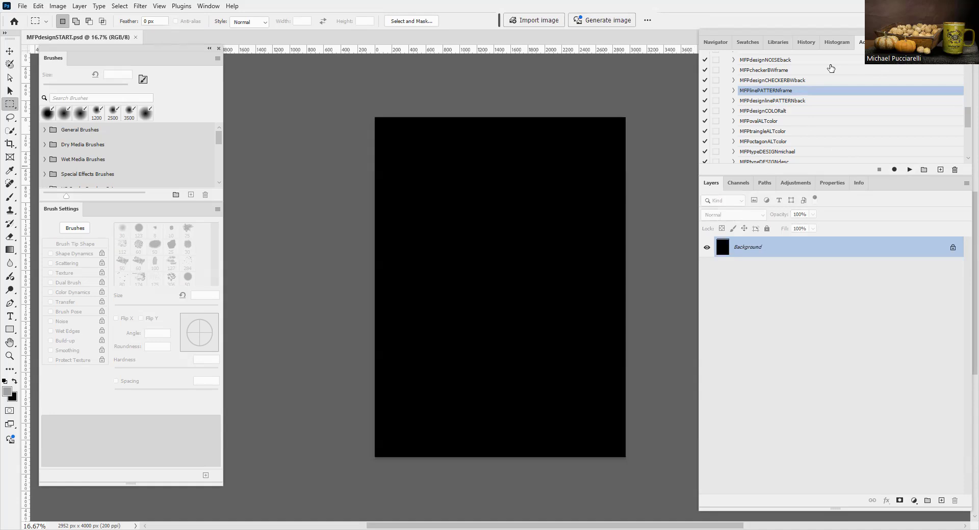
click(785, 80)
click(909, 170)
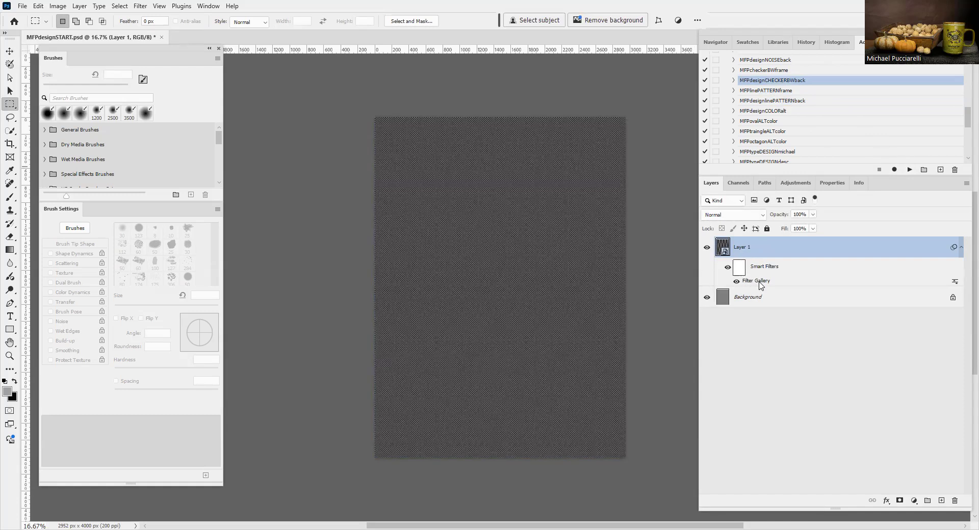
Adjust the Halftone Pattern filter on Layer 1 for a stronger checker pattern, and mask out an inset rectangle to leave a frame.
double_click(758, 282)
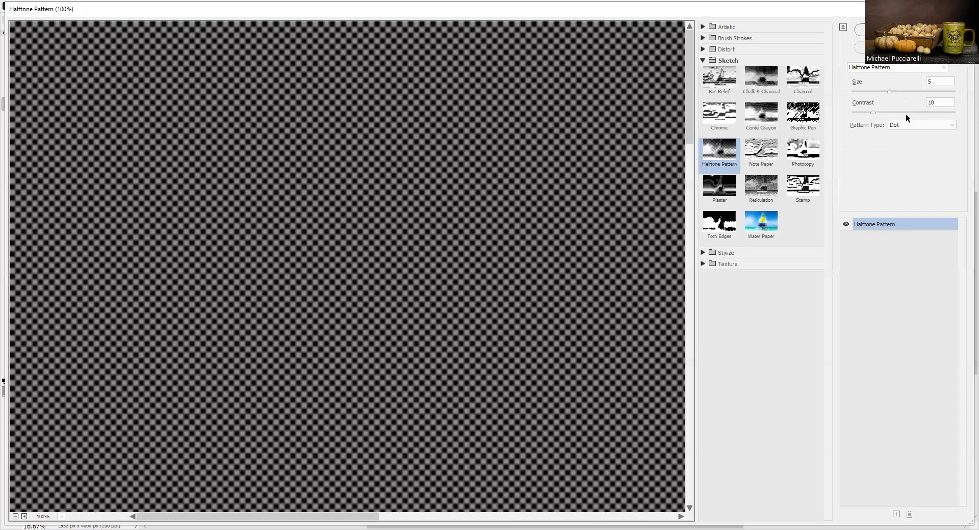
click(953, 127)
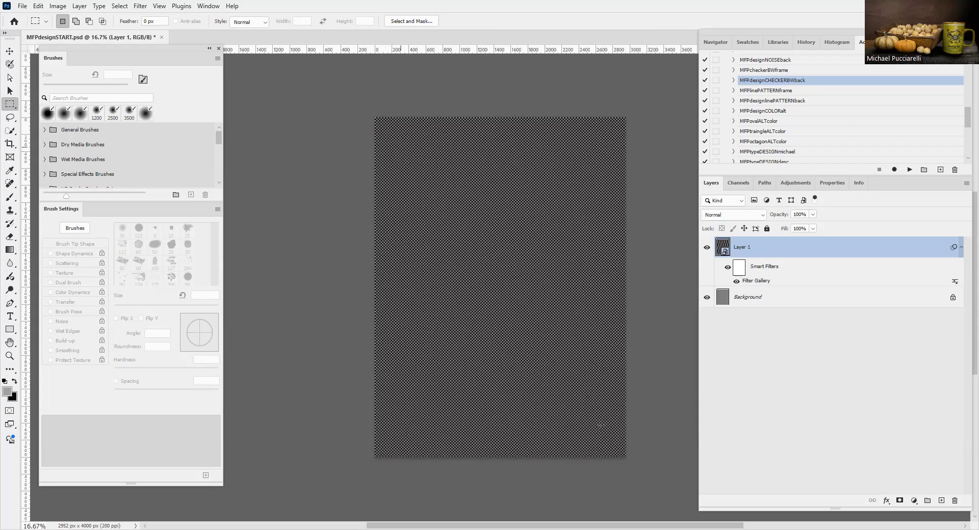
drag(401, 148, 599, 428)
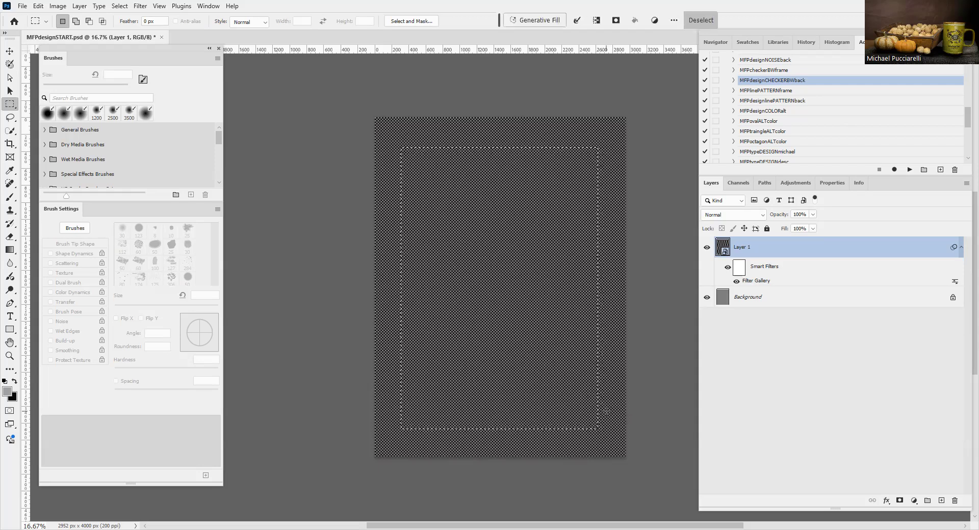
click(900, 500)
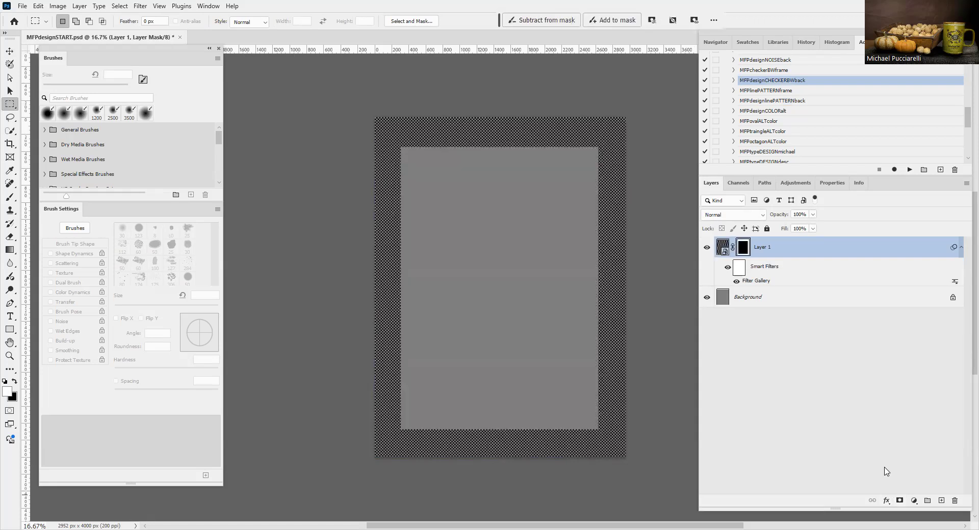
Revert the document to its saved version and play the MFPcheckerBWframe action.
key(F12)
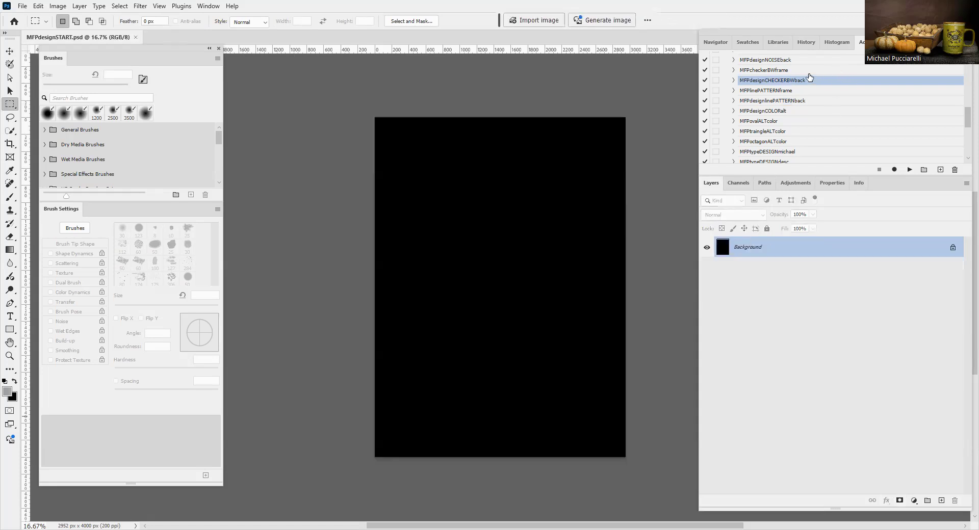
click(773, 71)
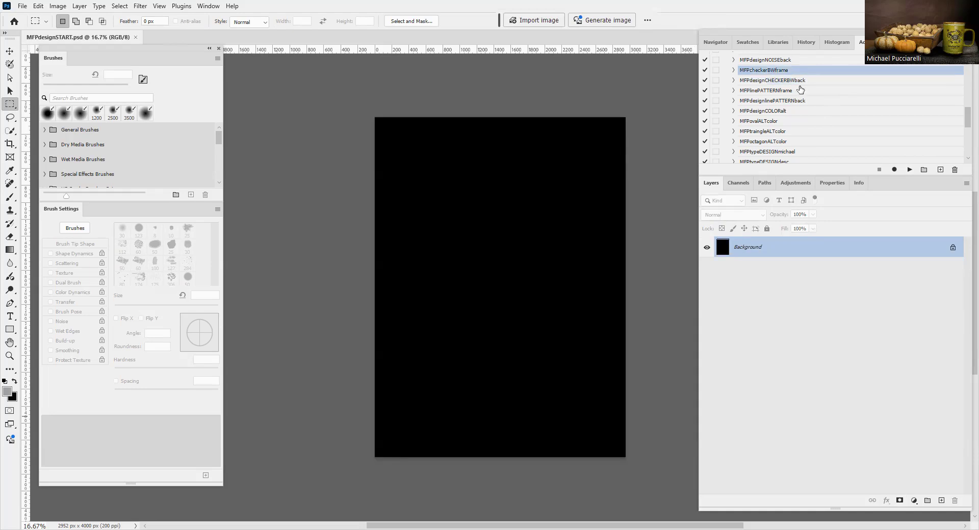
click(910, 169)
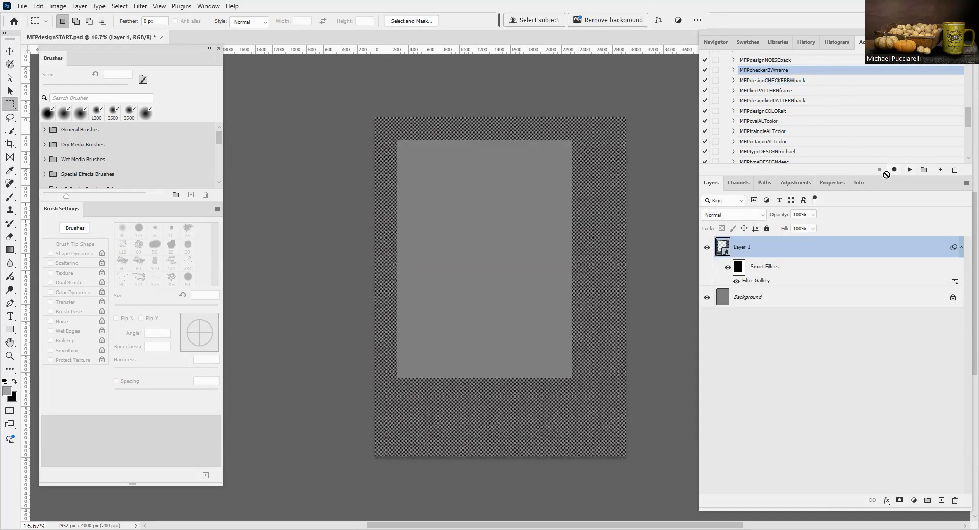
Revert the document to its saved version and play the MFPdesignNOISEback action.
key(F12)
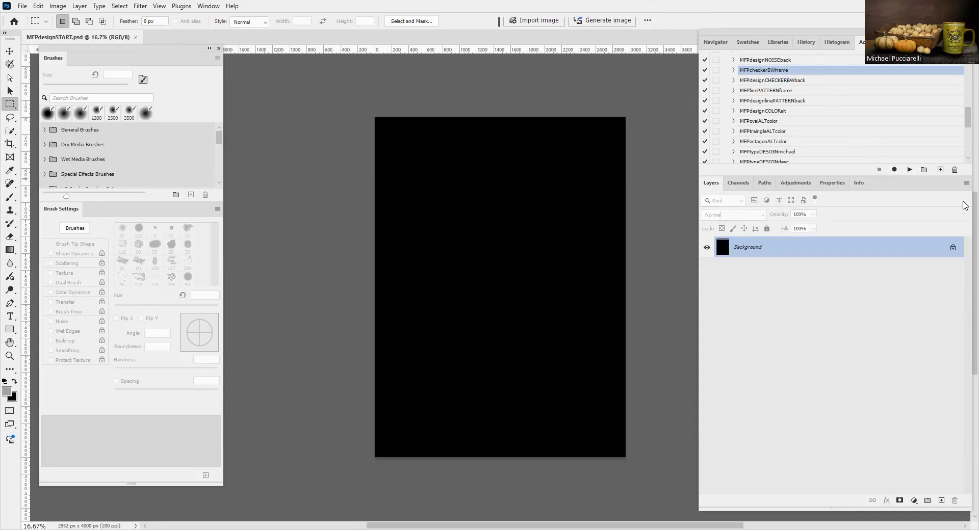
drag(965, 114, 966, 99)
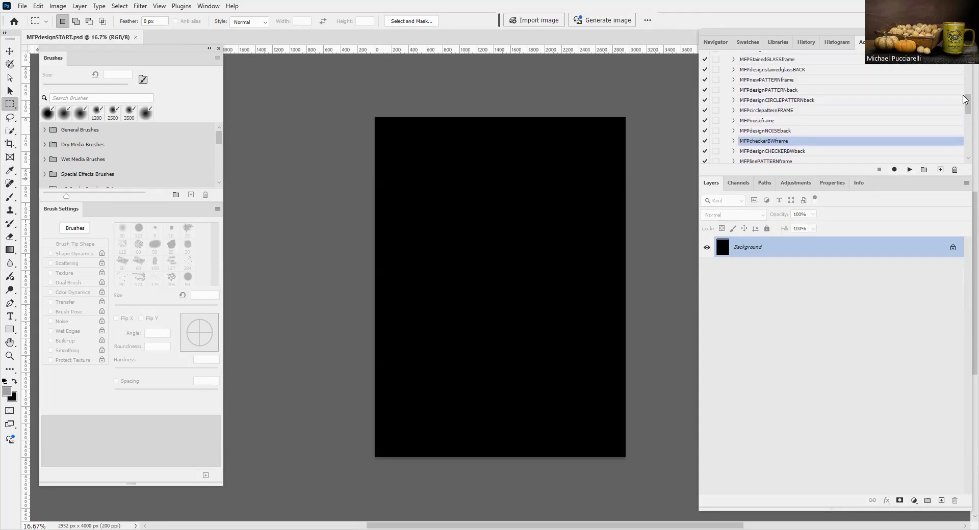
click(779, 132)
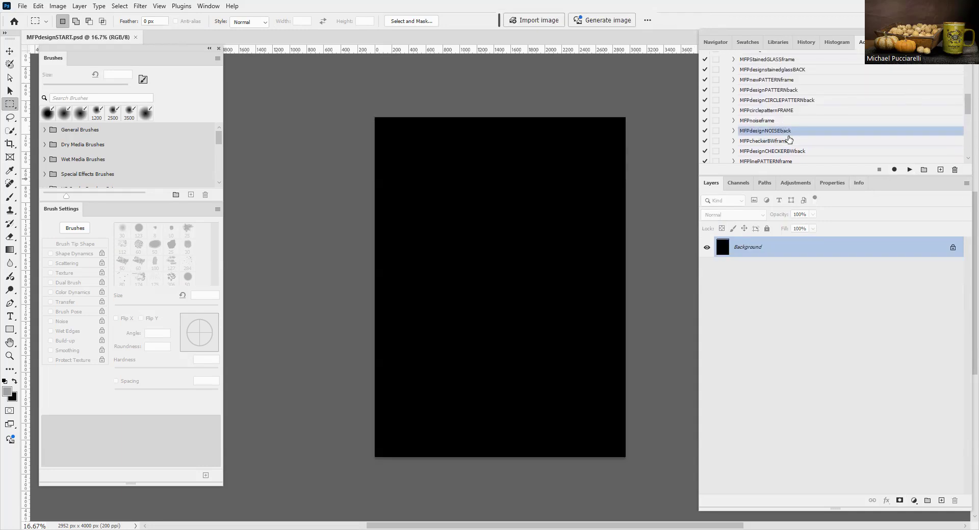
click(909, 169)
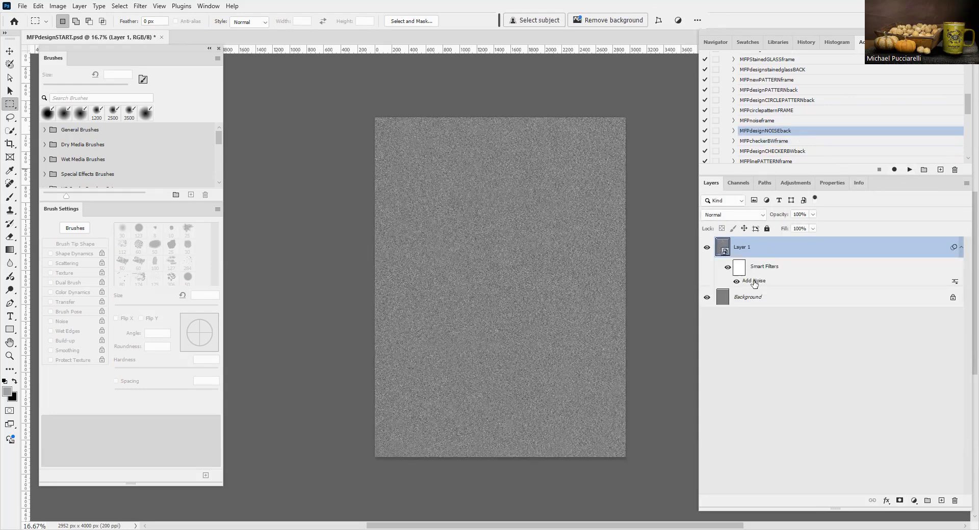
Turn off Monochromatic in Layer 1's Add Noise smart filter and raise the amount to 282.79%.
double_click(754, 282)
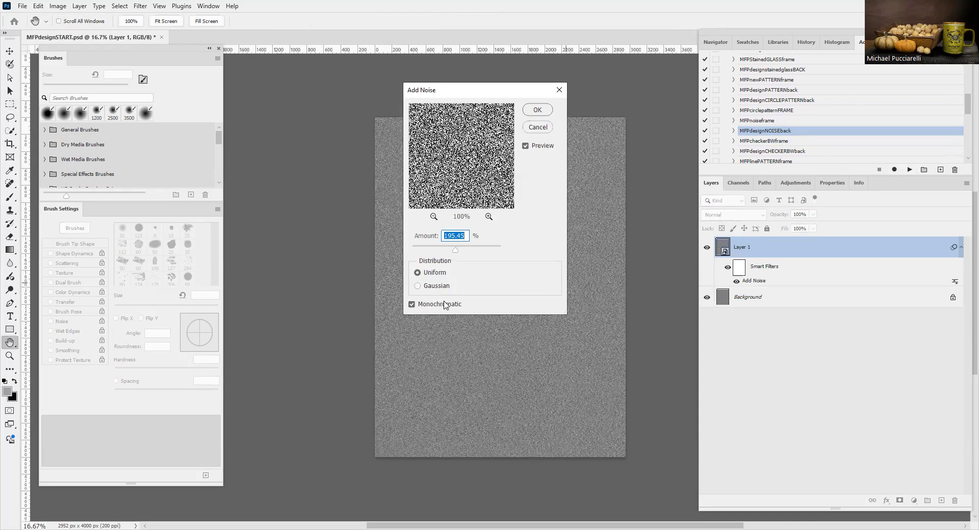
click(412, 305)
click(412, 305)
click(413, 305)
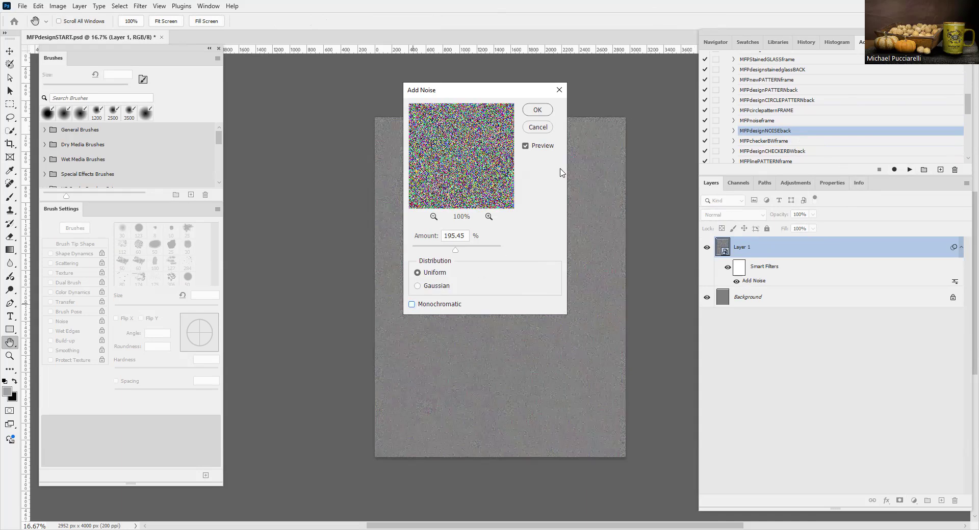
drag(456, 251, 476, 254)
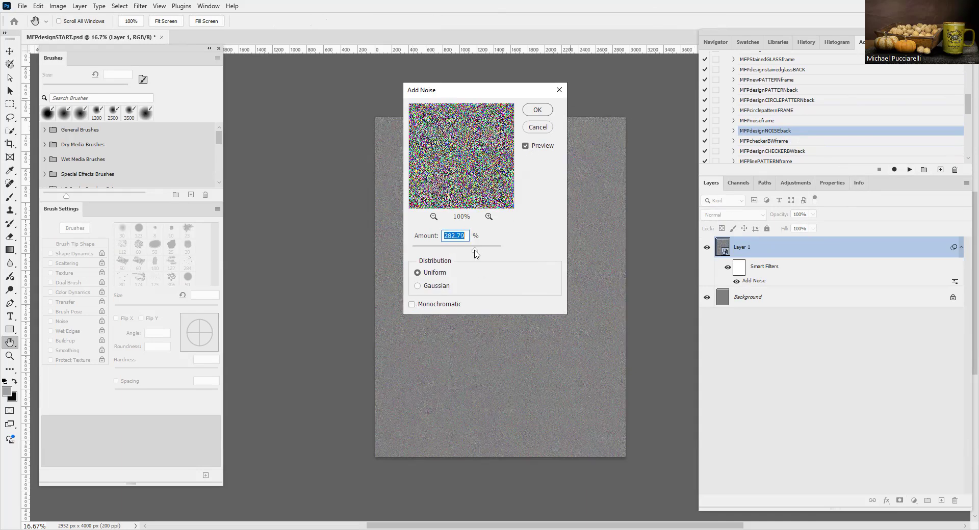
click(537, 110)
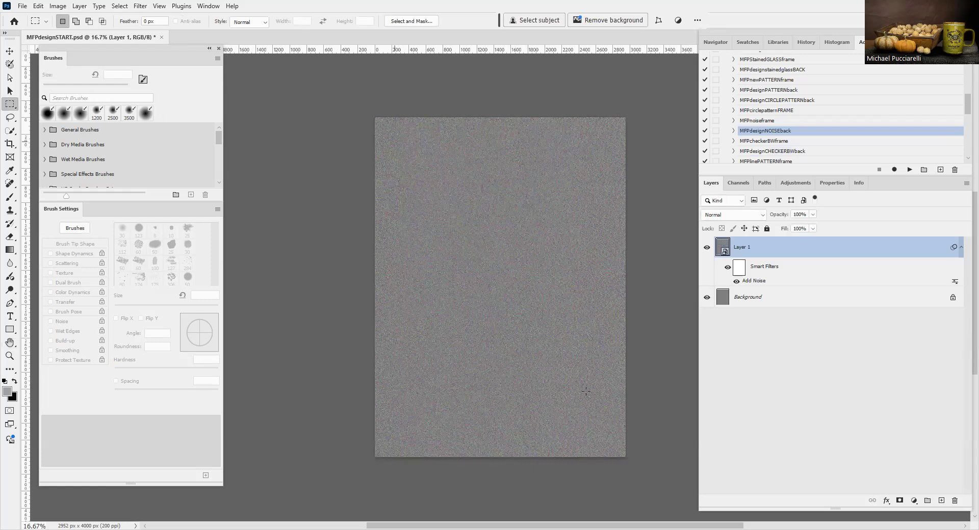
Mask an inset rectangle out of the noise layer to leave a frame, and revert the document to its saved version.
drag(395, 143, 602, 427)
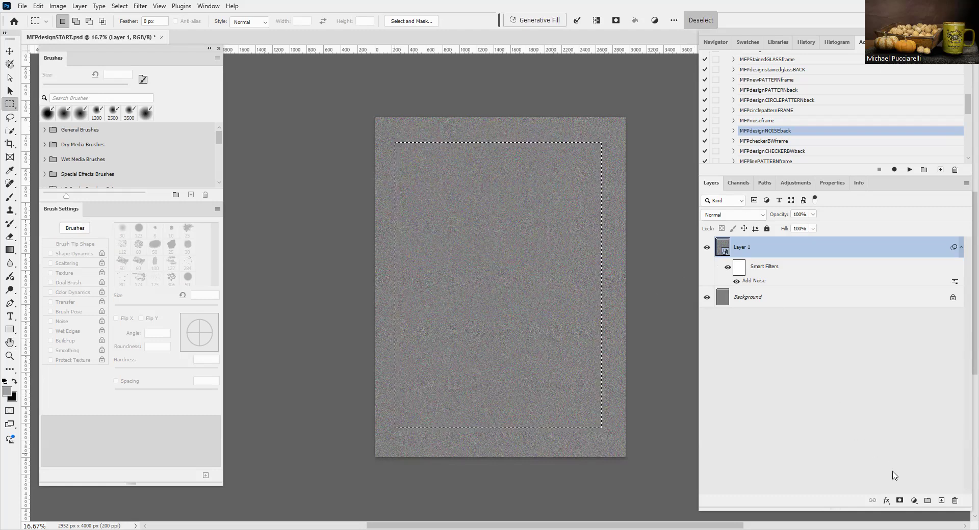
alt+click(899, 502)
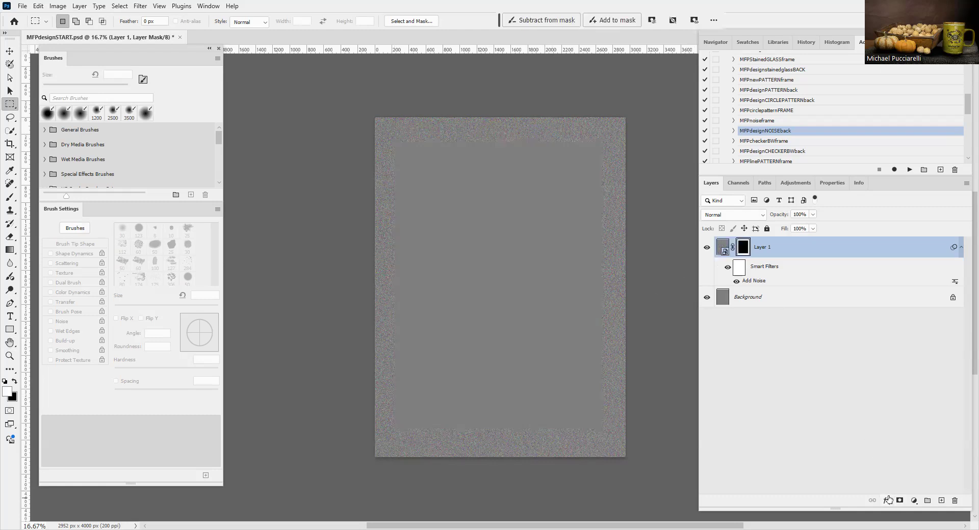
key(F12)
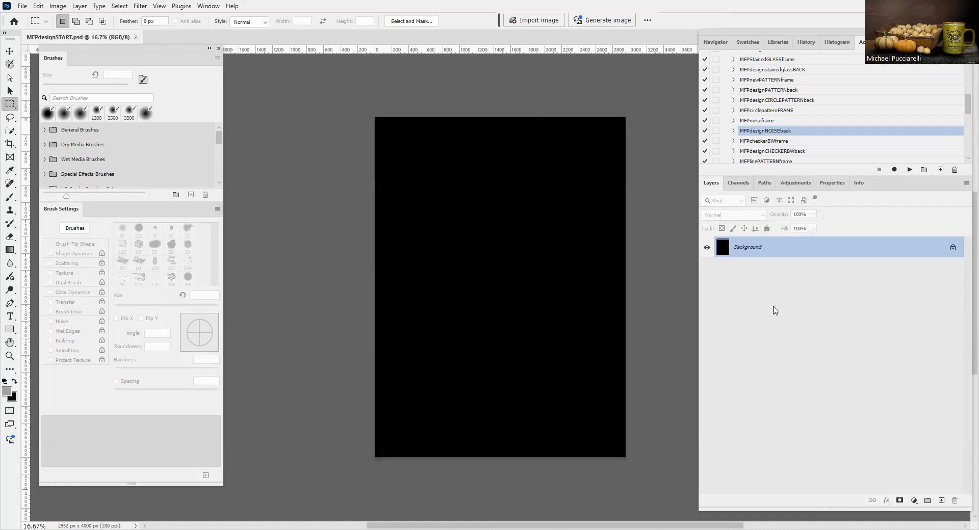
Play the MFPnoiseframe action and revert the document to its saved version.
click(756, 121)
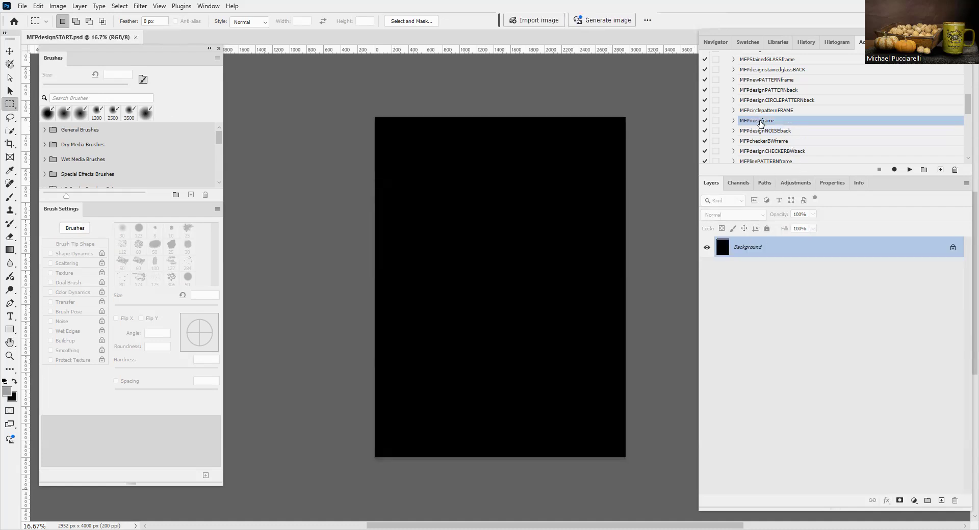
click(909, 170)
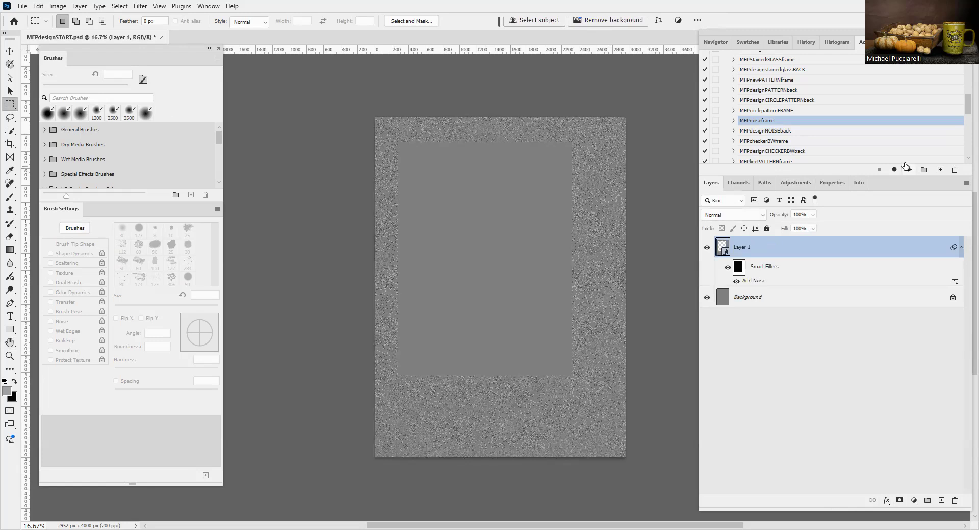
key(F12)
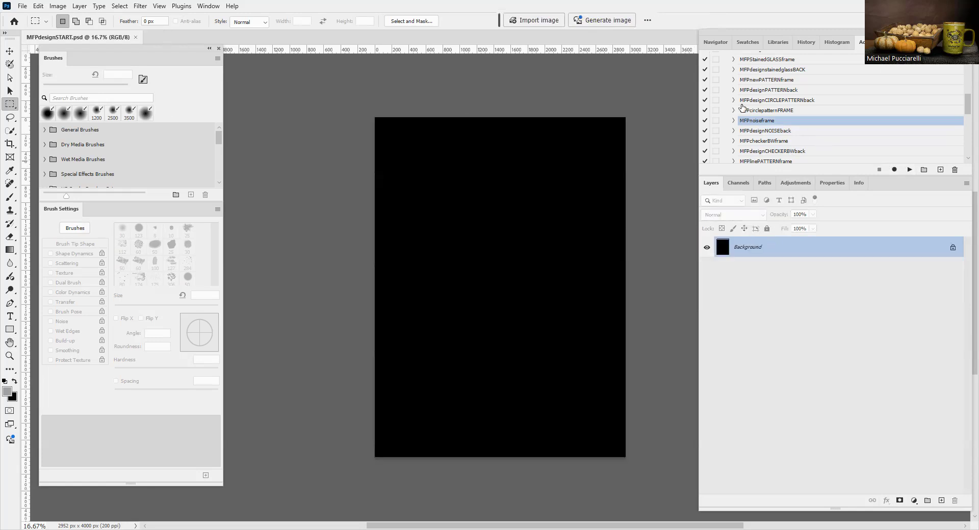
Play the MFPcirclepatternFRAME action and review Layer 1's Halftone Pattern smart filter settings.
click(767, 110)
click(909, 170)
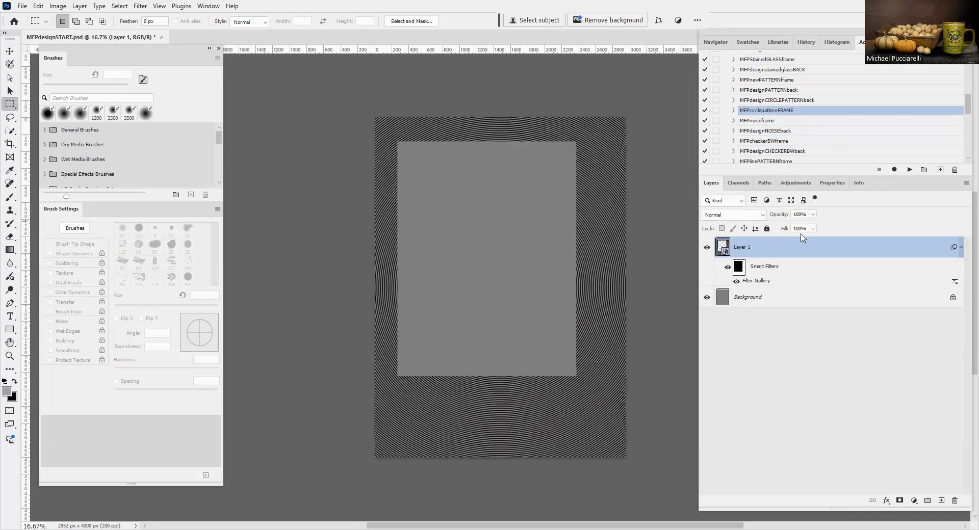
double_click(758, 281)
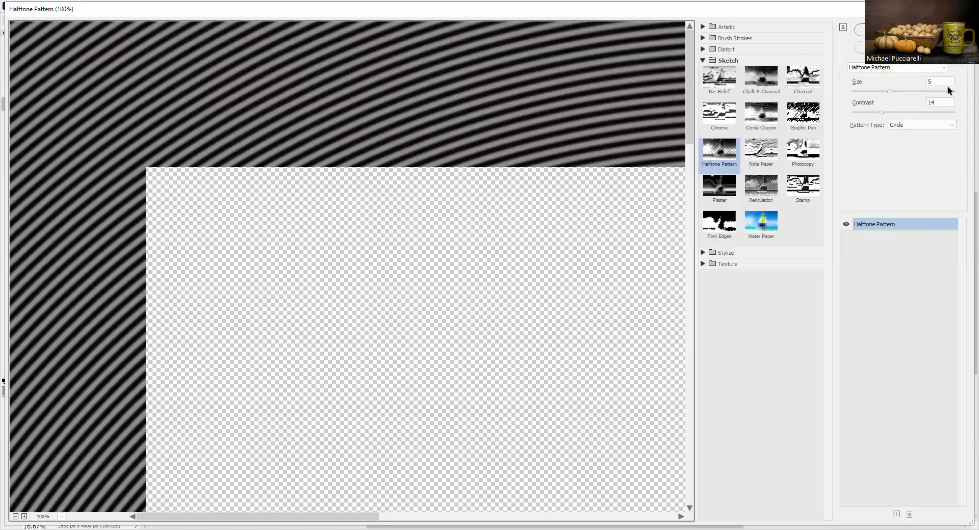
click(900, 30)
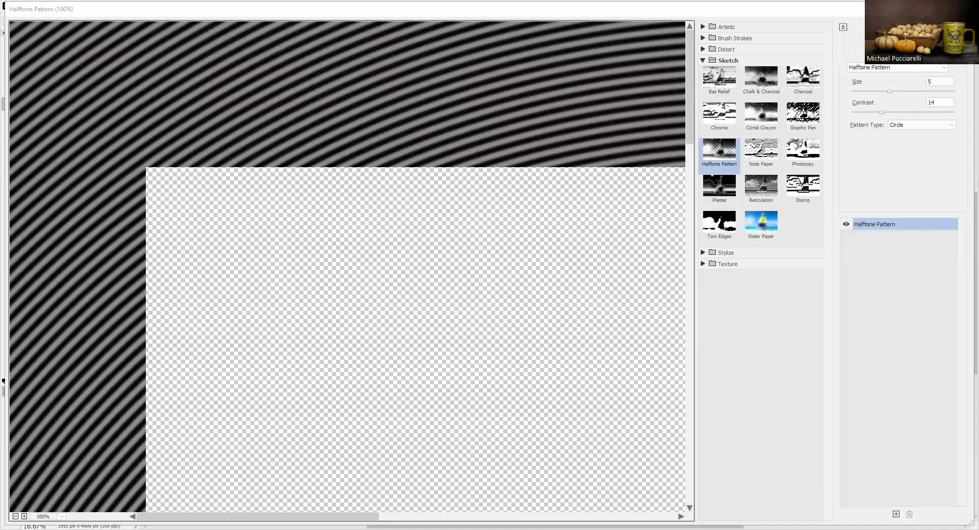
Revert the document to its saved version and play the MFPdesignCIRCLEPATTERNback action.
key(F12)
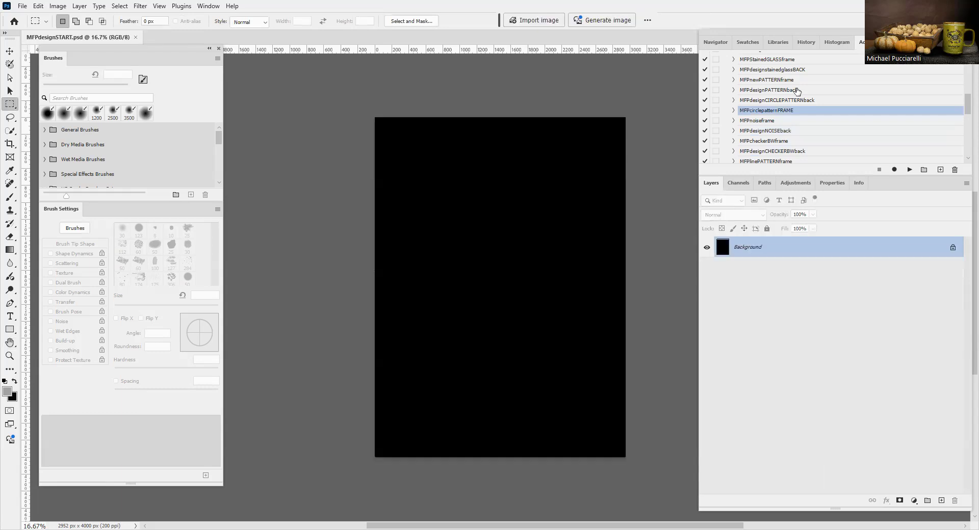
click(793, 100)
click(909, 169)
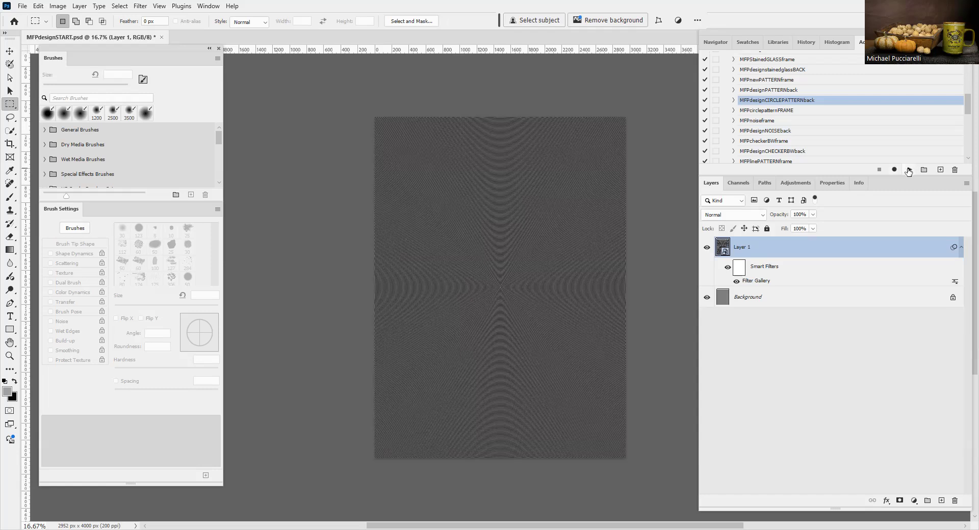
Mask an inset rectangle out of the circle pattern layer to leave a frame around the canvas edges.
alt+click(899, 500)
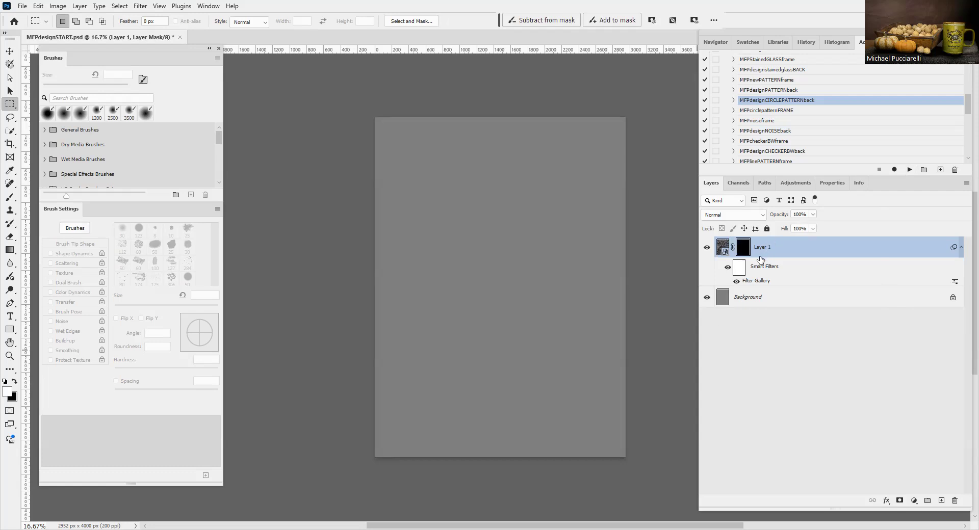
key(ctrl+z)
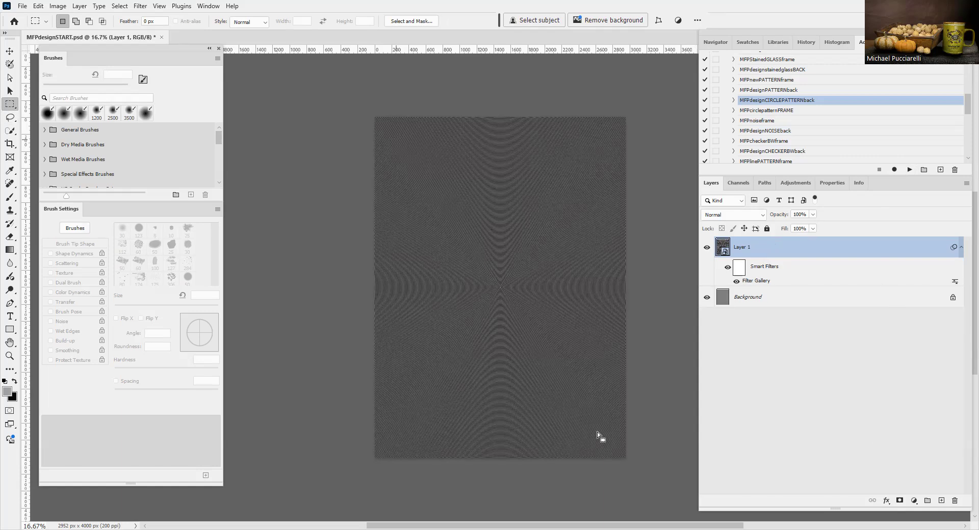
drag(598, 432, 606, 436)
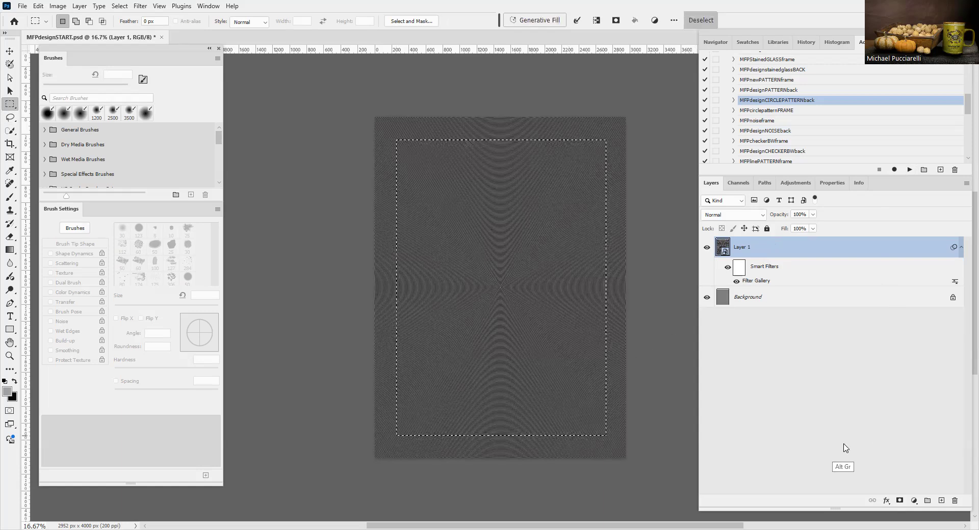
alt+click(899, 501)
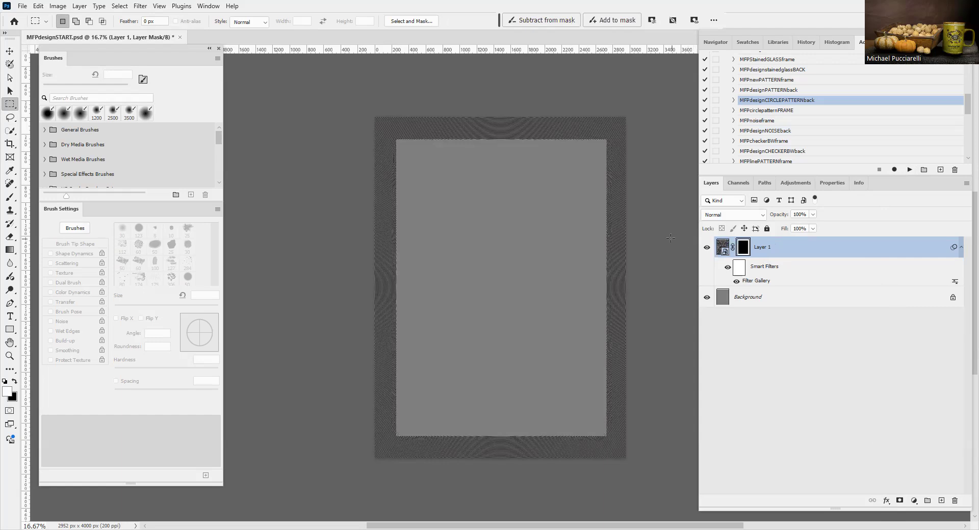
Revert the document to its saved version and play the MFPdesignPATTERNback action.
key(F12)
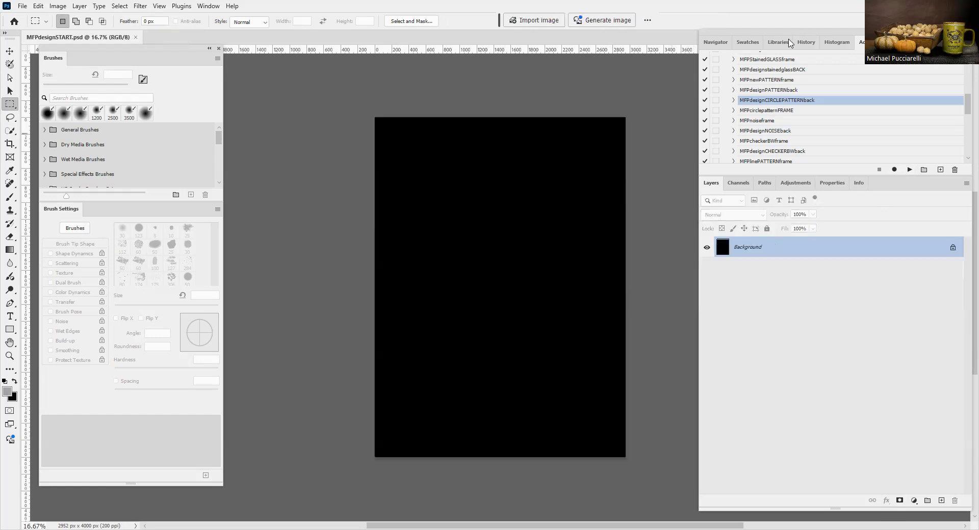
click(768, 92)
click(909, 170)
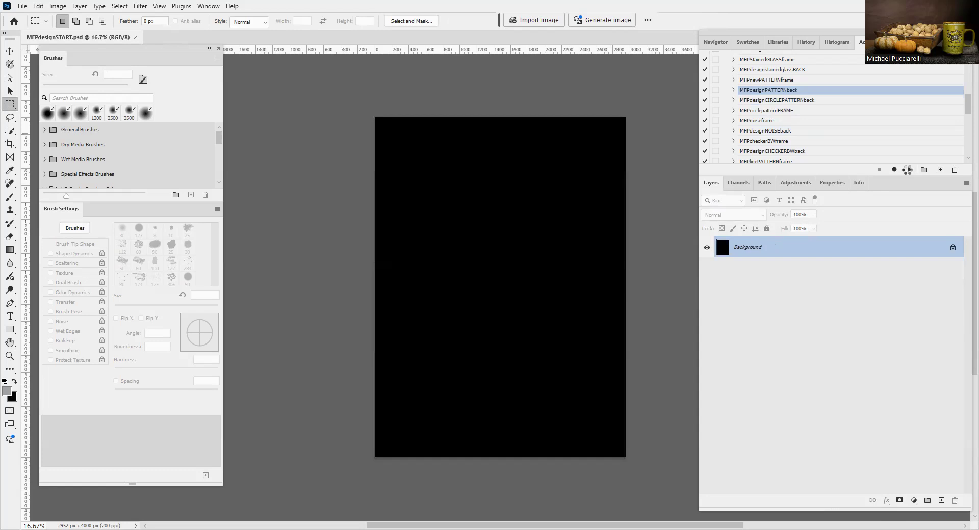
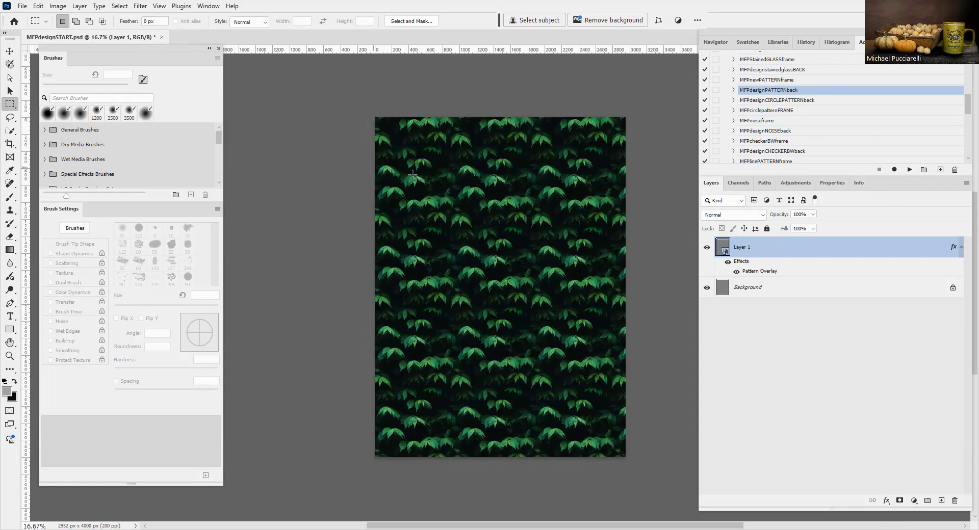
Try Water and Grass patterns in Layer 1's Pattern Overlay and apply the first Trees pattern with green leaves.
double_click(764, 271)
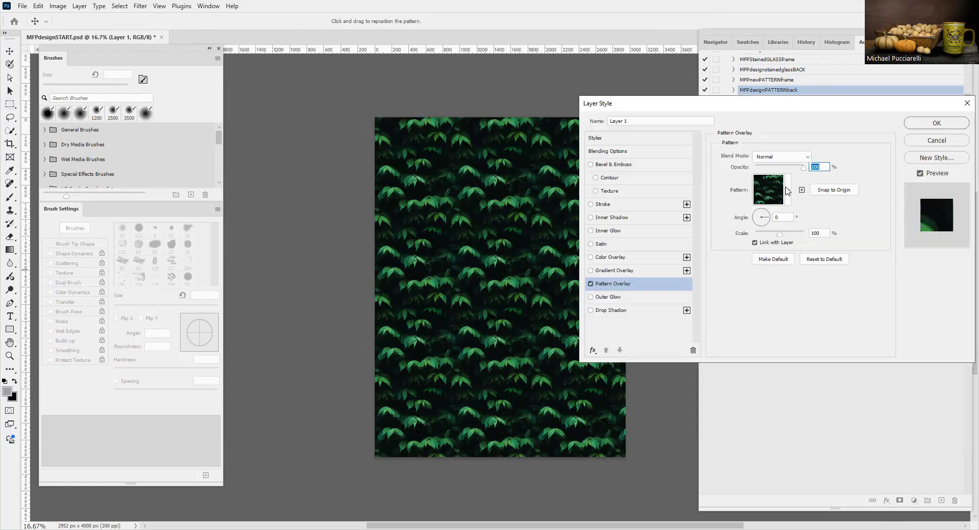
click(788, 189)
click(716, 263)
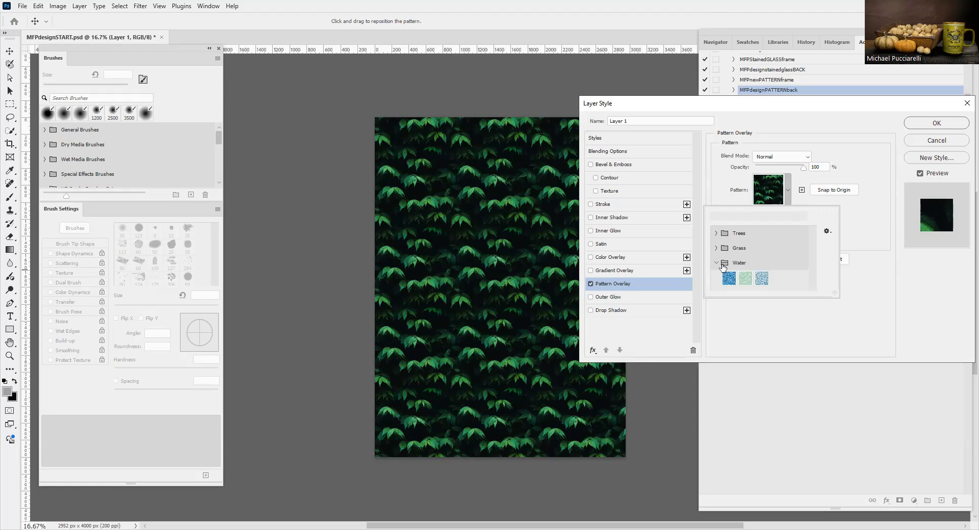
click(730, 279)
click(746, 278)
click(762, 278)
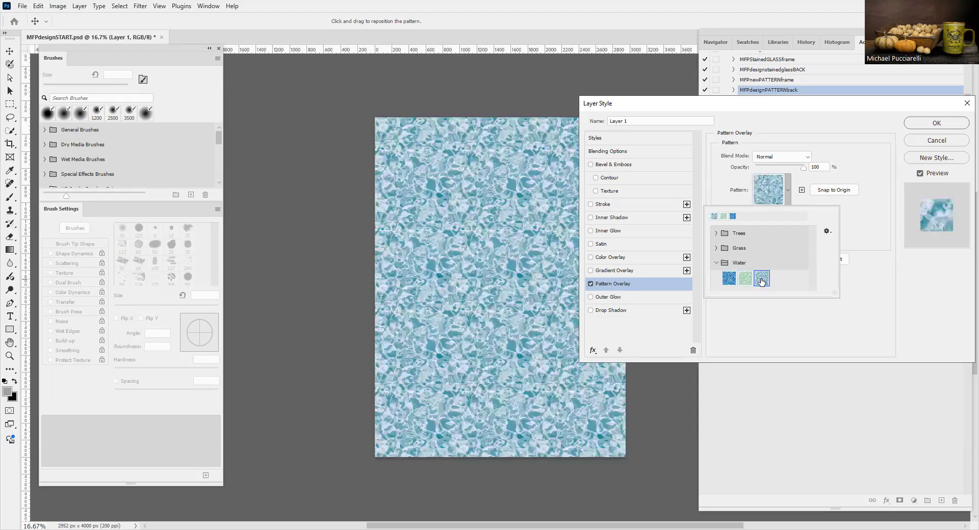
click(746, 280)
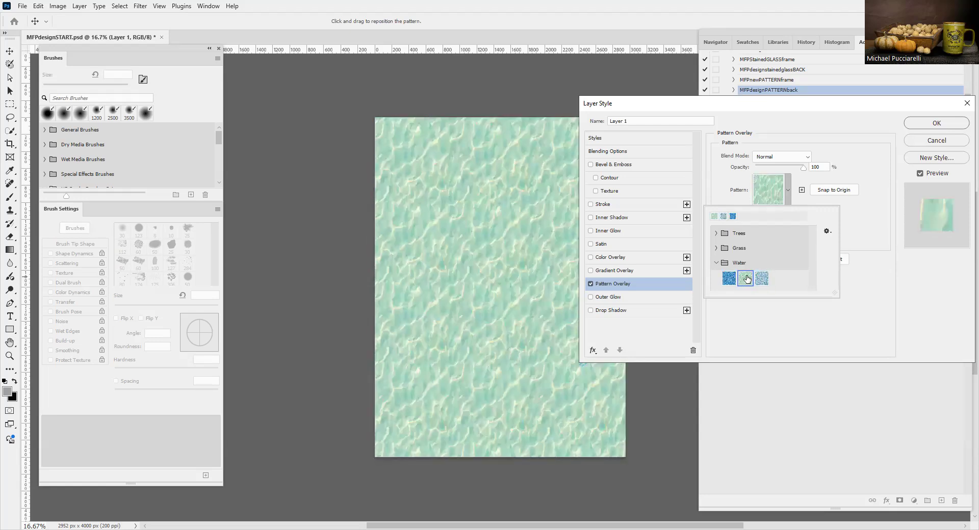
click(717, 248)
click(729, 263)
click(717, 233)
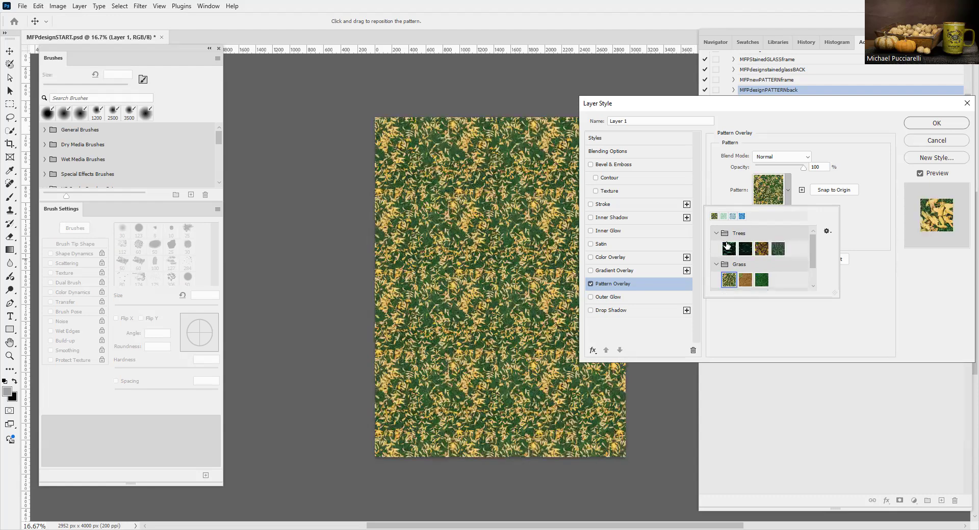
click(729, 248)
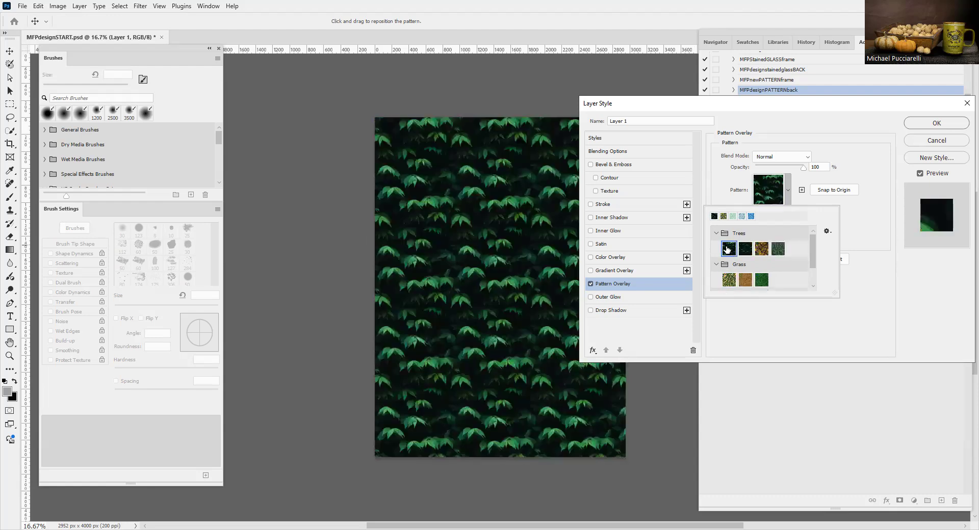
click(918, 124)
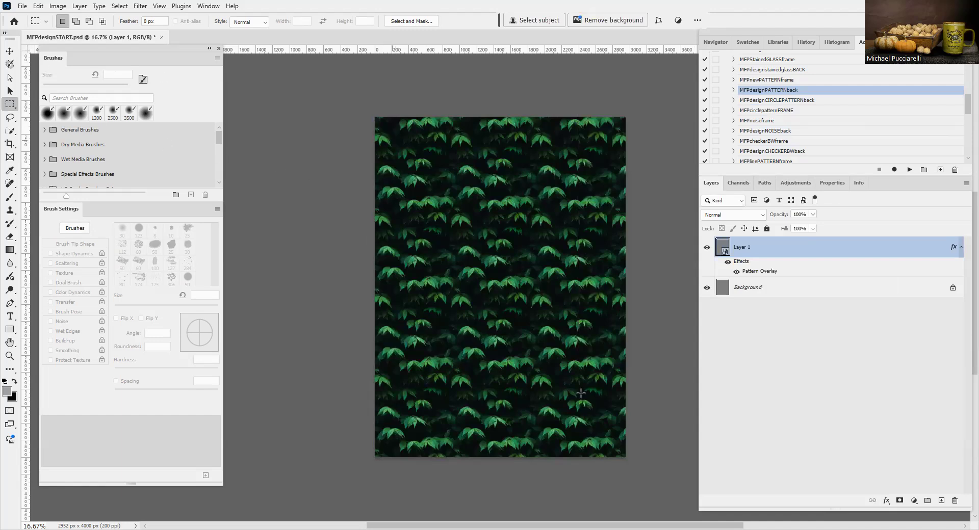
Mask an inset rectangle out of the leaf pattern layer to leave a frame, and revert the document to its saved version.
drag(393, 139, 602, 430)
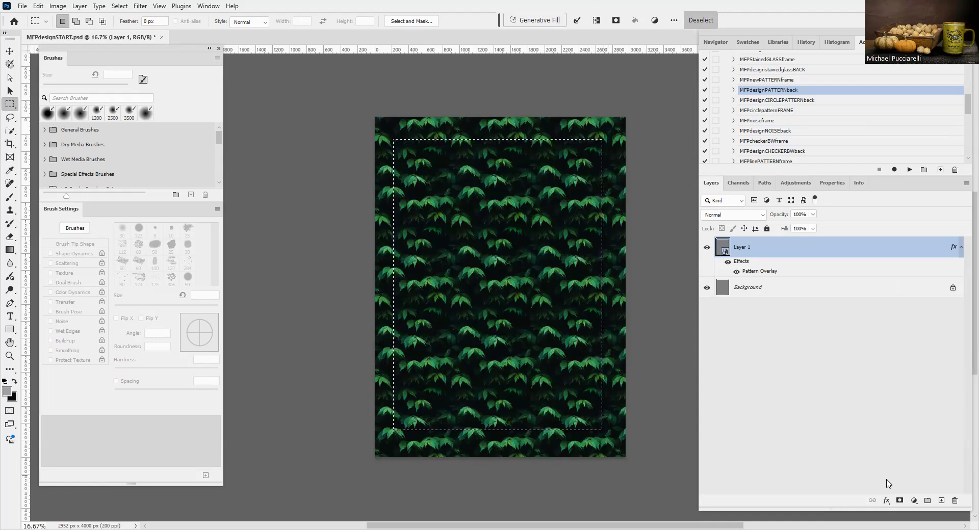
alt+click(900, 501)
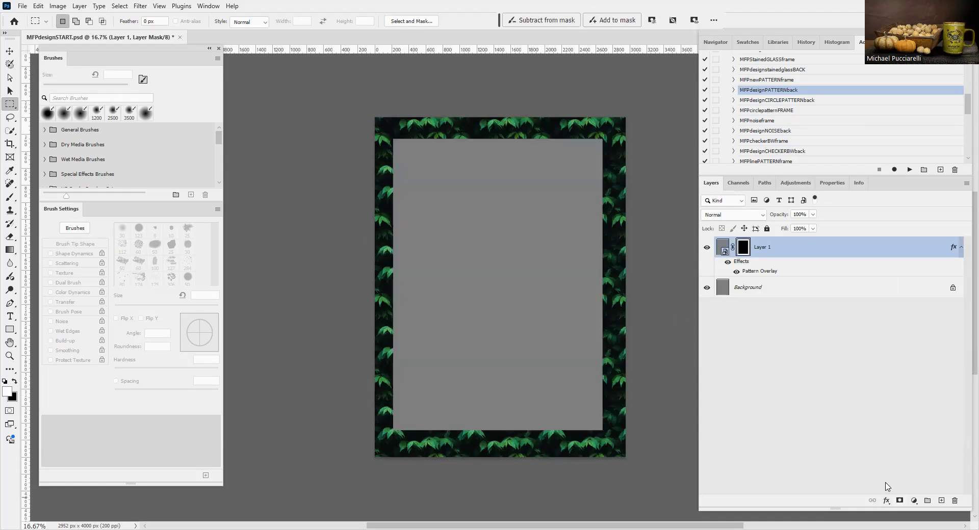
key(F12)
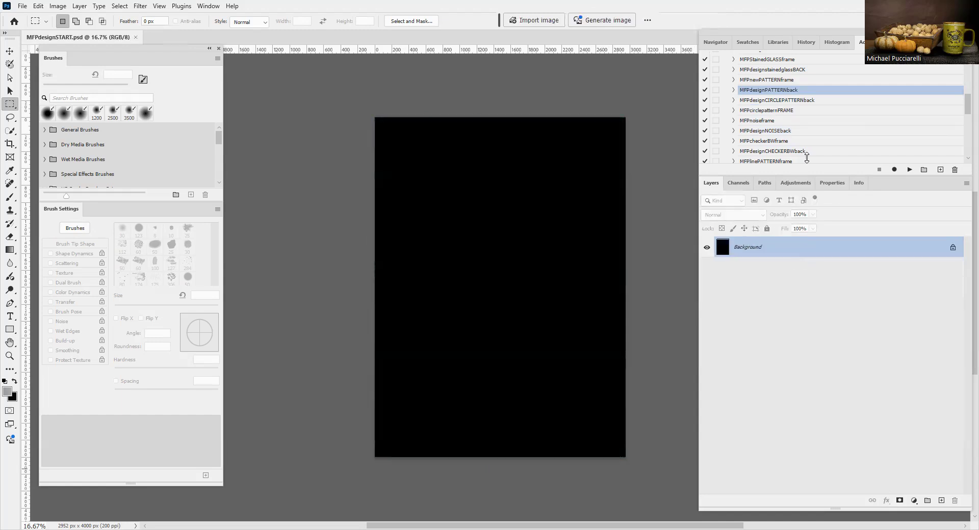
Play the MFPnewPATTERNframe action and set the frame's Pattern Overlay to the first Trees pattern.
click(780, 81)
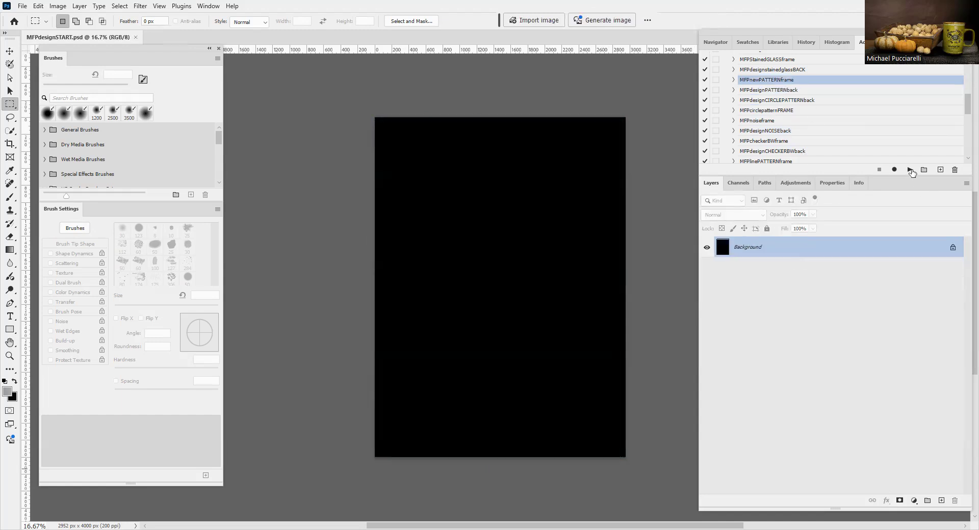
click(909, 169)
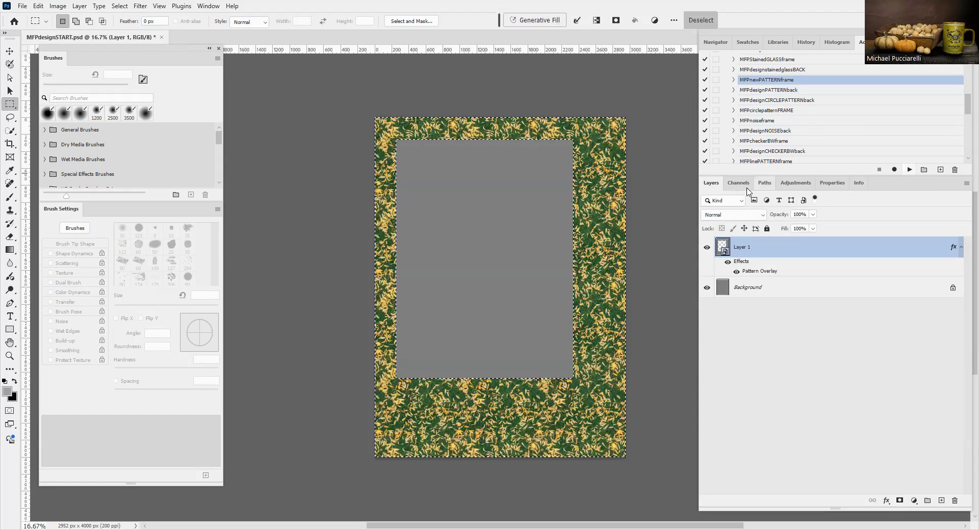
double_click(757, 274)
click(788, 190)
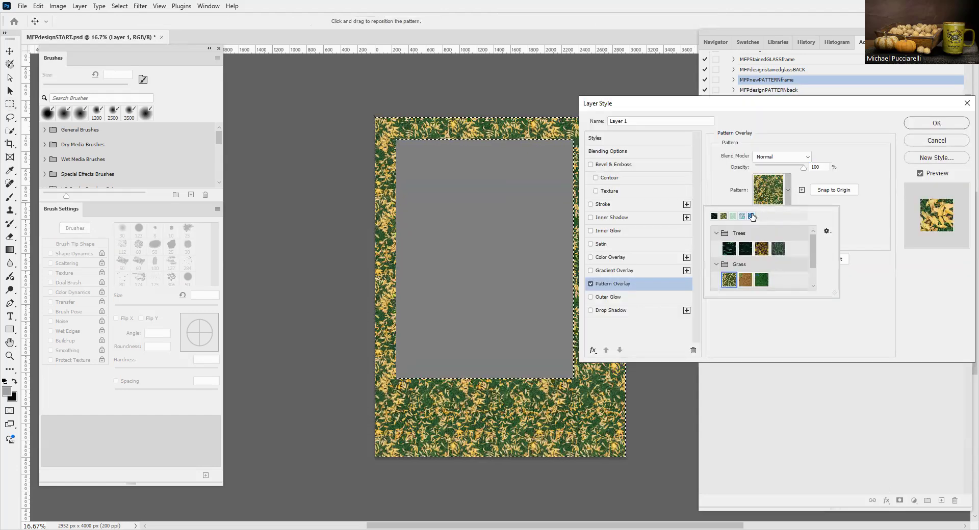
click(730, 249)
click(913, 128)
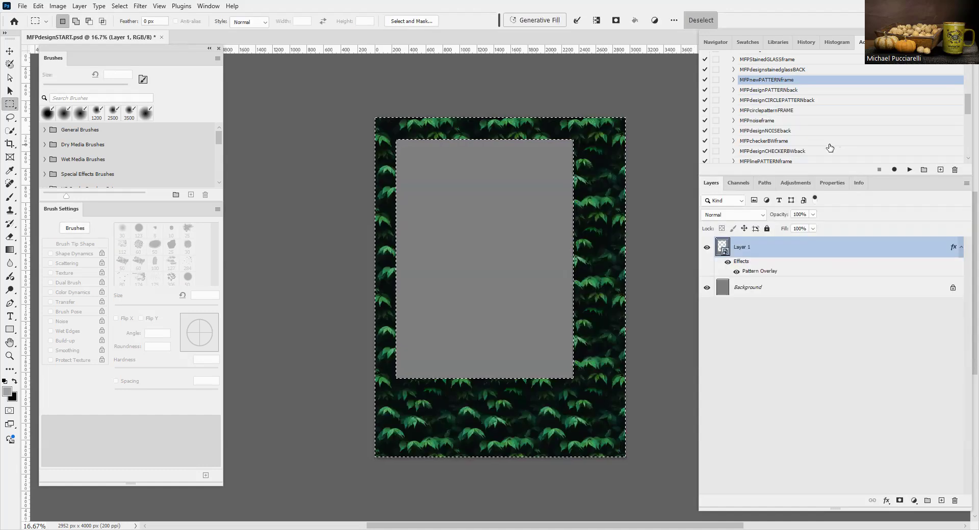
Clear the selection, revert the document to its saved version and play the MFPdesignstainedglassBACK action.
key(ctrl+d)
key(F12)
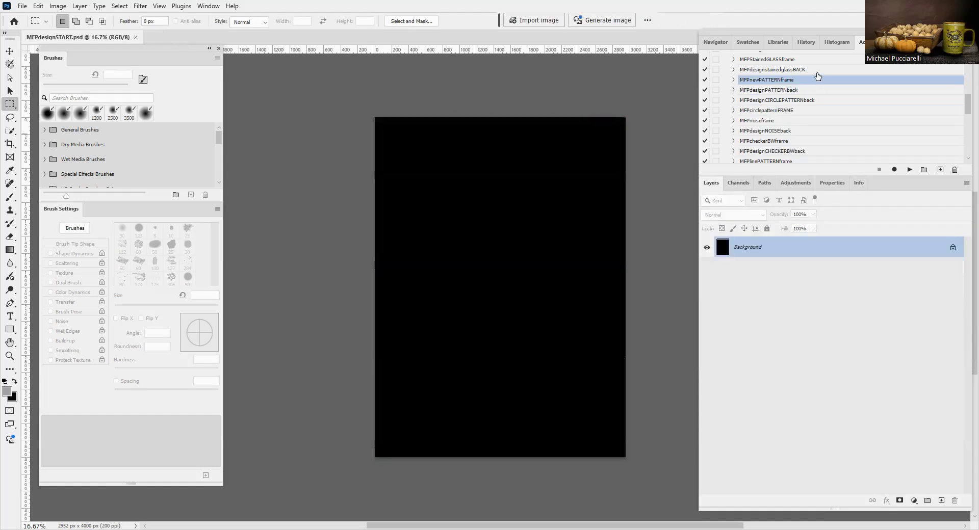
click(782, 71)
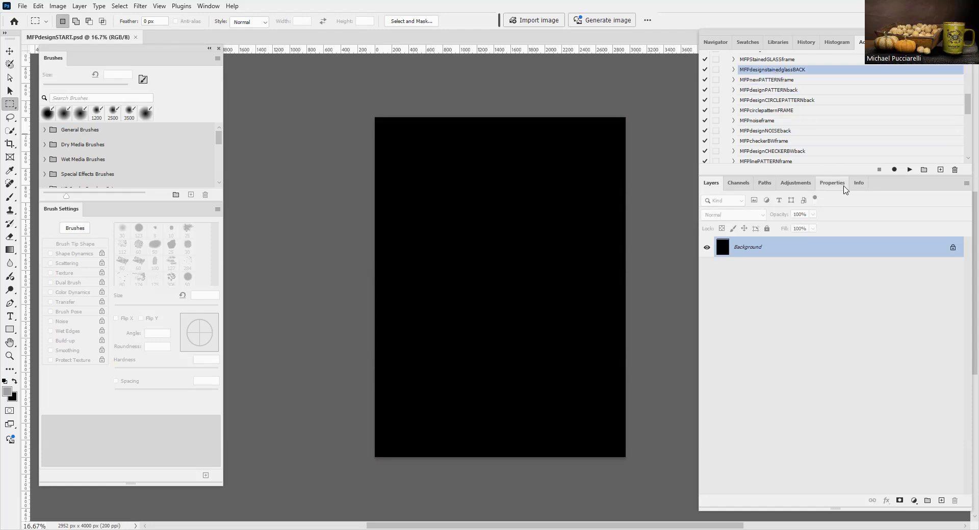
drag(964, 104, 964, 94)
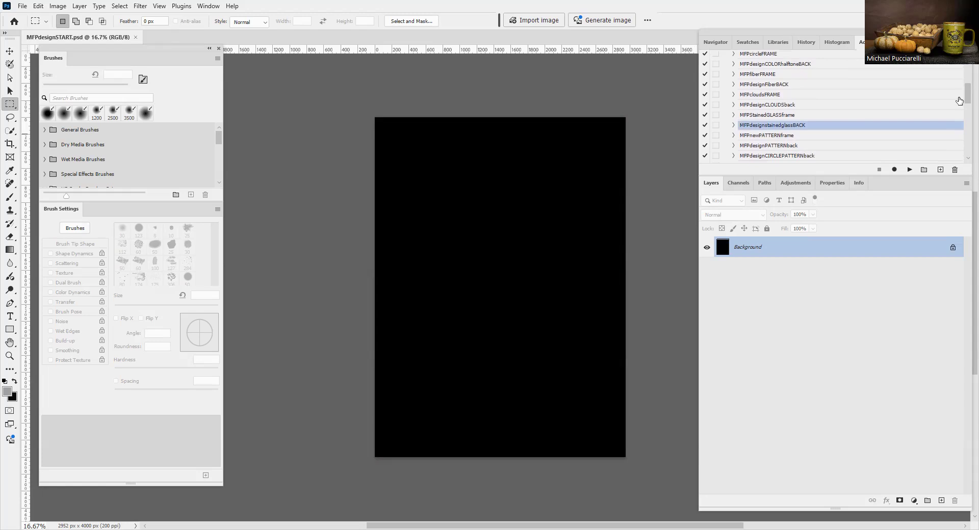
click(908, 169)
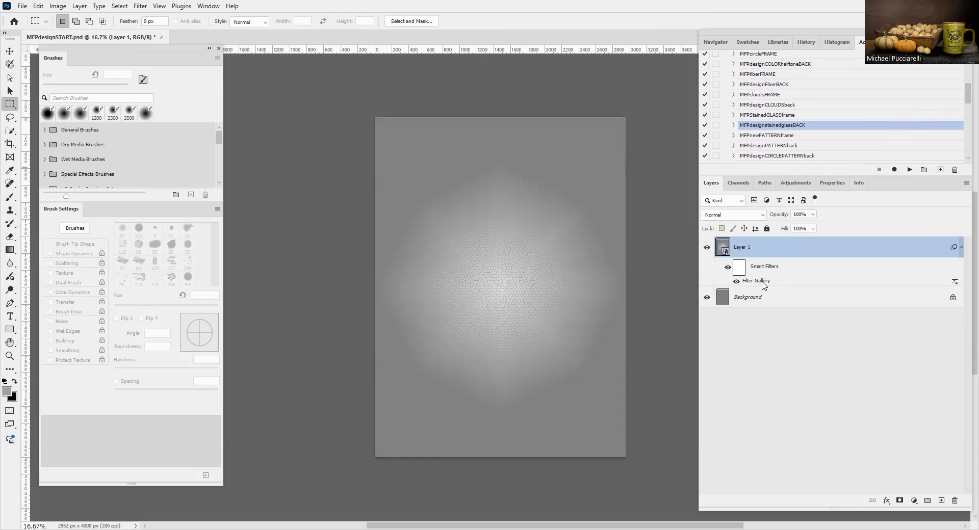
Set Layer 1's Stained Glass smart filter to cell size 27, border thickness 9 and light intensity 4.
double_click(763, 281)
drag(879, 91, 879, 113)
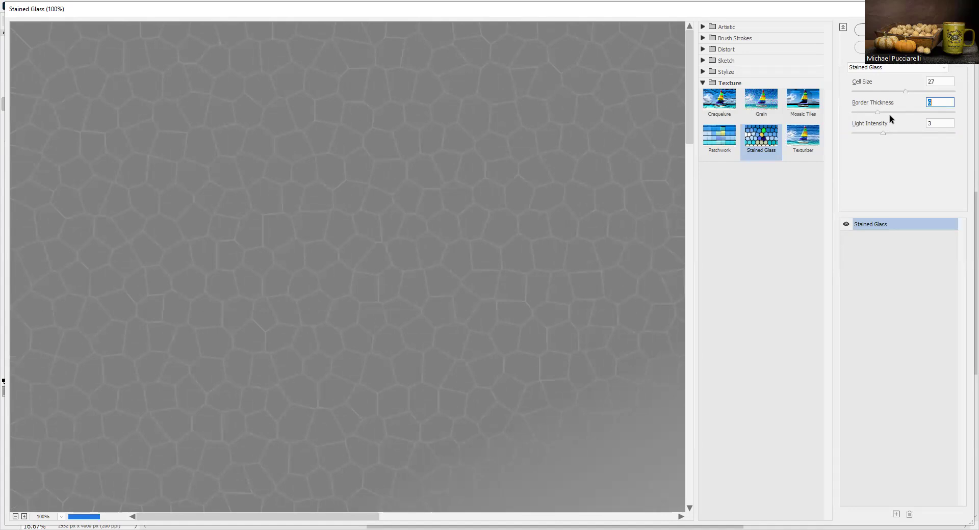
click(888, 113)
mouse_move(882, 133)
mouse_down()
mouse_move(915, 134)
mouse_move(895, 132)
mouse_up()
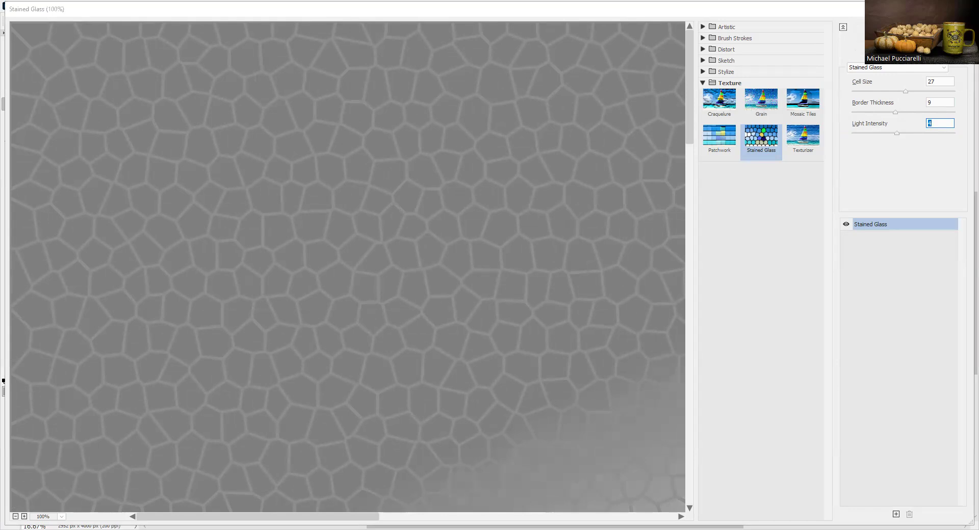
Confirm the Stained Glass filter settings and mask an inset rectangle out of Layer 1 to leave a frame.
click(913, 32)
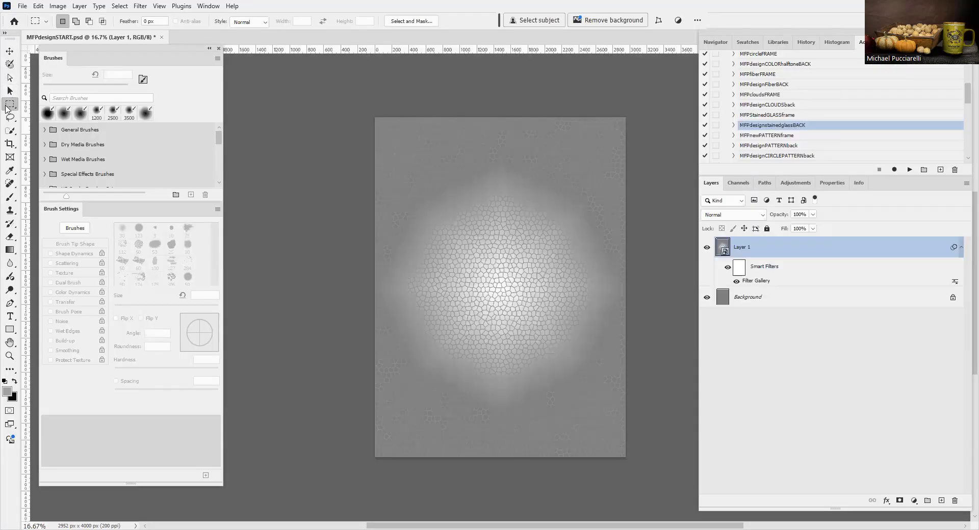
drag(392, 143, 394, 143)
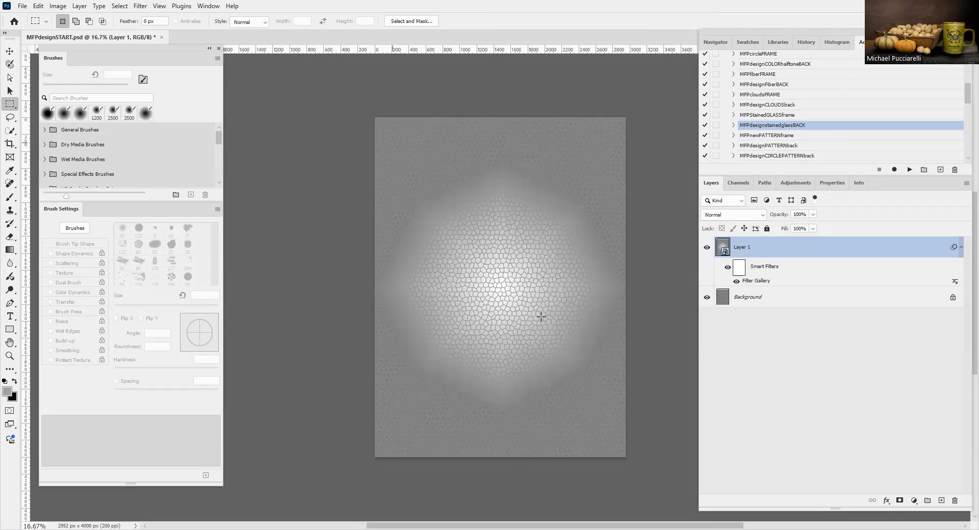
drag(602, 412, 597, 421)
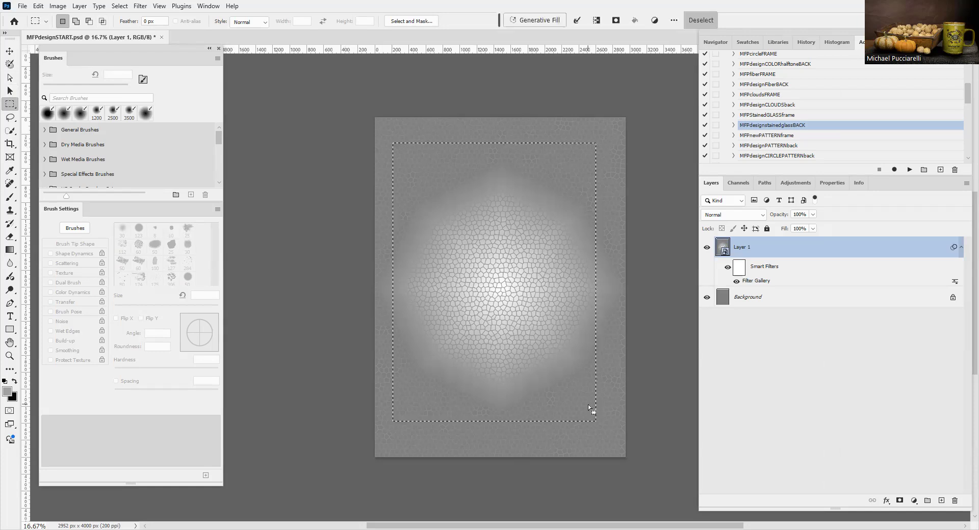
alt+click(899, 501)
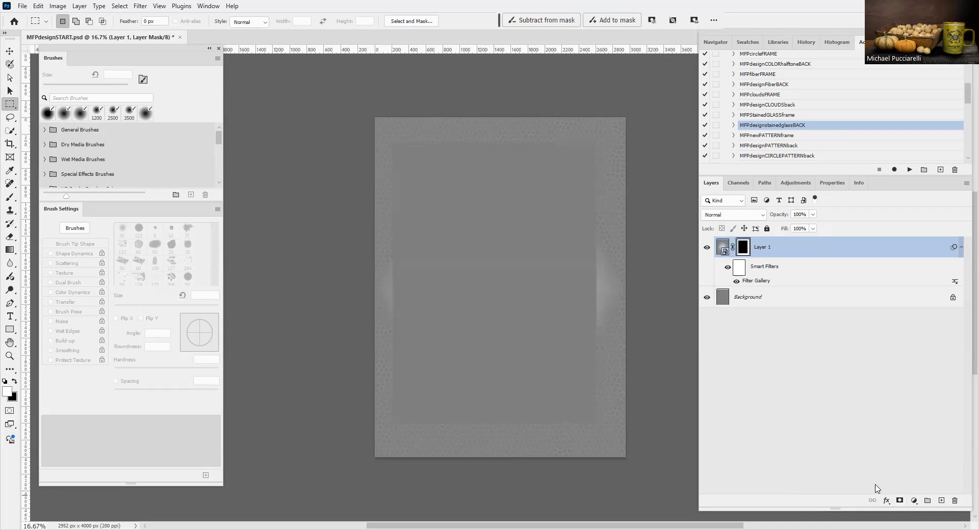
Revert the document to its saved version and play the MFPStainedGLASSframe action.
key(F12)
click(790, 115)
click(911, 169)
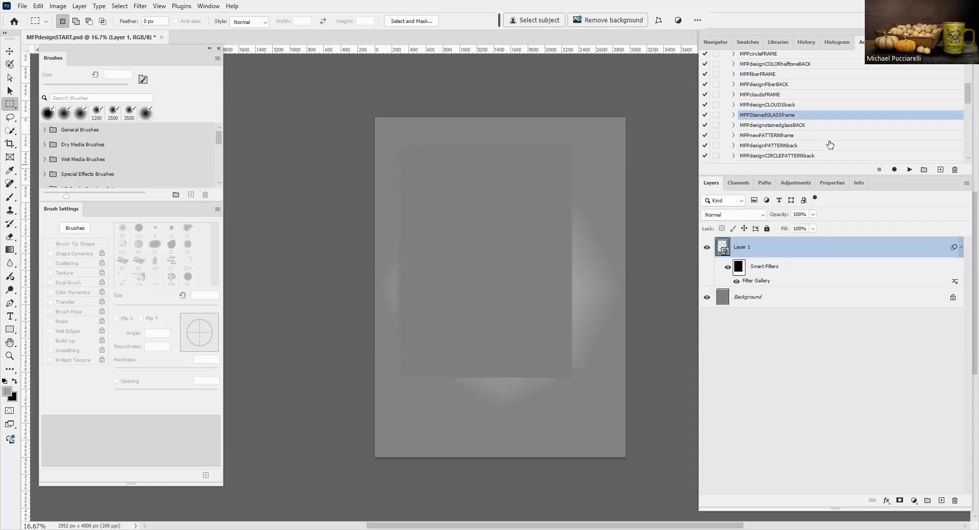
Revert the document to its saved version and play the MFPdesignCLOUDSback action.
key(F12)
click(780, 105)
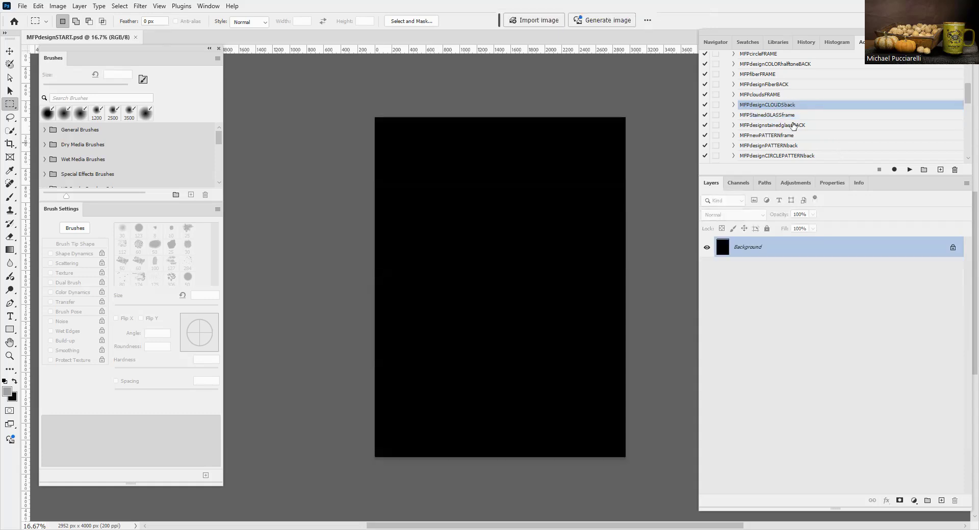
click(909, 170)
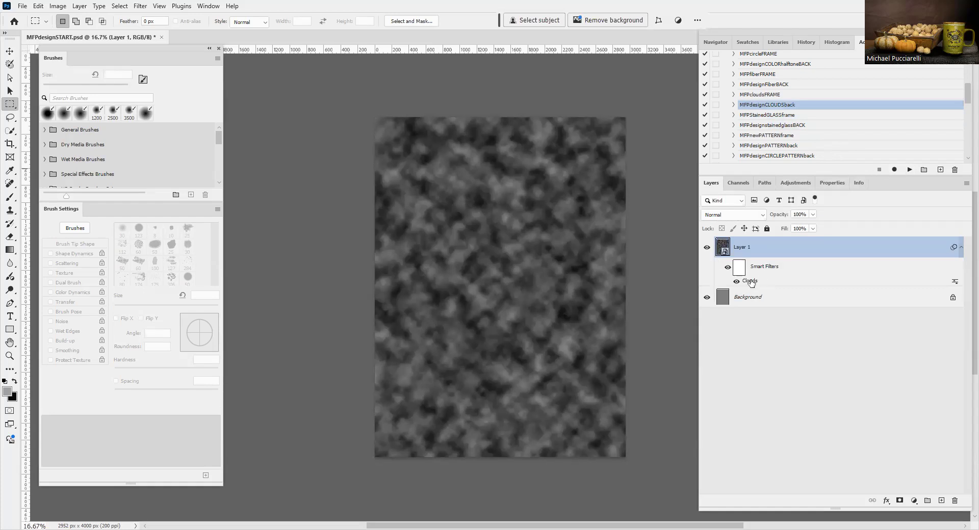
Reapply Layer 1's Clouds smart filter several times to generate new random cloud patterns.
double_click(750, 281)
double_click(750, 282)
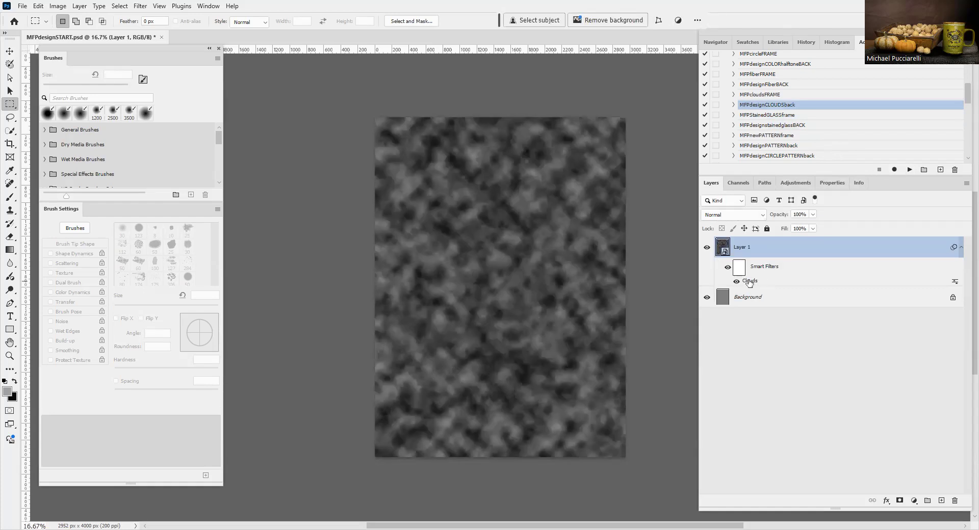
double_click(749, 282)
double_click(750, 282)
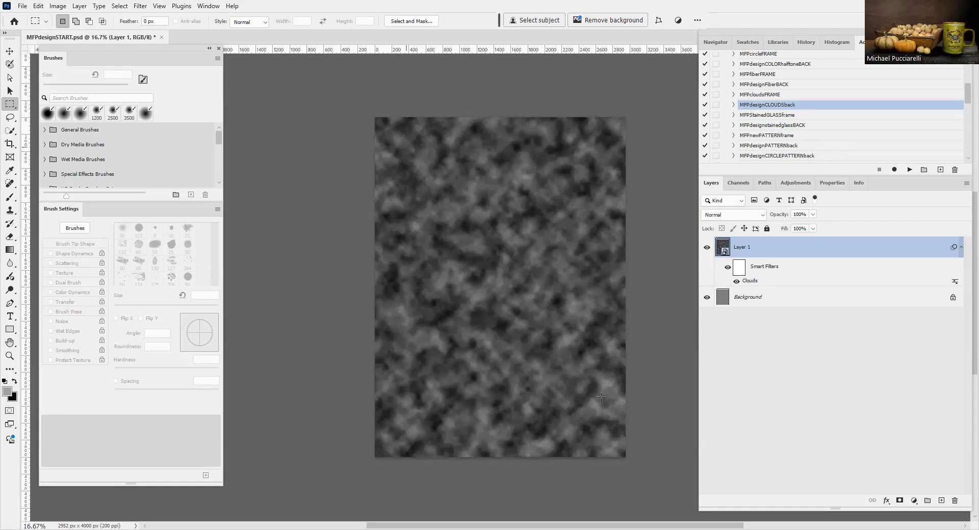
Mask an inset rectangle out of the clouds layer to leave a frame, and revert the document to its saved version.
drag(601, 398, 601, 412)
alt+click(901, 501)
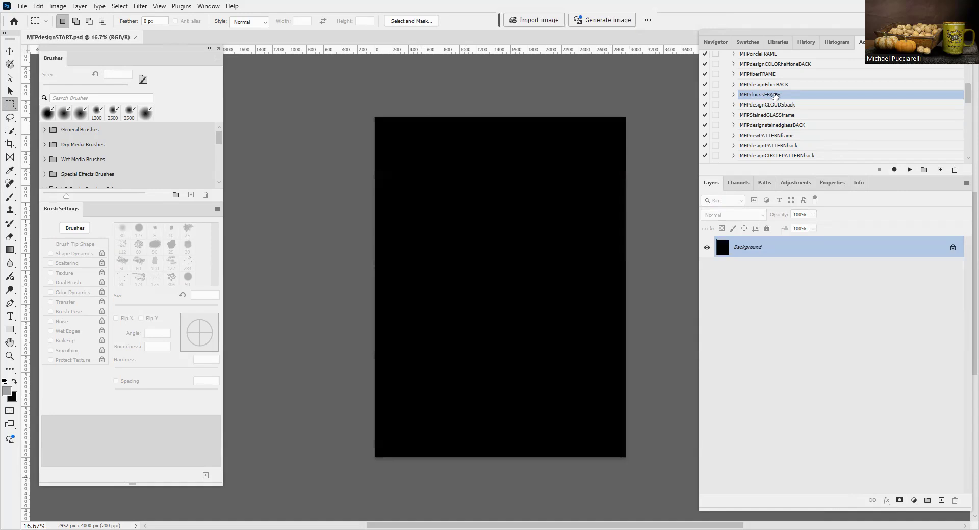
Play the MFPcloudsFRAME action, and revert the document to its saved version.
click(775, 95)
click(909, 169)
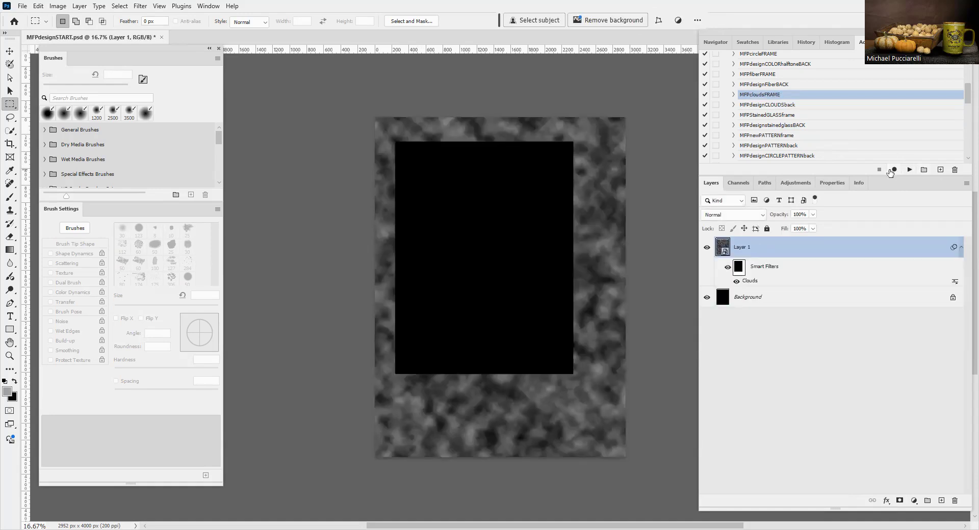
key(F12)
Play the MFPdesignFiberBACK action to generate a fiber background.
scroll(965, 96, up, 3)
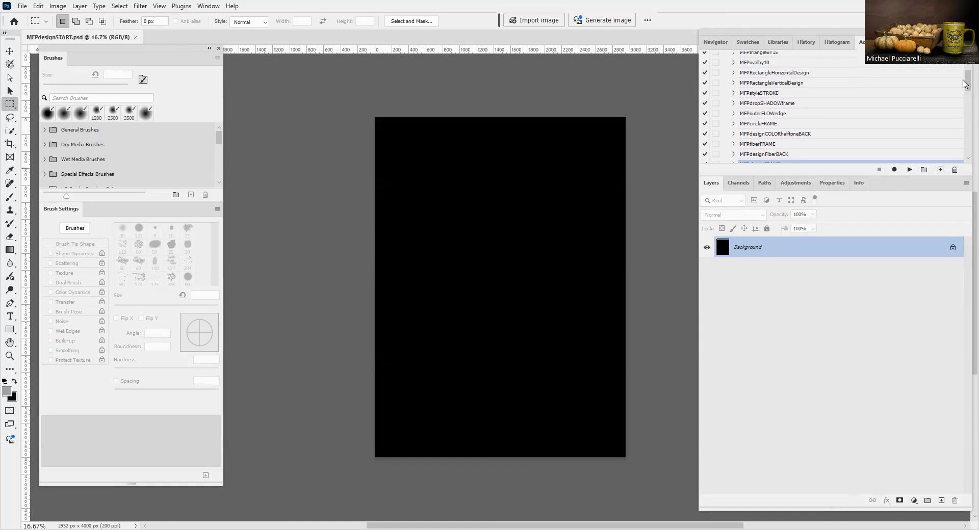
click(770, 126)
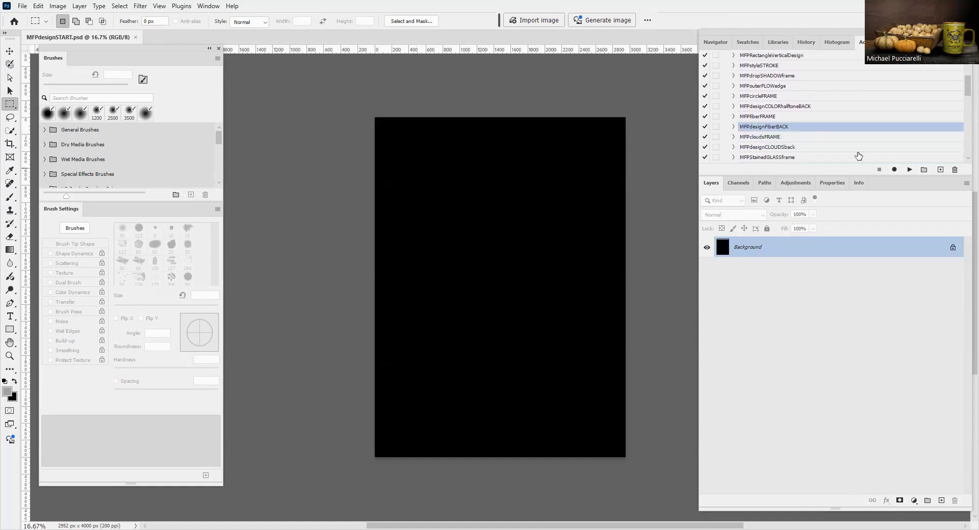
click(910, 170)
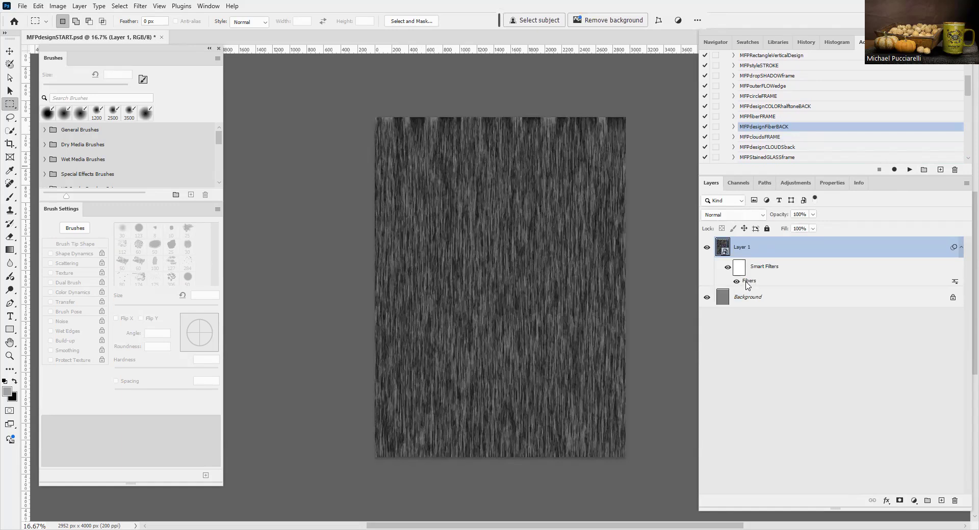
Set Layer 1's Fibers smart filter to variance 23 and strength 35, and mask out an inset rectangle to leave a frame.
double_click(747, 281)
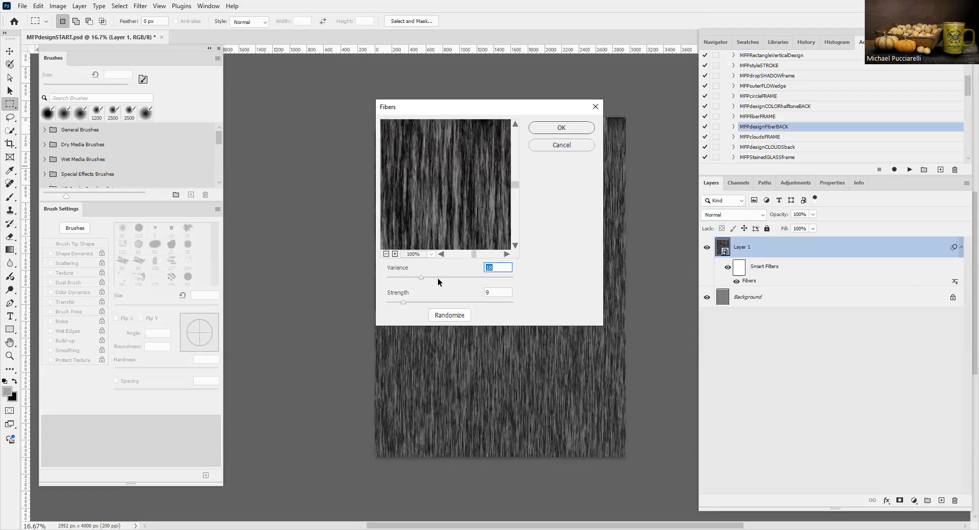
drag(437, 277, 449, 277)
drag(404, 300, 429, 301)
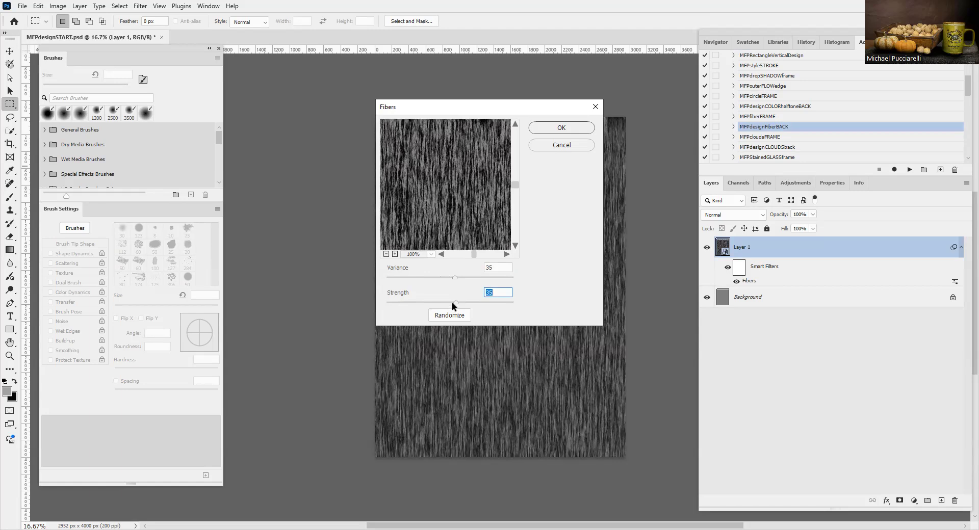
click(455, 276)
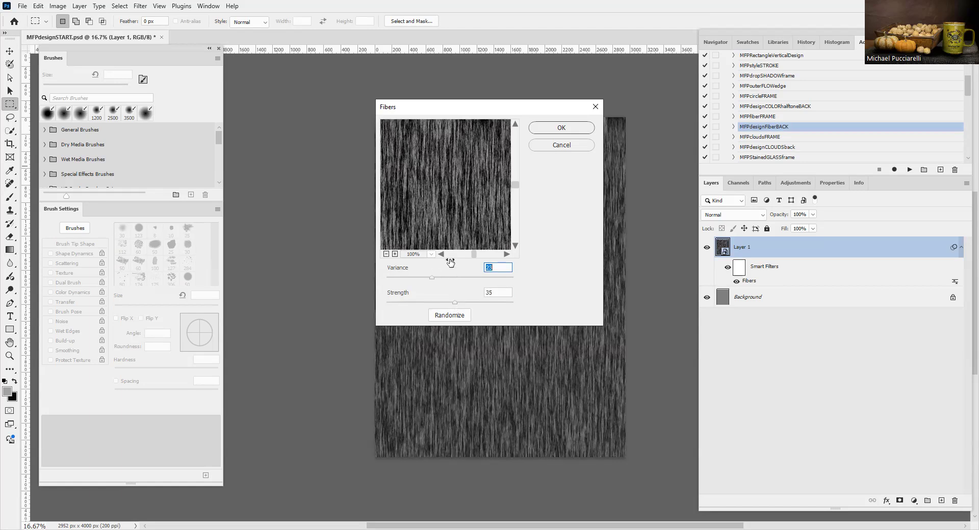
click(556, 129)
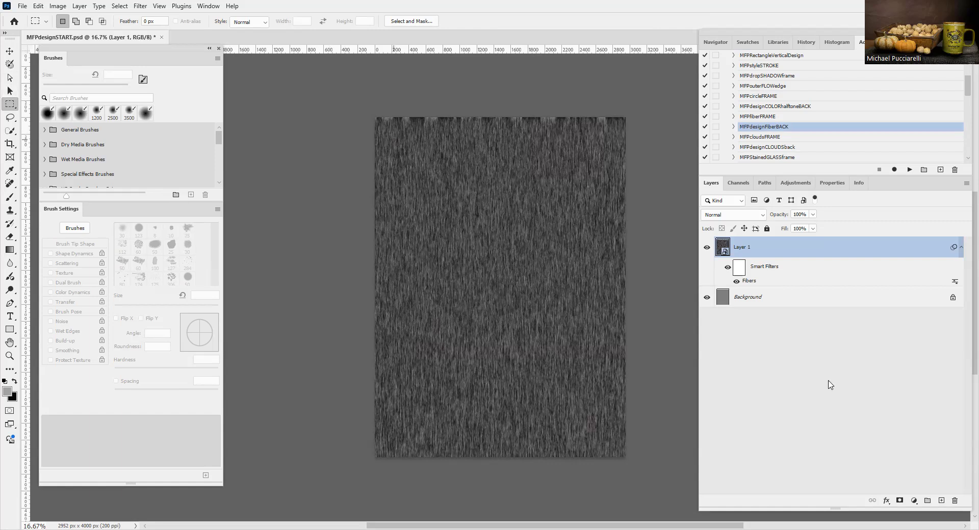
alt+click(900, 500)
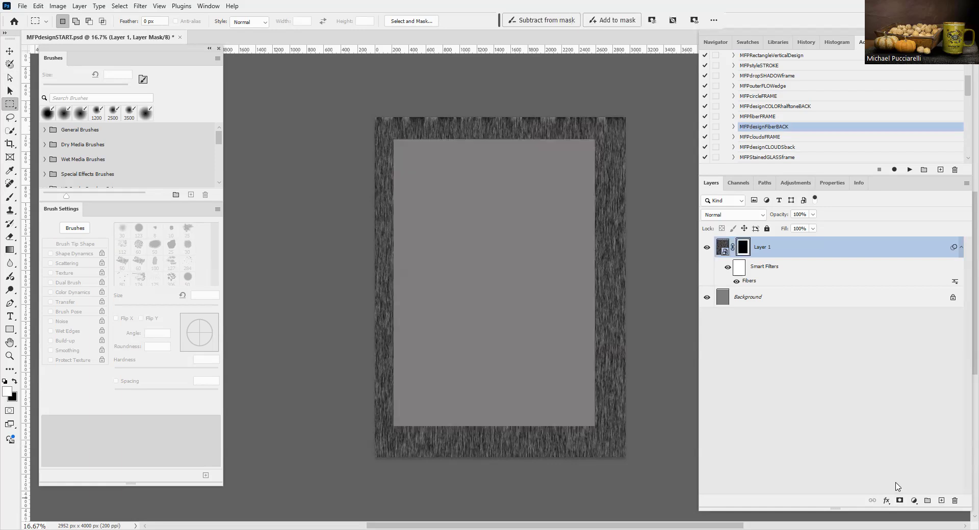
Revert the document to its saved version and play the MFPfiberFRAME action.
key(F12)
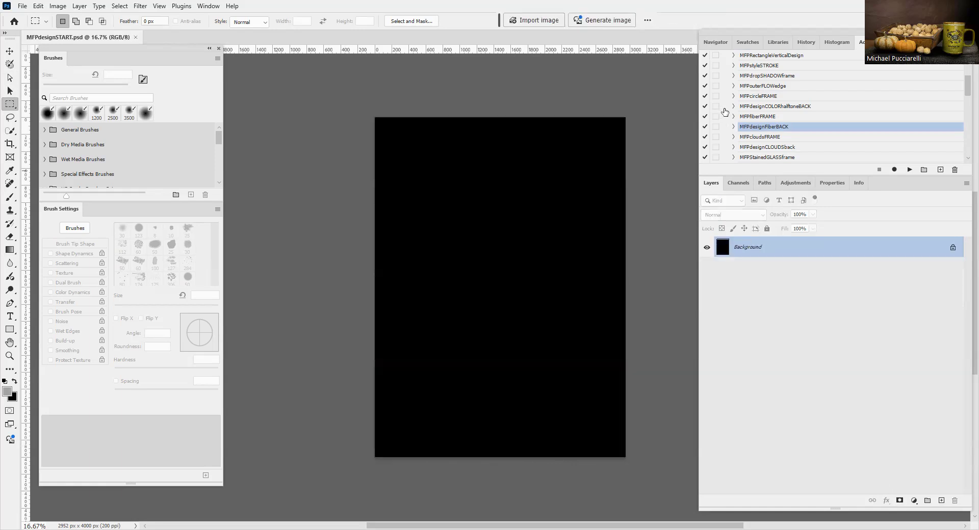
click(765, 116)
click(909, 170)
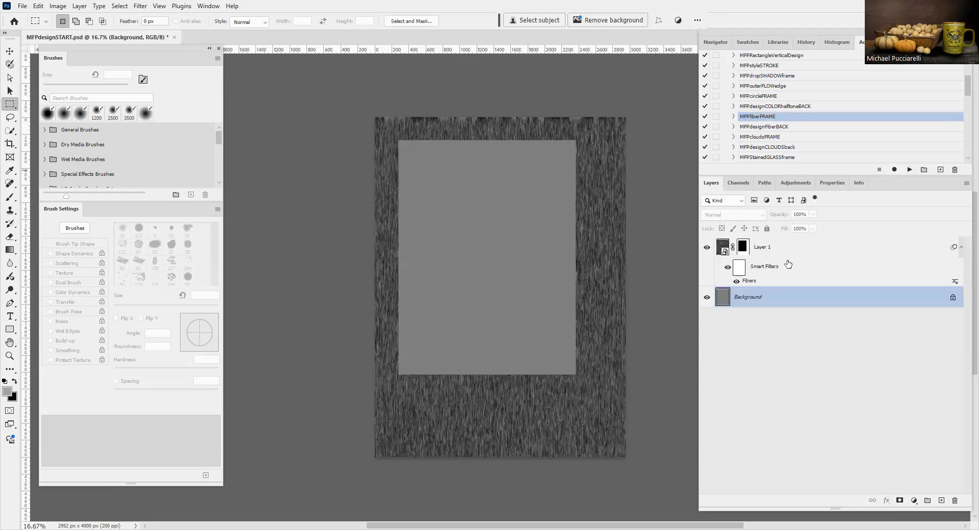
Examine the variance and strength settings of the fiber frame's Fibers smart filter without changing them.
click(750, 282)
double_click(750, 281)
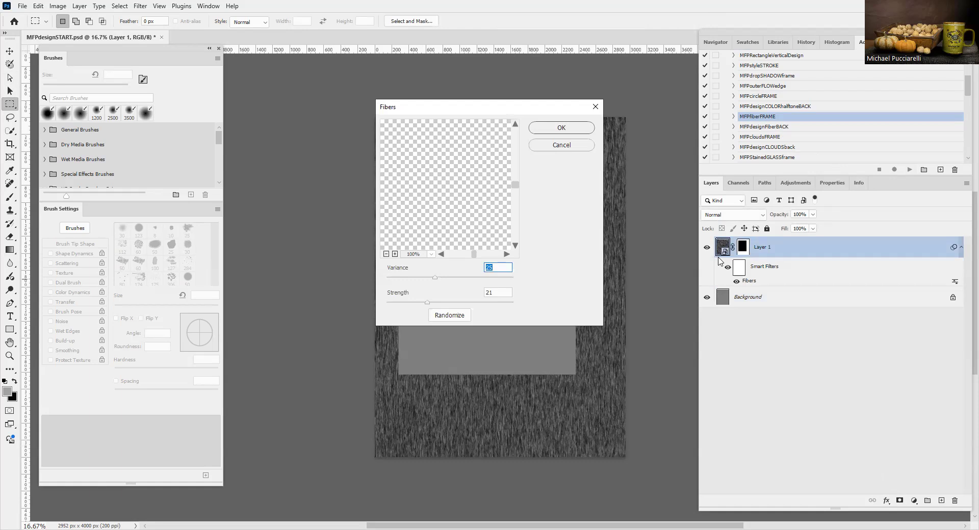
click(578, 150)
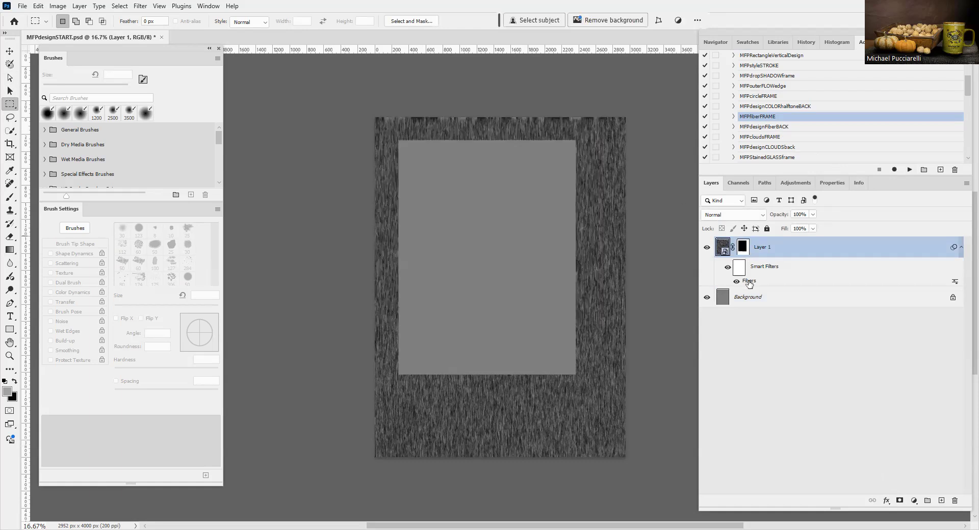
double_click(749, 281)
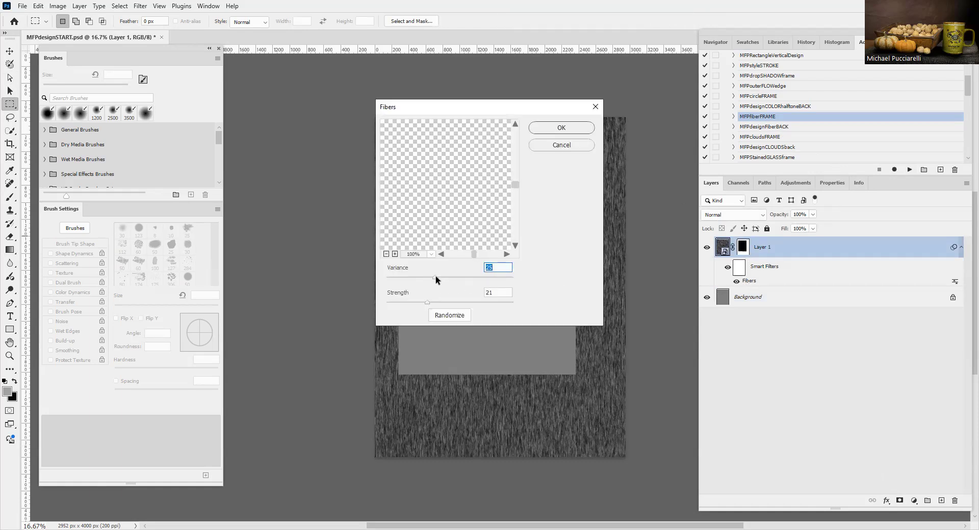
click(556, 148)
click(740, 271)
double_click(750, 282)
click(546, 145)
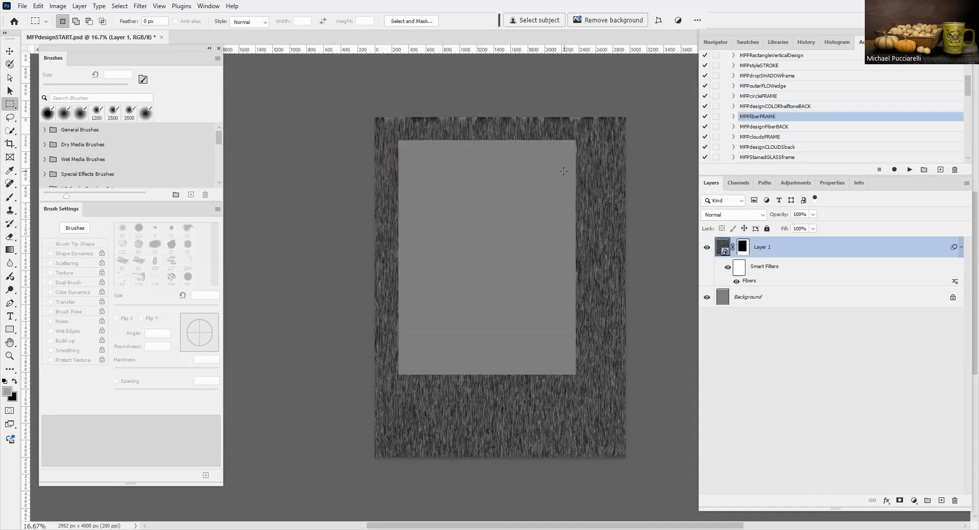
Revert the document to its saved version and play the MFPdesignCOLORhalftoneBACK action.
key(F12)
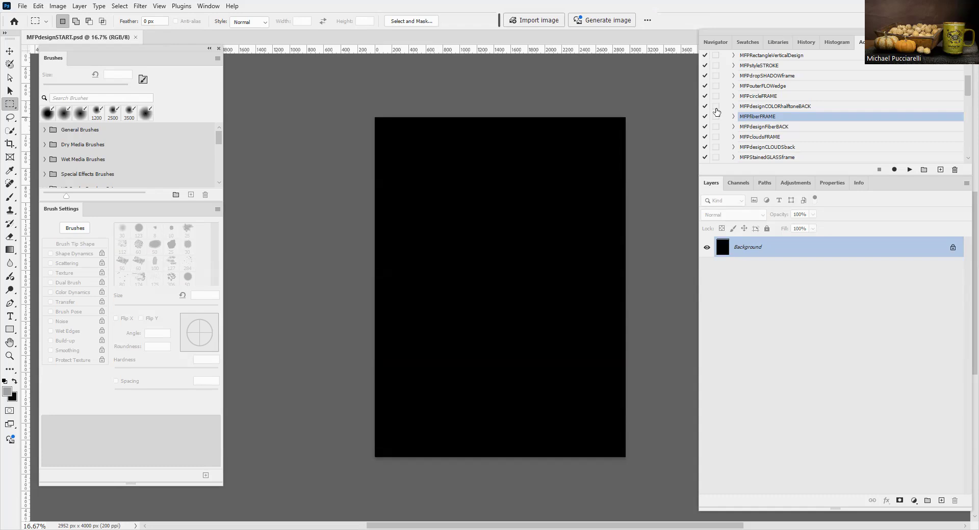
click(757, 107)
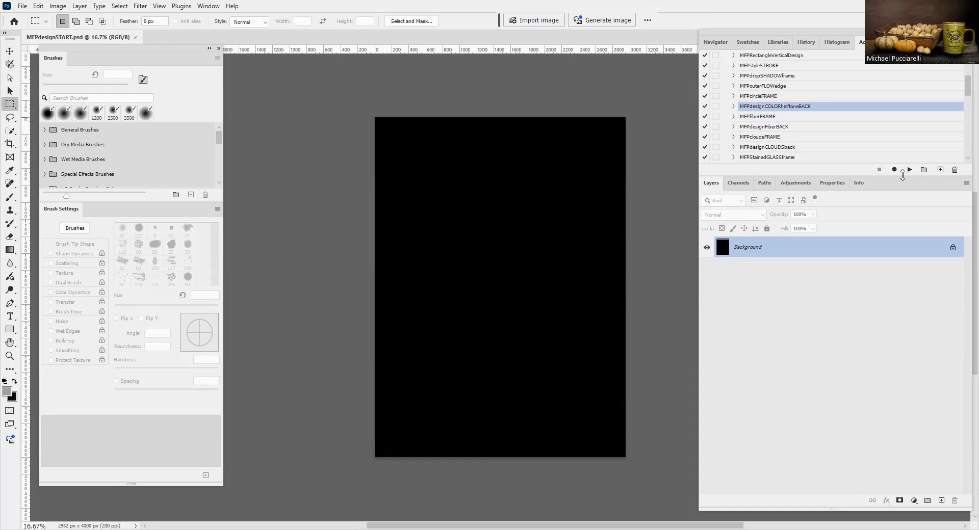
click(910, 169)
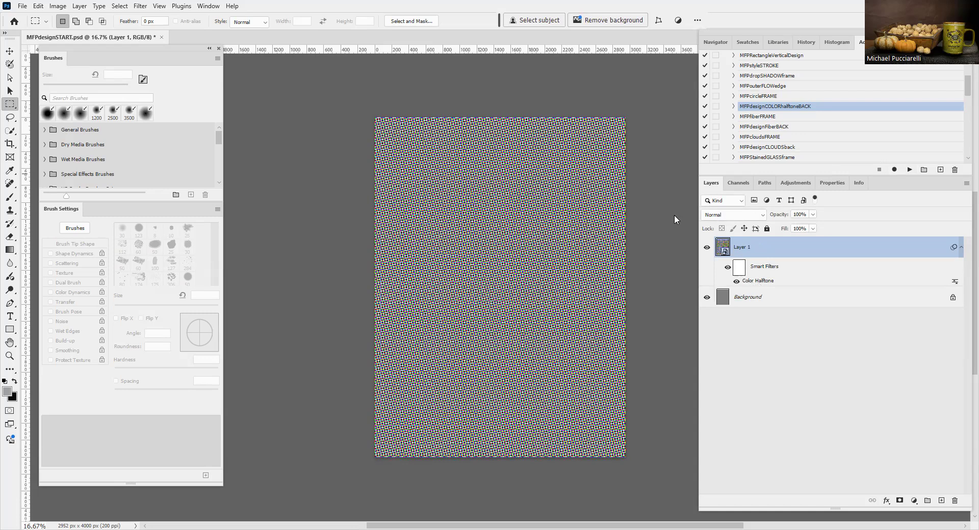
Reapply Layer 1's Color Halftone smart filter with a maximum radius of 20 pixels.
click(550, 181)
double_click(766, 282)
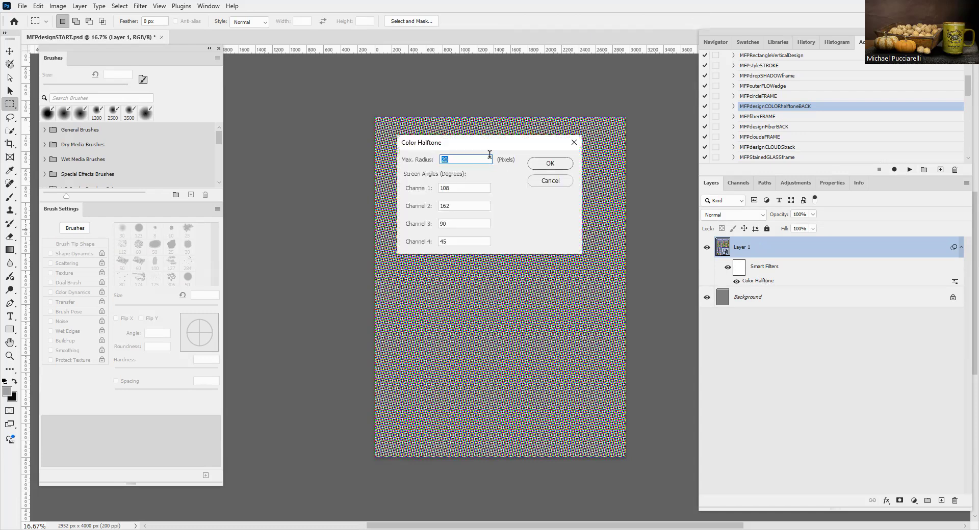
click(542, 164)
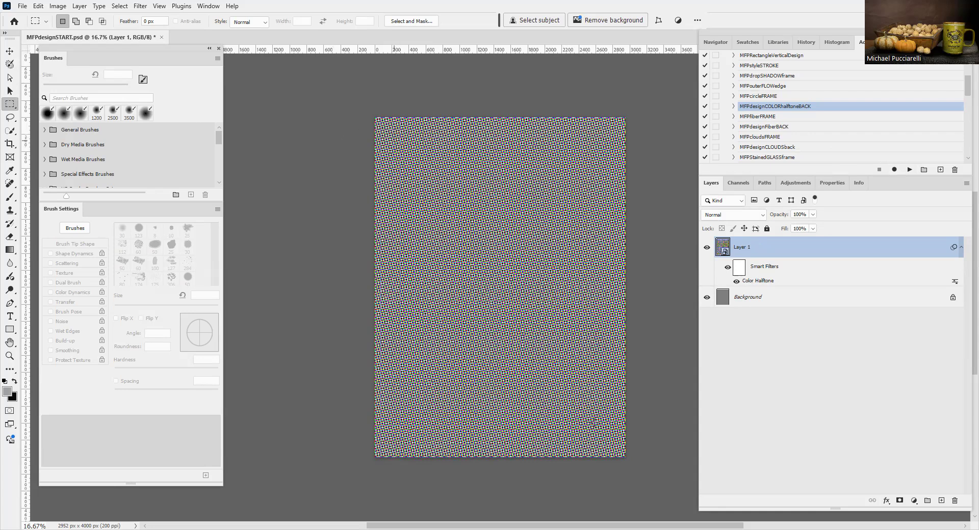
Mask an inset rectangle out of the color halftone layer to leave a frame, and revert the document to its saved version.
drag(394, 139, 605, 426)
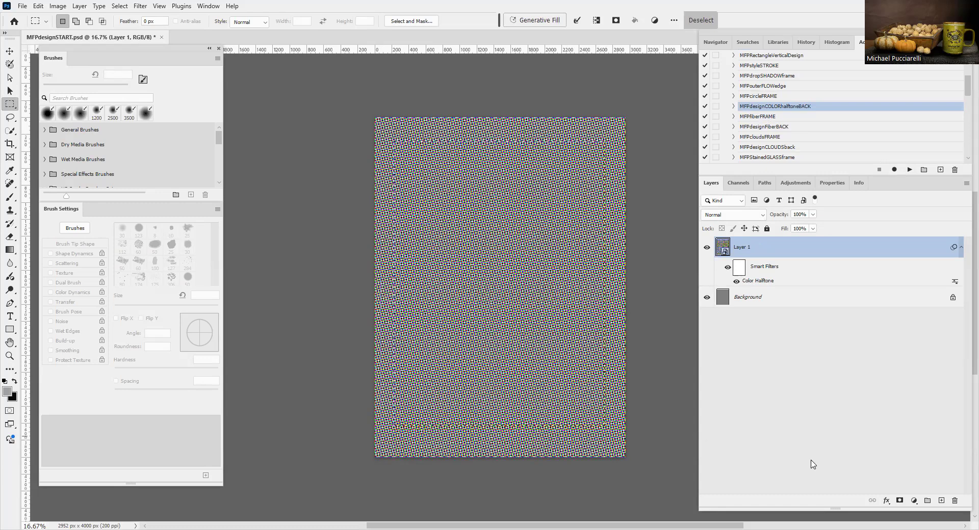
alt+click(899, 502)
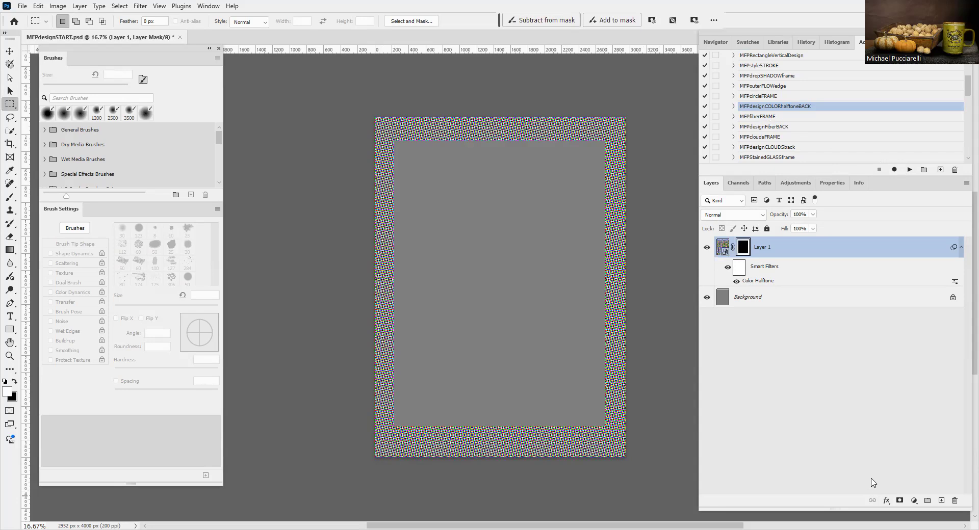
key(F12)
Play the MFPcircleFRAME action, and revert the document to its saved version.
click(773, 96)
click(909, 170)
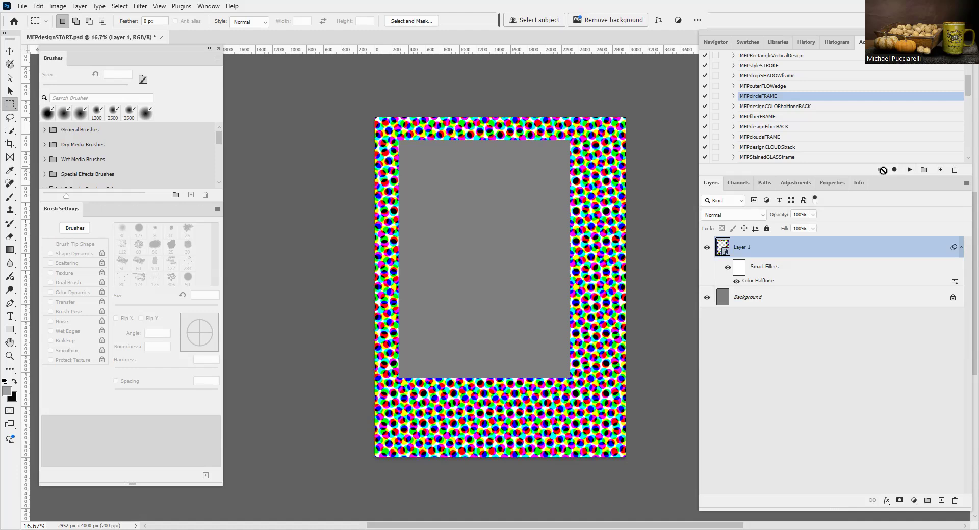
key(F12)
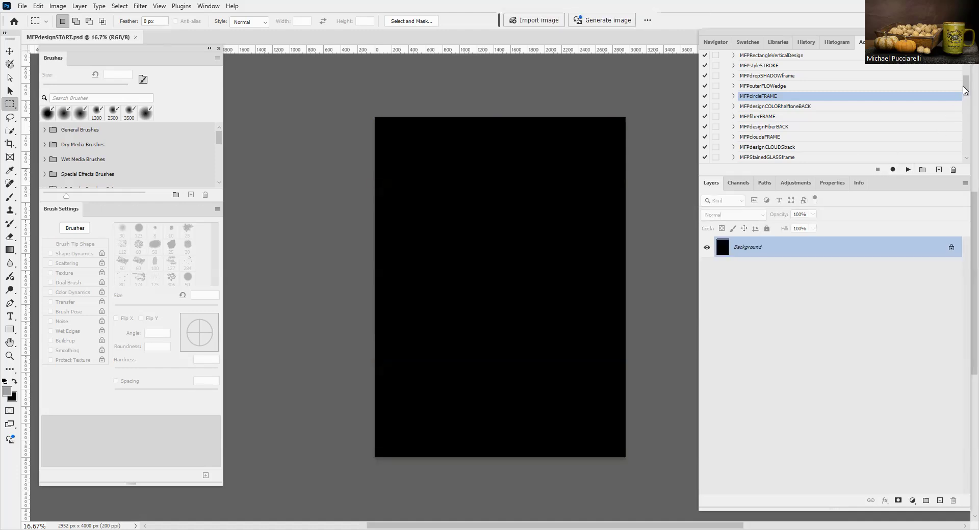
scroll(966, 90, up, 3)
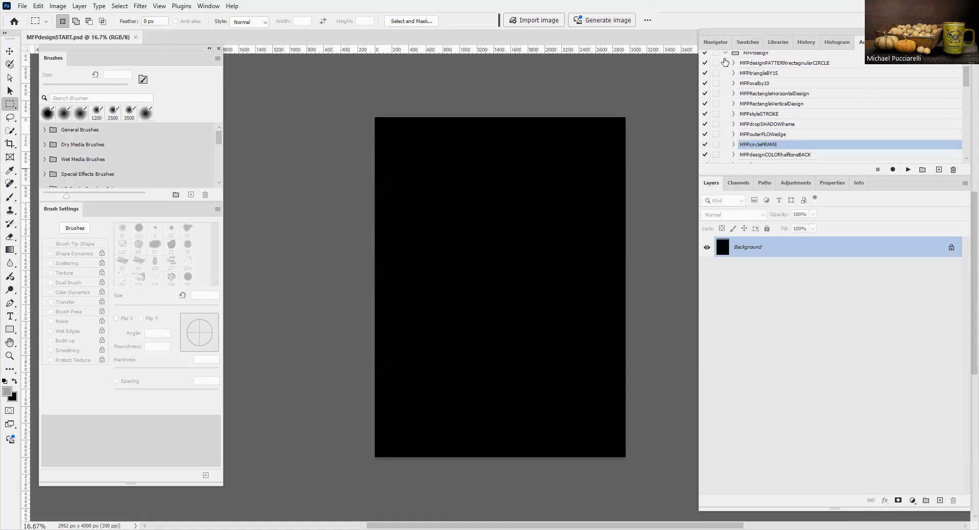
Play the MFPdesignPATTERNrectagnularCIRCLE action and group the rectangle layers it generates.
click(781, 64)
click(907, 169)
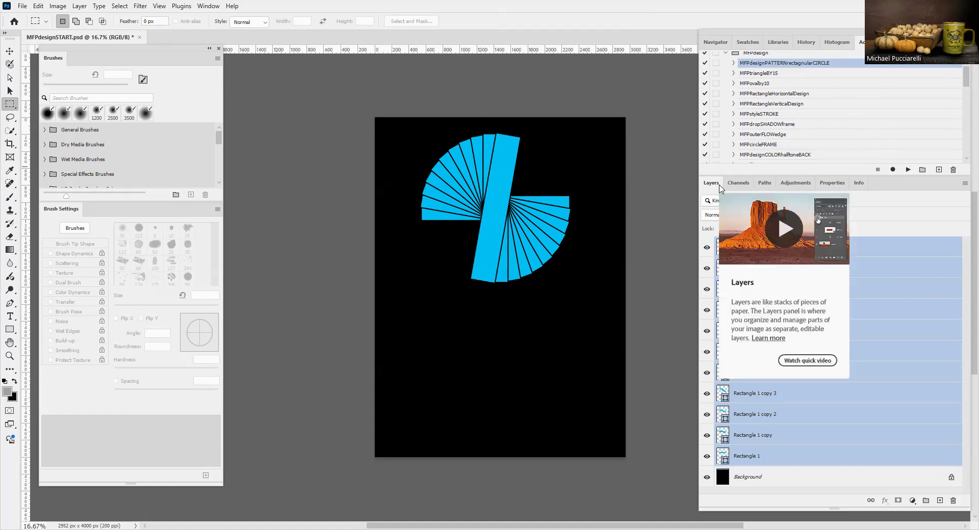
key(ctrl+g)
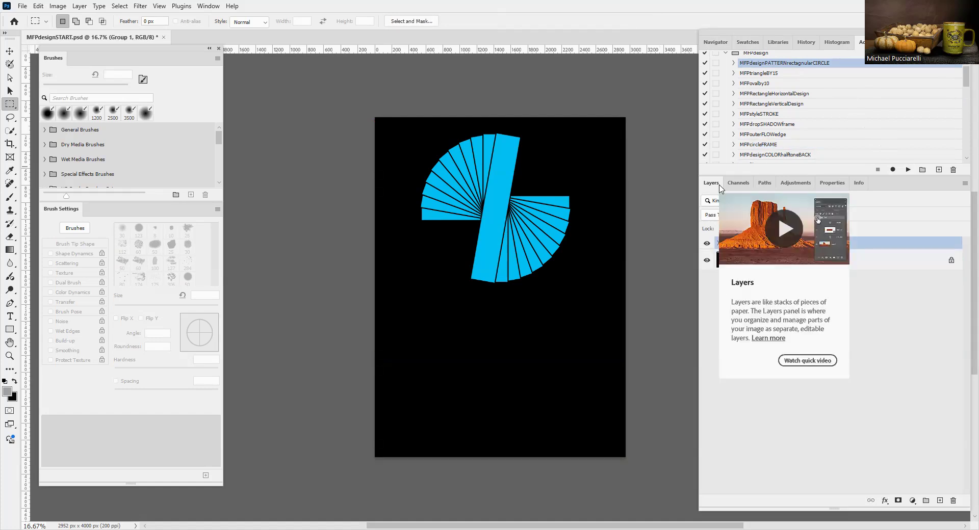
click(849, 392)
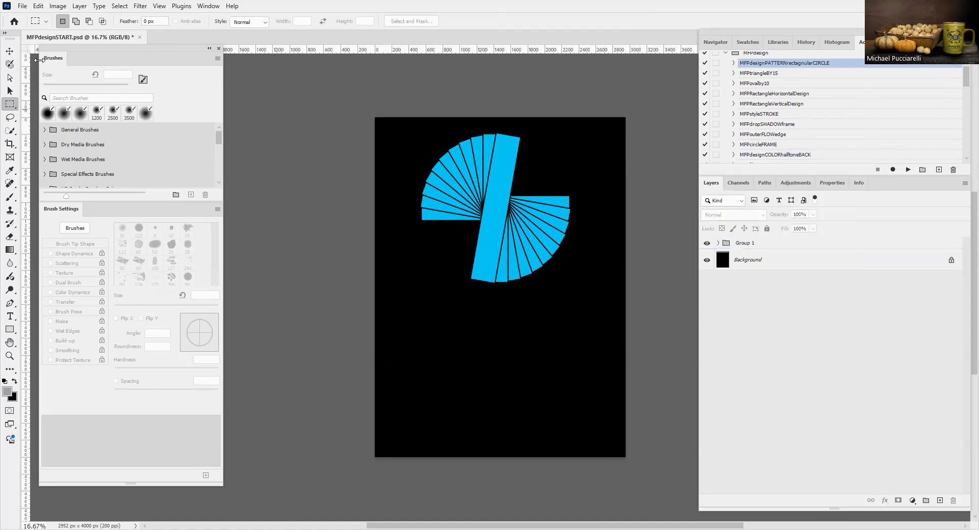
Scale Group 1 up until the fan of rectangles spans nearly the full canvas width.
click(729, 245)
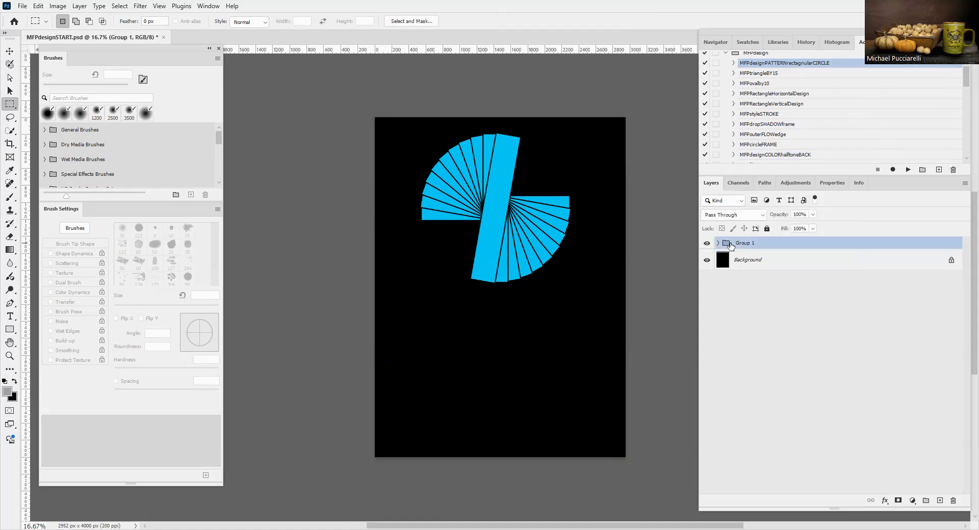
click(9, 51)
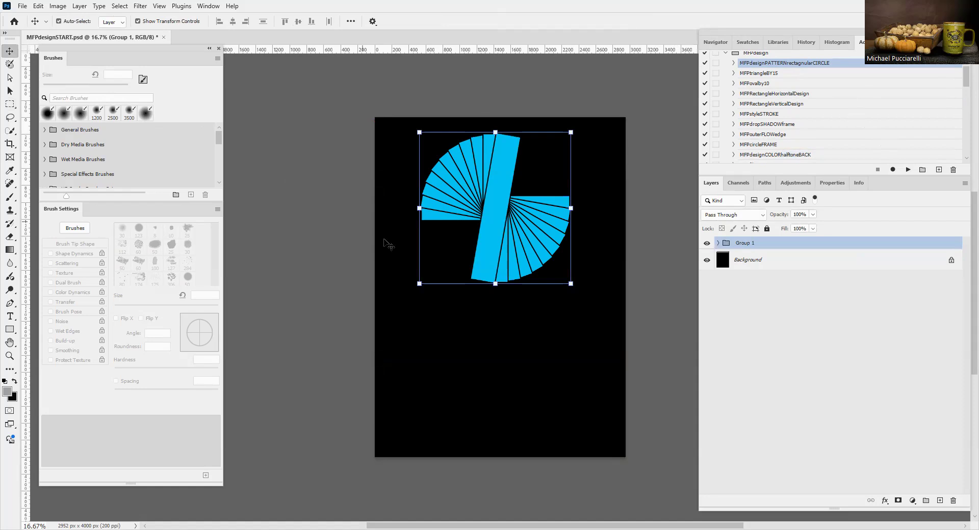
click(419, 284)
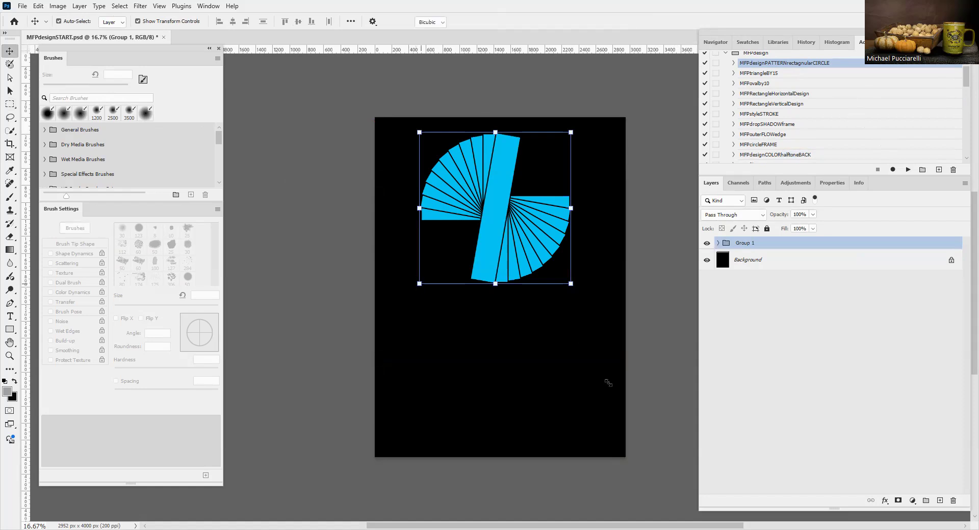
drag(609, 383, 620, 369)
key(Return)
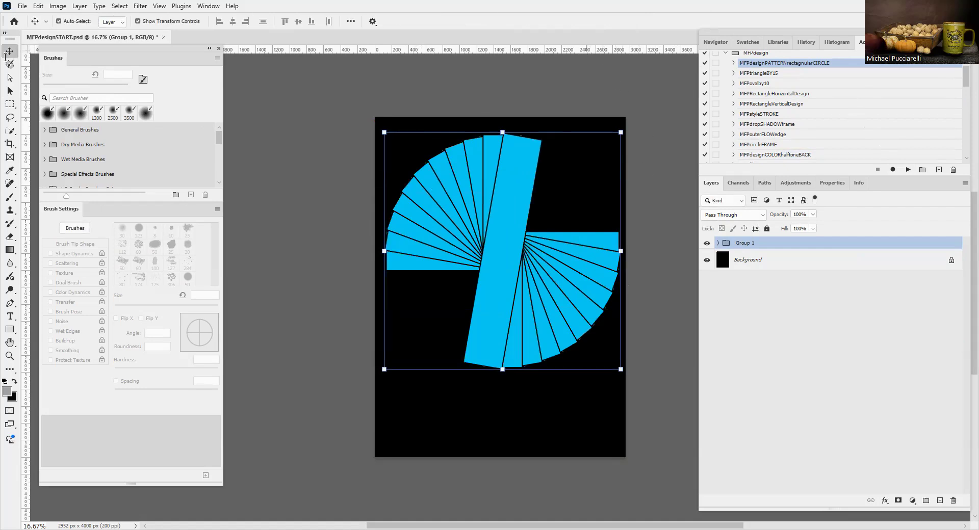
Fill Rectangle 1 copy 10 with gray and Rectangle 1 copy 6 with green from the recently used colors.
click(510, 198)
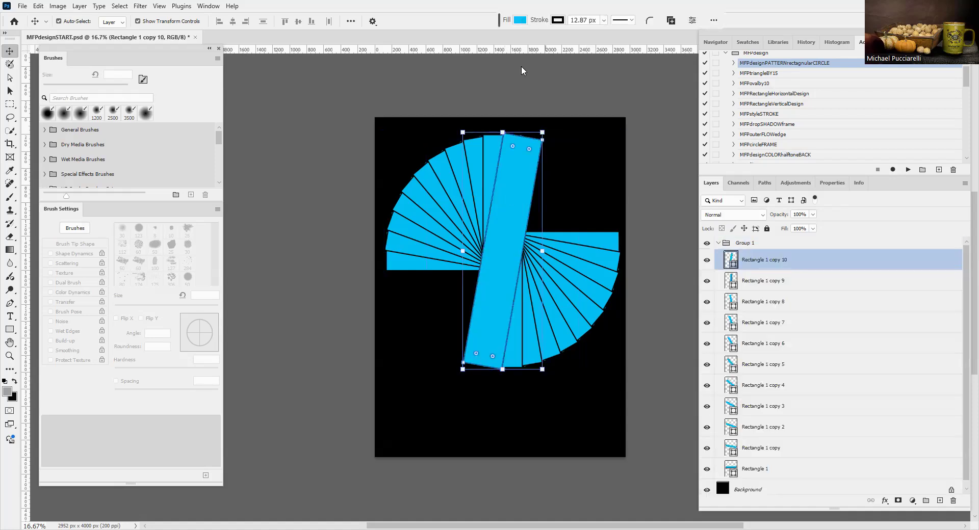
click(520, 20)
click(536, 75)
ctrl+click(770, 352)
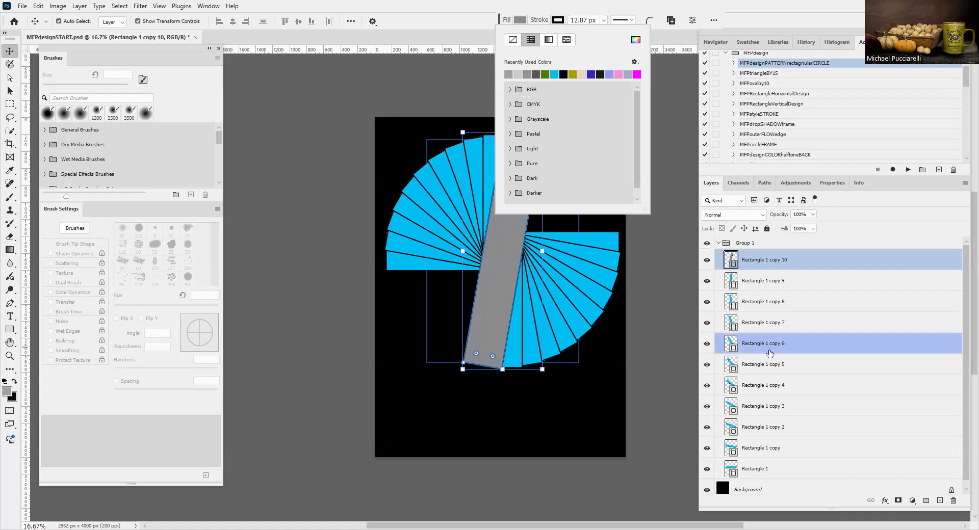
click(769, 352)
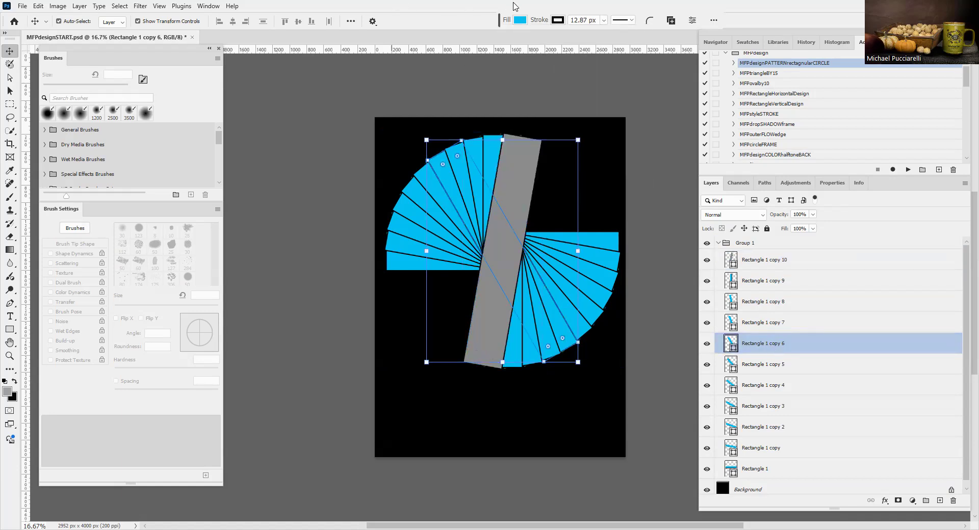
click(520, 20)
click(547, 74)
Fill Rectangle 1 copy 3 with magenta from the recently used colors.
ctrl+click(732, 414)
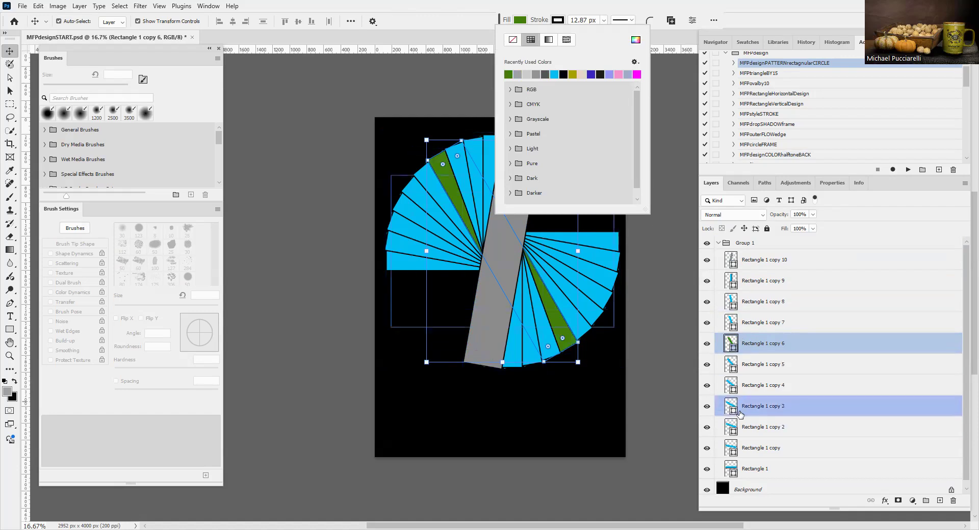
click(732, 417)
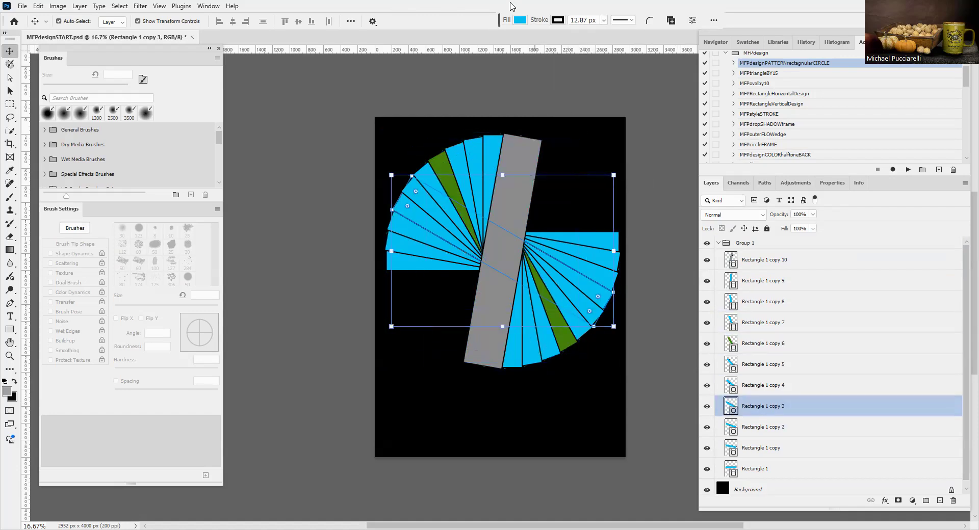
click(527, 25)
click(638, 74)
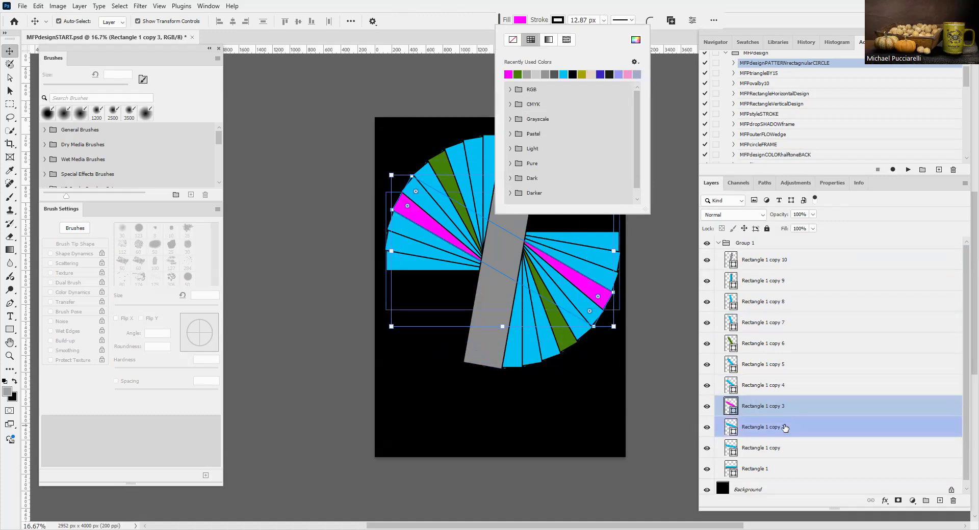
Scale the whole Group 1 down to about 92%, and revert the document to its saved version.
ctrl+click(772, 472)
click(775, 471)
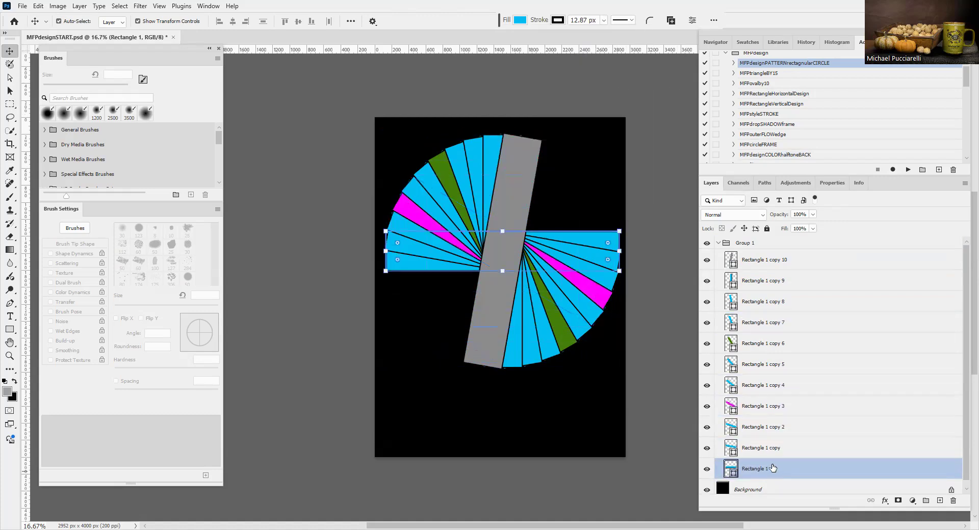
click(706, 243)
click(706, 243)
click(715, 243)
click(718, 244)
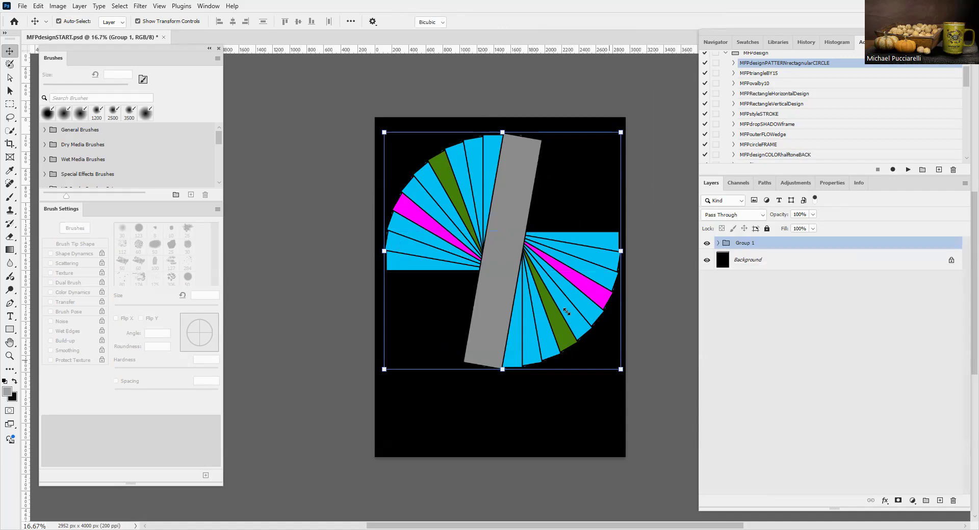
drag(621, 369, 593, 361)
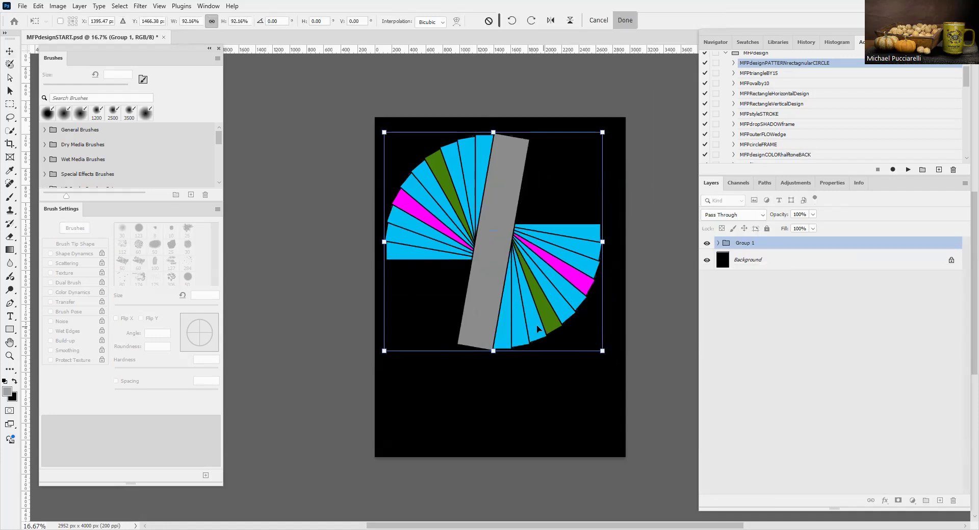
click(625, 23)
key(F12)
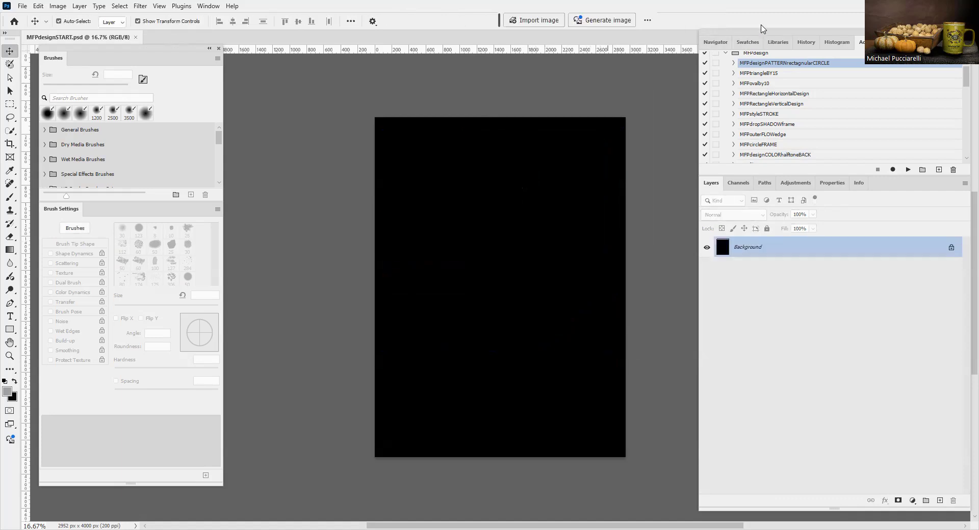
Play the MFPtriangleBY15 action and duplicate its yellow and blue triangles into a staggered, overlapping stack.
click(752, 74)
click(908, 170)
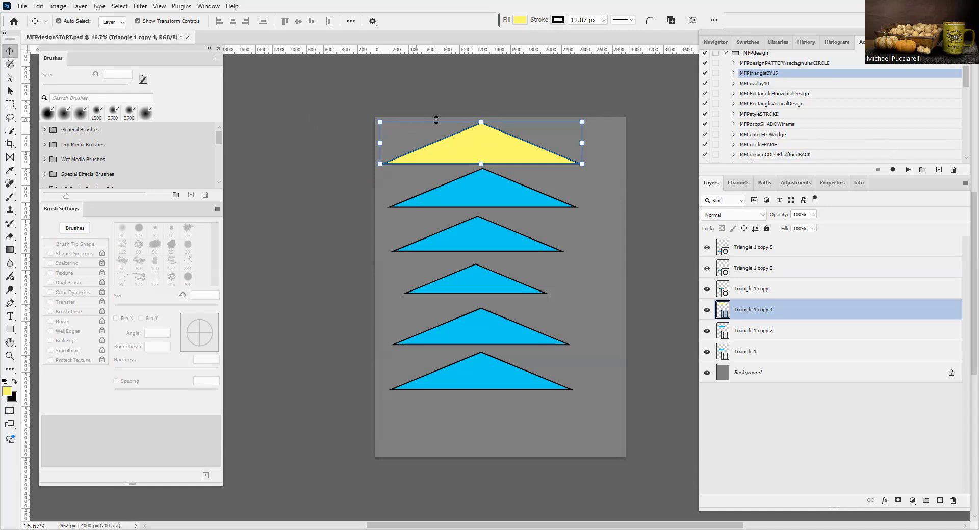
drag(489, 150, 490, 167)
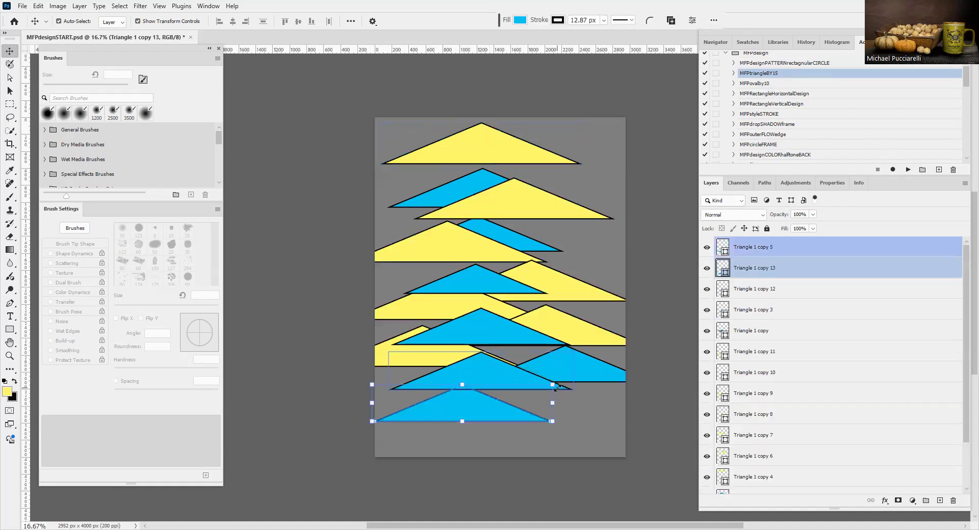
Scale down Triangle 1 copy 13, copy 3, copy 8, copy 6 (to about 75%) and copy 7 individually.
drag(552, 386, 537, 396)
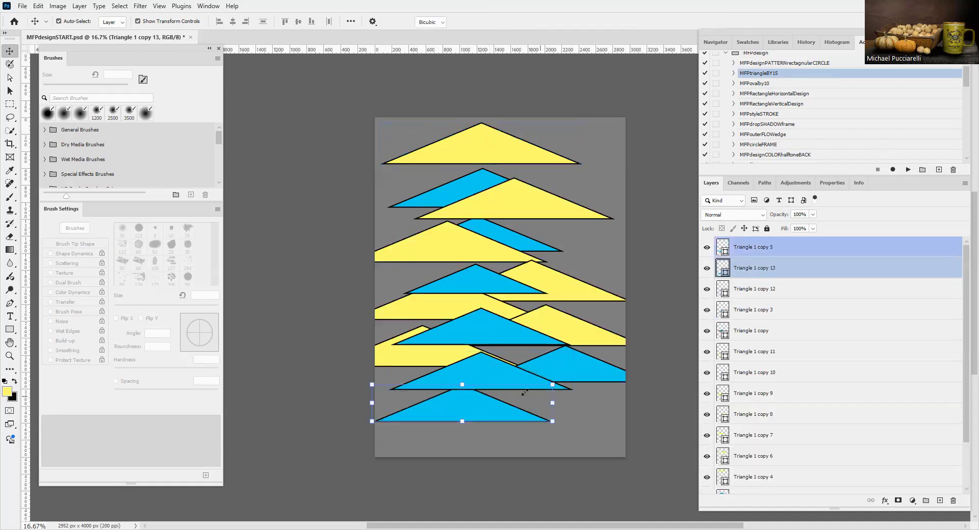
key(Return)
click(500, 338)
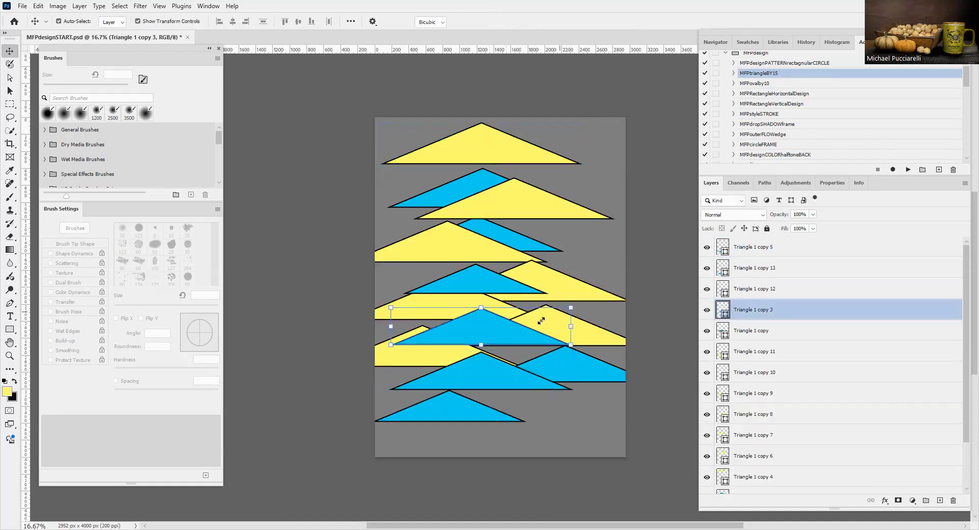
click(601, 289)
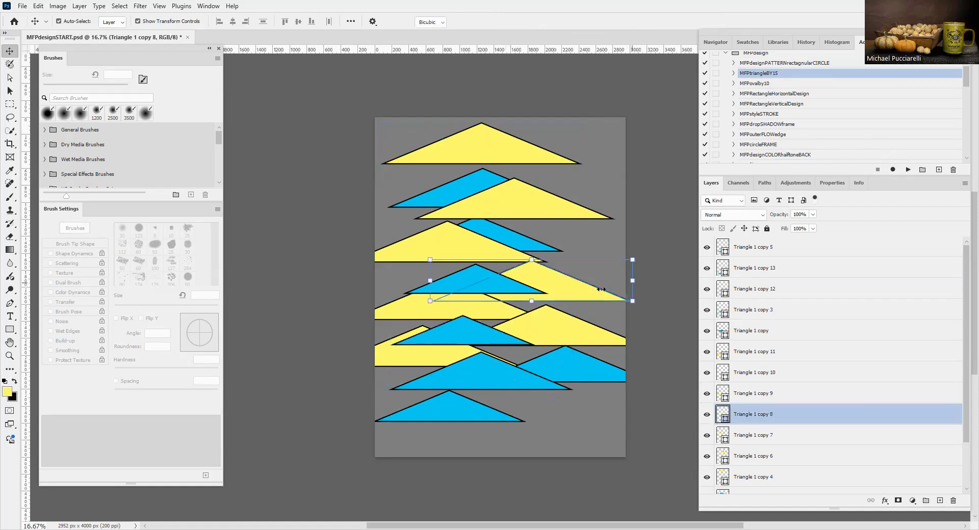
click(543, 208)
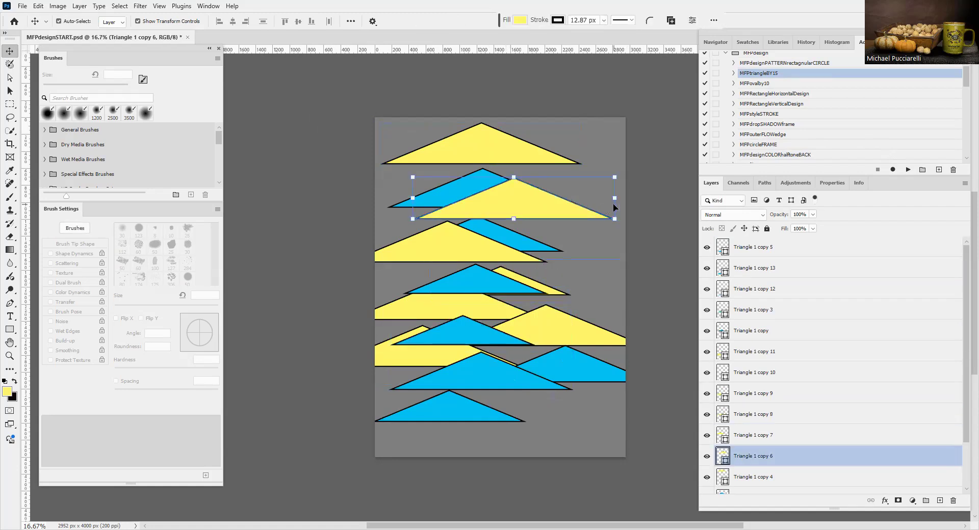
key(Escape)
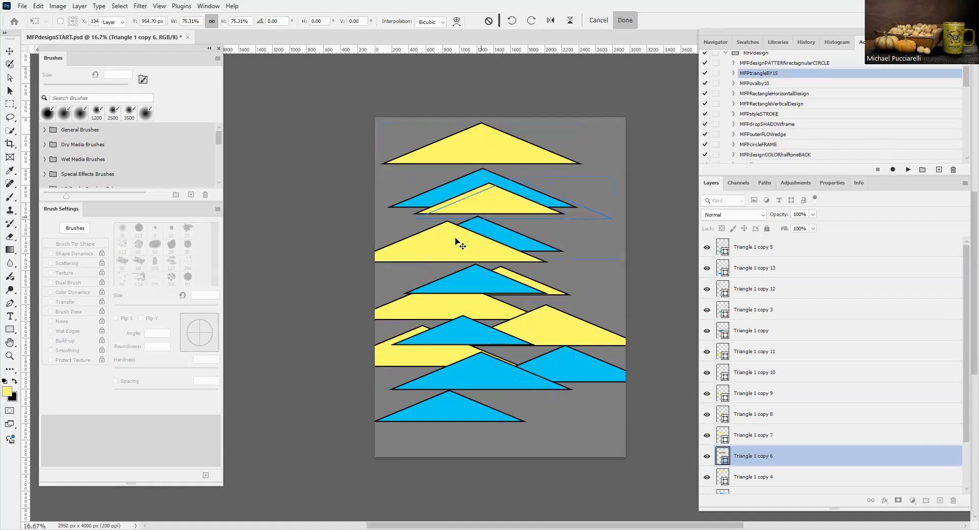
click(457, 240)
drag(552, 219, 521, 231)
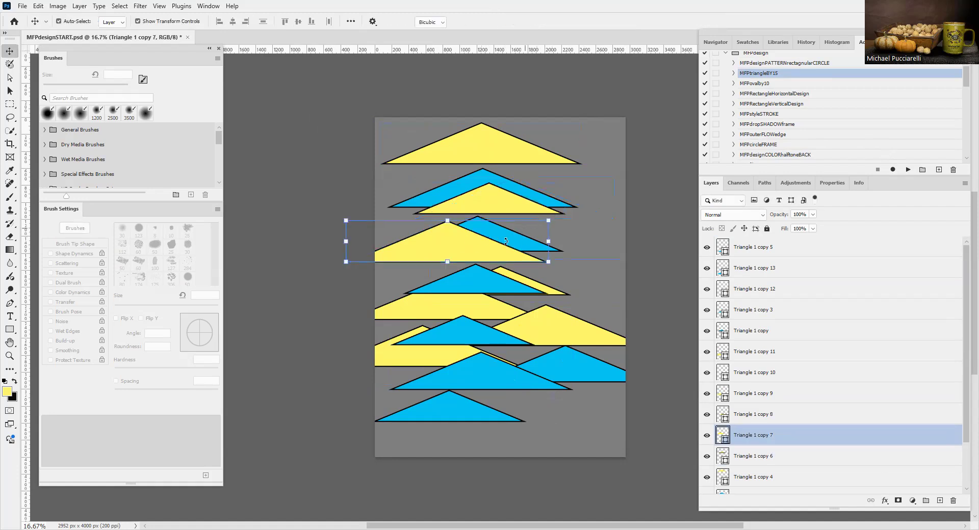
key(Return)
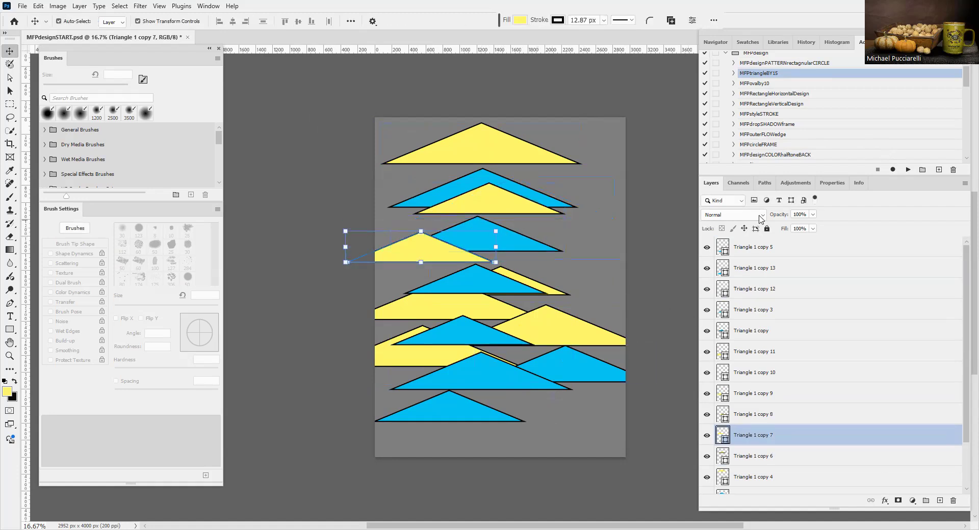
Set the rotation of Triangle 1 copy 7 to -150° and of Triangle 1 copy 10 to -120°.
click(833, 183)
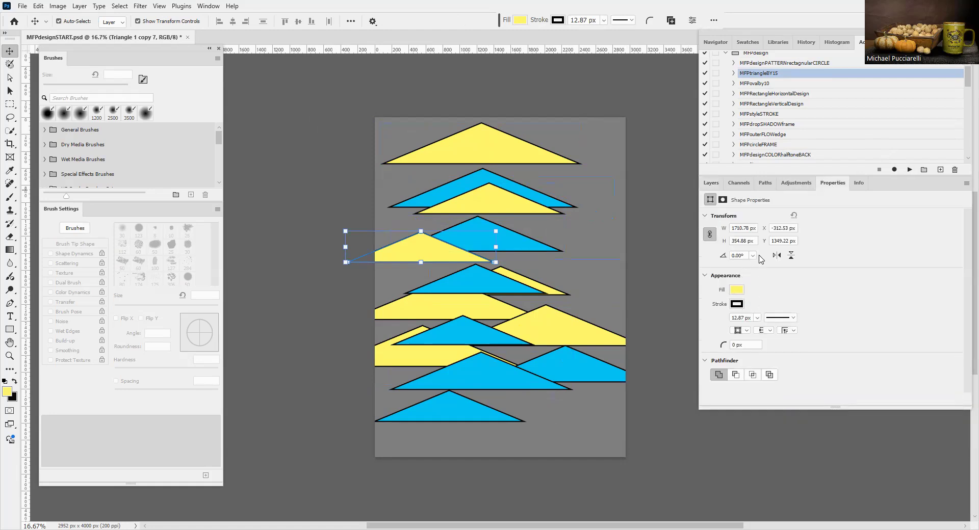
click(753, 257)
click(752, 272)
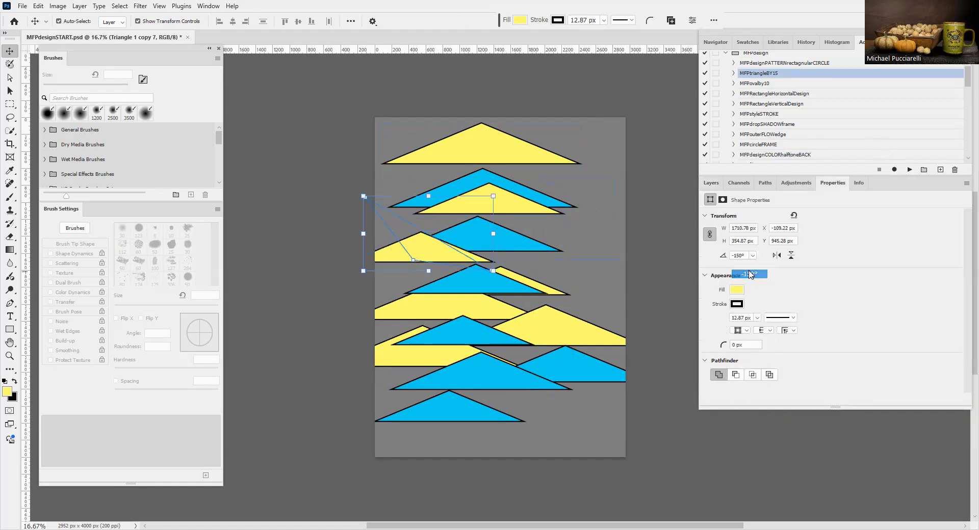
click(591, 330)
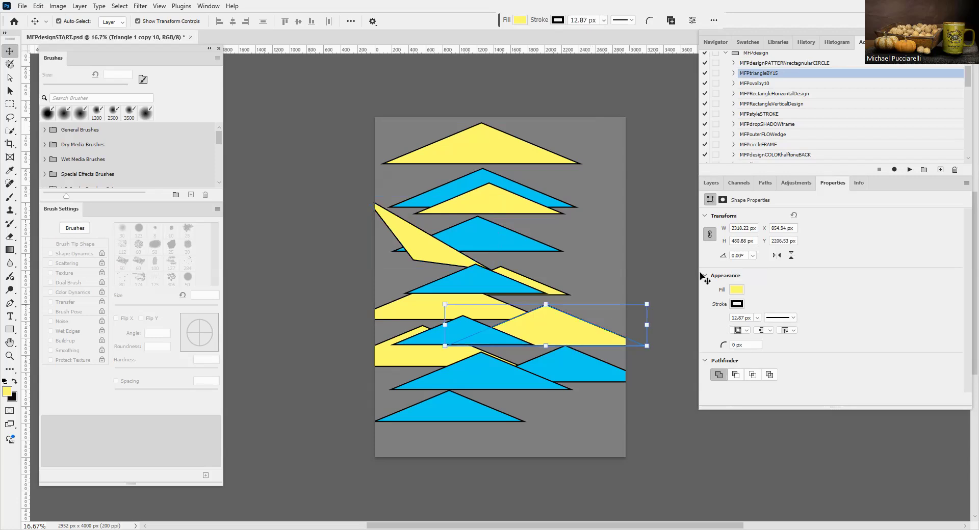
click(752, 243)
click(752, 256)
click(742, 284)
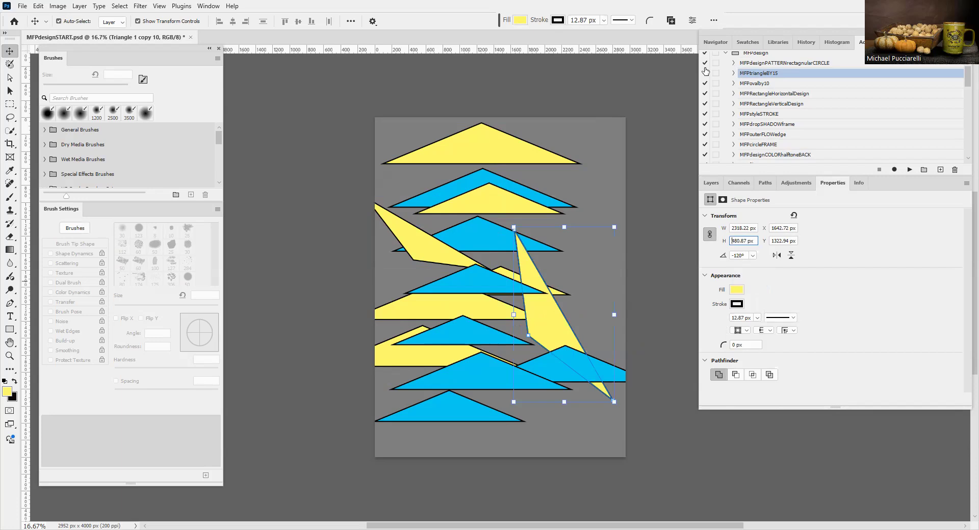
Revert the document to its saved version and play the MFPovalby10 action.
click(711, 184)
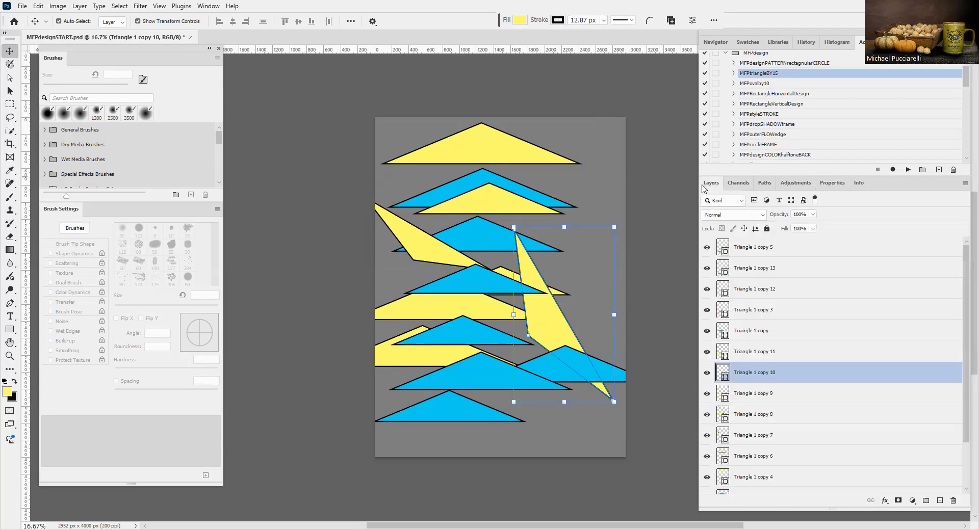
key(F12)
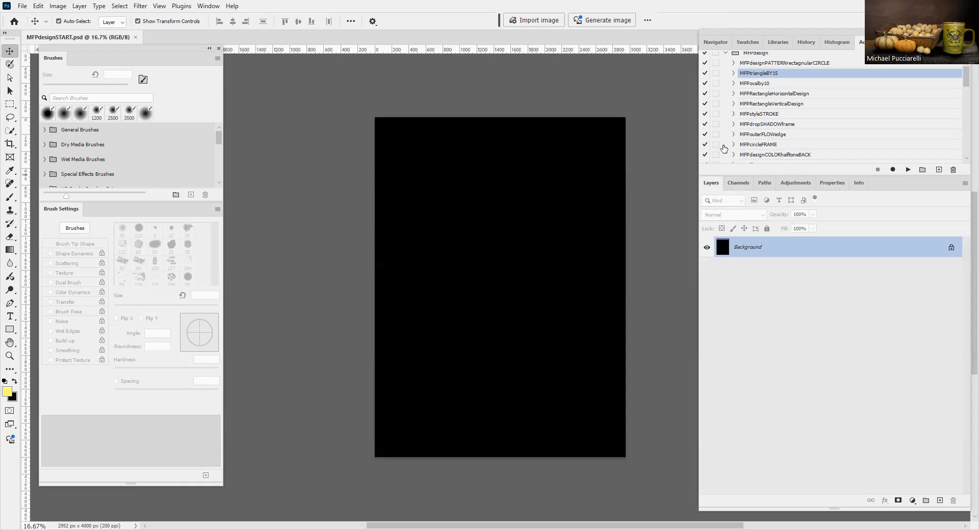
click(759, 84)
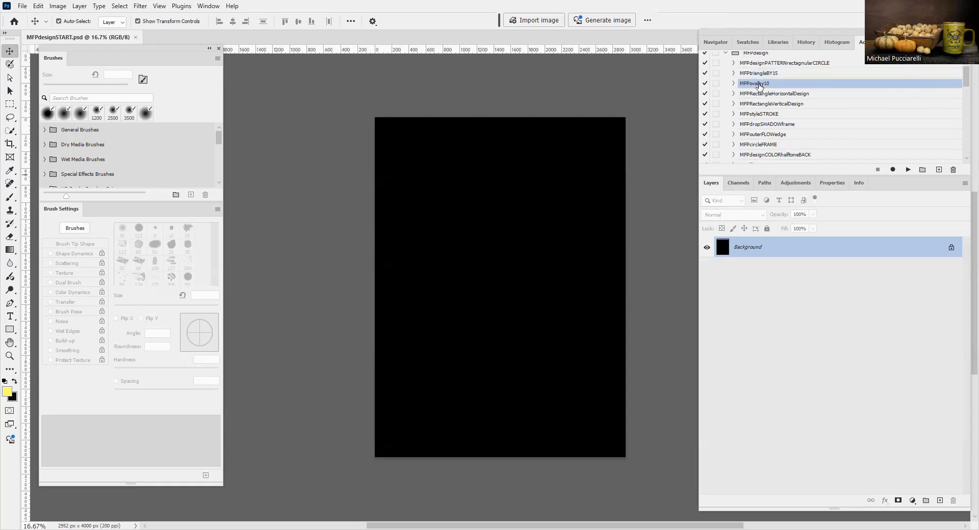
click(909, 170)
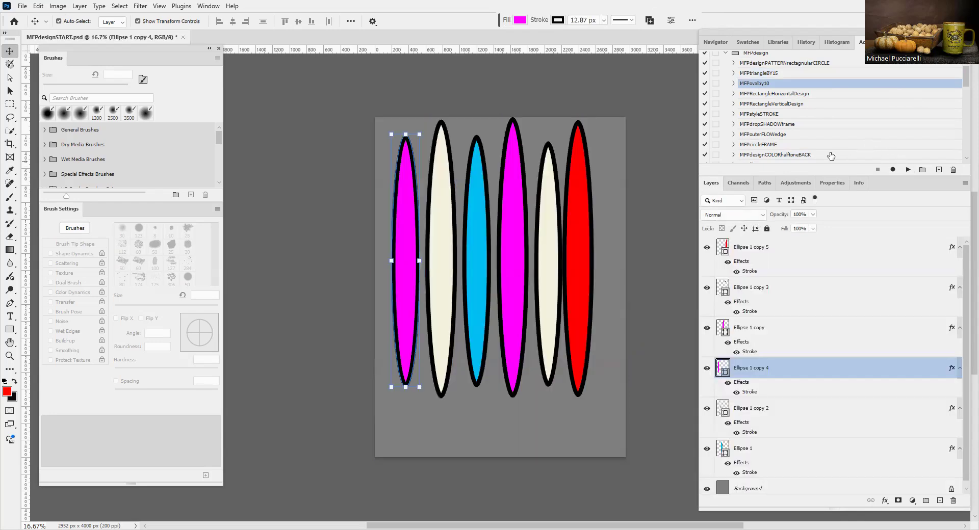
Thicken the black inside Stroke effect on the red ellipse layer, Ellipse 1 copy 5.
shift+click(721, 349)
click(730, 378)
click(747, 250)
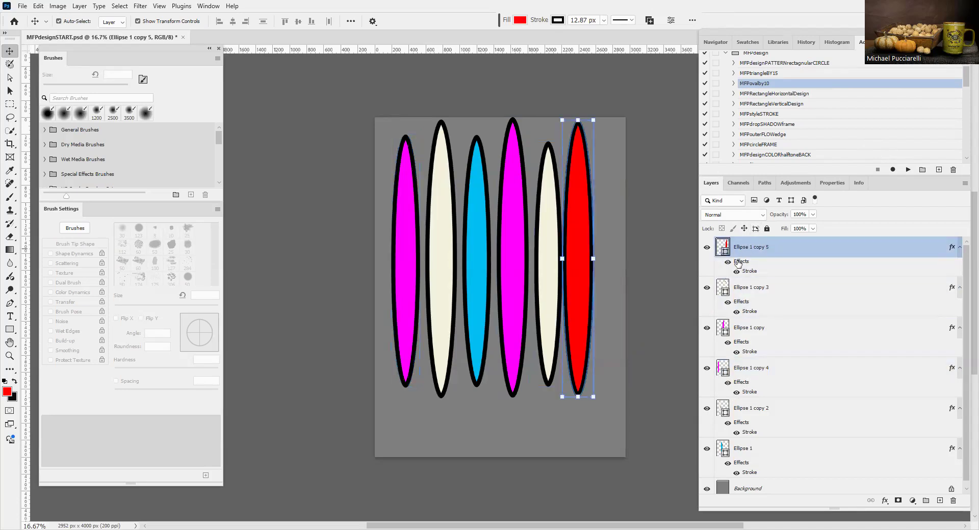
double_click(738, 263)
click(626, 203)
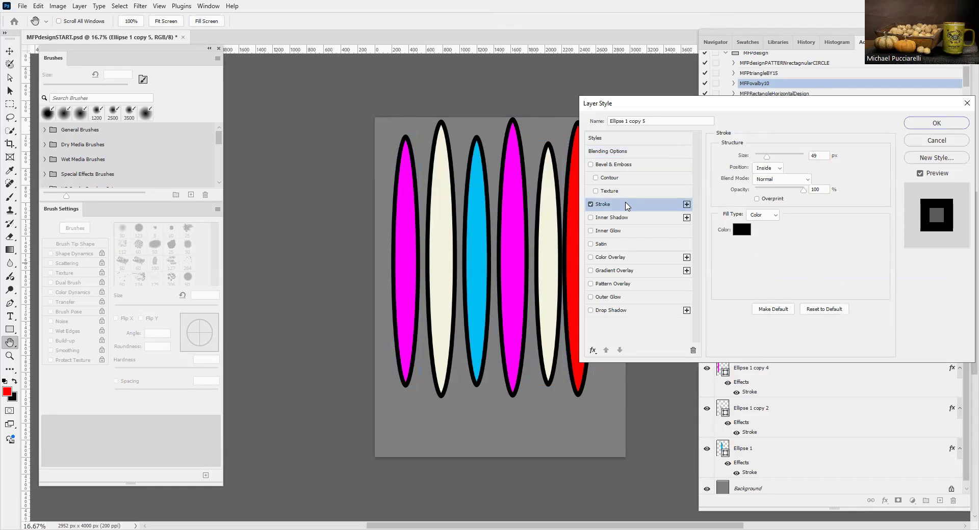
drag(790, 109, 852, 106)
drag(831, 156, 842, 161)
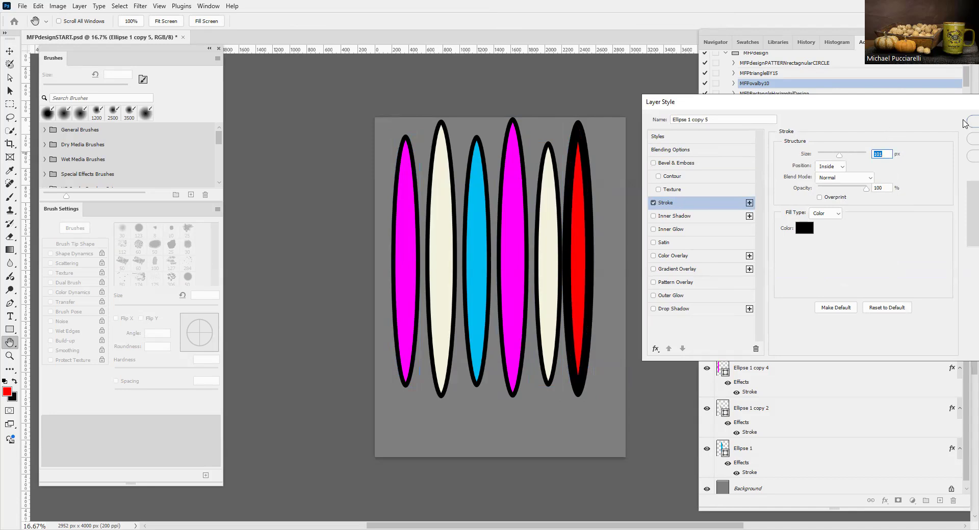
click(966, 124)
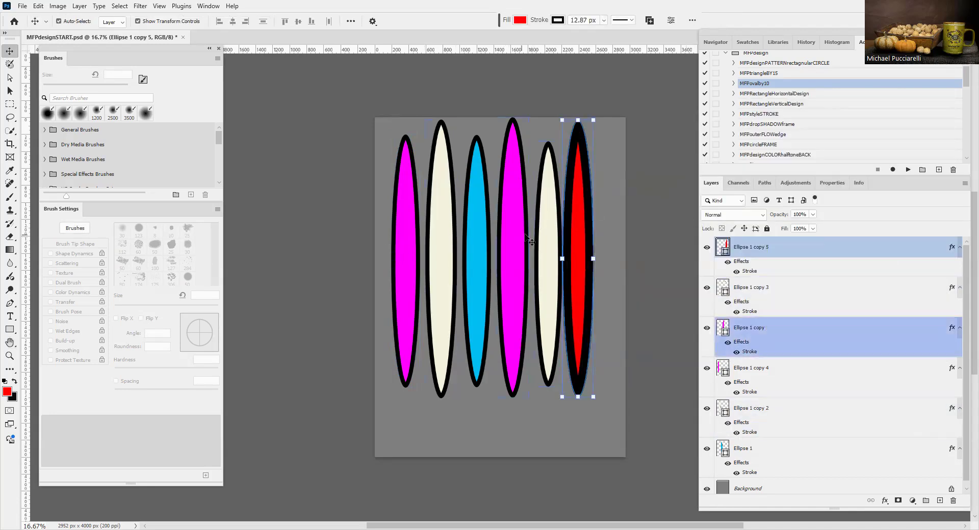
Copy the layer style of the red ellipse and paste it onto the neighbouring cream ellipse, Ellipse 1 copy 3.
click(79, 6)
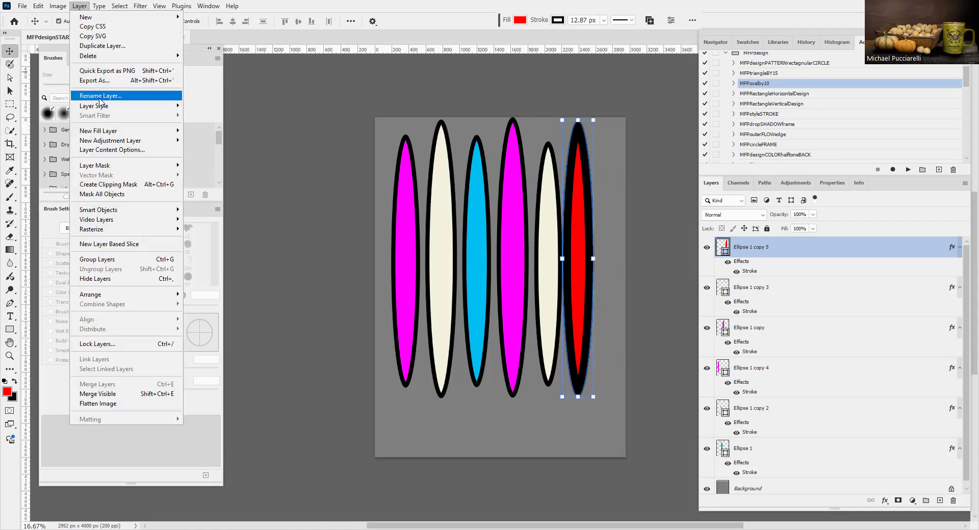
mouse_move(102, 108)
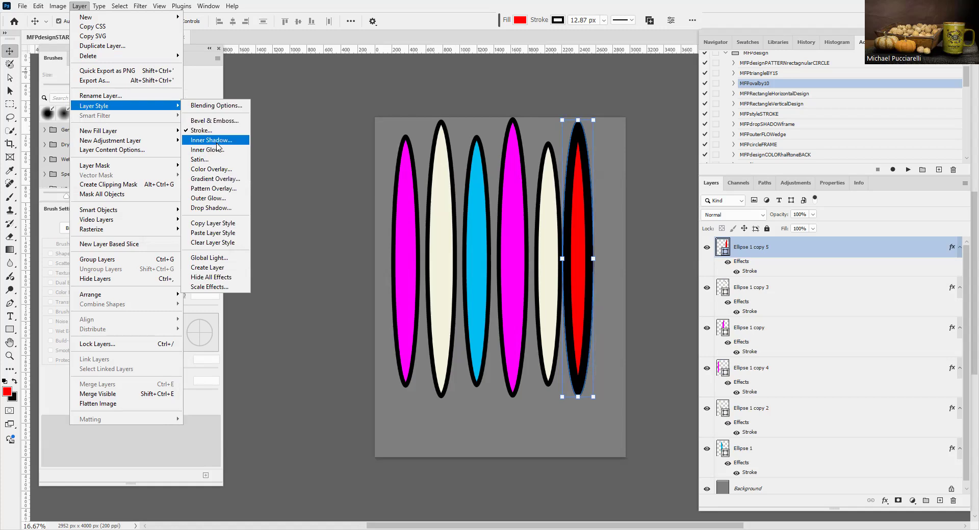
click(213, 224)
click(548, 223)
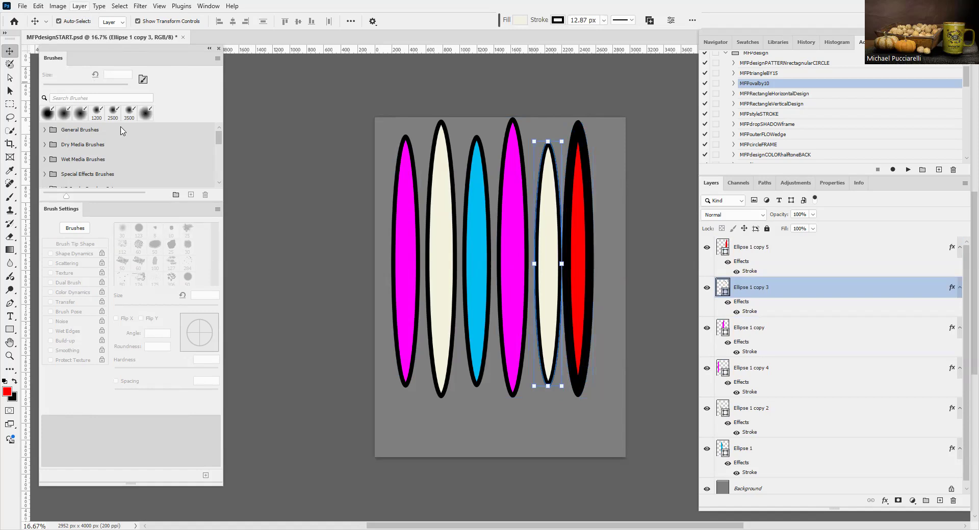
click(80, 6)
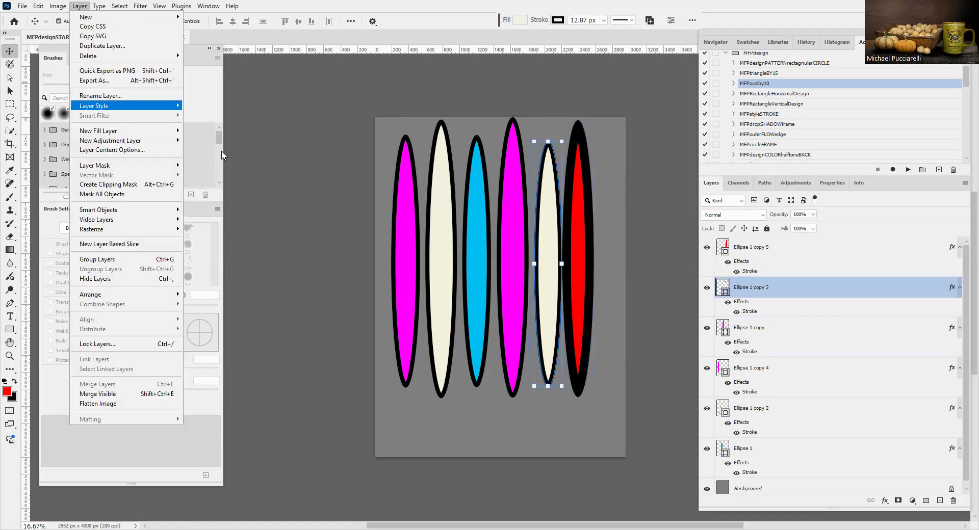
mouse_move(119, 109)
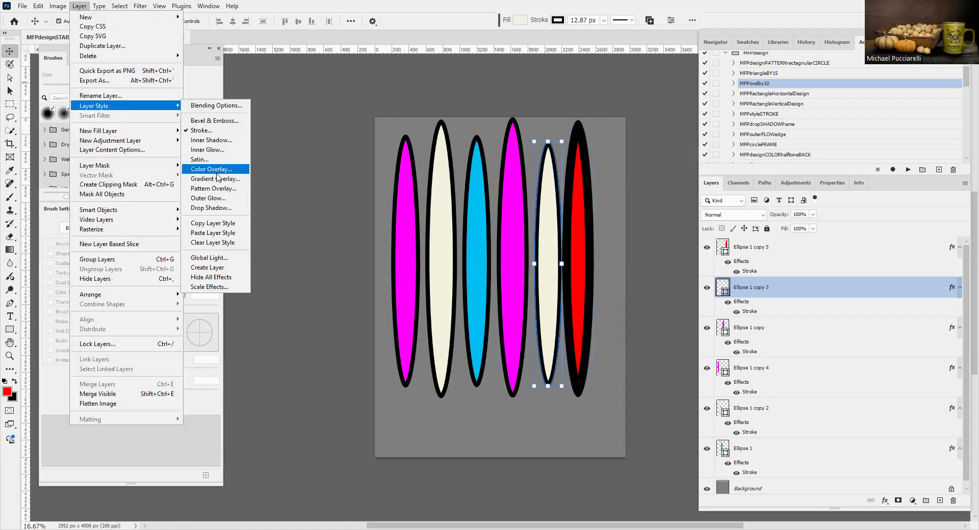
click(221, 233)
Paste the copied layer style onto the magenta Ellipse 1 copy and the blue Ellipse 1.
click(505, 238)
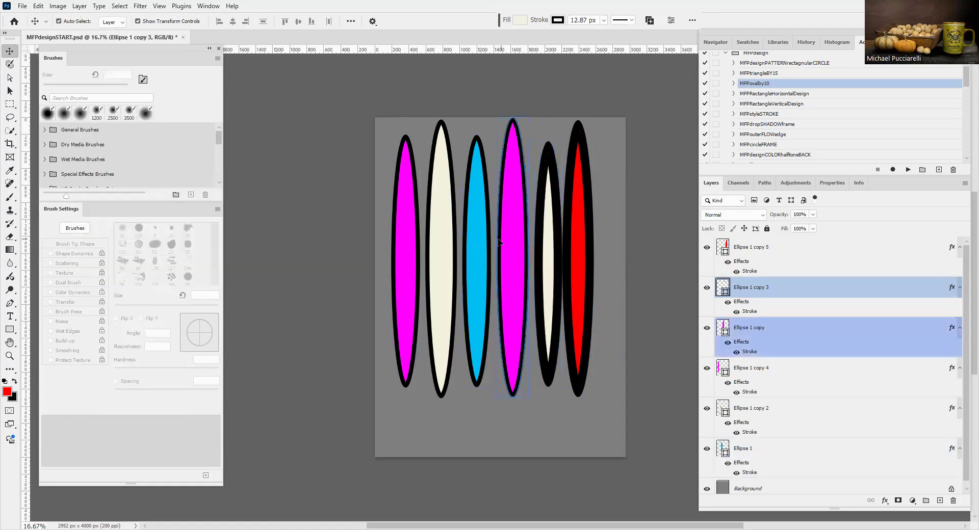
click(97, 6)
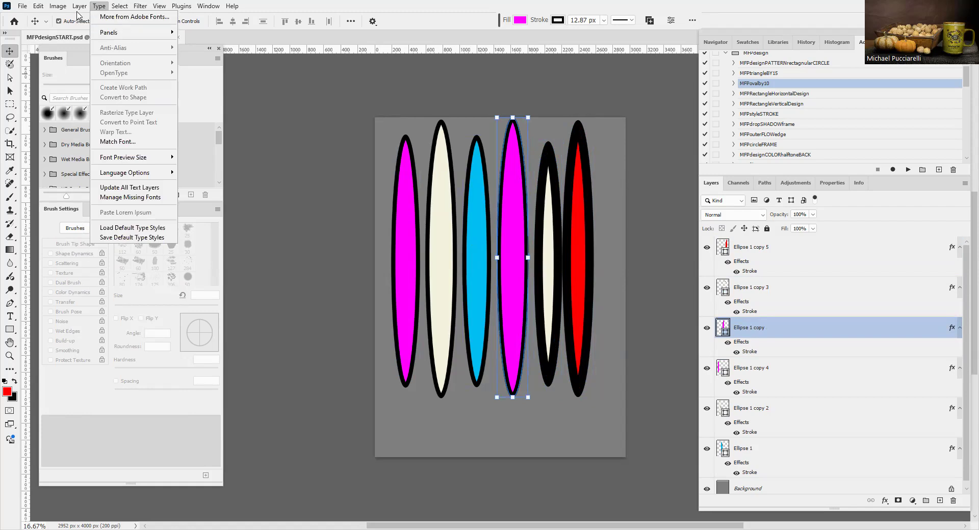
mouse_move(79, 6)
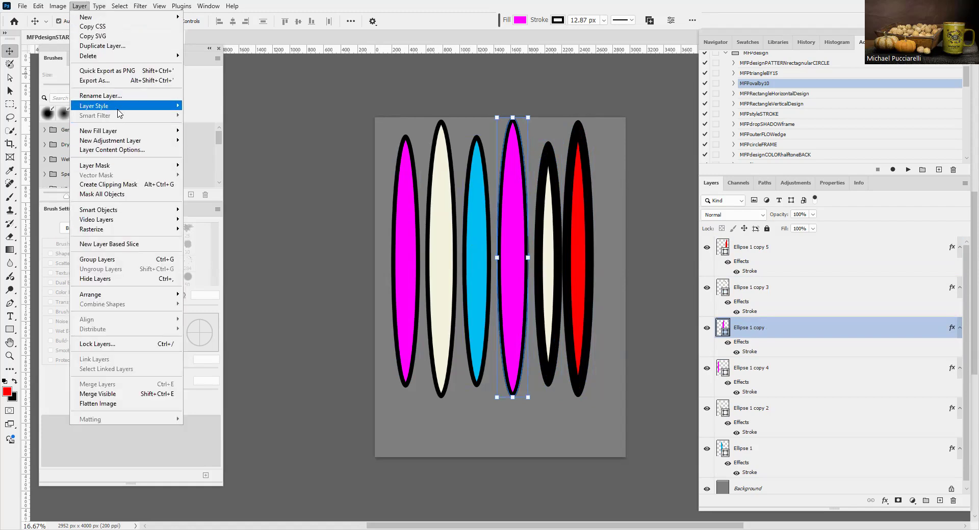
mouse_move(121, 111)
click(442, 234)
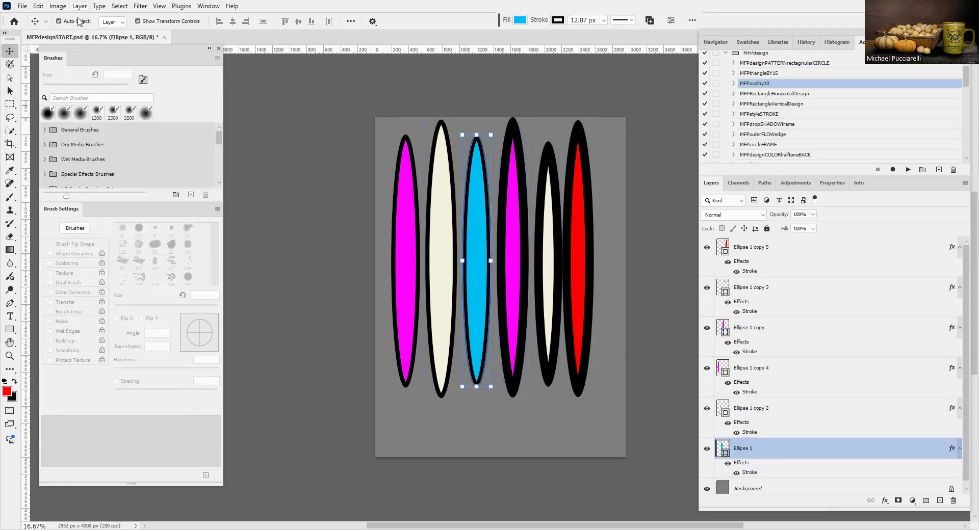
click(79, 6)
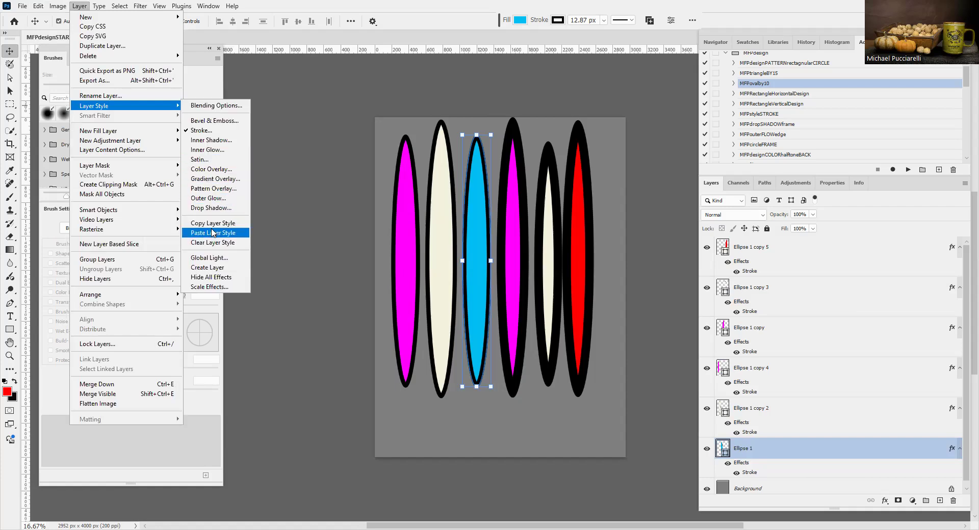
click(212, 233)
Paste the copied layer style onto the cream Ellipse 1 copy 2 and the magenta Ellipse 1 copy 4.
click(439, 229)
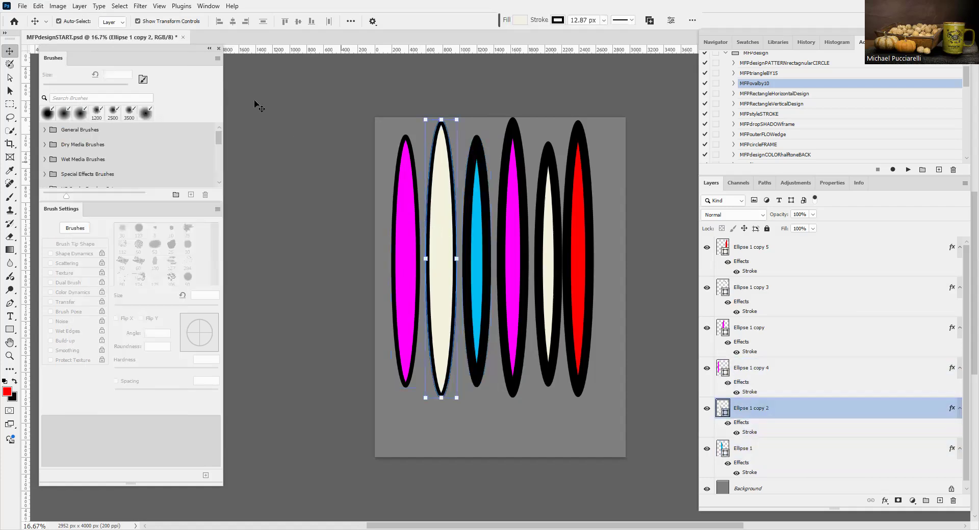
click(81, 7)
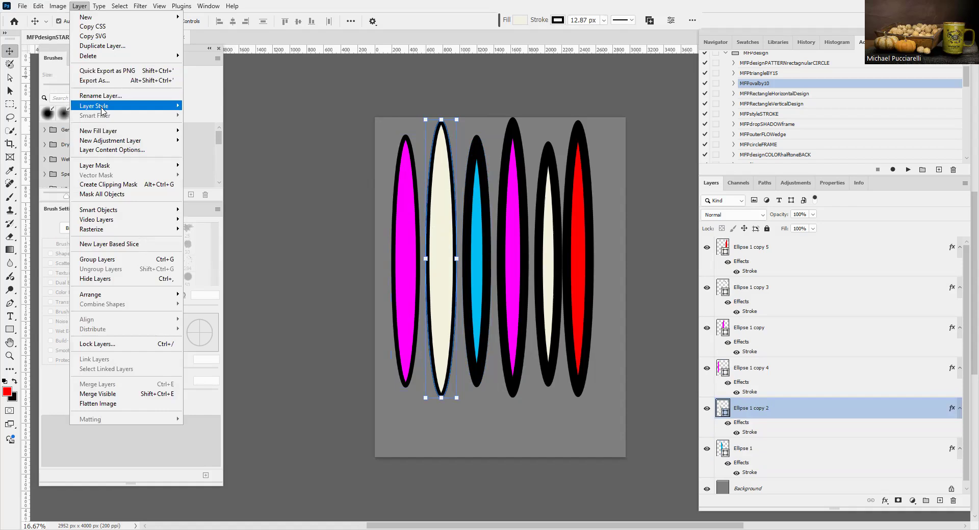
mouse_move(102, 108)
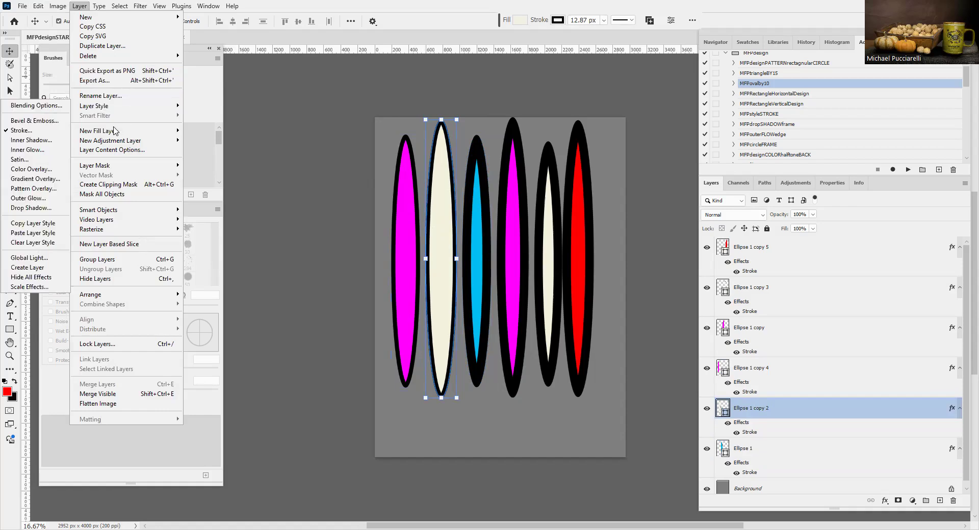
click(40, 234)
click(401, 238)
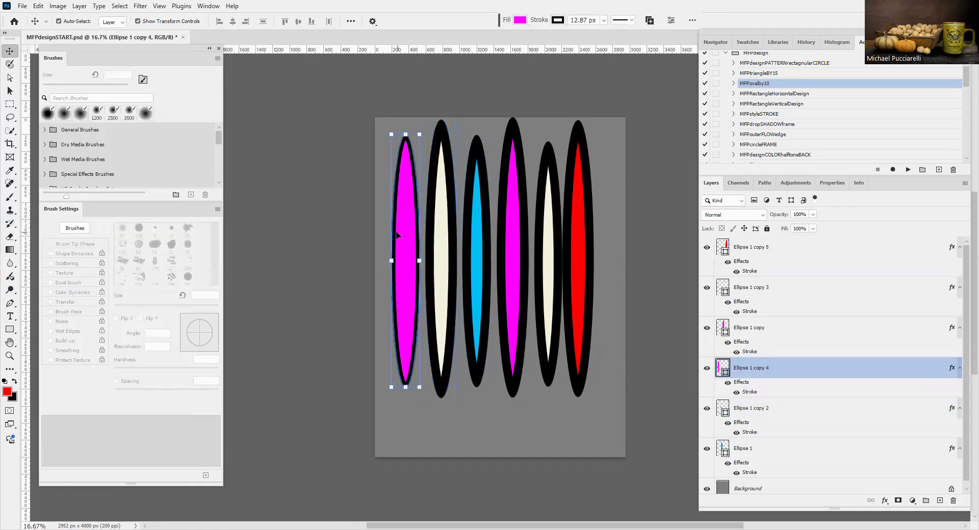
click(82, 7)
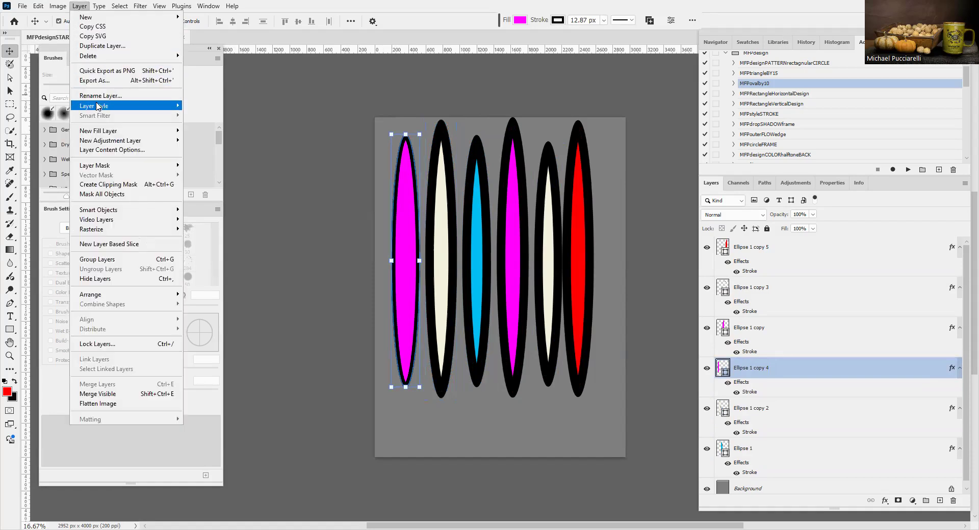
mouse_move(96, 107)
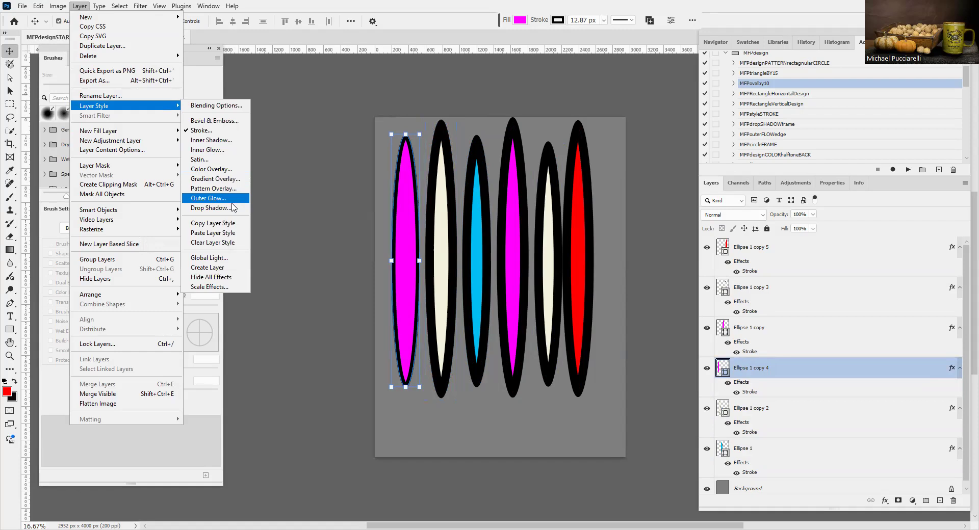
click(217, 233)
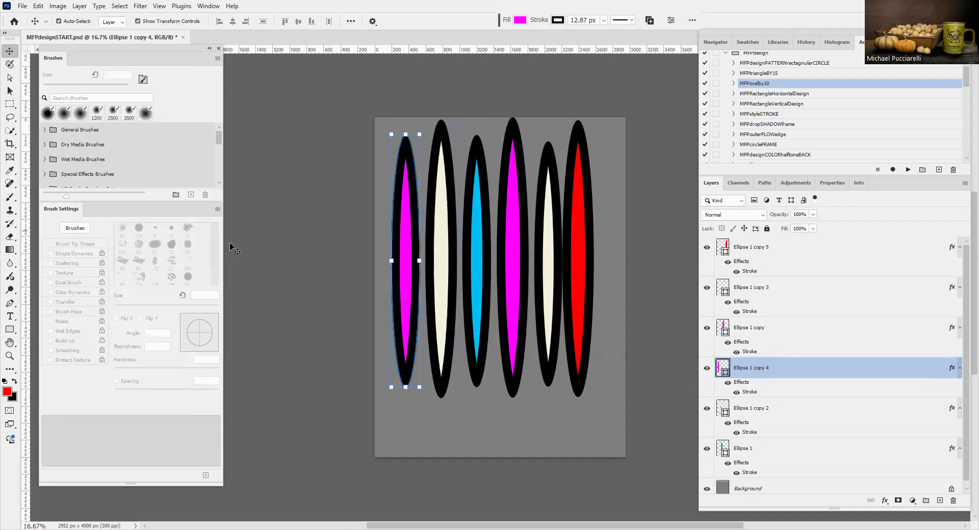
Group all six ellipse layers and scale the group up slightly to 101.61%.
click(803, 249)
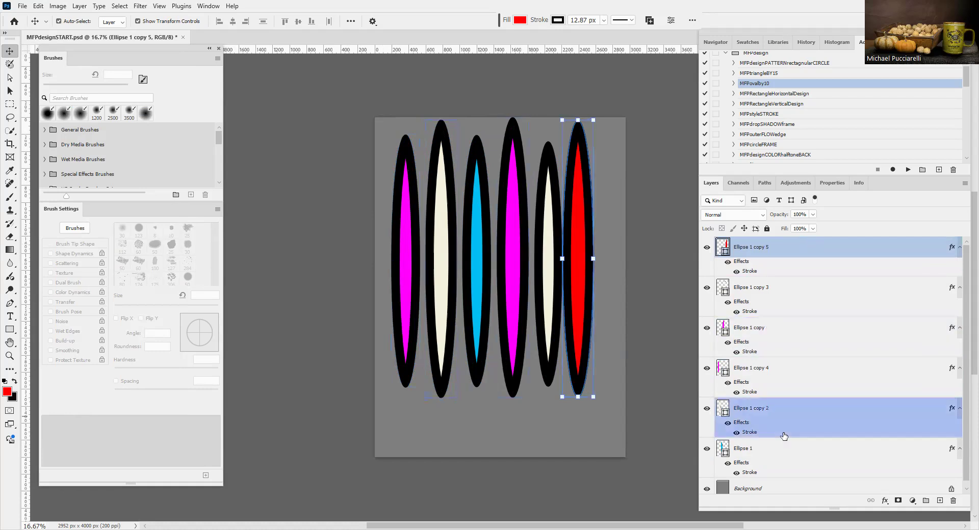
shift+click(774, 447)
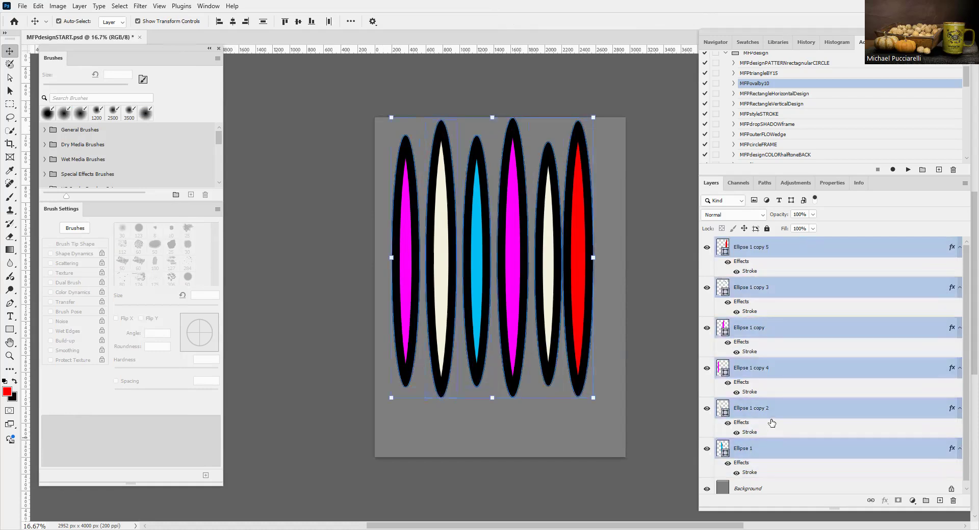
key(ctrl+g)
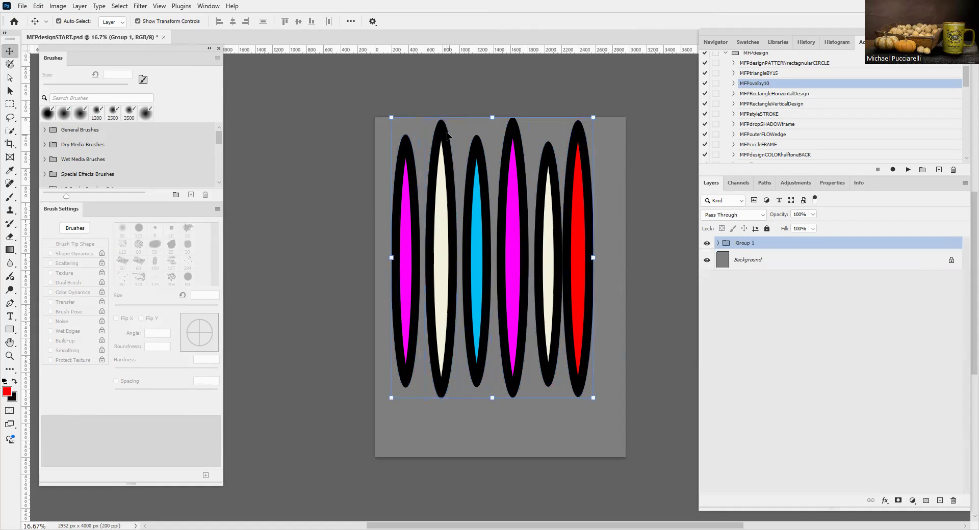
drag(390, 114, 405, 130)
drag(379, 129, 355, 141)
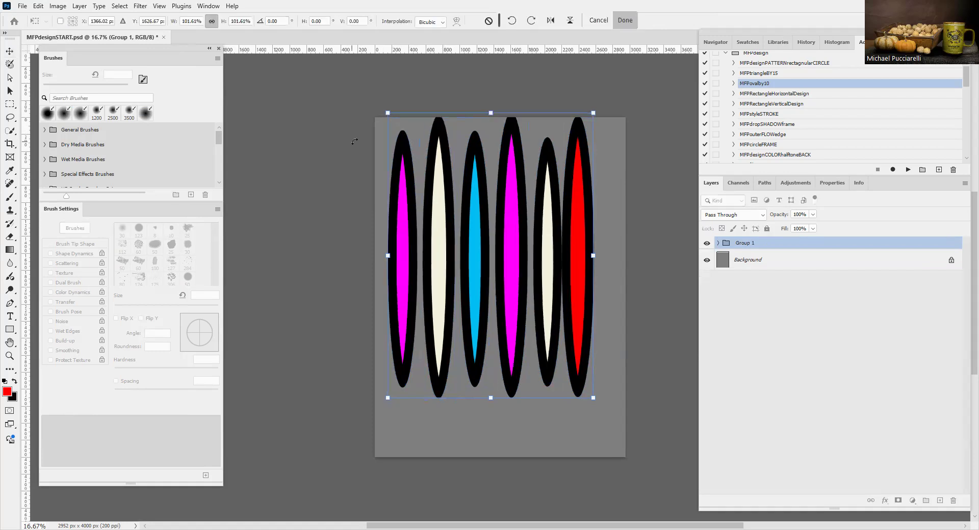
click(623, 20)
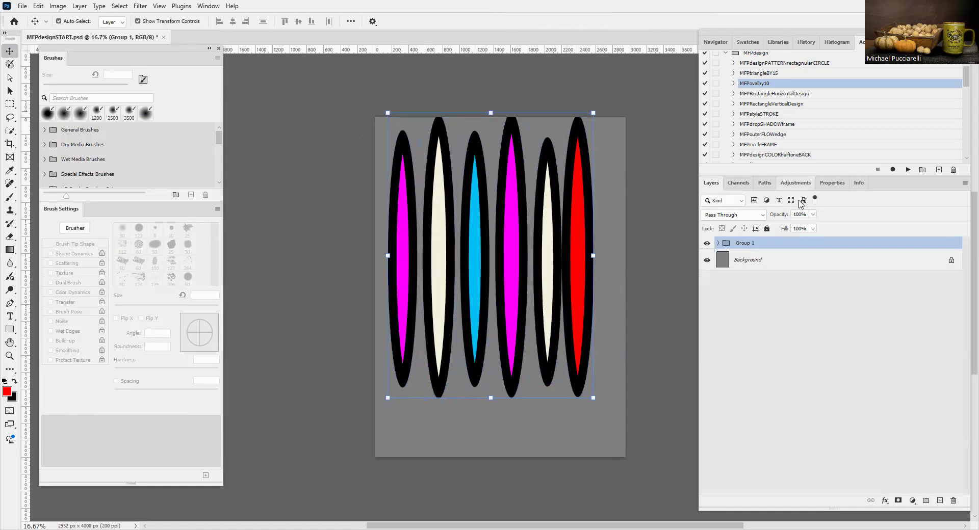
click(814, 216)
drag(815, 225, 851, 231)
click(780, 242)
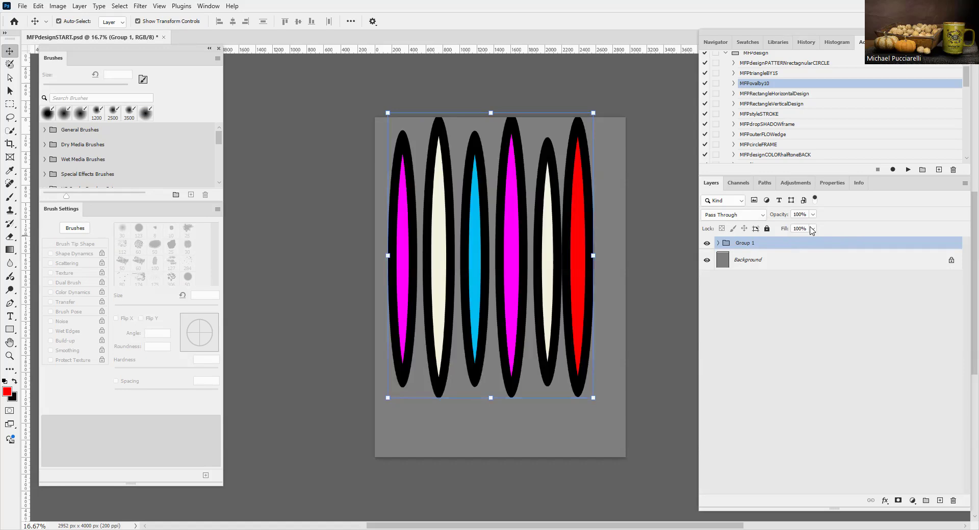
click(812, 230)
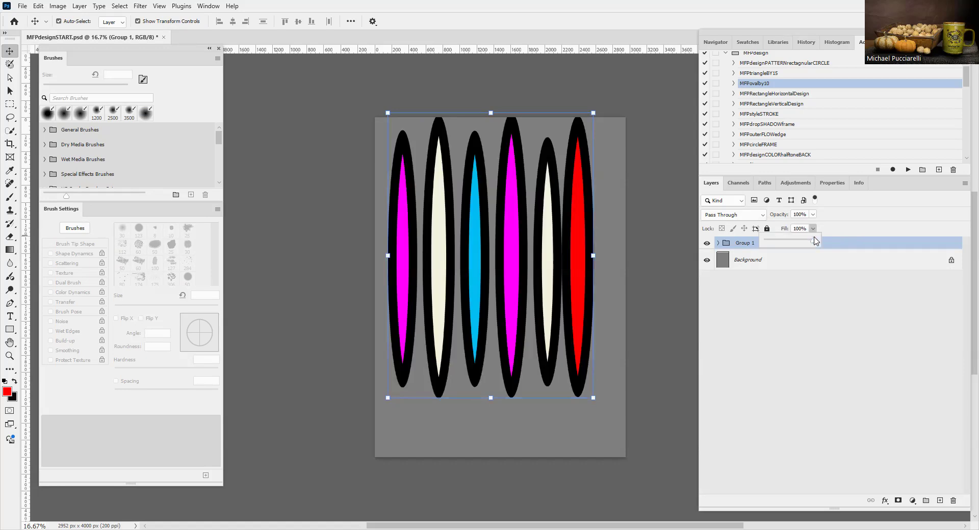
click(772, 255)
click(772, 259)
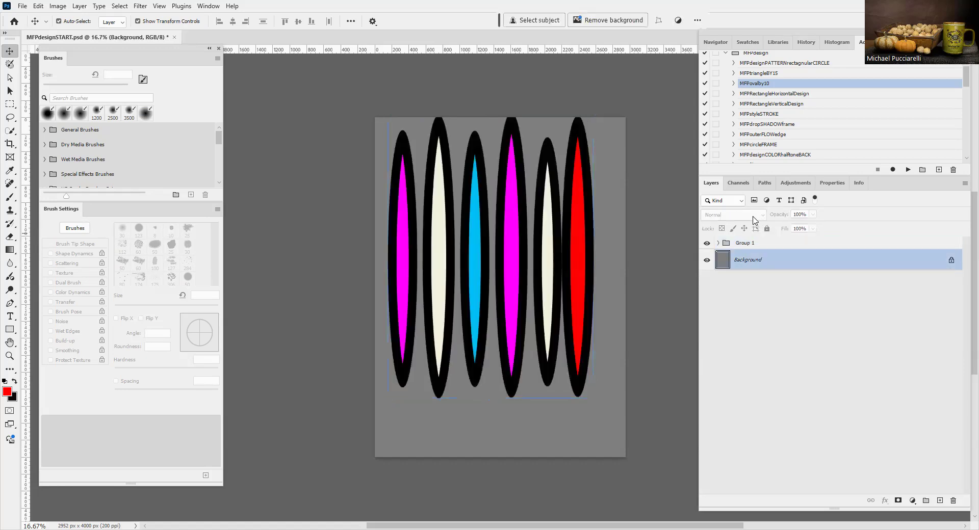
Revert the document to its saved version and play the MFPRectangleHorizontalDesign action.
key(F12)
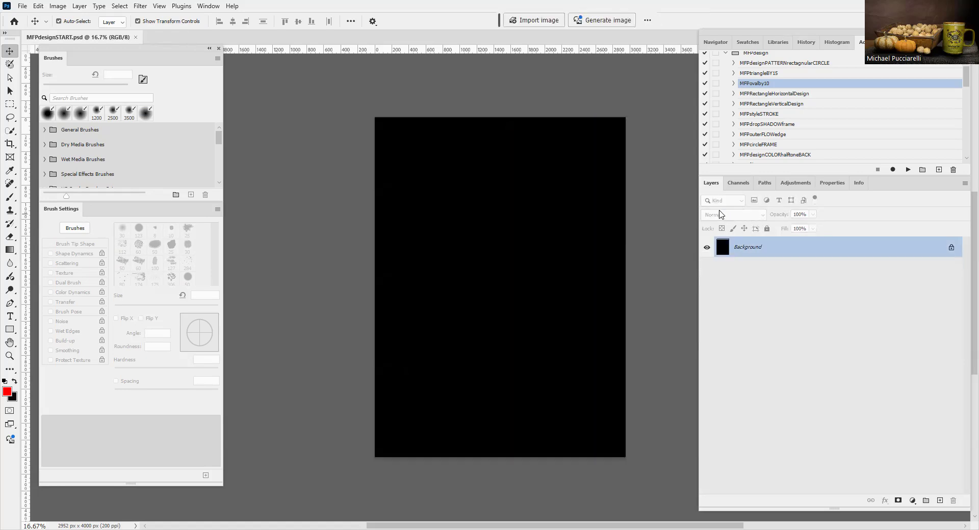
click(786, 95)
click(909, 170)
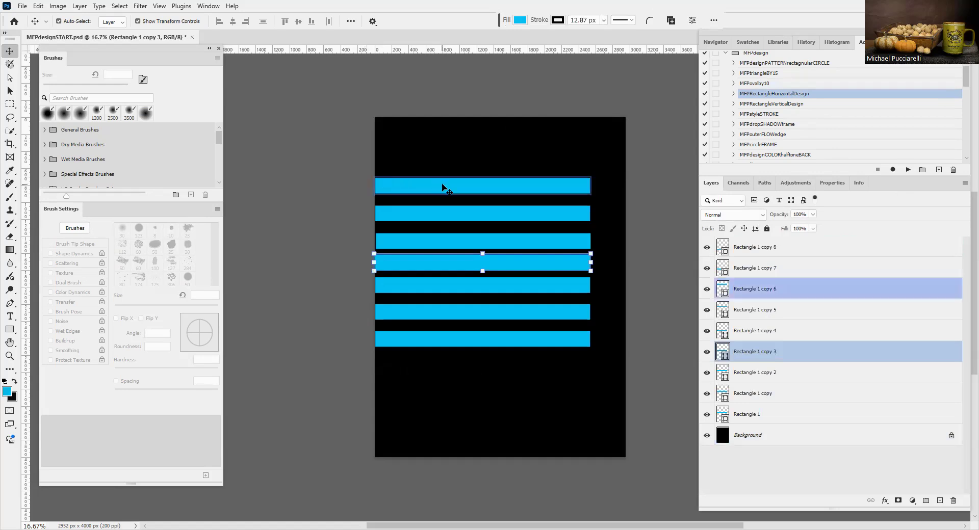
Move the uppermost blue bar (Rectangle 1 copy 6) toward the canvas's upper edge and duplicate bars to fill the gap and extend the stack downward.
click(444, 187)
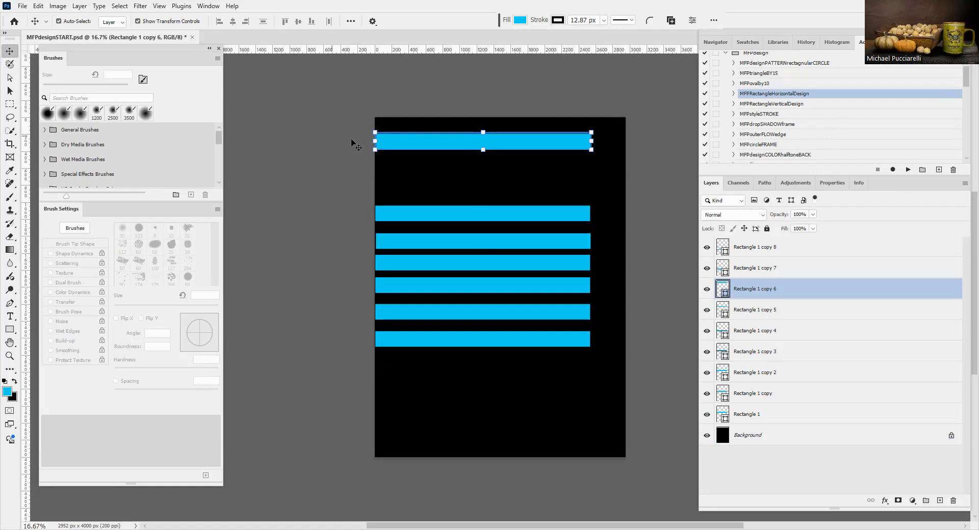
key(alt)
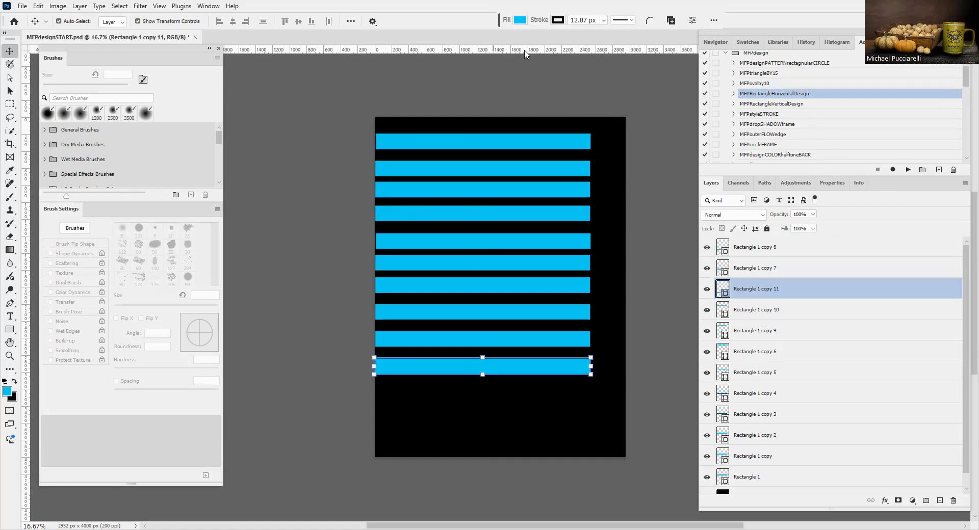
Change the fill of the lowest bar (Rectangle 1 copy 11) and of Rectangle 1 copy 7 to red.
click(520, 20)
click(509, 75)
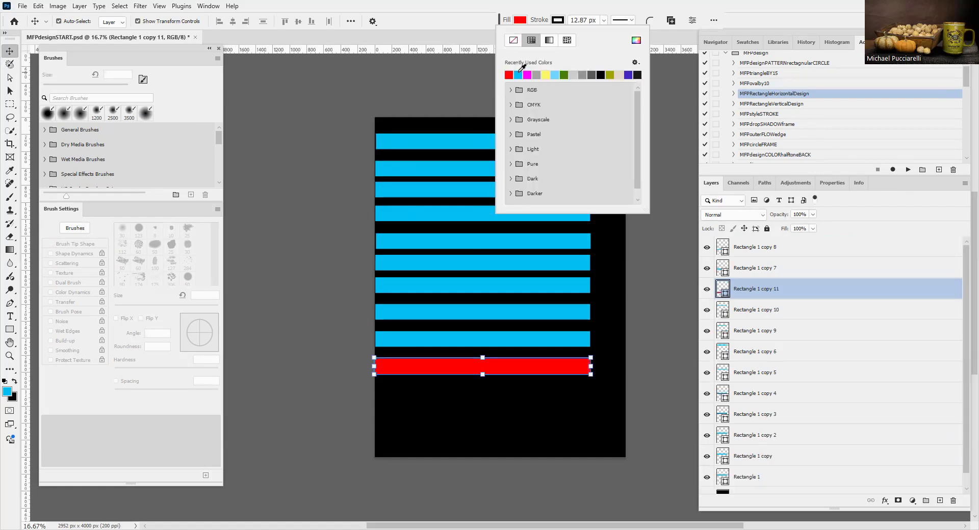
shift+click(417, 311)
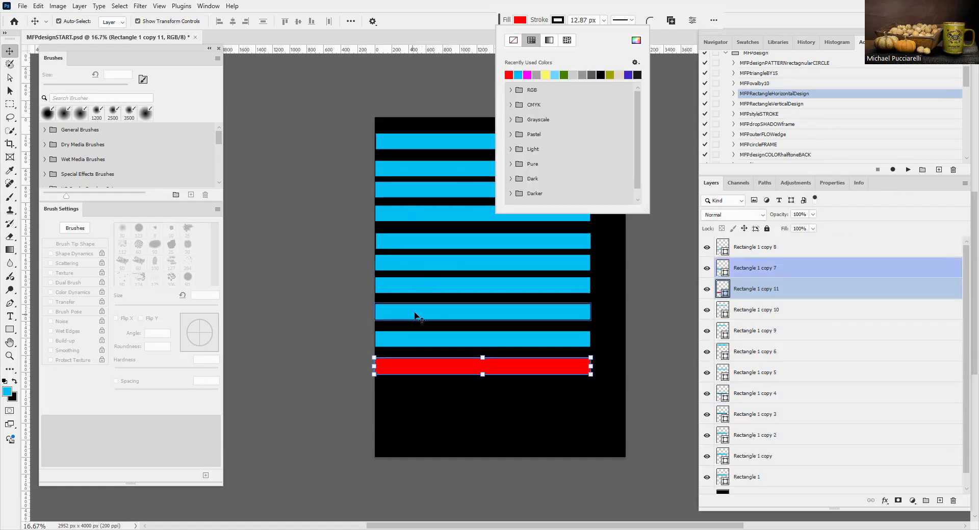
click(416, 316)
click(520, 20)
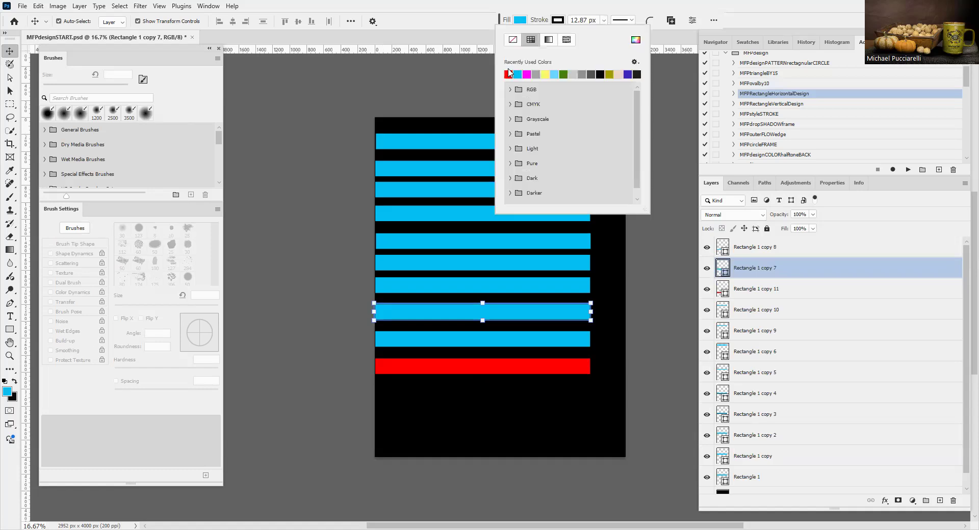
click(511, 75)
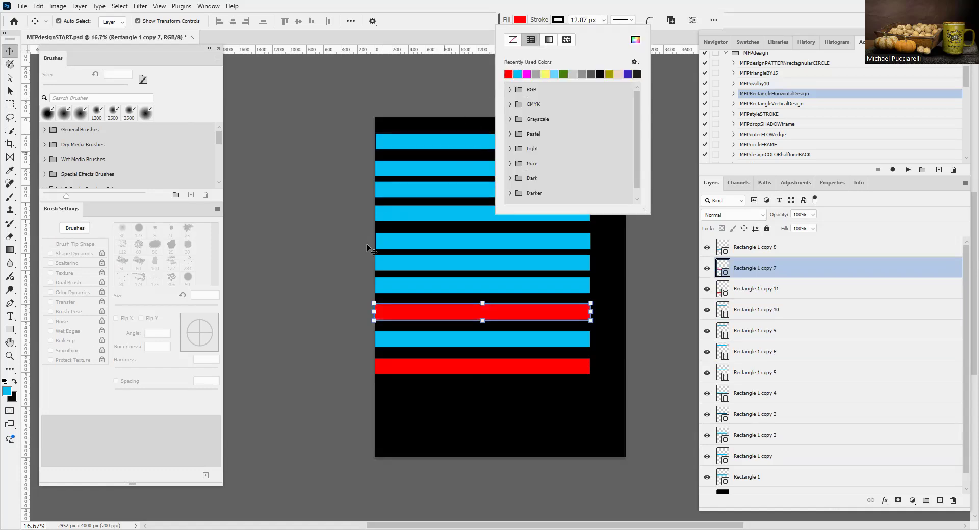
Fill Rectangle 1 copy 3, Rectangle 1 copy 5 and Rectangle 1 copy 9 with red so the bars alternate red and blue.
shift+click(401, 264)
click(401, 264)
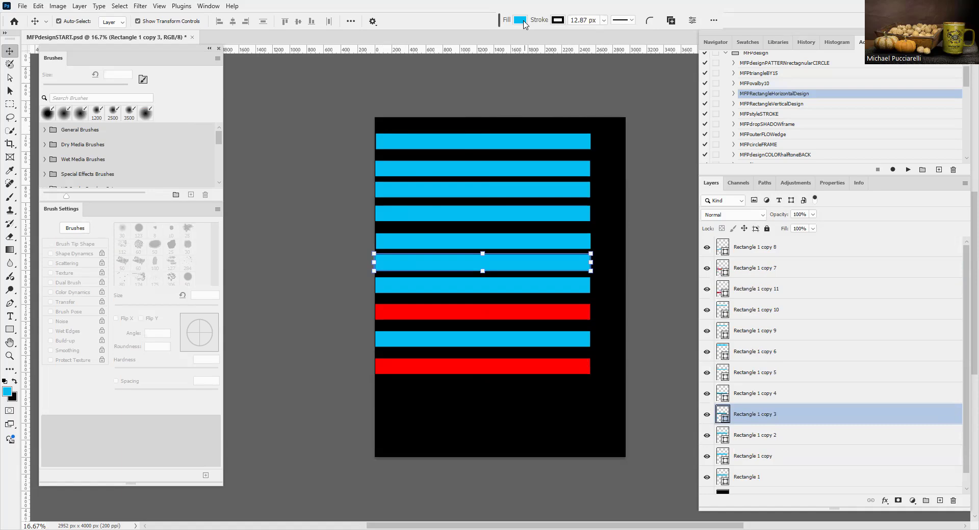
click(521, 20)
click(508, 75)
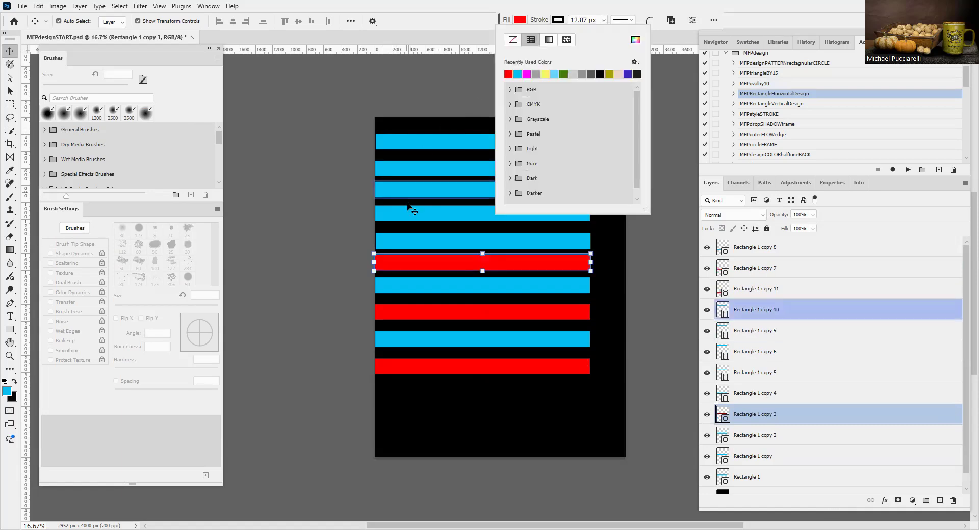
click(411, 219)
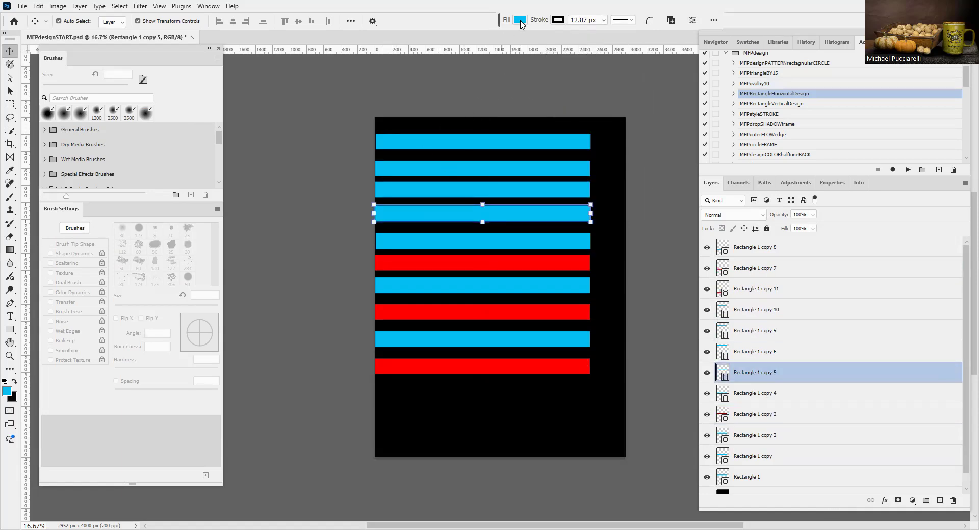
click(521, 20)
click(509, 75)
click(404, 169)
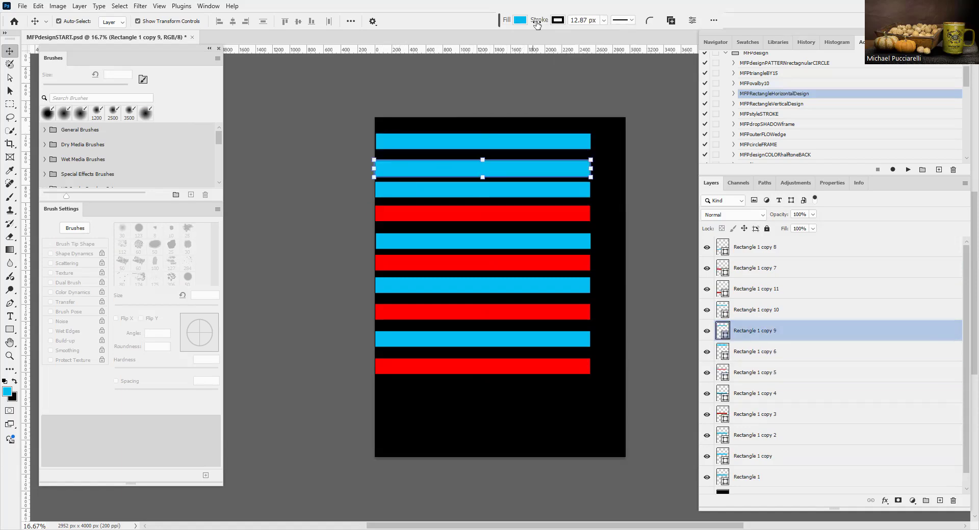
click(520, 20)
click(509, 74)
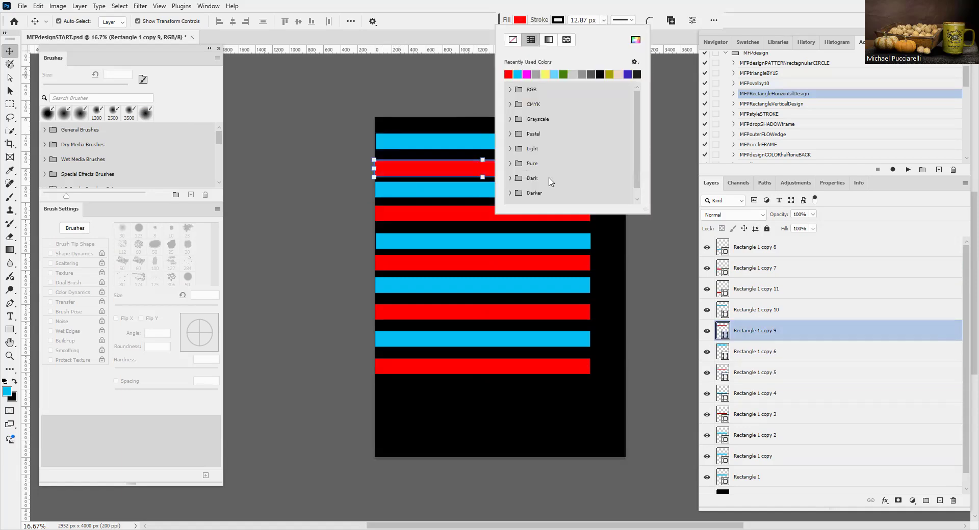
ctrl+click(763, 263)
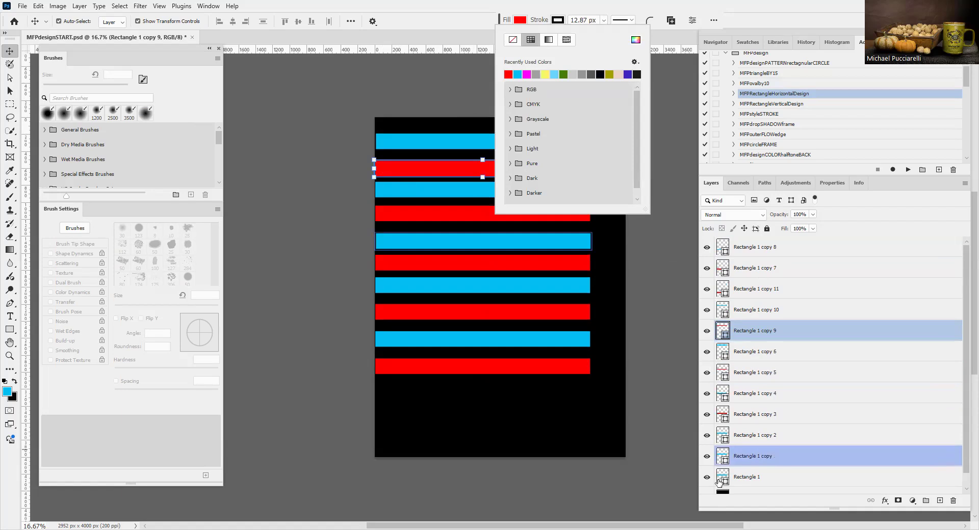
click(747, 482)
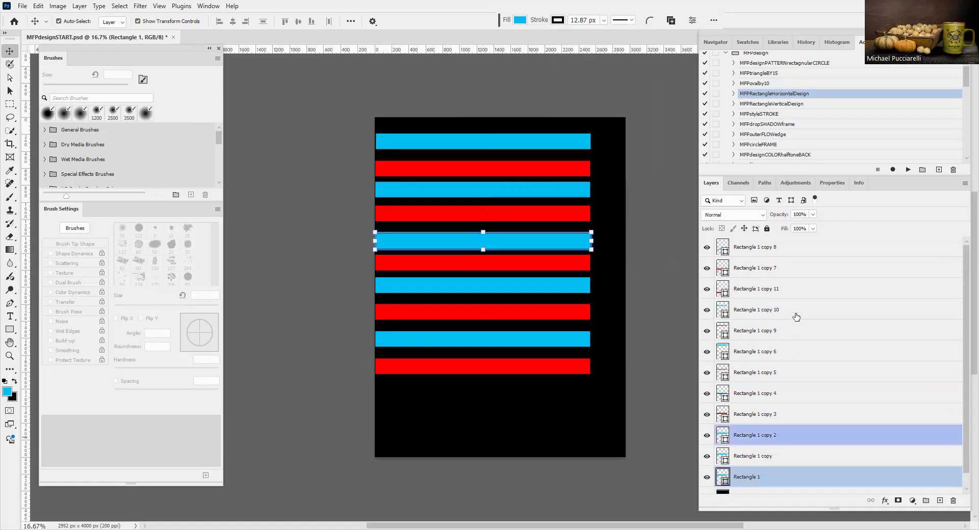
alt+click(765, 249)
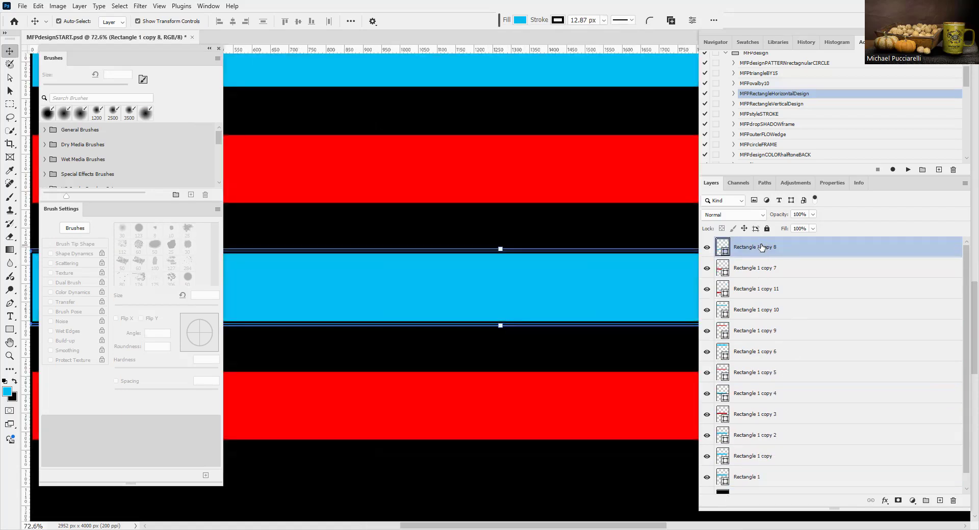
key(ctrl+g)
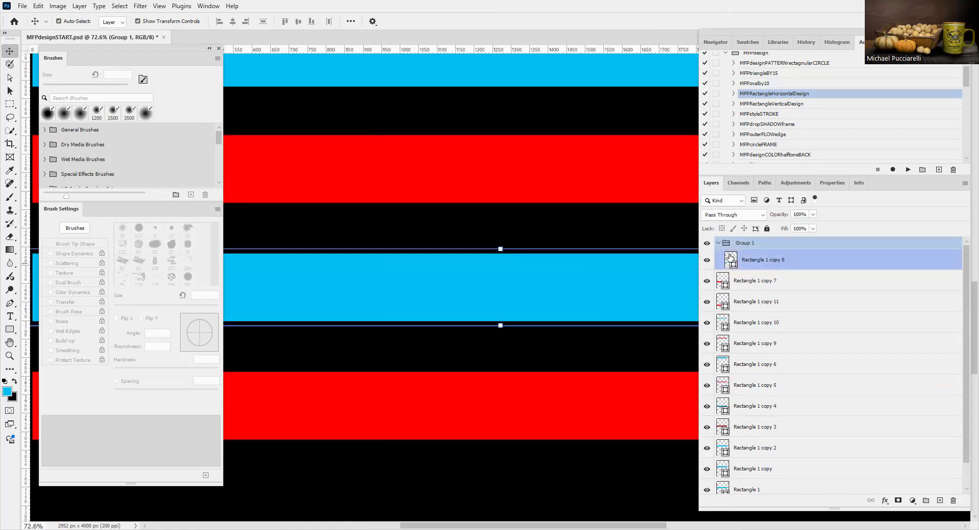
key(ctrl+z)
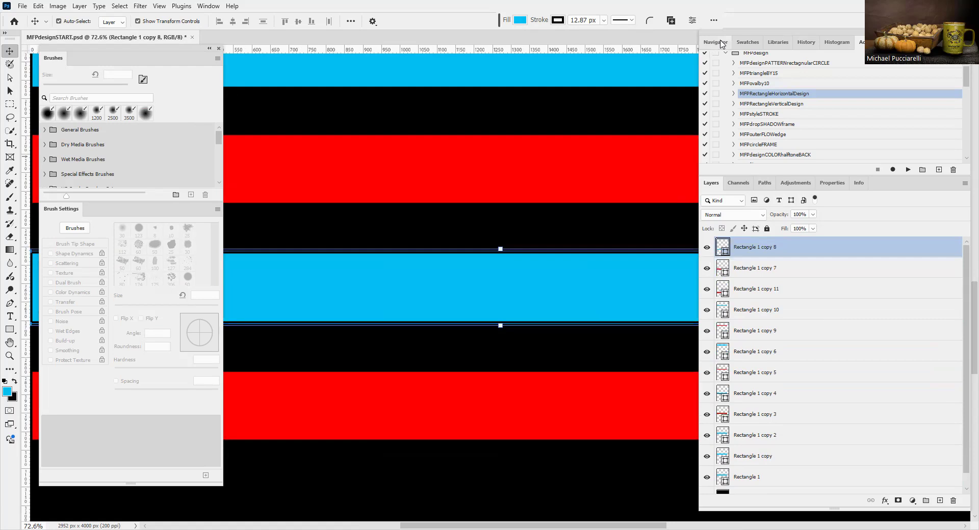
Group all the horizontal bar layers from Rectangle 1 to Rectangle 1 copy 8 and scale the group up to 110.28%.
click(722, 44)
drag(844, 146, 813, 150)
click(746, 454)
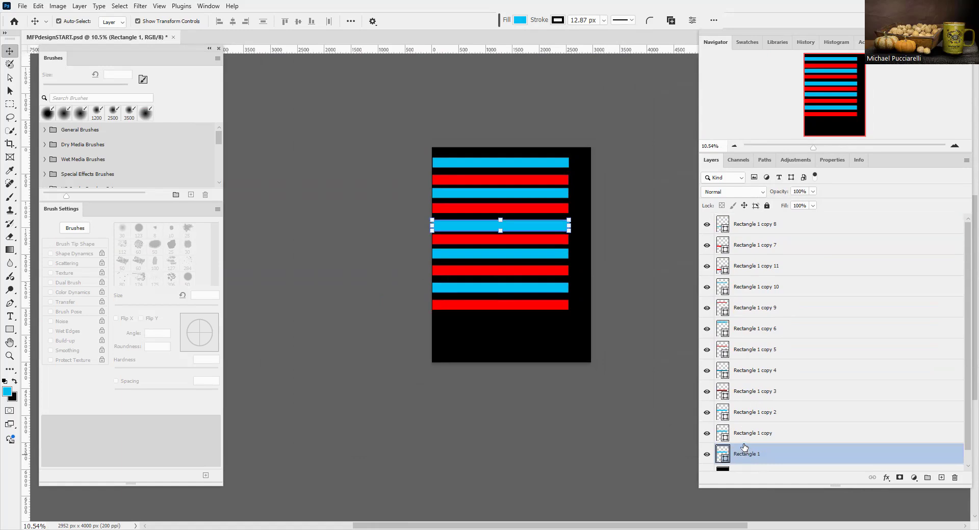
ctrl+click(772, 225)
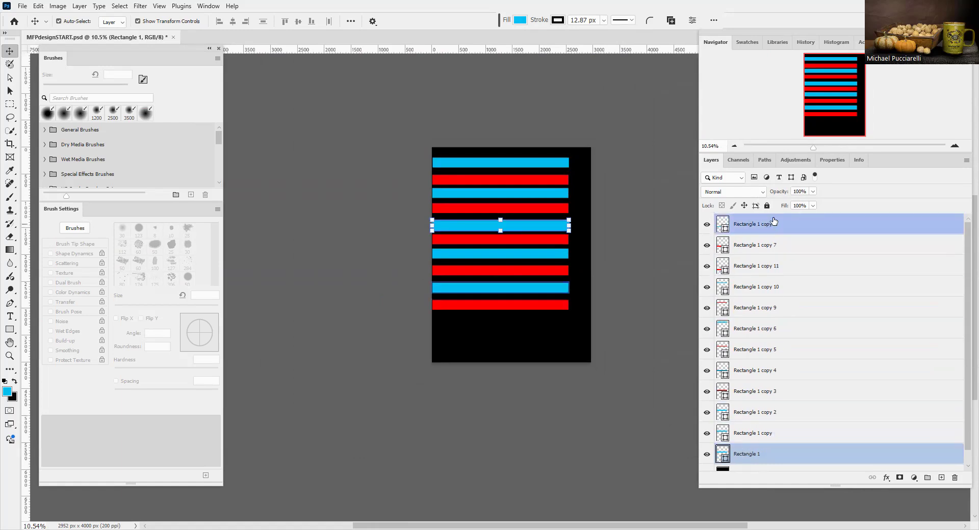
shift+click(773, 223)
key(ctrl+g)
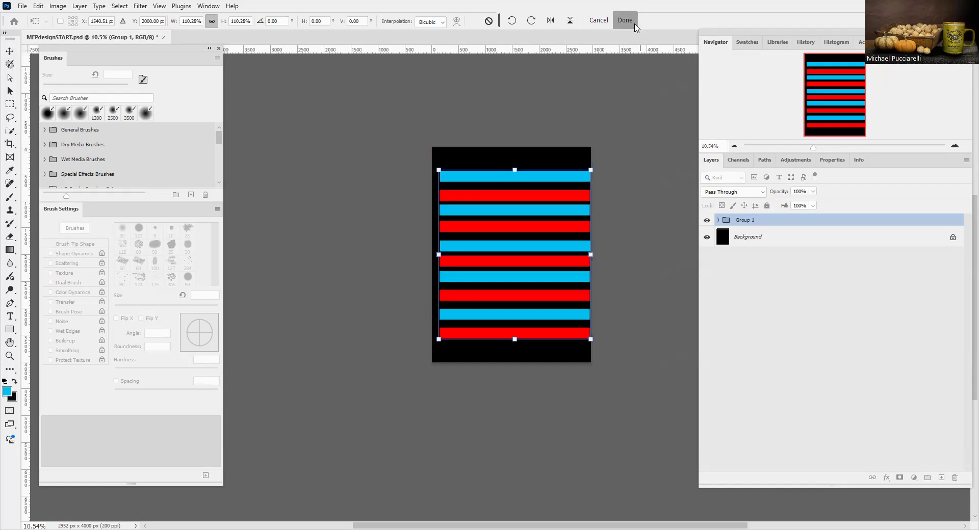
click(626, 20)
Revert the document to its saved version and play the MFPRectangleVerticalDesign action.
key(Delete)
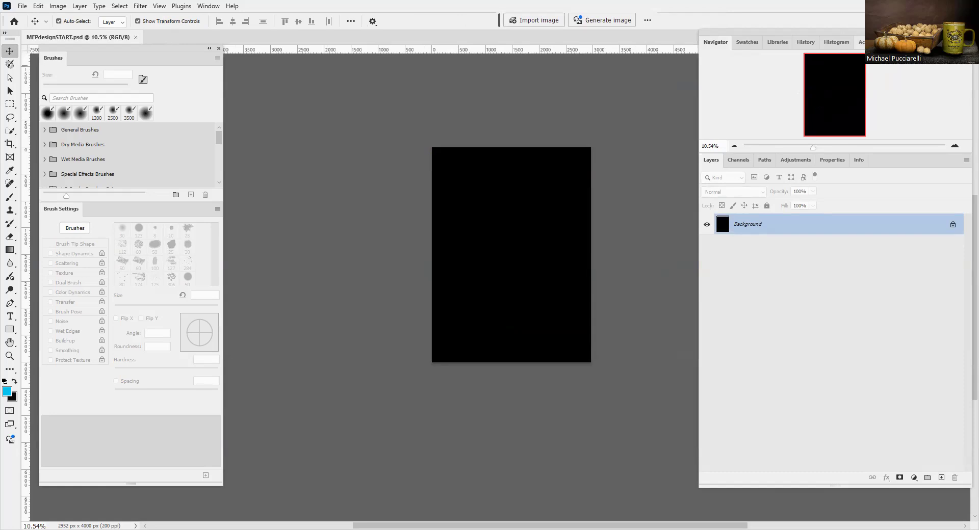
click(862, 42)
click(776, 104)
click(908, 169)
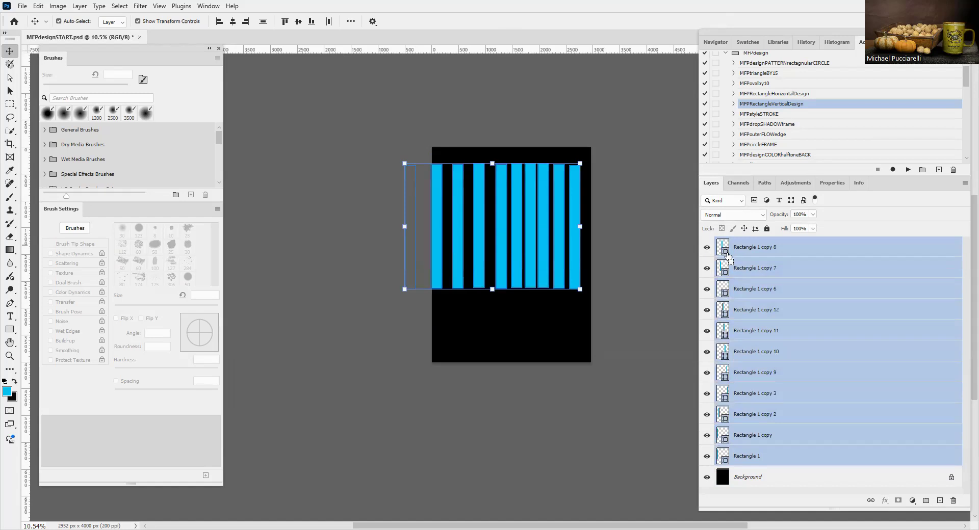
Group all the vertical bar layers and scale the group down proportionally so every bar fits within the canvas.
click(405, 163)
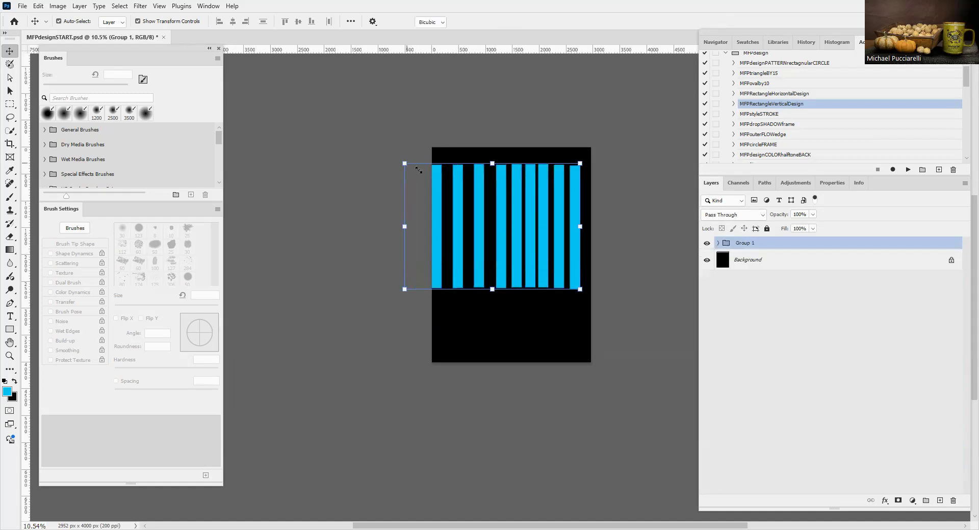
drag(448, 195, 452, 176)
key(Return)
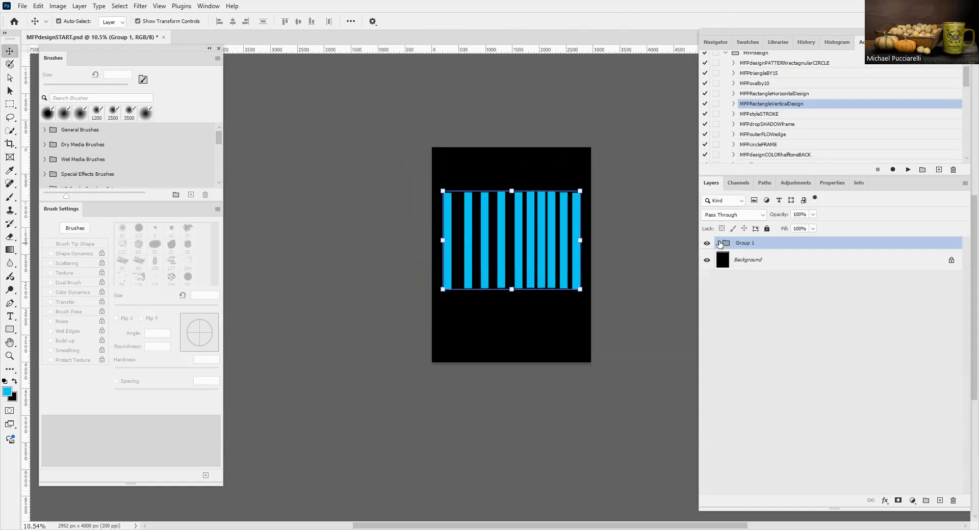
Expand Group 1 and fill Rectangle 1 copy 8 with red and Rectangle 1 copy 11 with dark green.
click(720, 244)
click(733, 260)
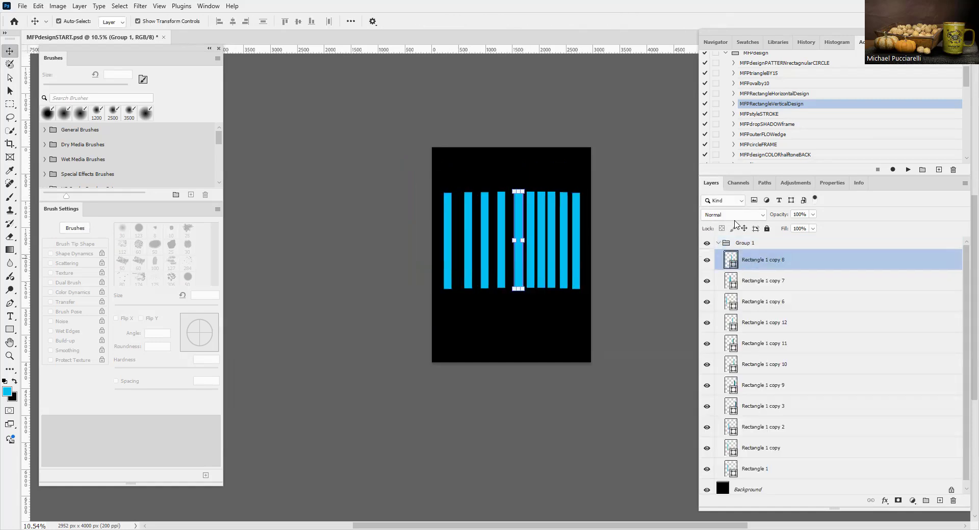
click(520, 20)
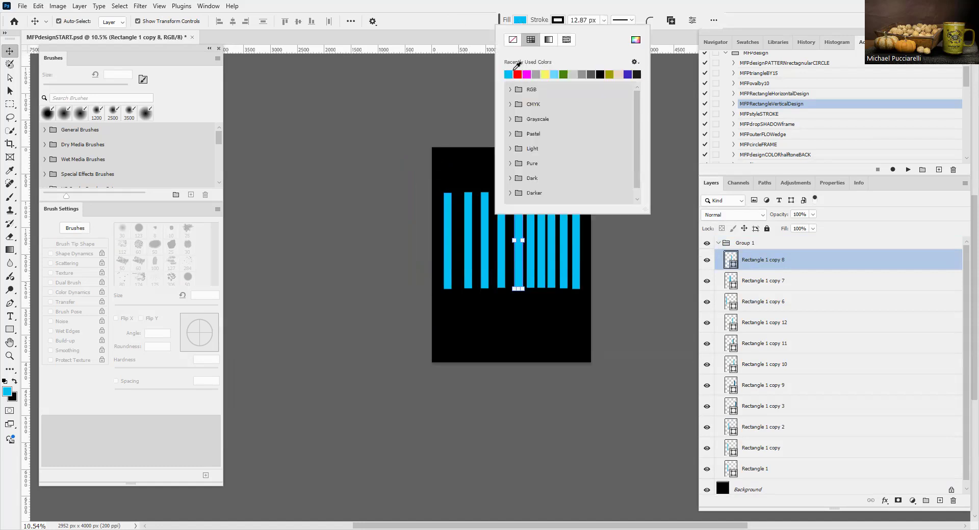
click(518, 75)
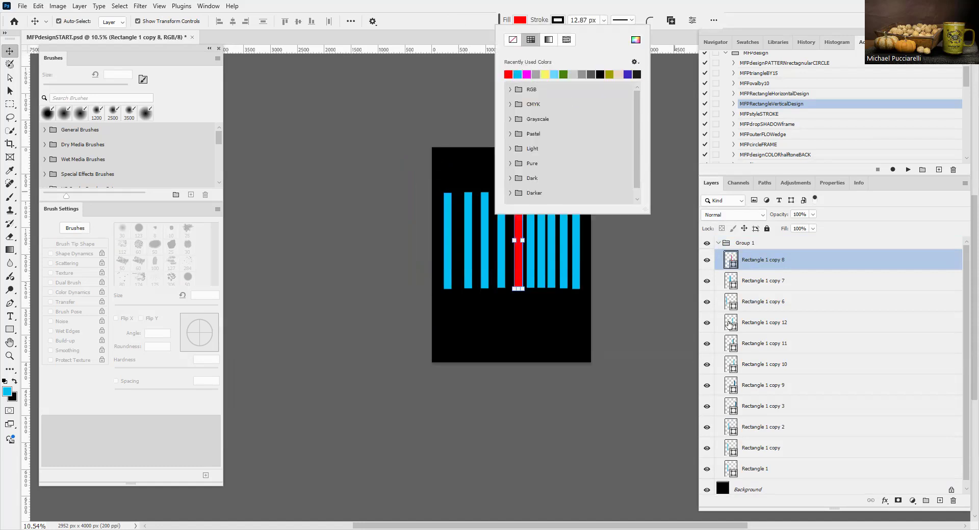
ctrl+click(741, 346)
click(741, 346)
click(523, 22)
click(563, 74)
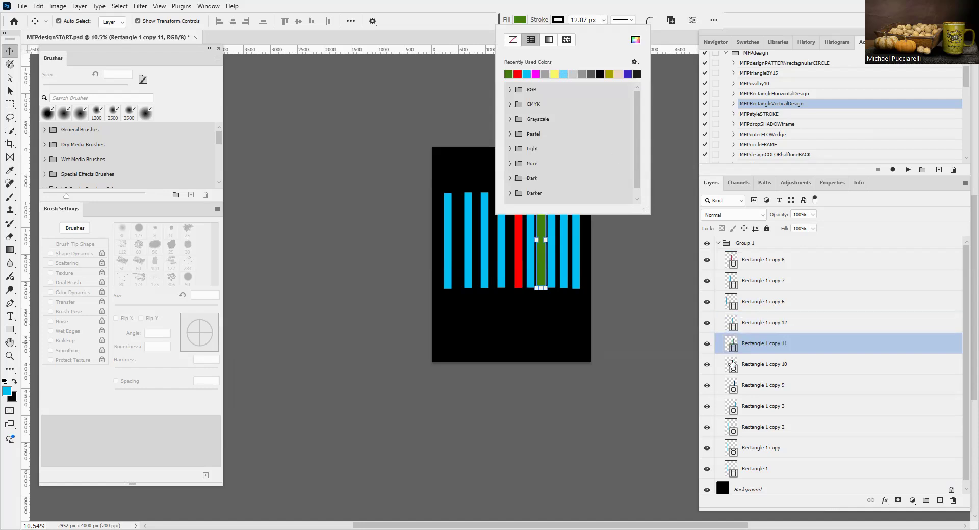
Fill Rectangle 1 copy 9 with olive and Rectangle 1 copy 2 with near-black.
ctrl+click(742, 386)
click(741, 386)
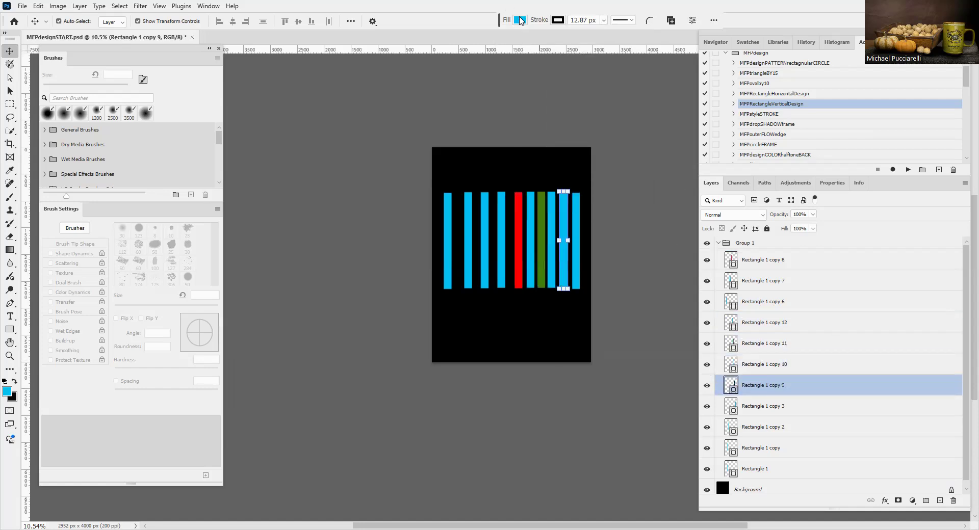
click(519, 24)
click(612, 74)
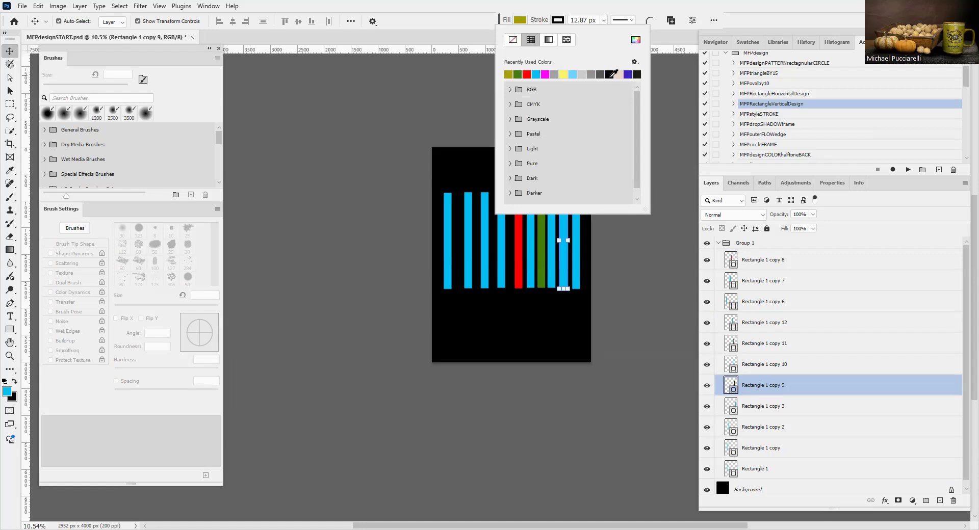
ctrl+click(735, 431)
click(744, 427)
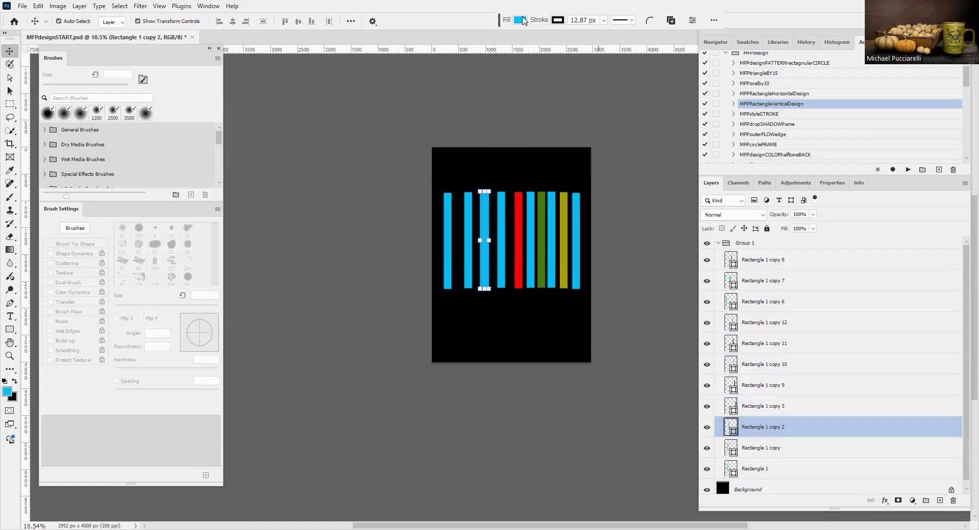
click(524, 21)
click(637, 74)
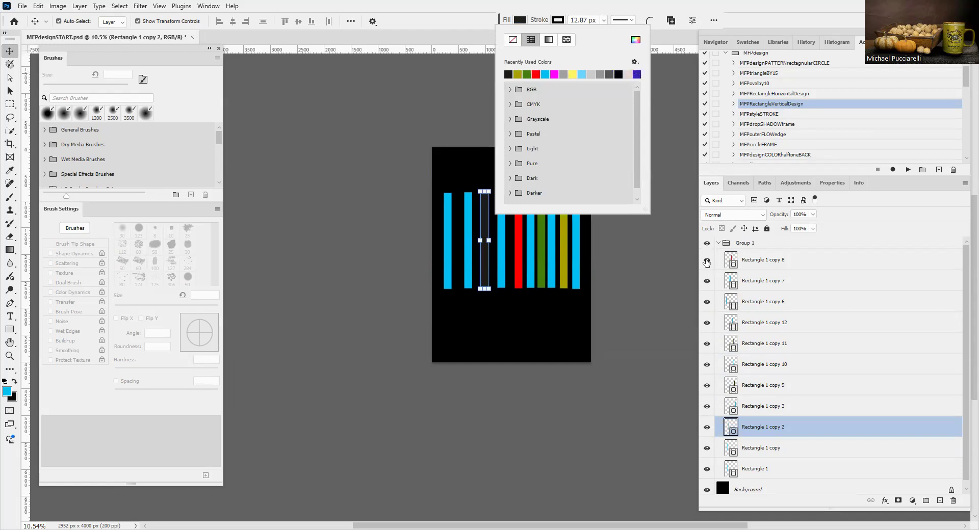
Select the bar Rectangle 1 copy 3, and revert the document to its saved version.
ctrl+click(777, 407)
click(779, 407)
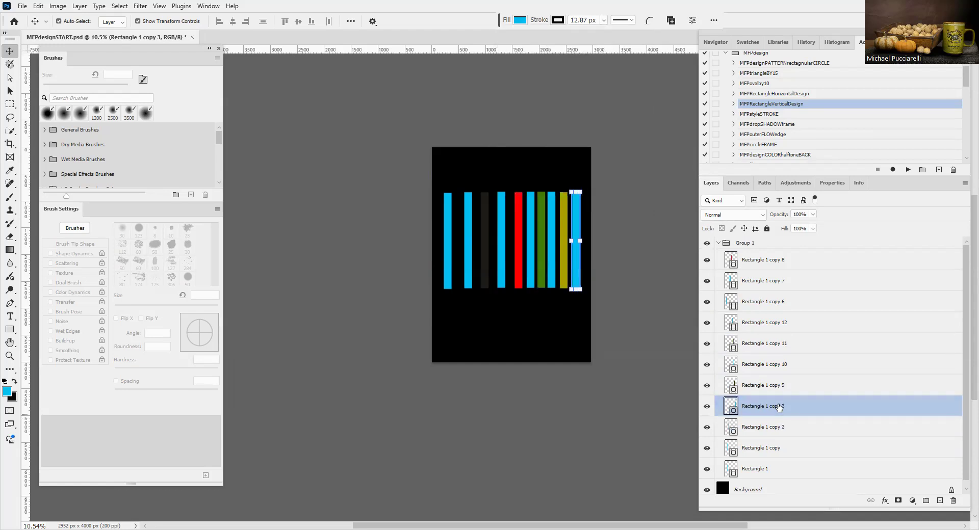
key(F12)
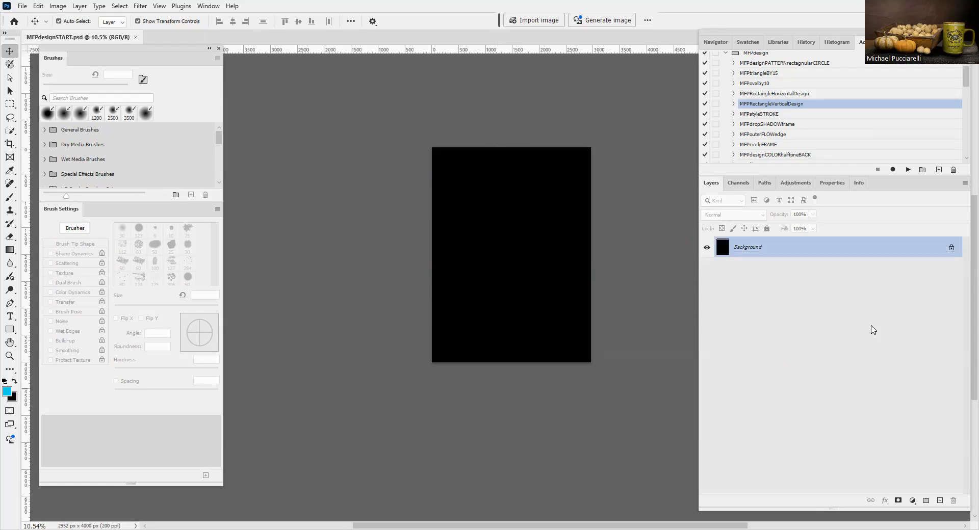
Play the MFPcloudsFRAME action to generate a clouds frame, and apply the MFPouterFLOWedge action to its layer.
drag(964, 81, 964, 96)
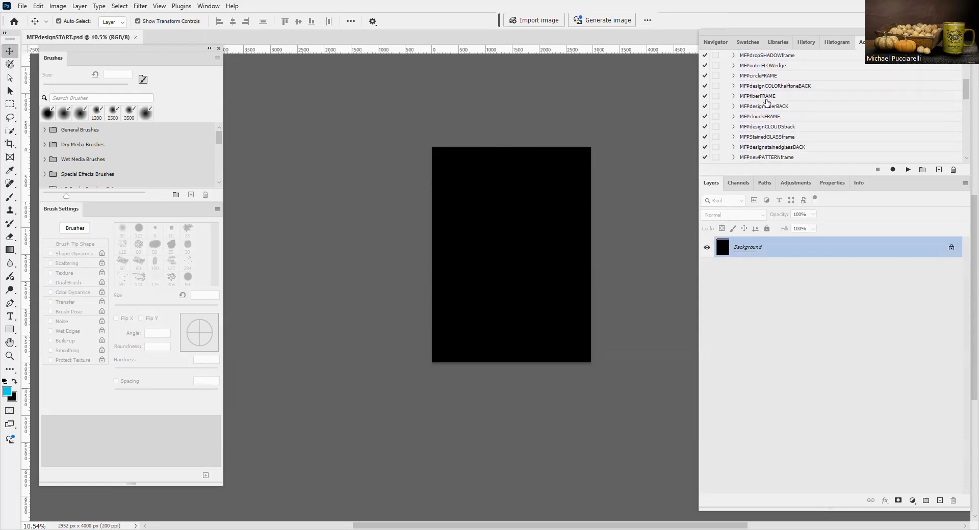
click(769, 117)
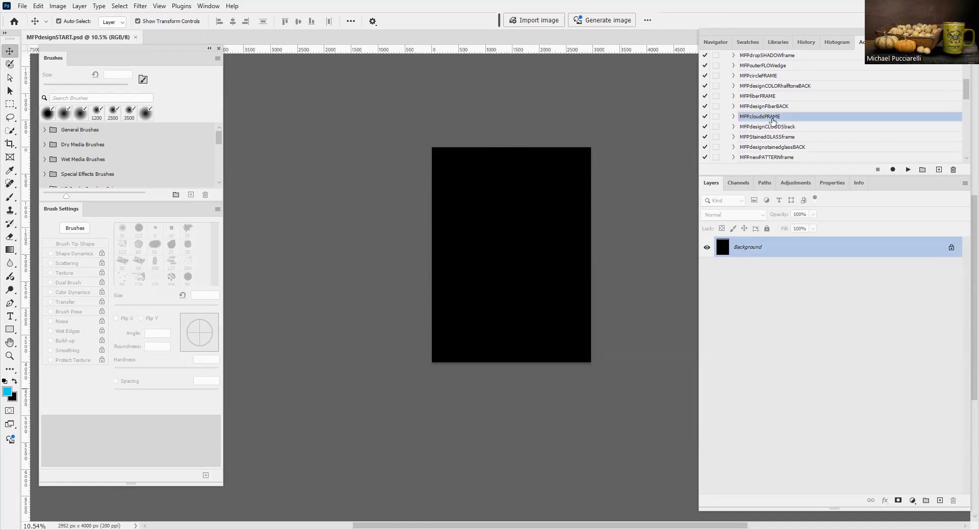
click(908, 170)
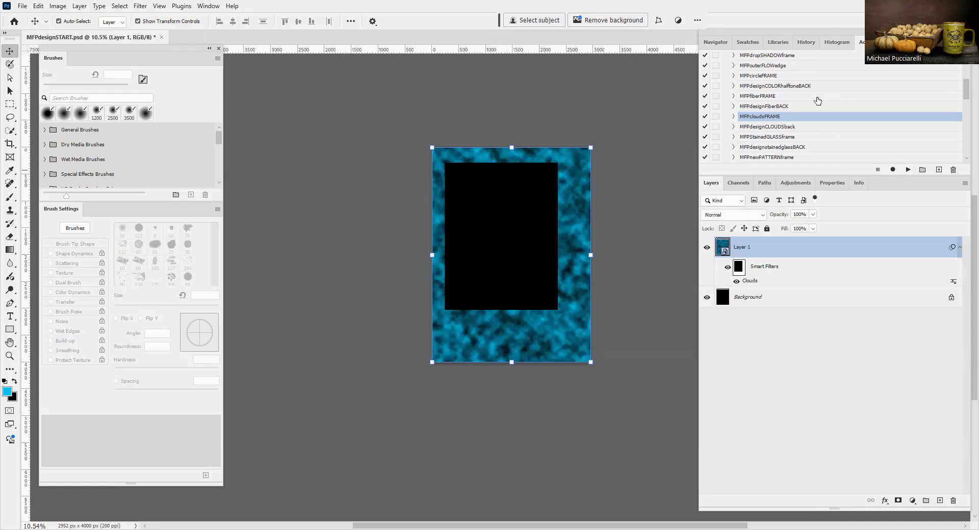
click(774, 66)
click(908, 170)
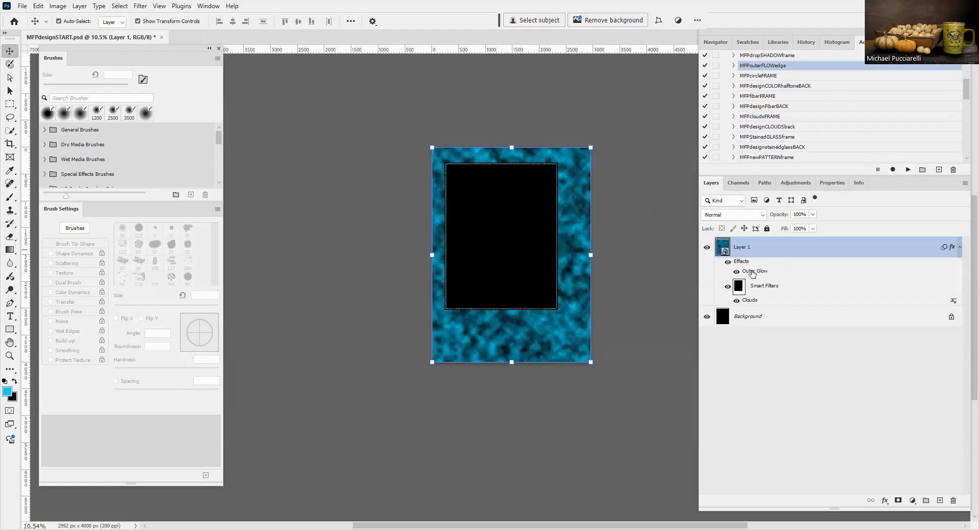
Increase the size of Layer 1's outer glow on the clouds frame.
double_click(753, 274)
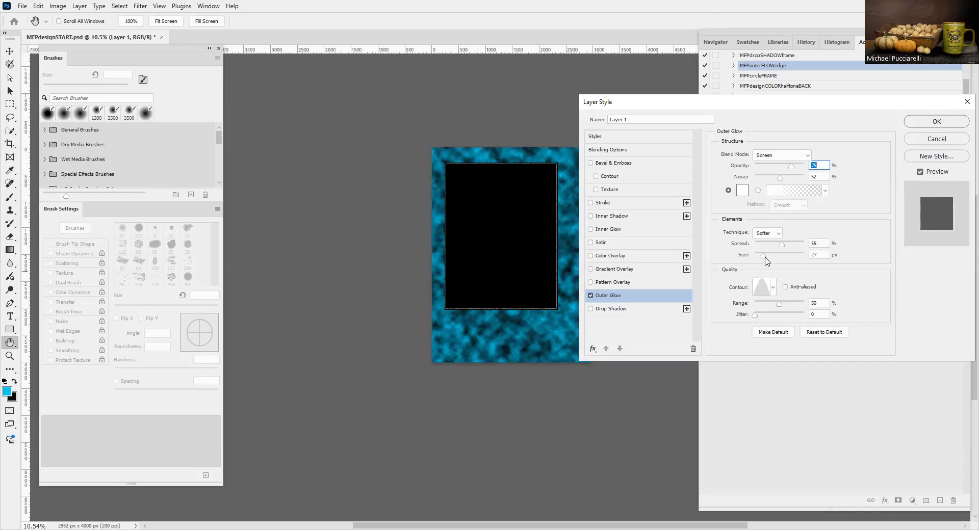
drag(764, 257, 784, 258)
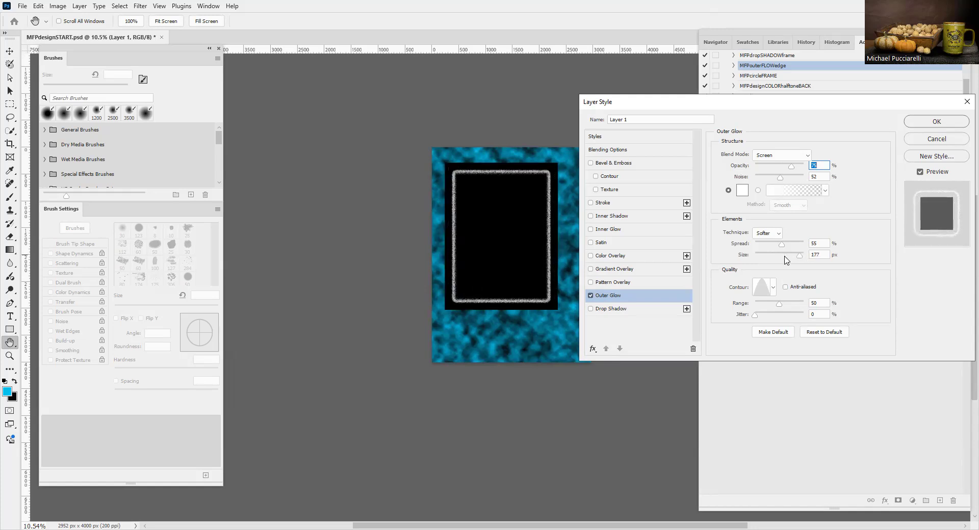
click(924, 123)
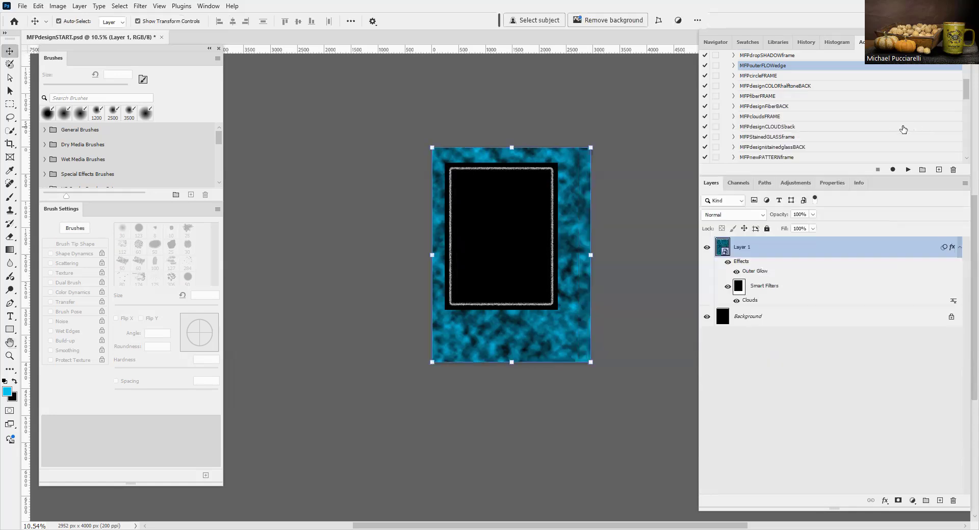
Revert the document to its saved version, and play the MFPfiberFRAME action to generate a fiber frame.
key(F12)
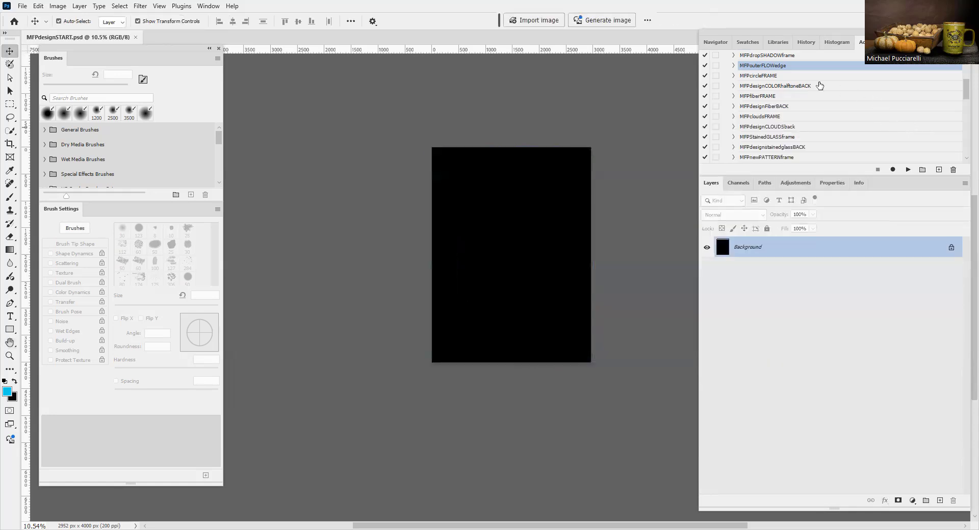
click(765, 97)
click(908, 169)
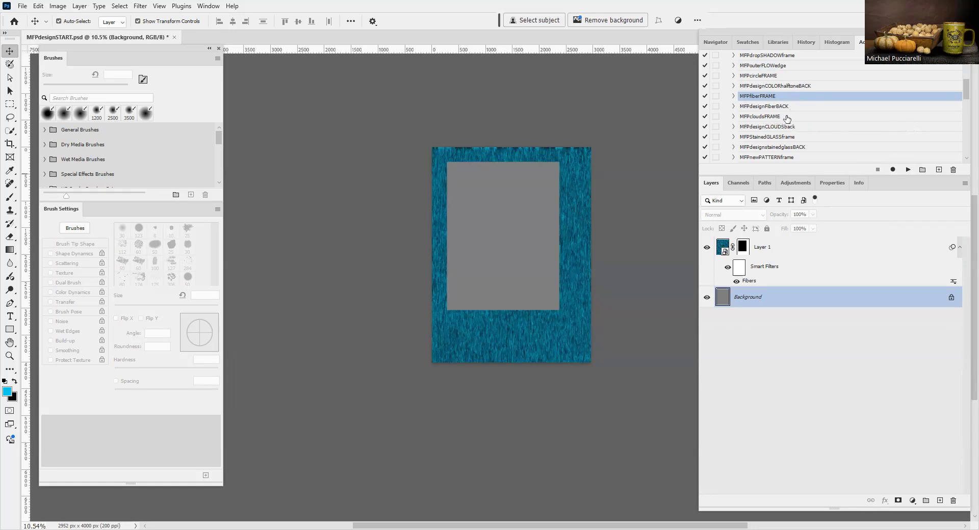
click(776, 67)
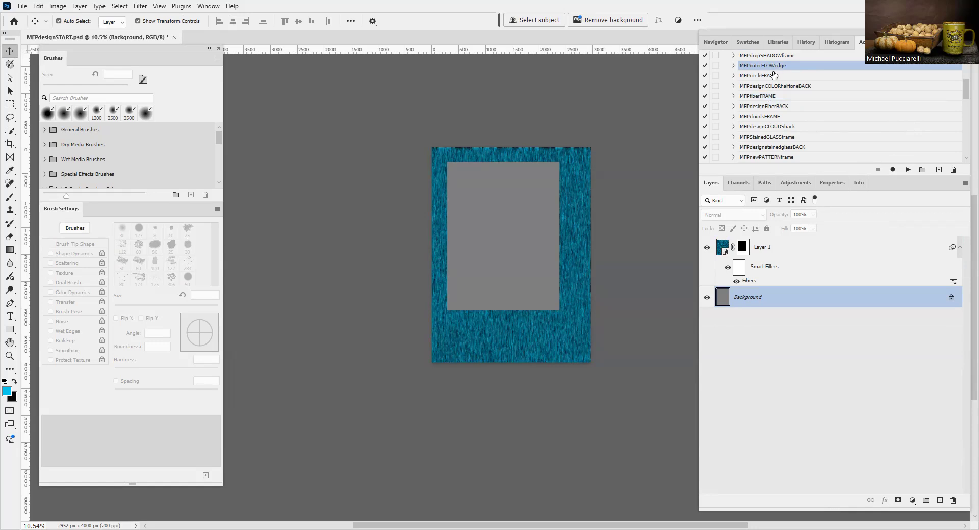
click(784, 57)
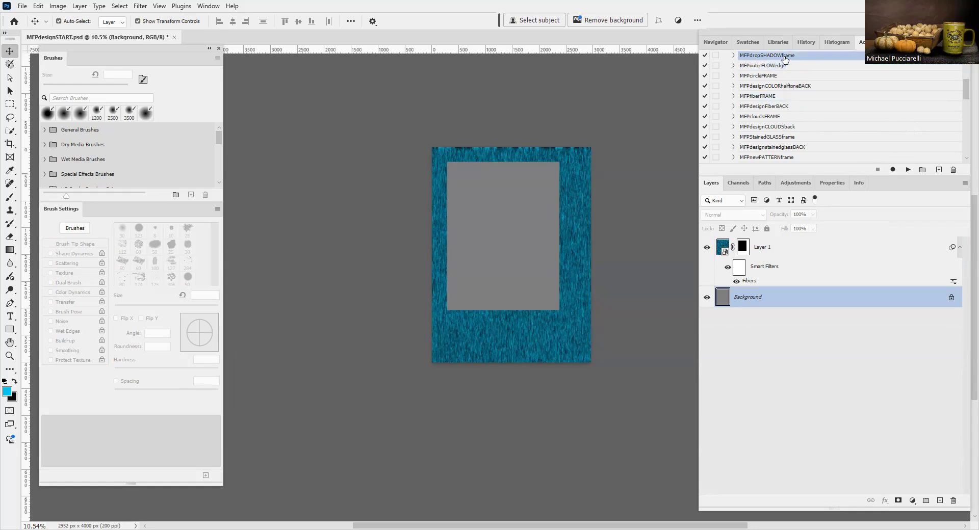
click(909, 171)
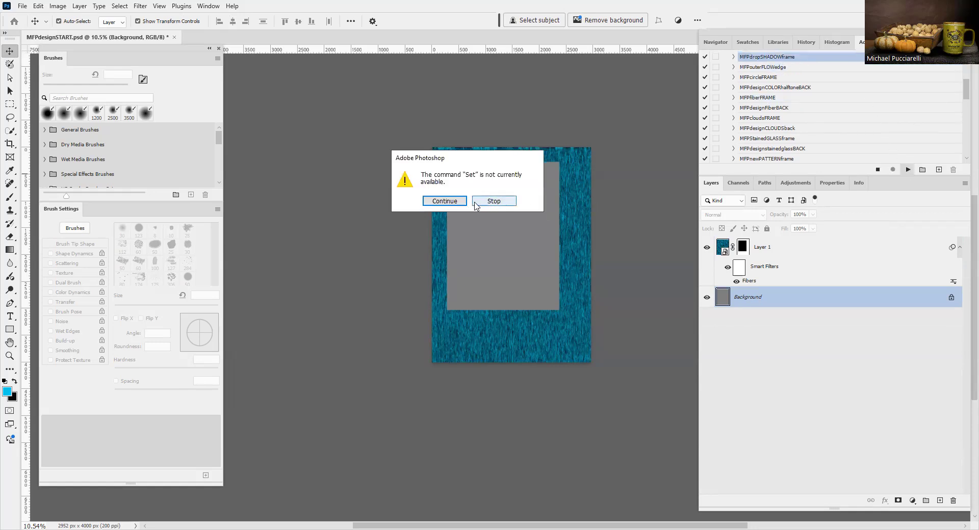
click(494, 201)
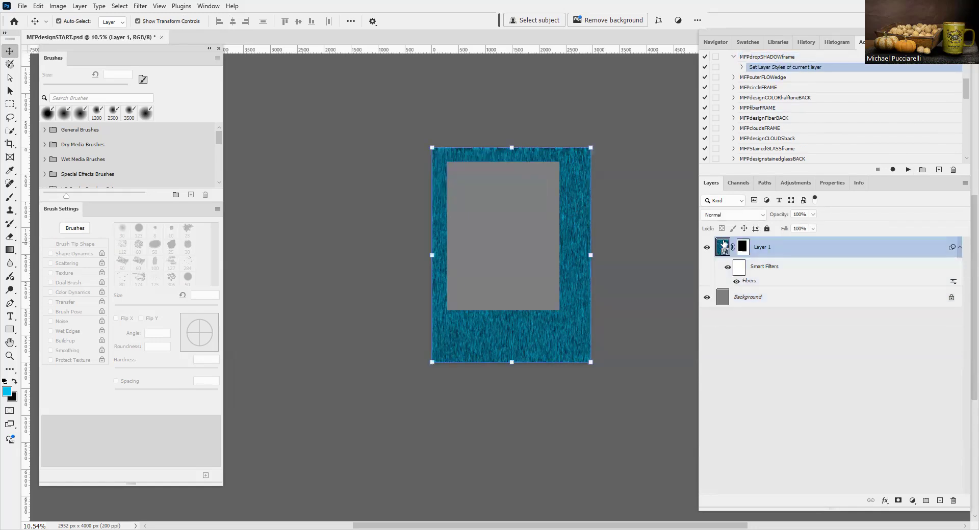
Apply the MFPdropSHADOWframe action to Layer 1, and shift its drop shadow to a 147° angle and 90 px distance with a larger size.
click(782, 57)
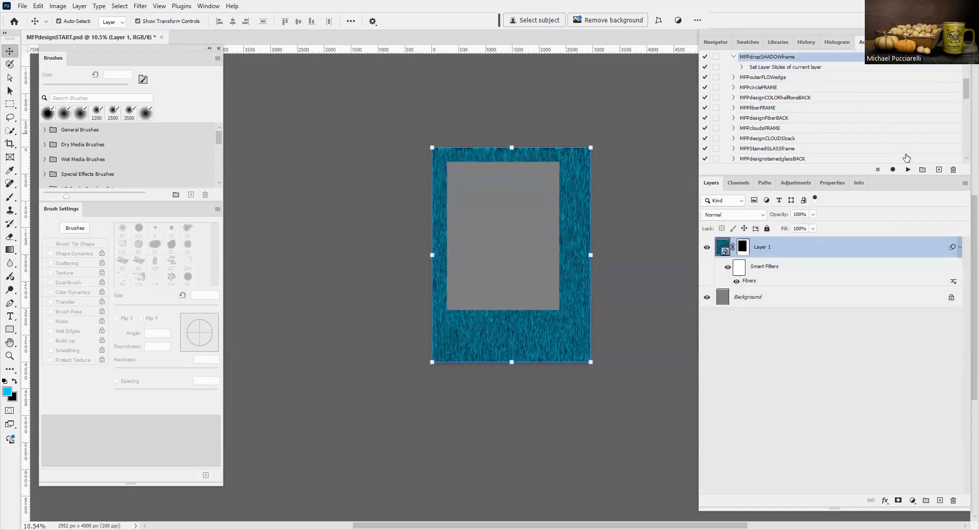
click(908, 170)
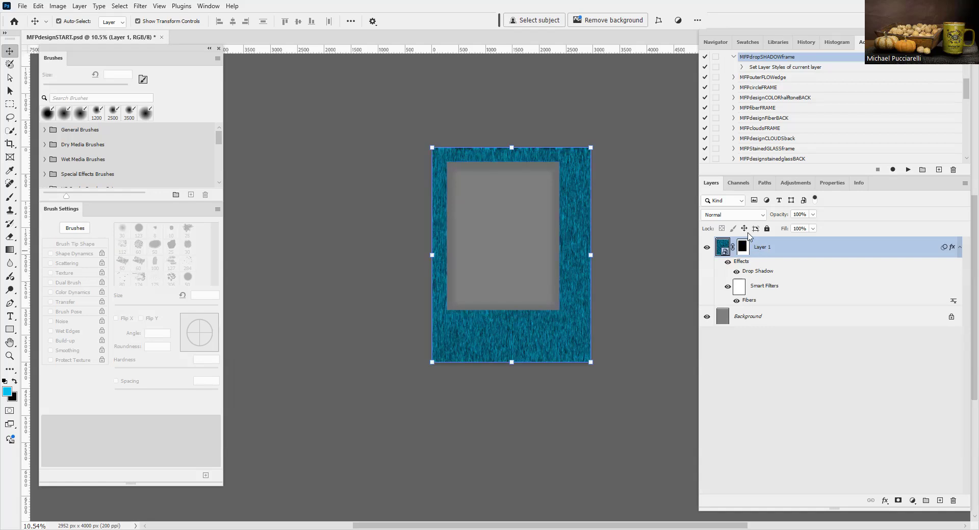
double_click(748, 274)
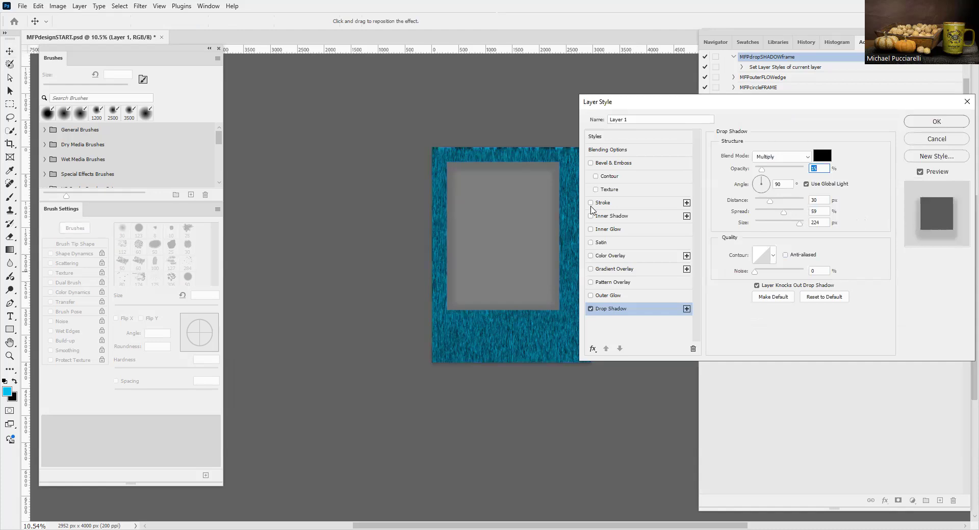
mouse_move(461, 171)
mouse_down()
mouse_move(446, 181)
mouse_move(458, 168)
mouse_up()
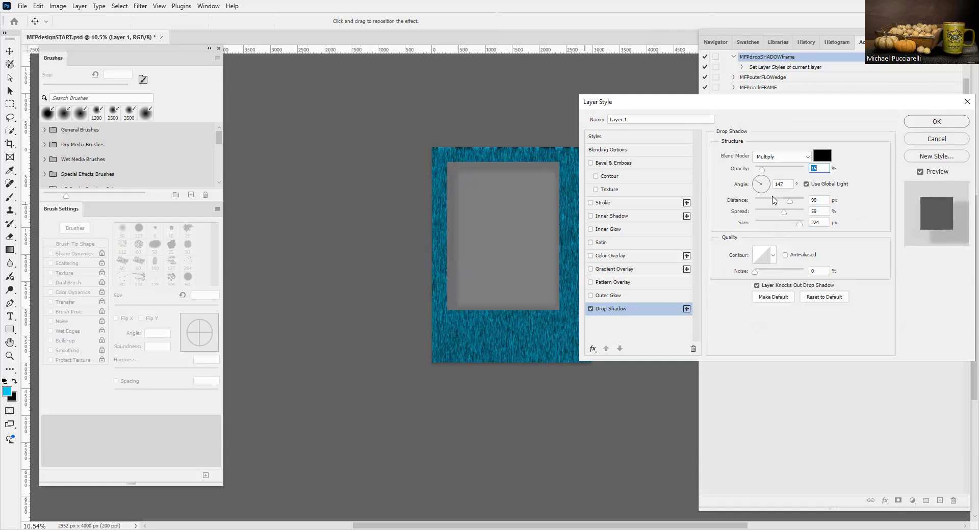
drag(800, 228, 828, 223)
click(911, 123)
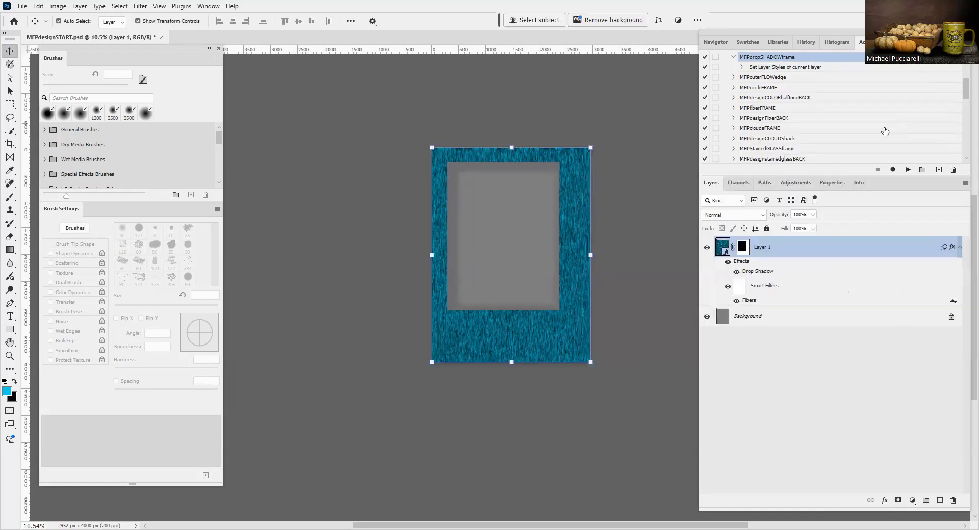
Revert the document to its saved version, and play the MFPcloudsFRAME action to generate a clouds frame.
key(F12)
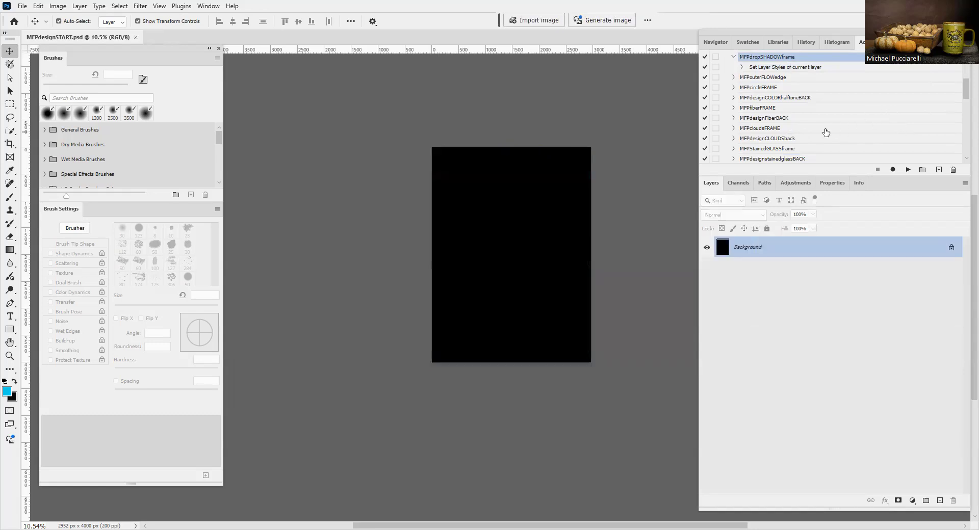
click(774, 128)
click(907, 170)
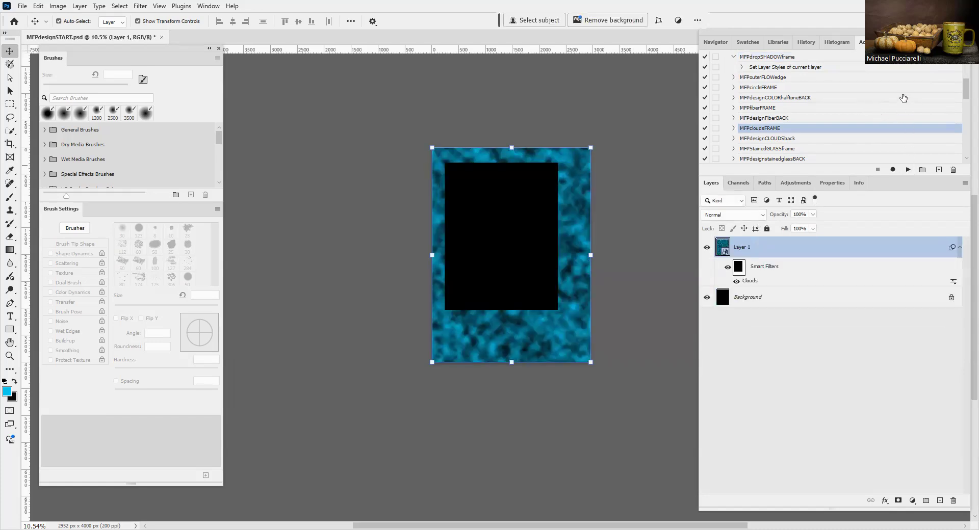
Apply the MFPstyleSTROKE action to the clouds frame layer, and thicken its inside stroke.
drag(967, 94, 966, 83)
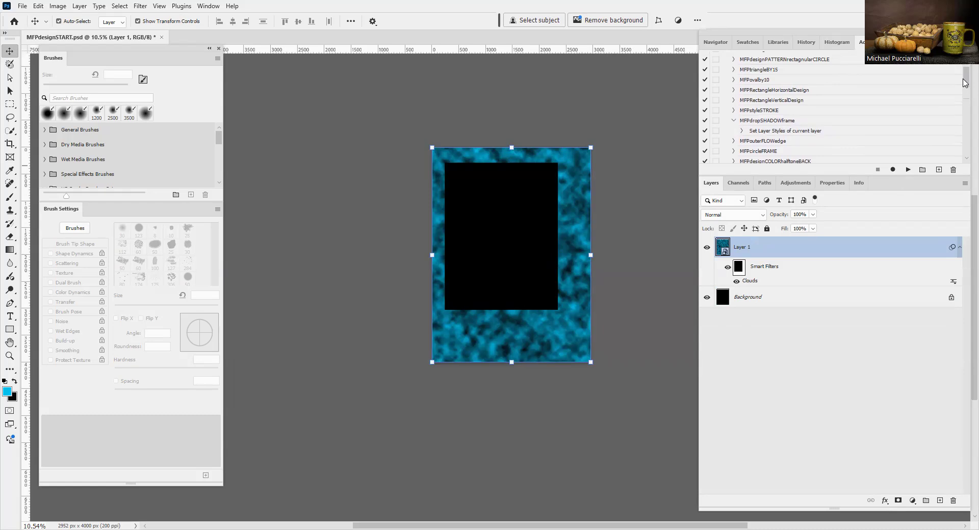
click(784, 107)
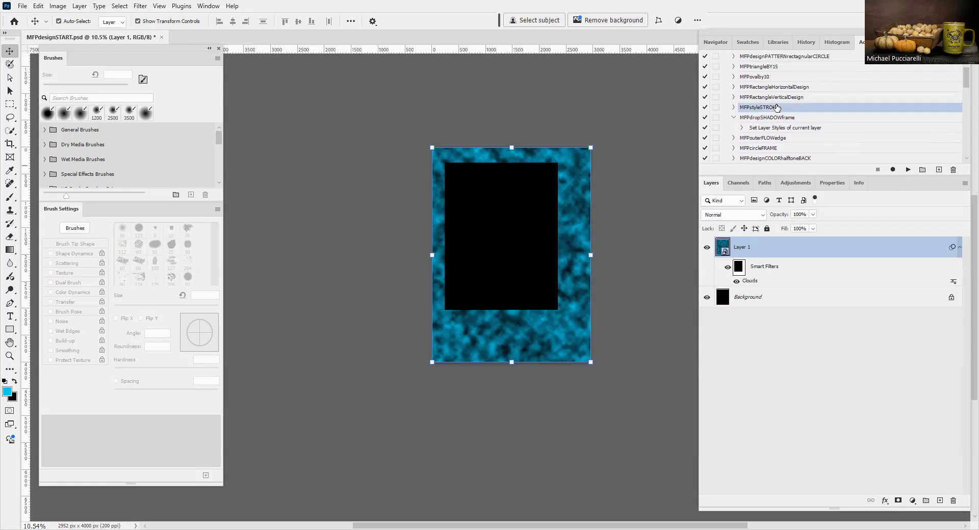
click(906, 170)
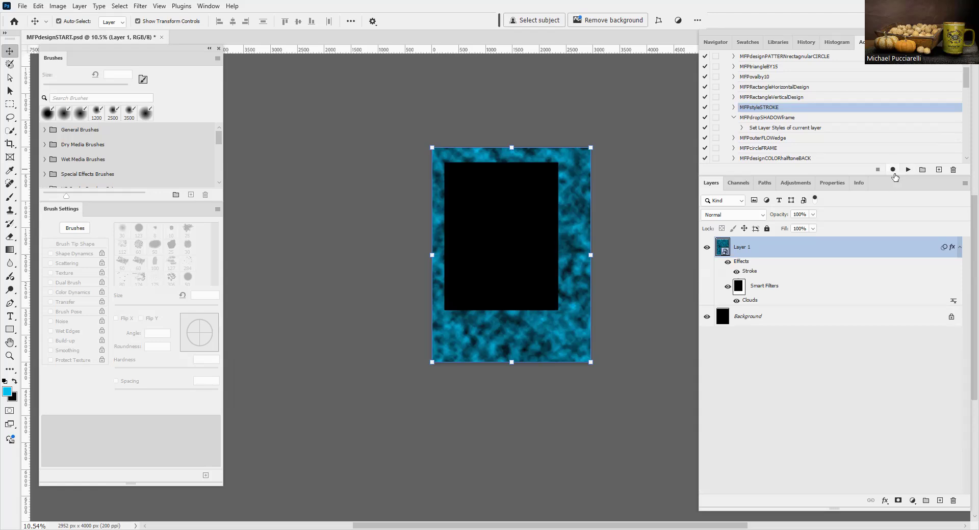
double_click(749, 272)
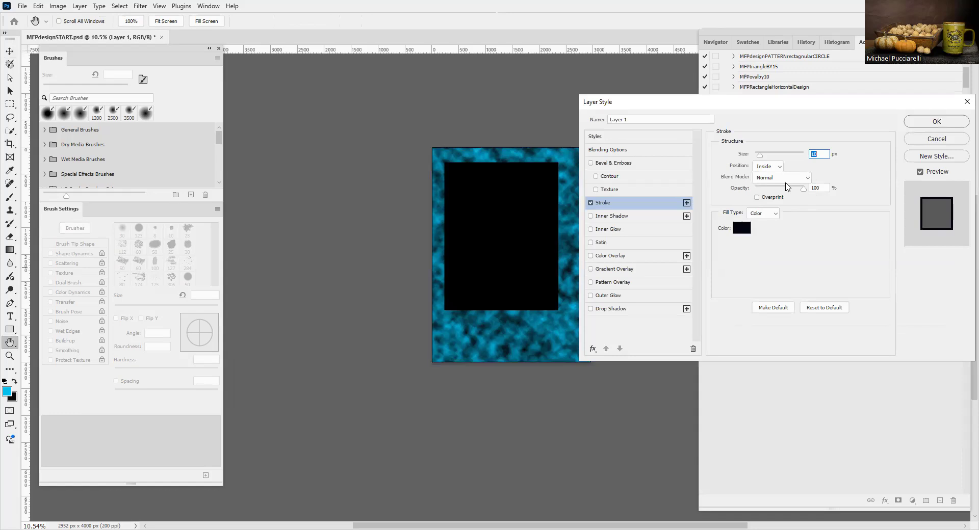
mouse_move(764, 156)
mouse_down()
mouse_move(781, 156)
mouse_move(770, 158)
mouse_up()
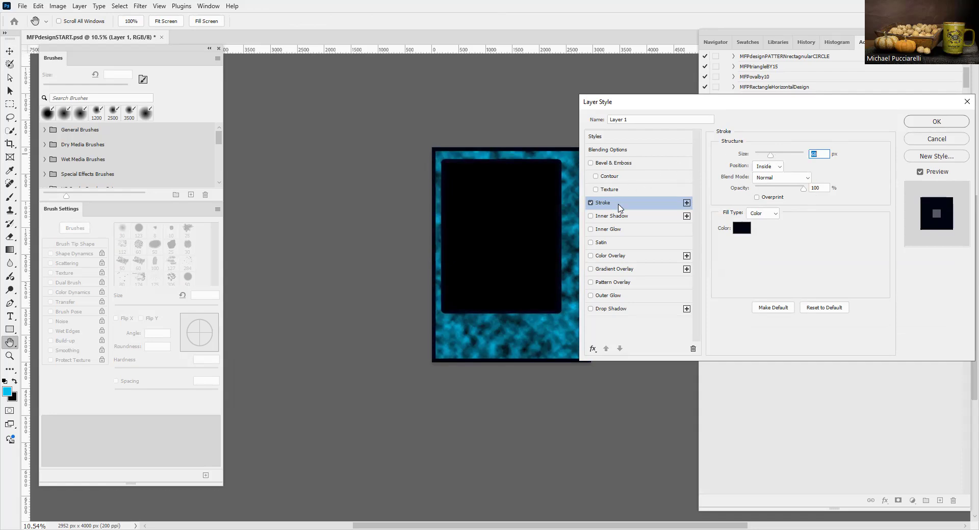
click(911, 122)
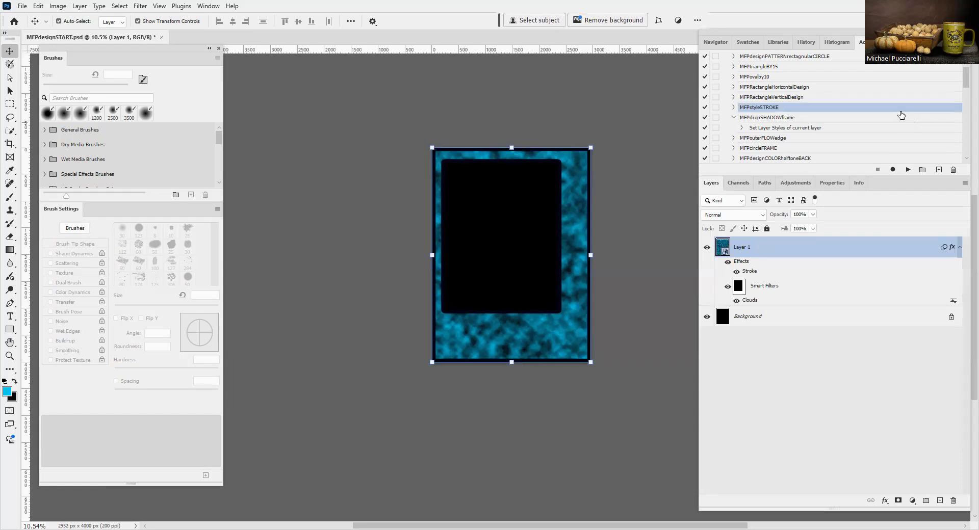
Revert the document to its saved version, and play the MFPcircleFRAME action to generate a color halftone frame.
key(F12)
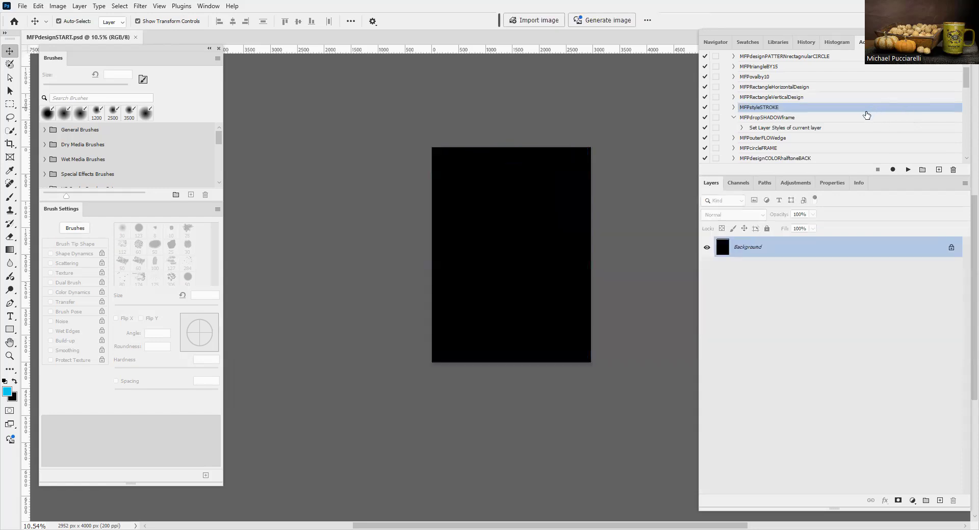
click(768, 149)
click(908, 169)
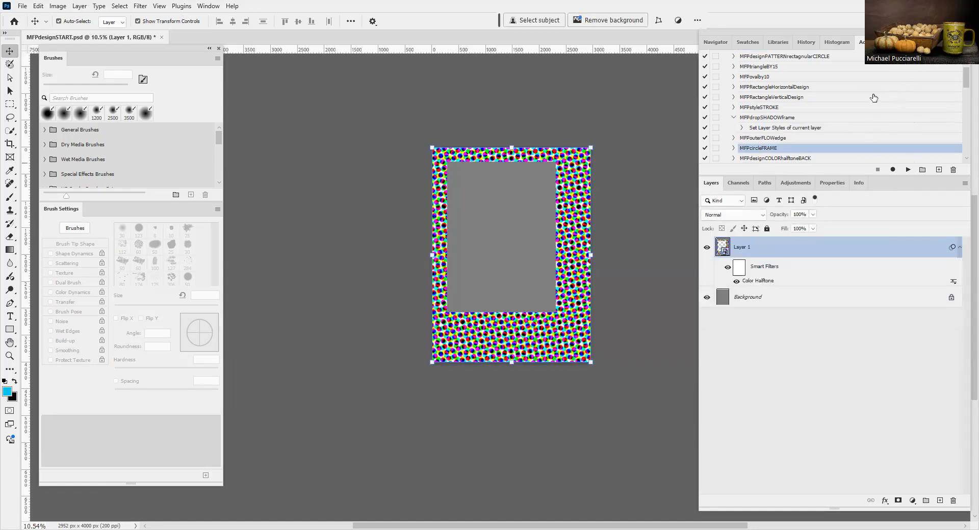
Apply the MFPdropSHADOWframe action to the halftone frame layer, and set its drop shadow distance to 32 px and size to 250 px.
click(777, 118)
click(908, 169)
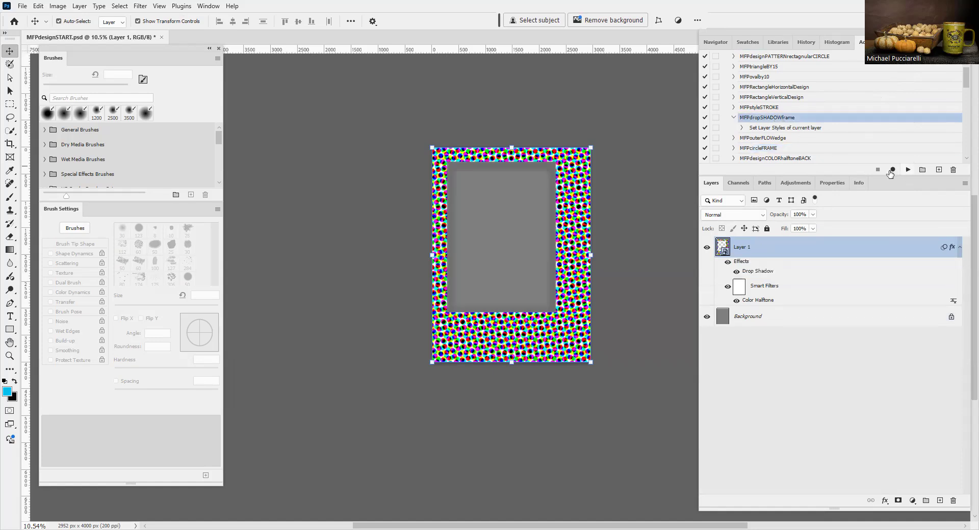
double_click(764, 272)
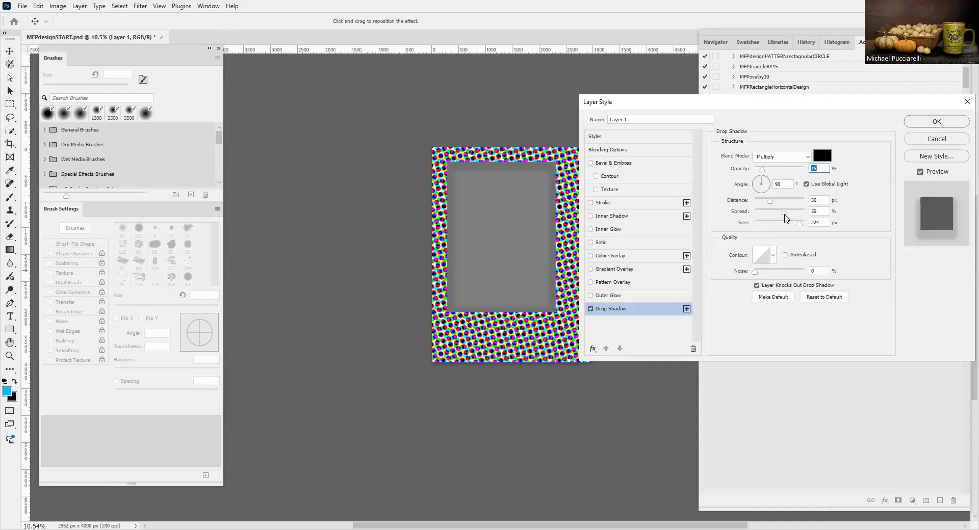
drag(772, 203, 794, 202)
drag(544, 166, 549, 174)
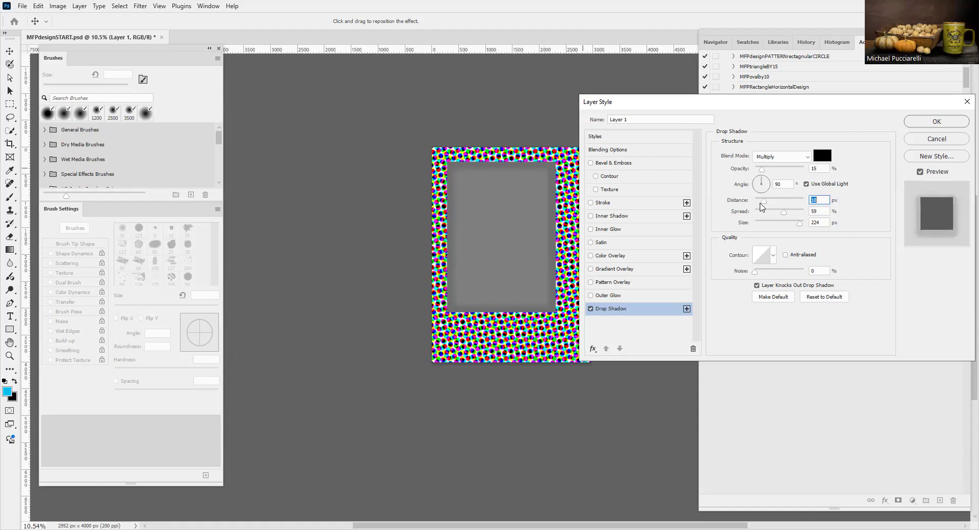
drag(764, 203, 816, 228)
click(816, 224)
click(641, 310)
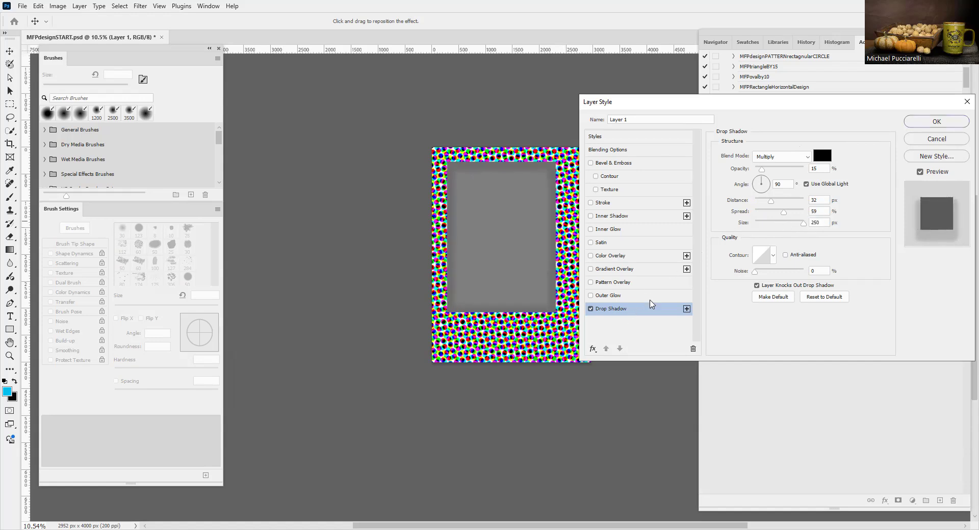
click(923, 122)
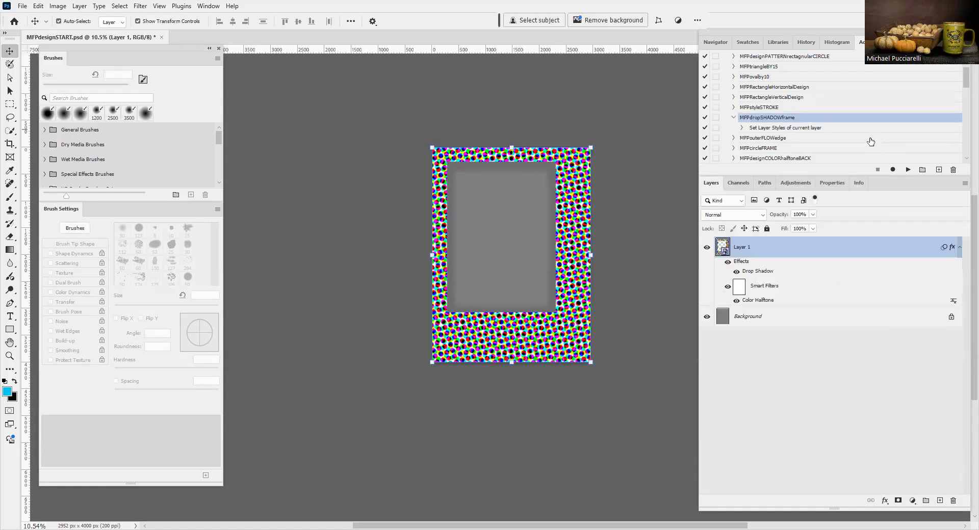
Revert the document to its saved version, and play the MFPStainedGLASSframe action to generate a stained glass frame.
key(F12)
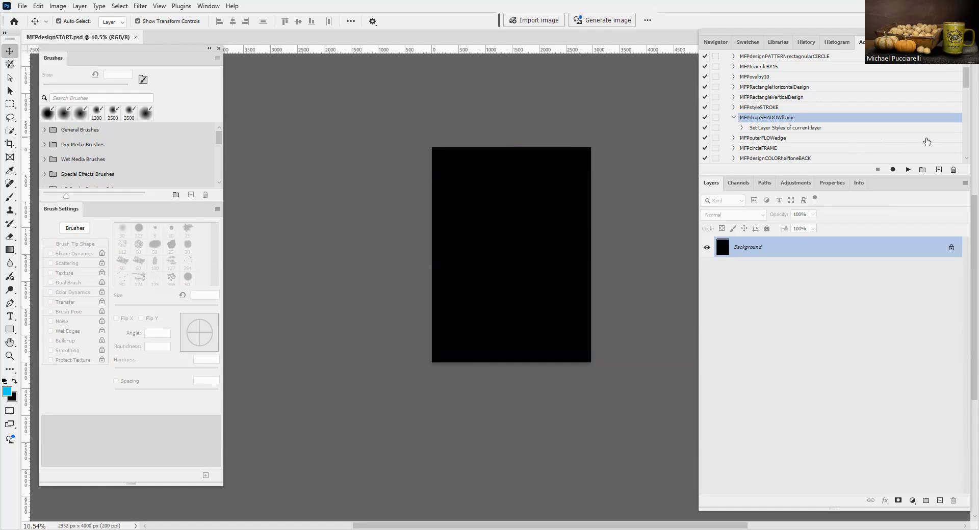
drag(964, 78, 962, 94)
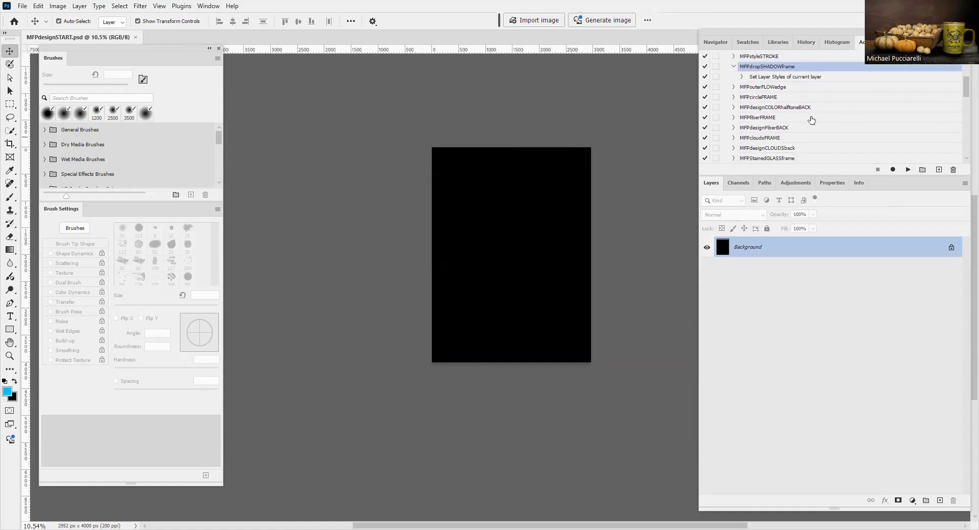
click(781, 159)
click(908, 169)
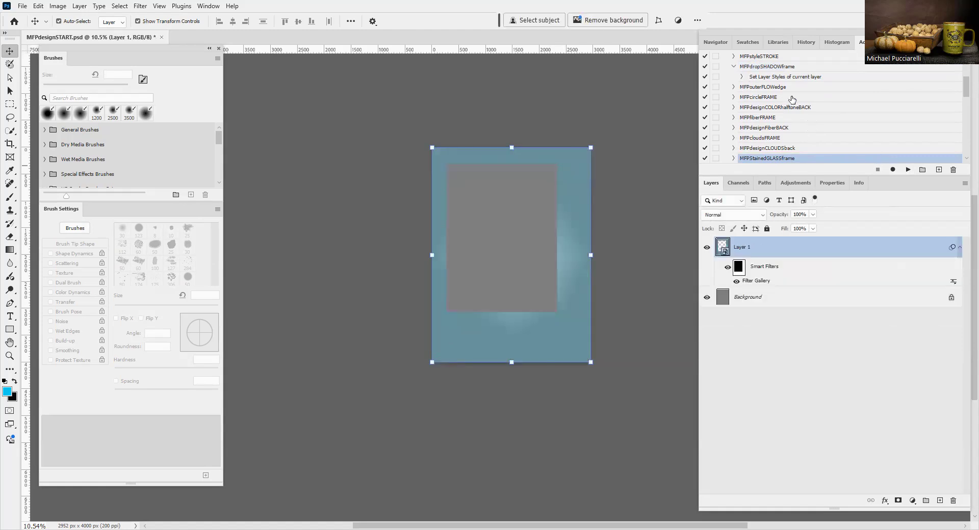
Apply the MFPouterFLOWedge action to the stained glass frame layer, and increase its outer glow size.
click(773, 88)
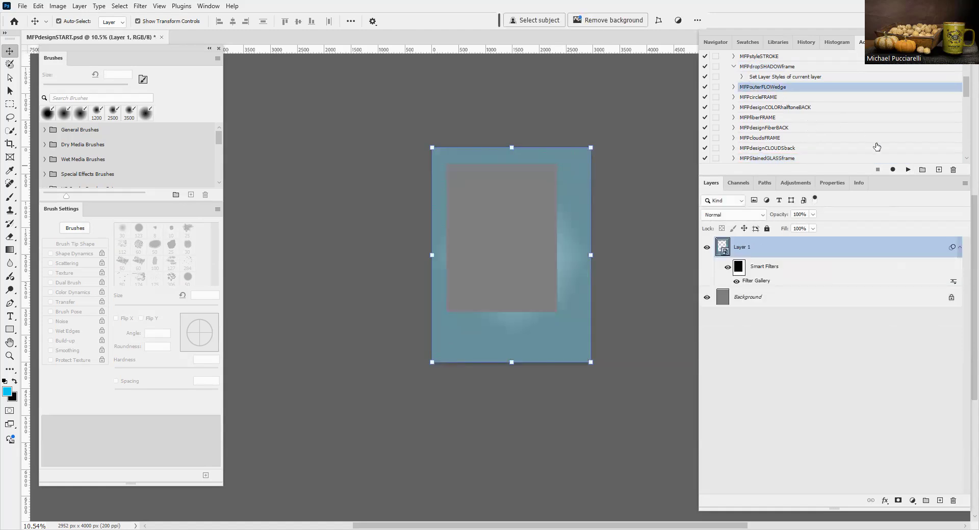
click(909, 170)
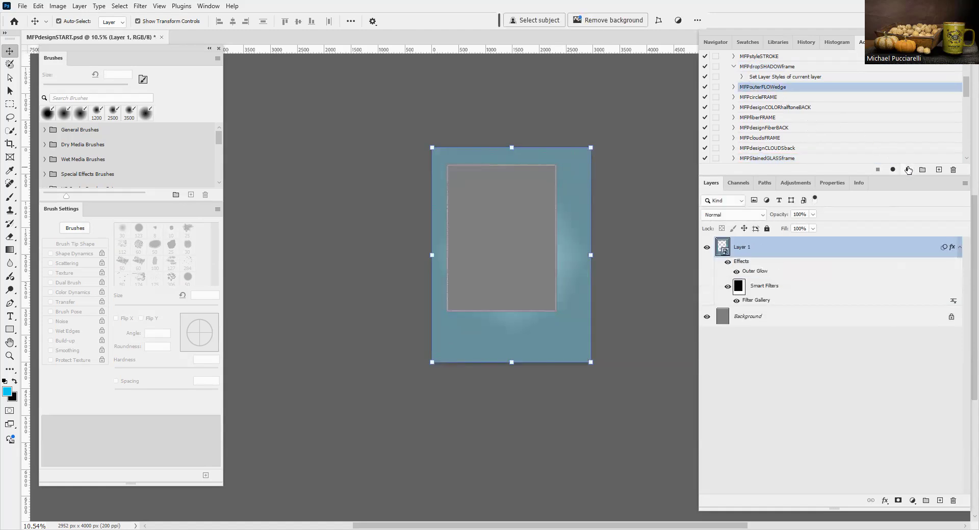
double_click(752, 273)
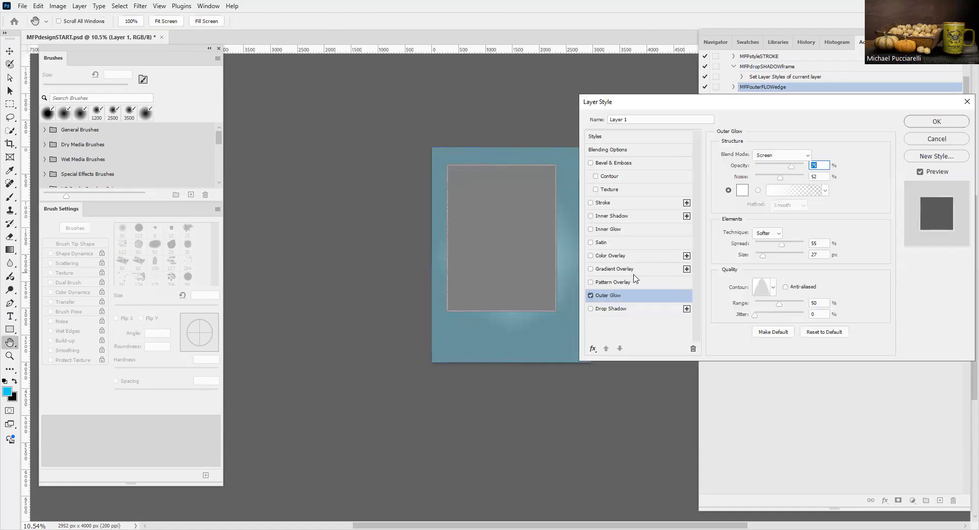
click(631, 296)
mouse_move(773, 259)
mouse_down()
mouse_move(791, 260)
mouse_move(773, 260)
mouse_up()
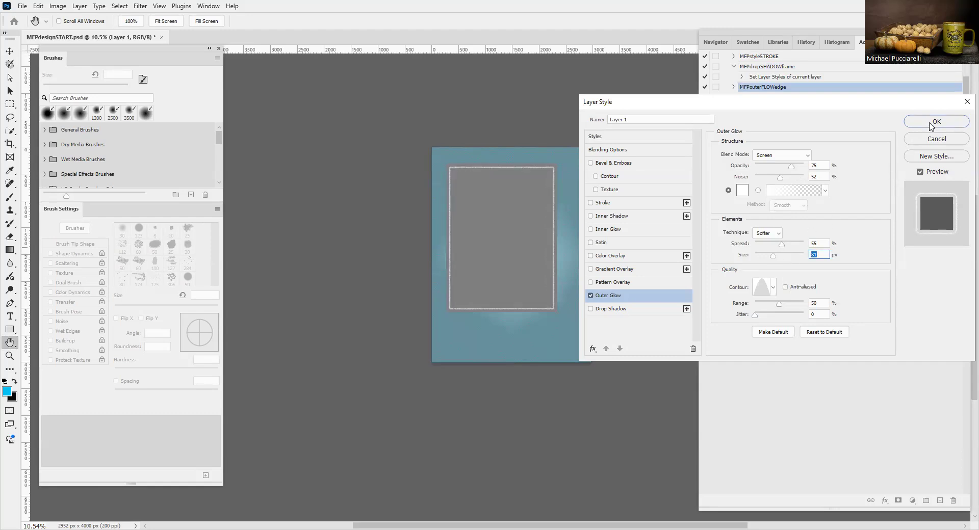
click(931, 126)
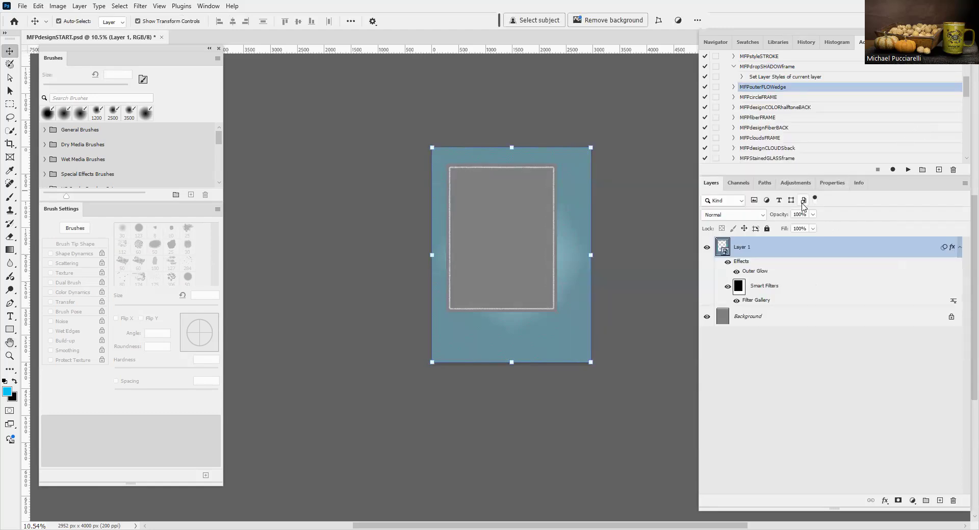
Revert the document to its saved version, and play the MFPfiberFRAME action to generate a fiber frame.
key(F12)
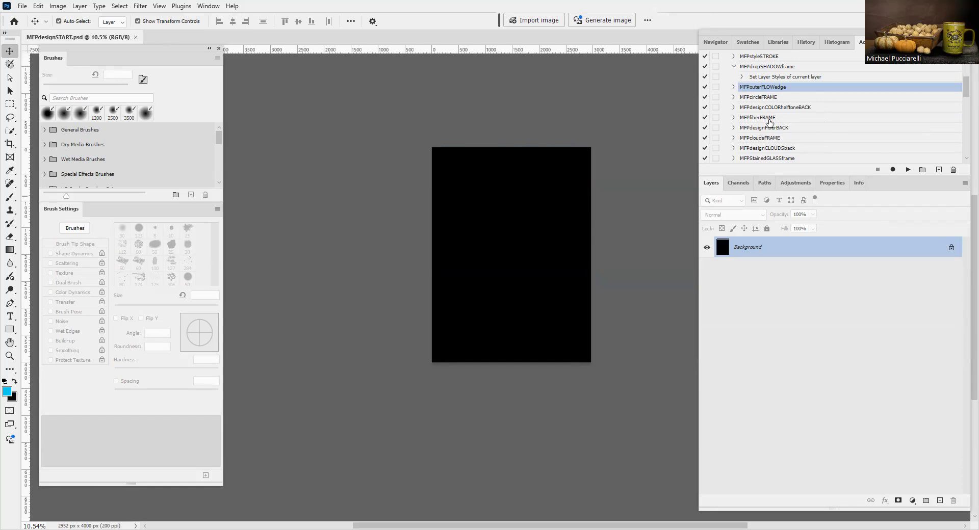
click(769, 120)
click(908, 169)
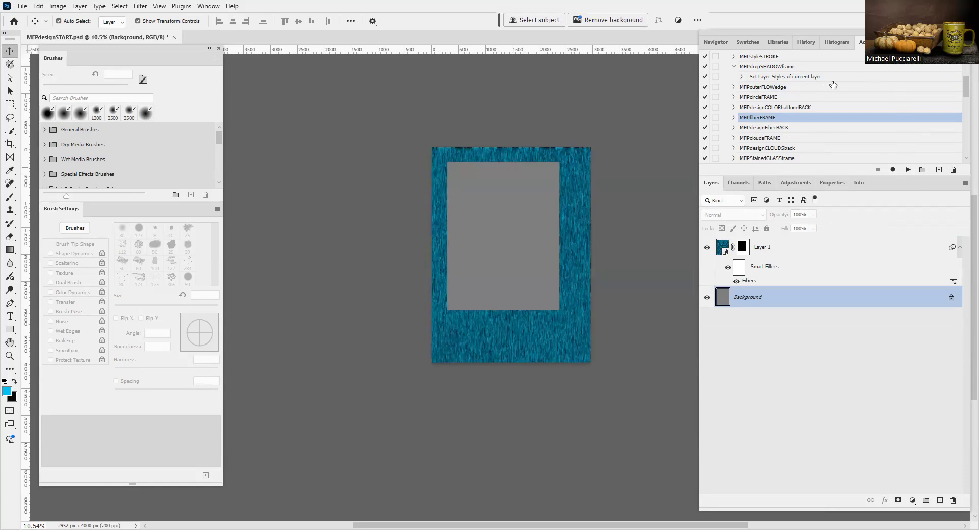
Apply the MFPdropSHADOWframe action to the fiber frame on Layer 1.
click(779, 67)
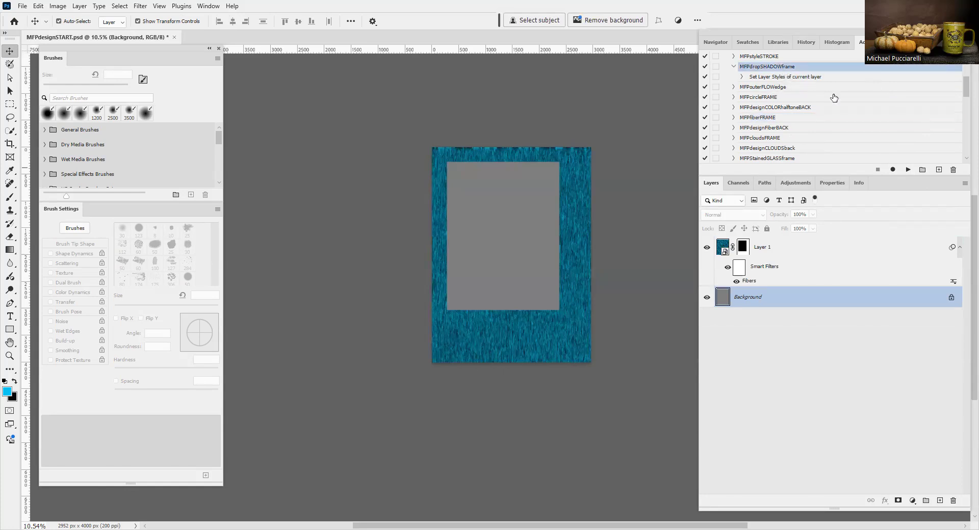
click(907, 169)
click(494, 202)
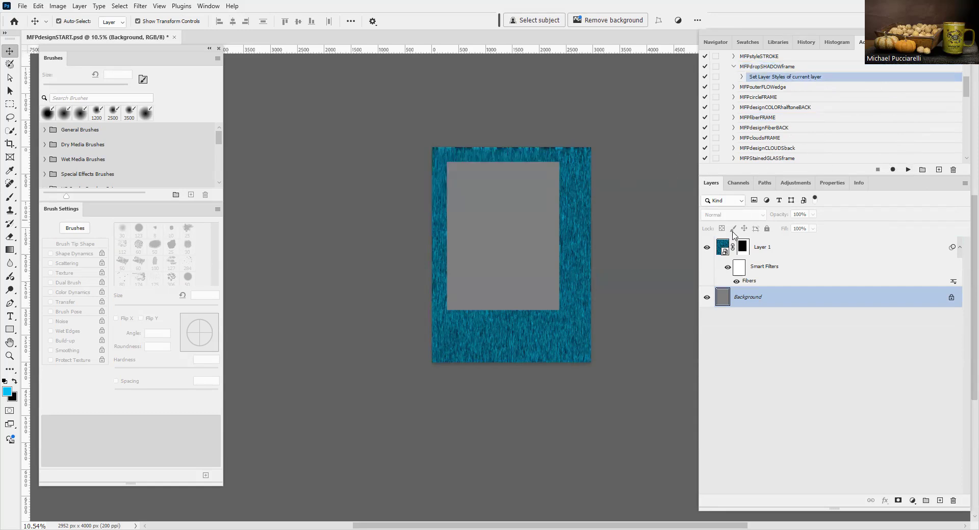
click(723, 247)
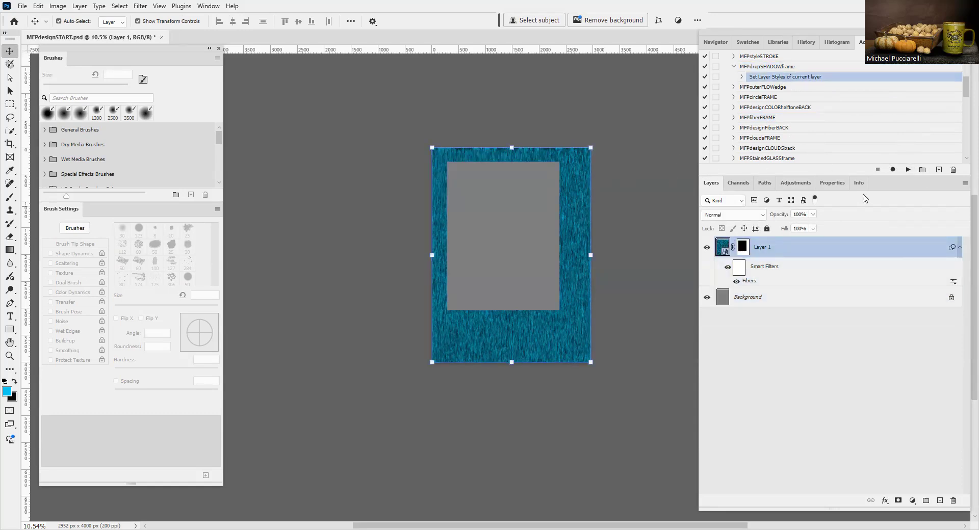
click(906, 169)
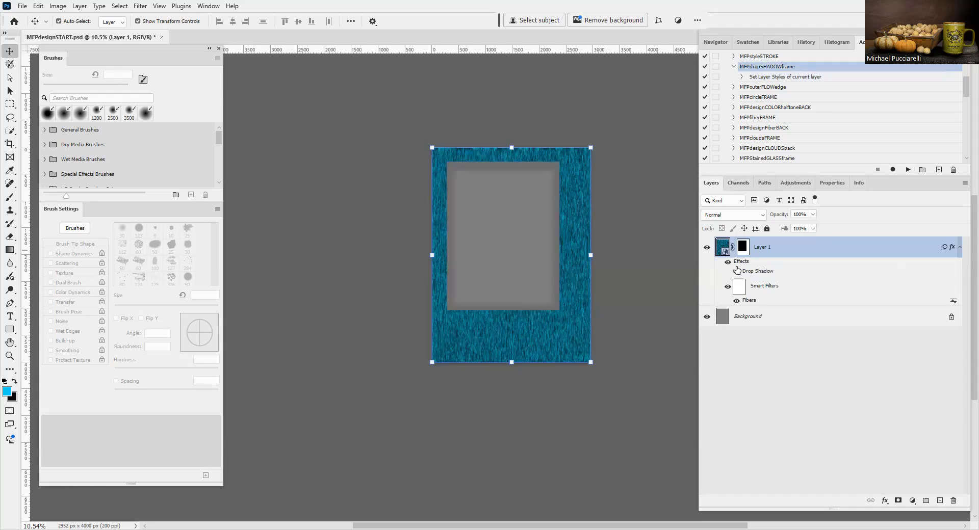
Set the fiber frame's drop shadow to 33% opacity, and reposition it to a 173° angle and 18 px distance.
double_click(758, 271)
mouse_move(458, 178)
mouse_down()
mouse_move(429, 164)
mouse_move(454, 174)
mouse_up()
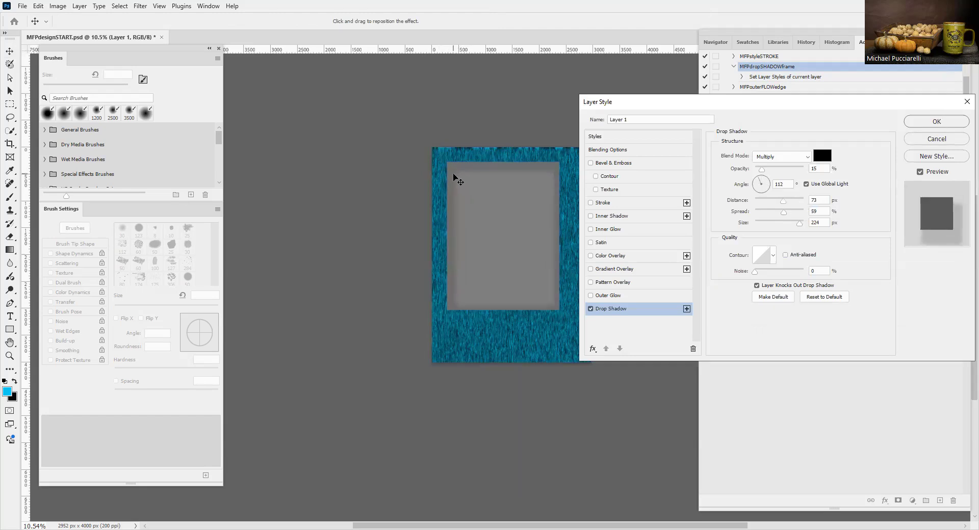
click(765, 173)
mouse_move(764, 172)
mouse_down()
mouse_move(781, 176)
mouse_move(771, 176)
mouse_up()
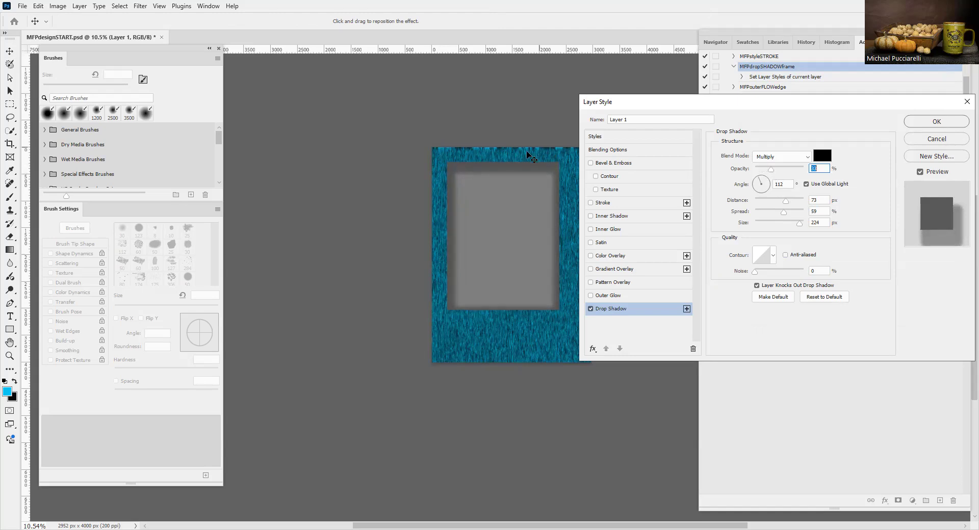
drag(515, 171, 516, 168)
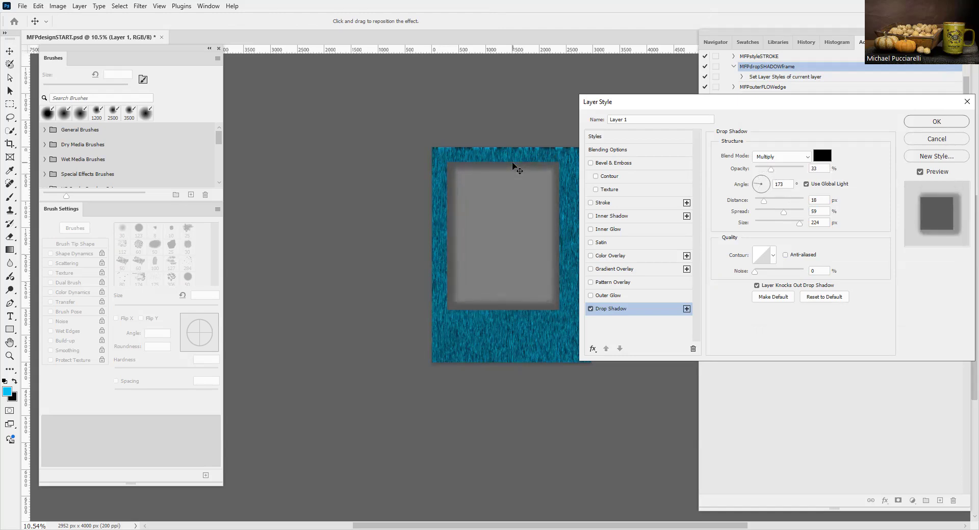
click(936, 122)
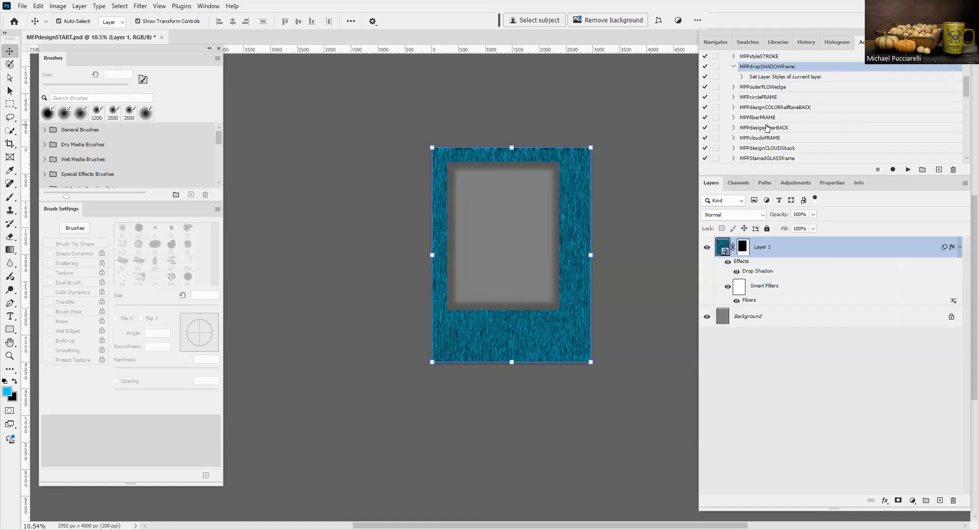
Revert the document to its saved version, and play the MFPcloudsFRAME action to generate a clouds frame.
key(F12)
click(767, 138)
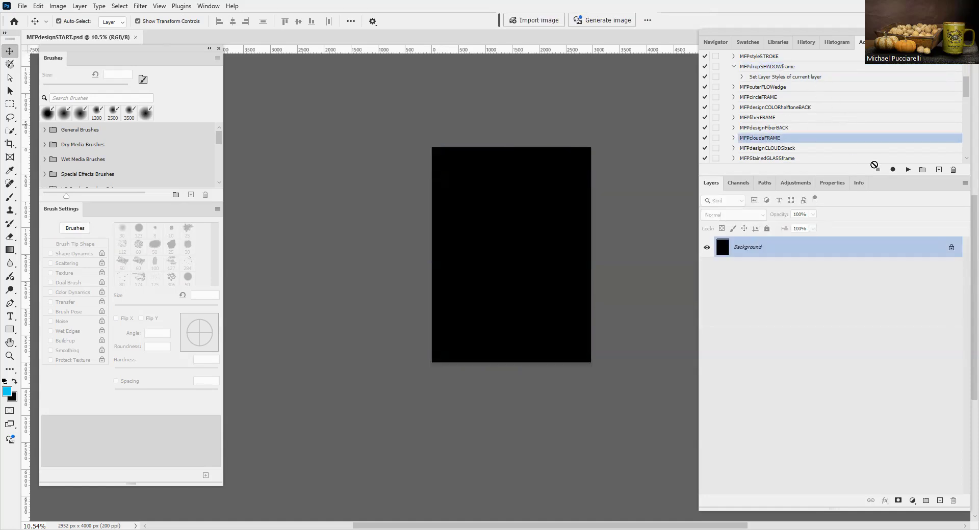
click(909, 169)
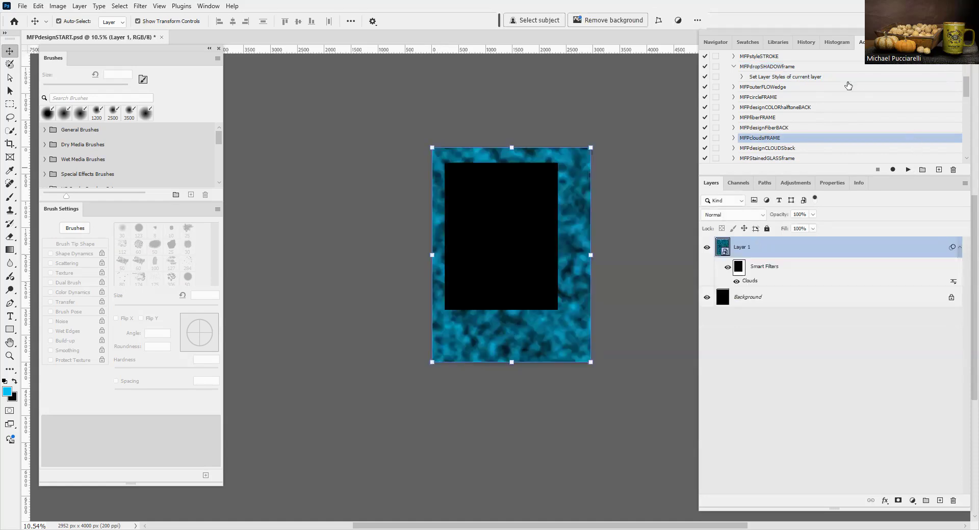
Apply the MFPstyleSTROKE action to the clouds frame on Layer 1, and increase the size of its inside stroke.
drag(965, 90, 966, 79)
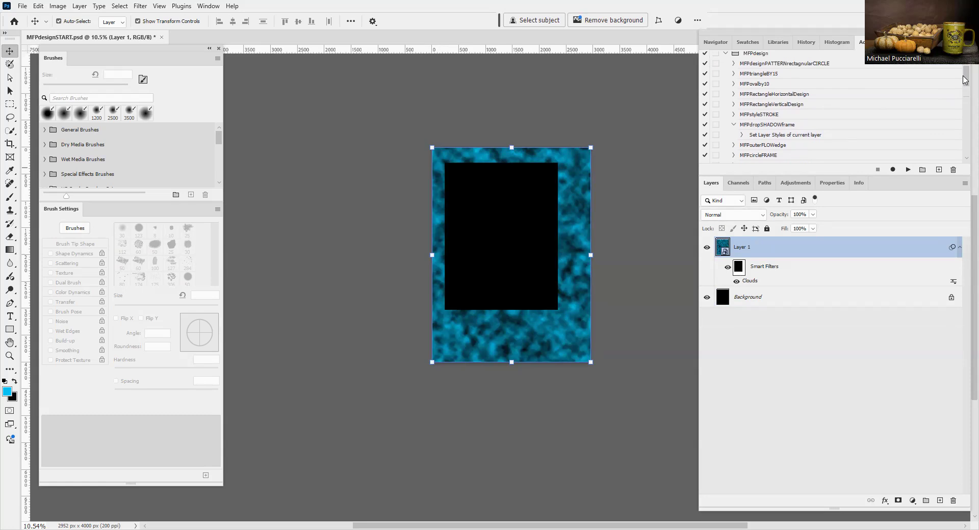
scroll(810, 94, down, 1)
click(774, 112)
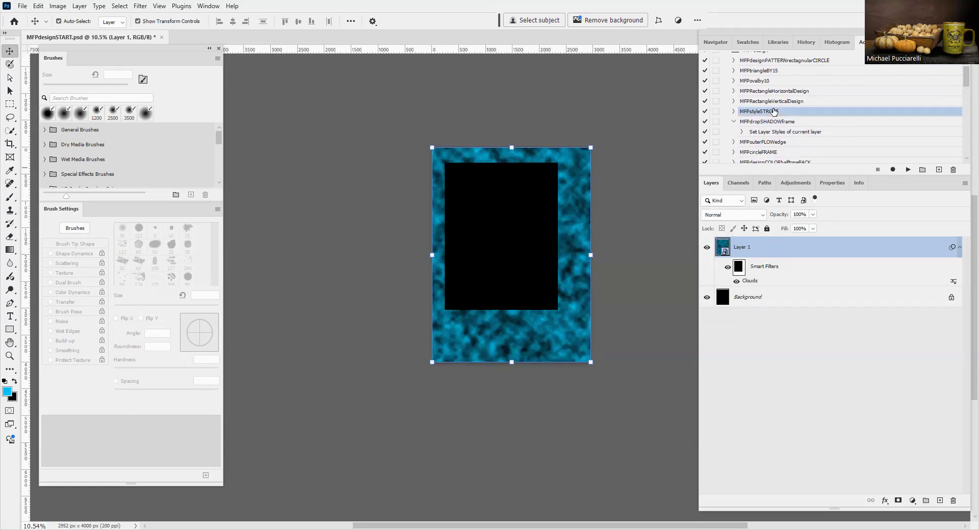
click(908, 170)
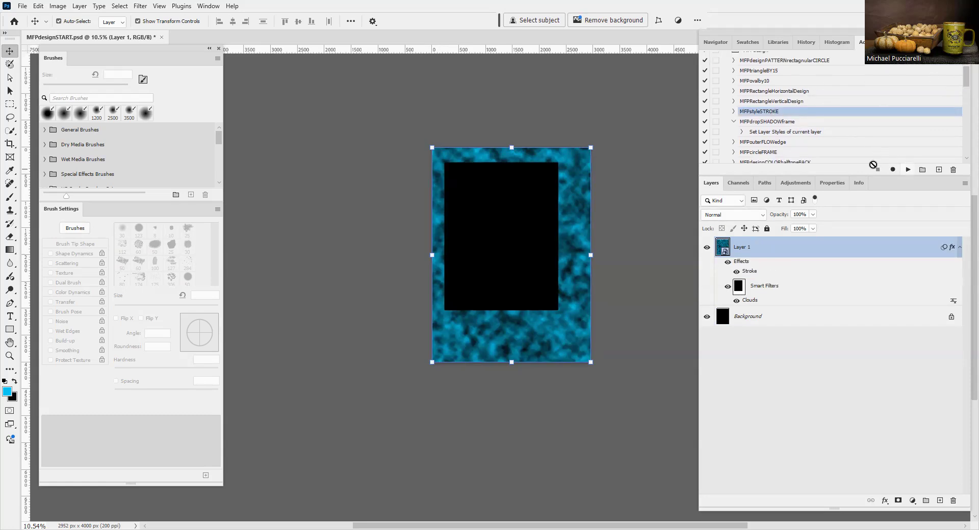
double_click(748, 274)
drag(760, 160, 767, 156)
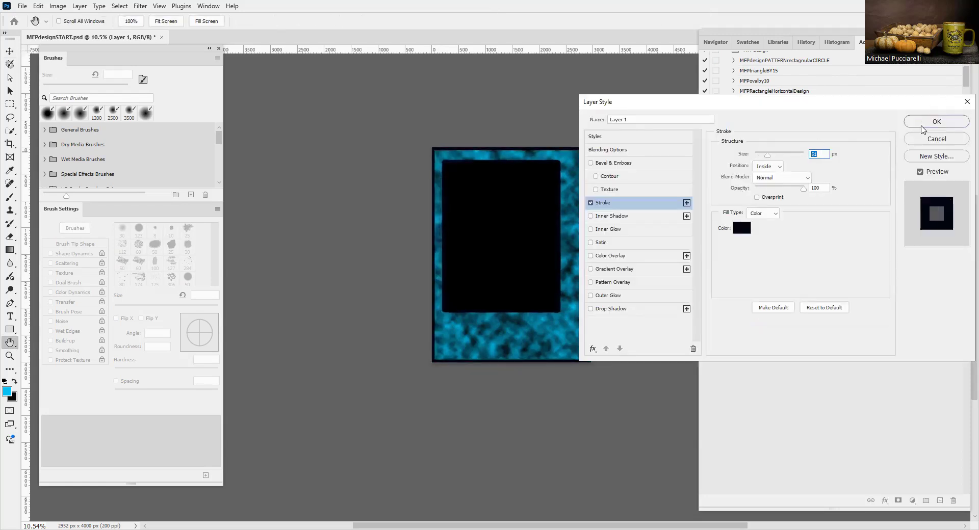
click(936, 122)
Restore the saved document, and run the MFPcircleFRAME action to create a color halftone frame.
key(F12)
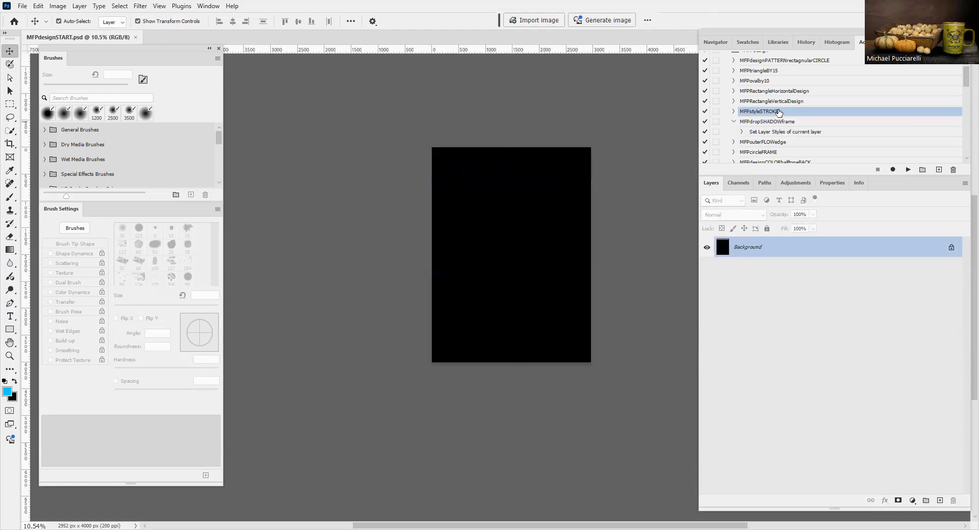
click(768, 153)
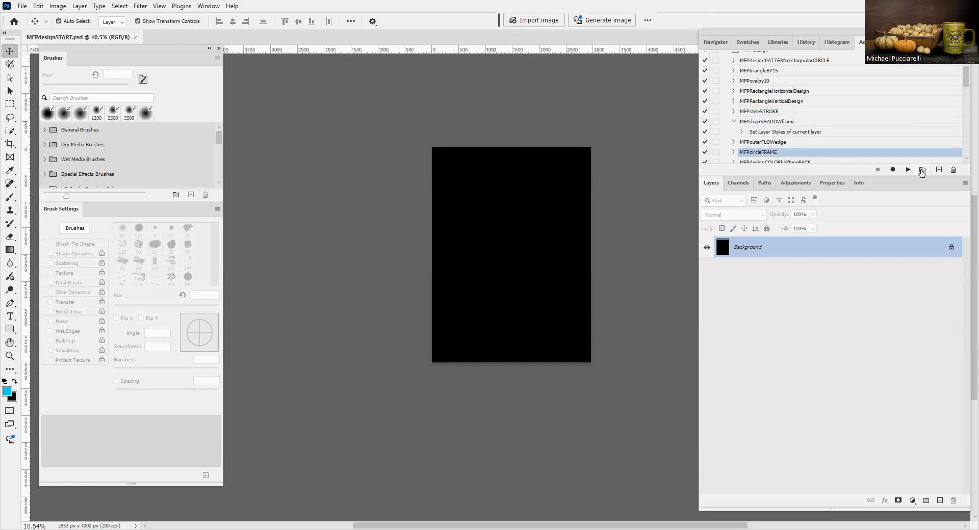
click(922, 170)
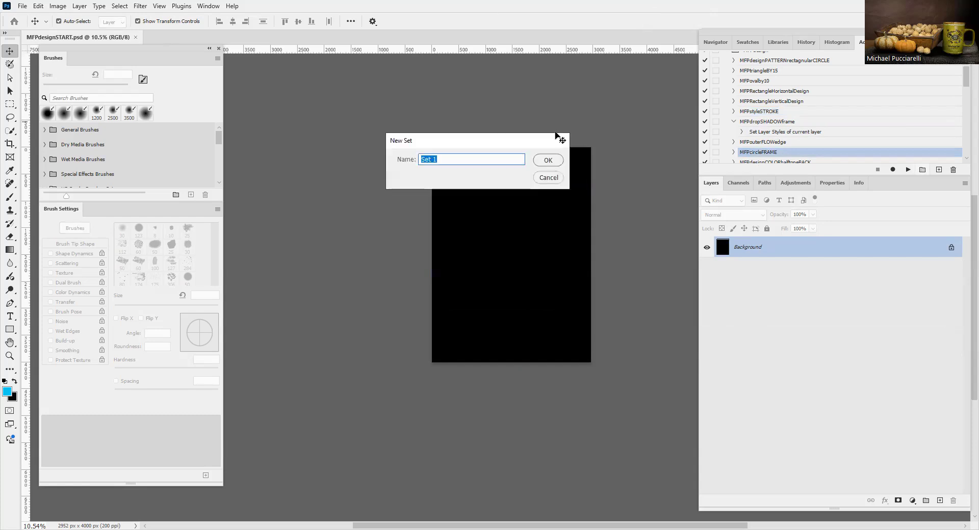
click(548, 178)
click(908, 170)
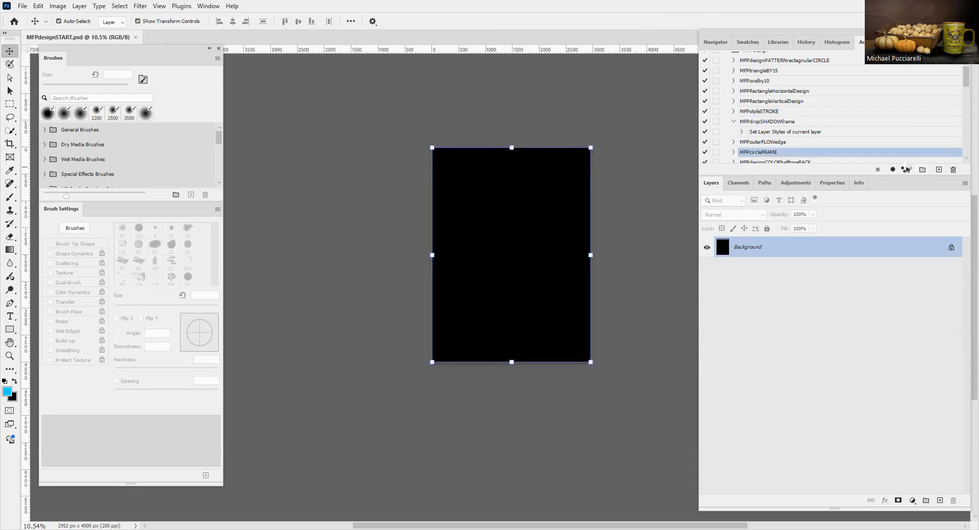
Apply the MFPdropSHADOWframe action to the halftone frame layer, and revert the document to its saved version.
click(776, 122)
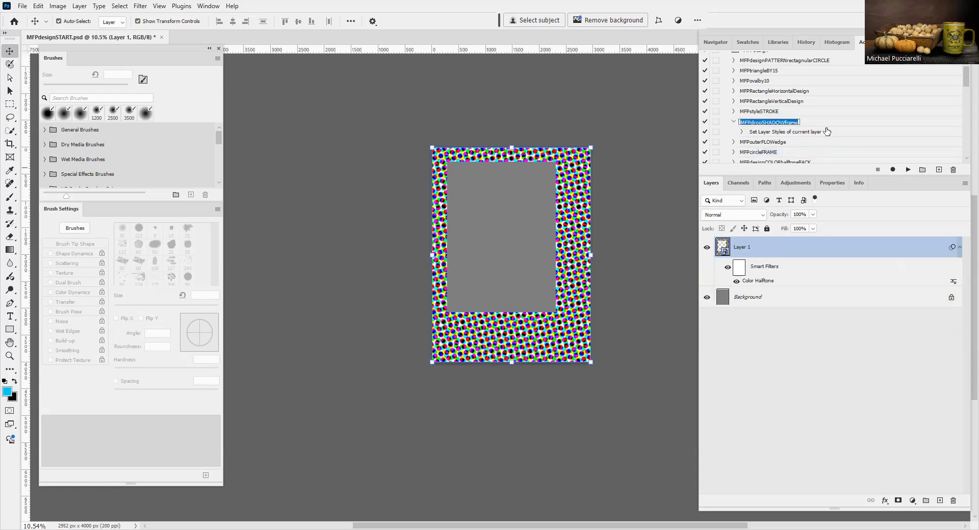
click(908, 170)
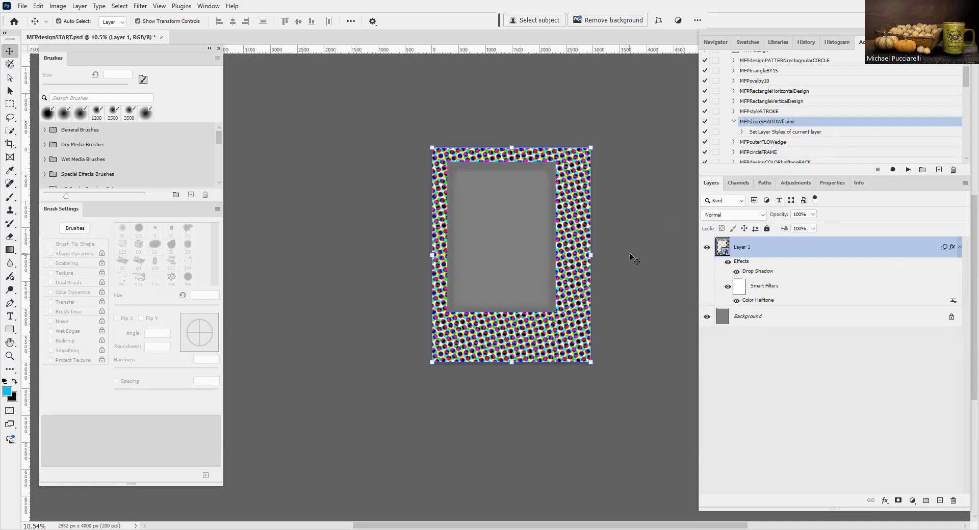
key(F12)
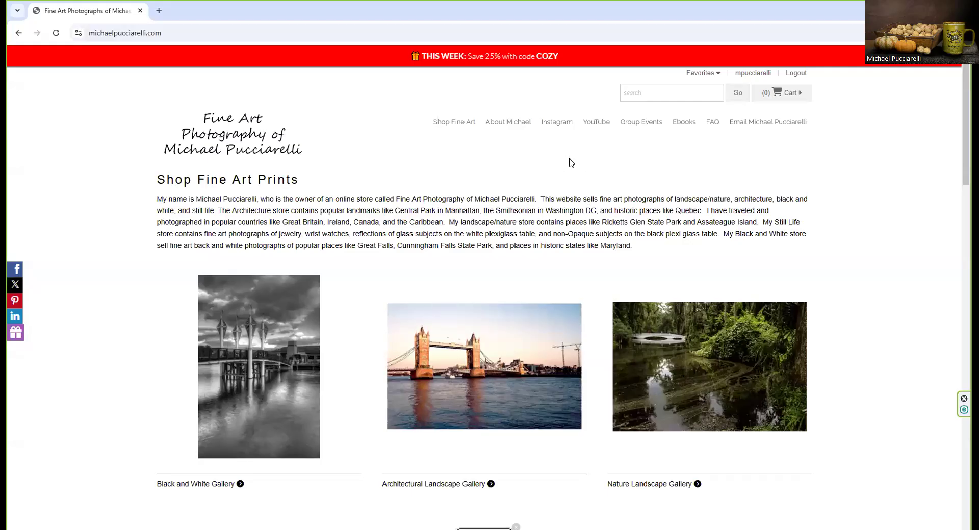
In the web browser, view the photography website's Instagram profile, and open the YouTube channel's videos through the site's YouTube page.
click(556, 122)
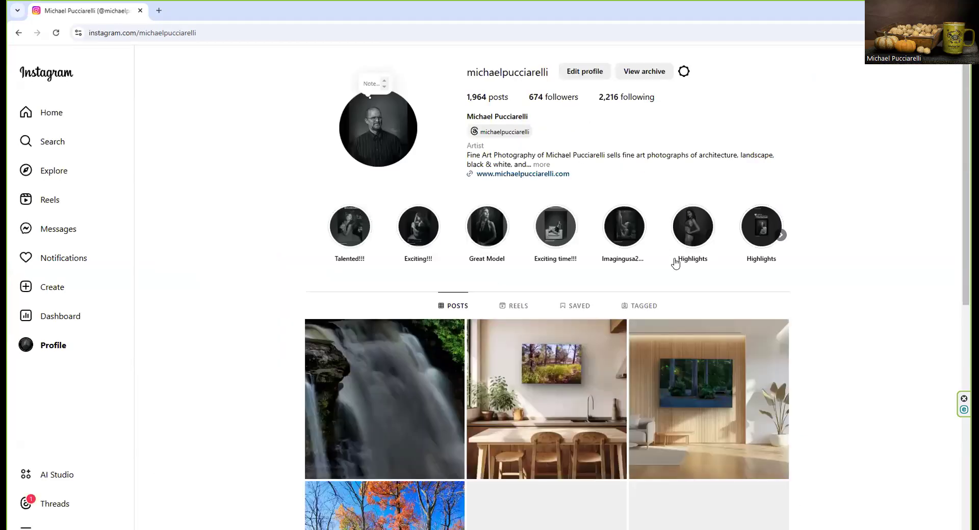
click(20, 34)
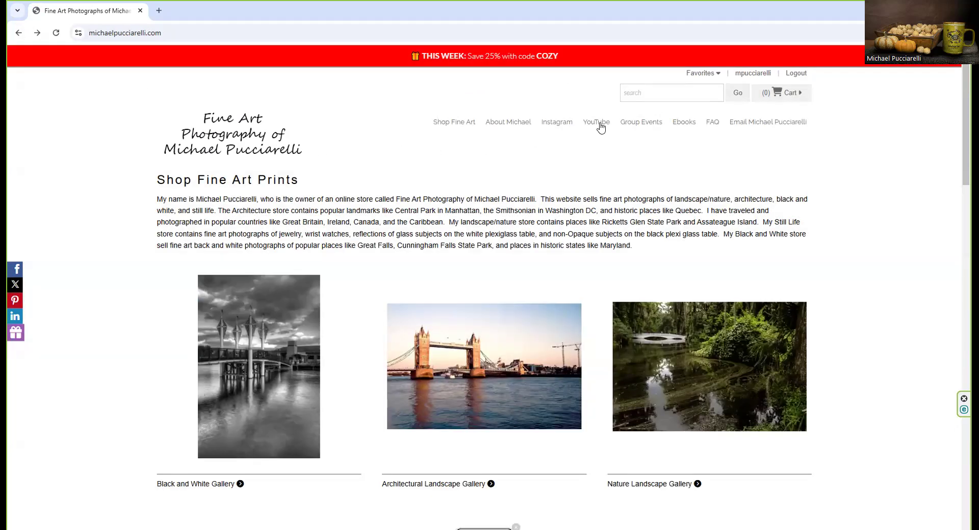
click(593, 126)
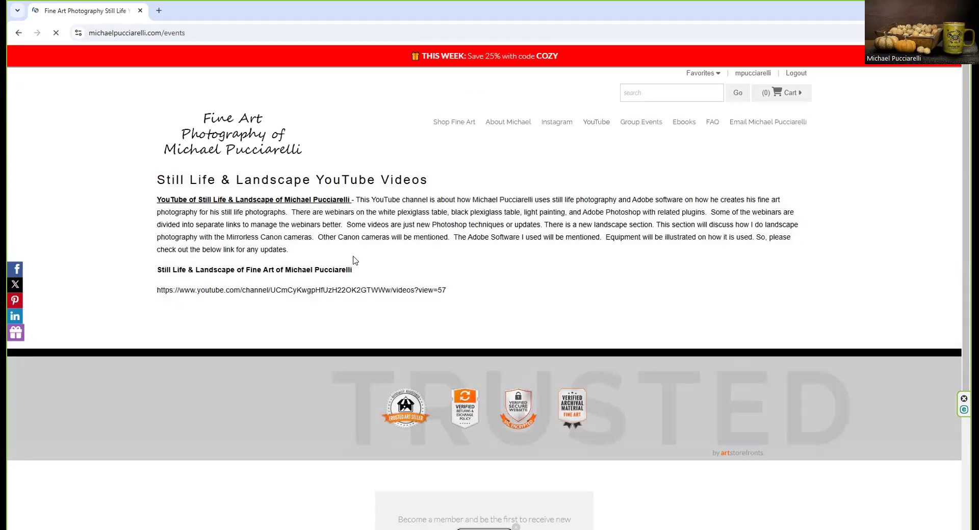
click(324, 292)
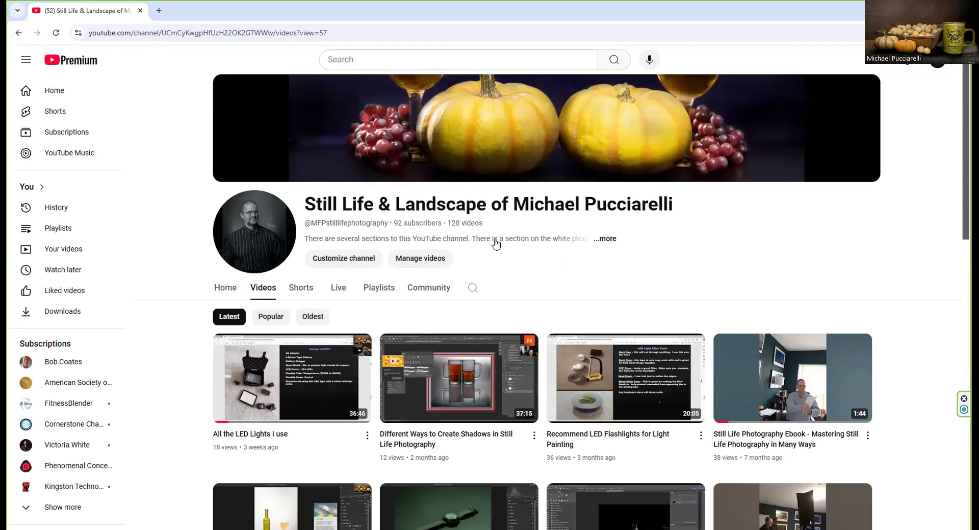
View the channel's playlists, open the Landscape Photography Information playlist, and return to the playlists.
click(368, 292)
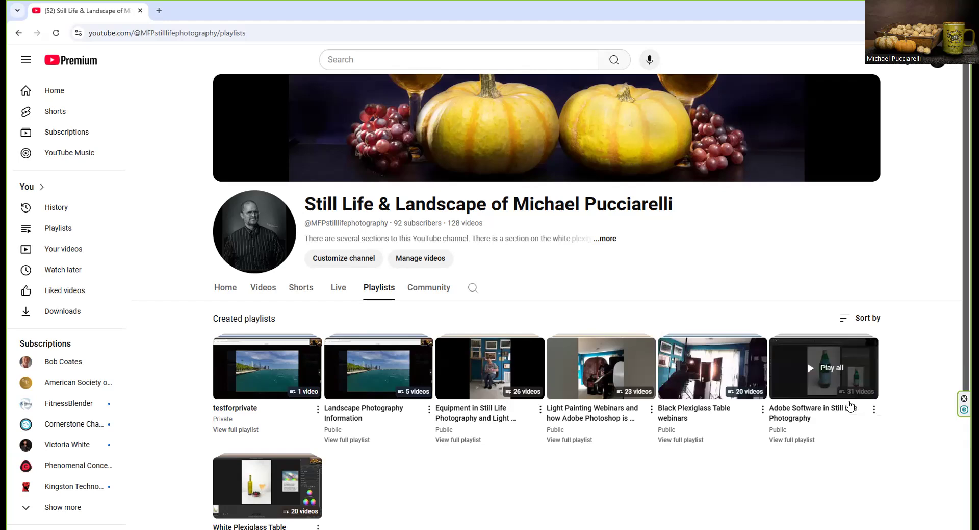
click(355, 440)
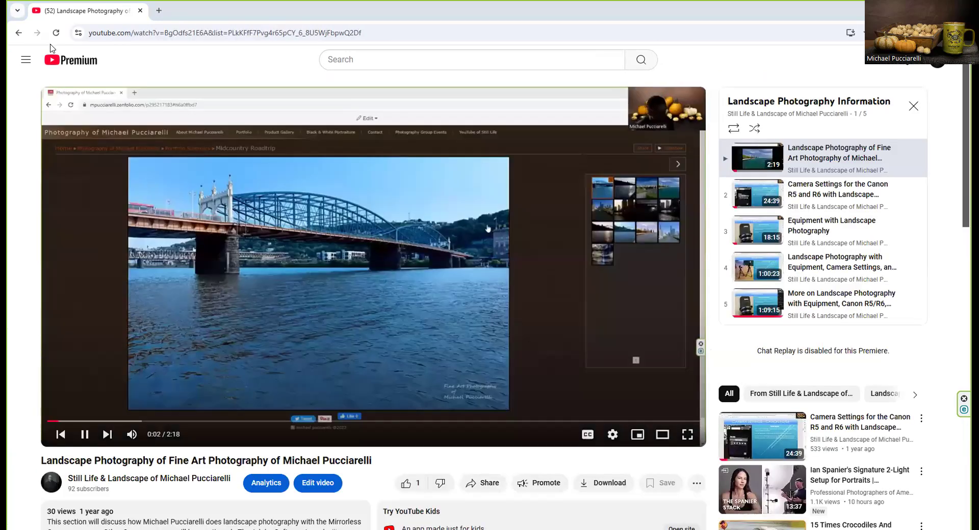
click(19, 33)
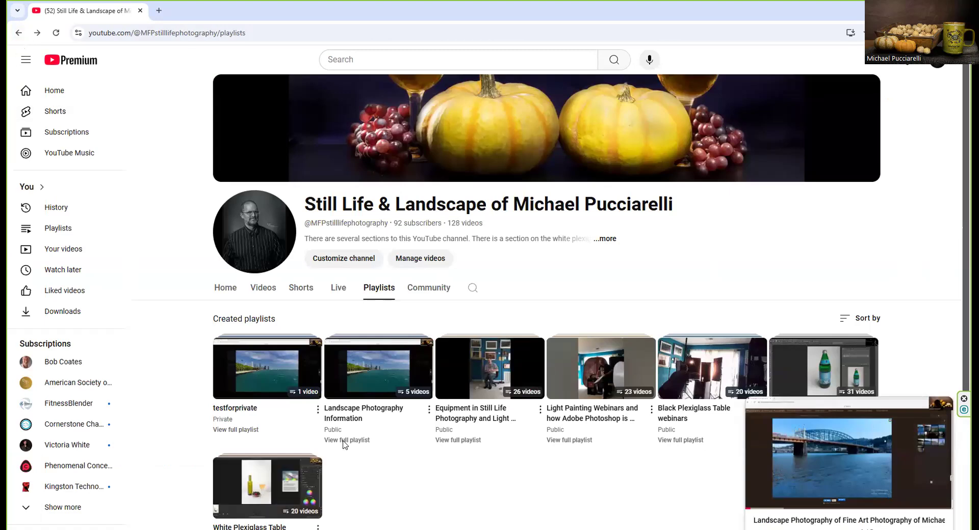
Return to the photography website, open its Ebooks page, and view the Mastering Still Life Photography with Light Painting ebook on Amazon.
click(18, 33)
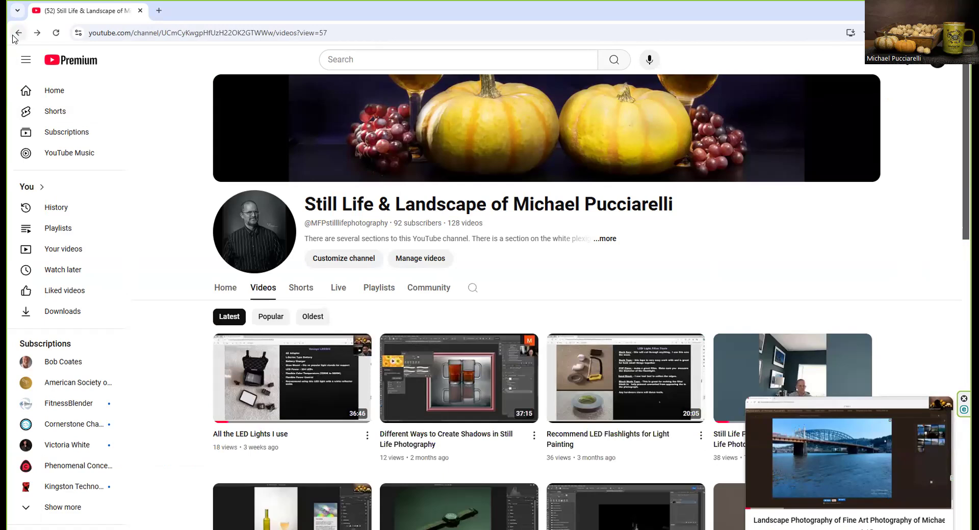
click(18, 33)
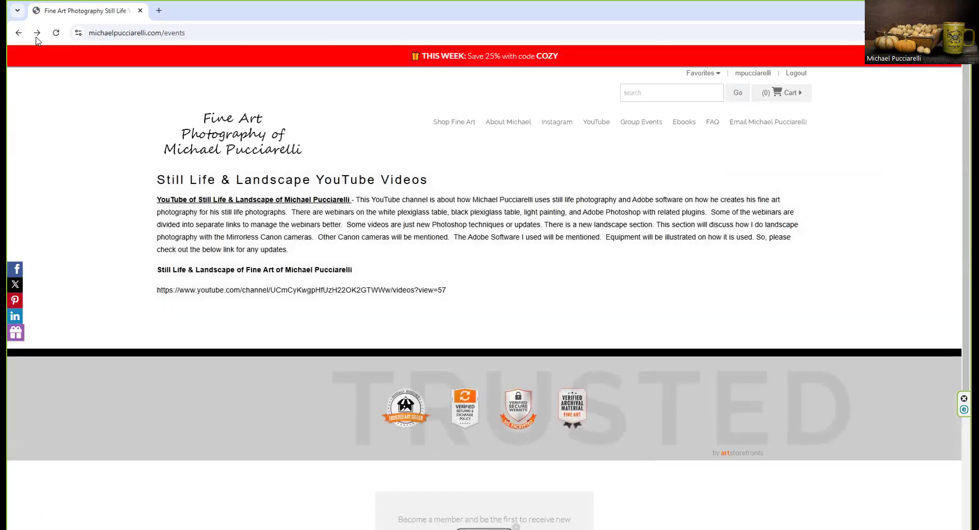
click(676, 131)
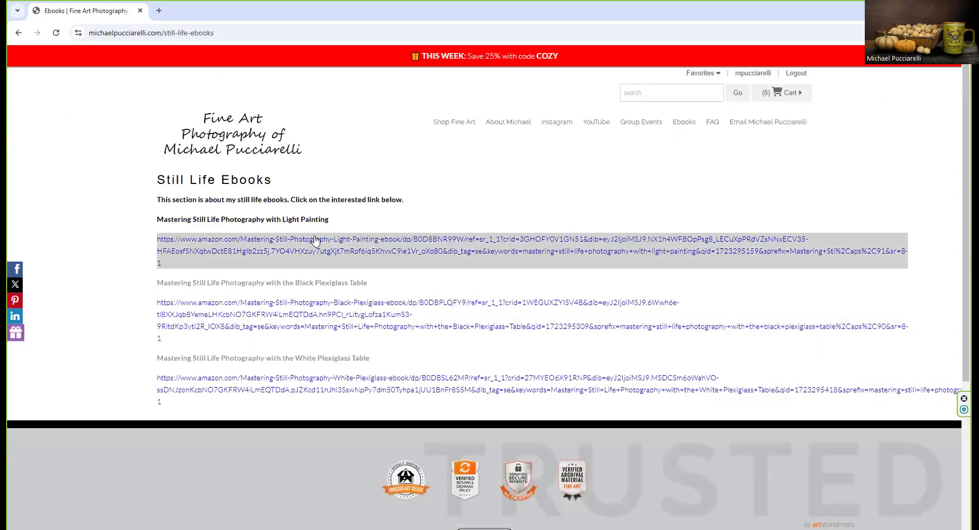
click(314, 240)
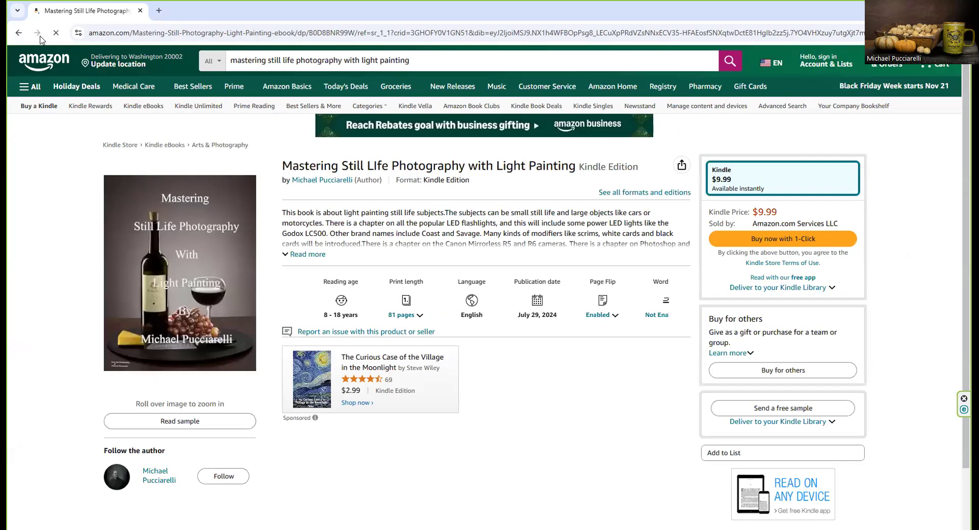
key(alt+Left)
View the Amazon pages of the Black Plexiglass Table and White Plexiglass Table ebooks through the website's ebook links.
click(214, 304)
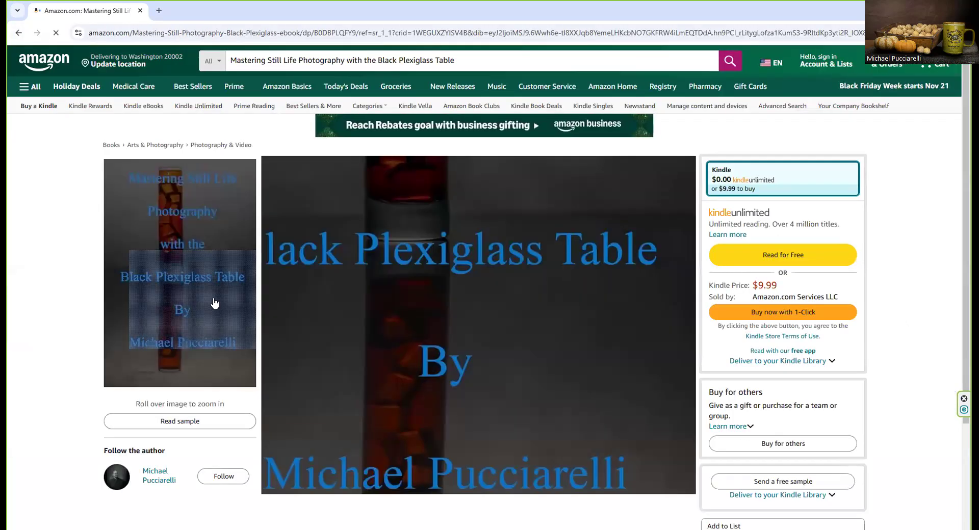
click(30, 87)
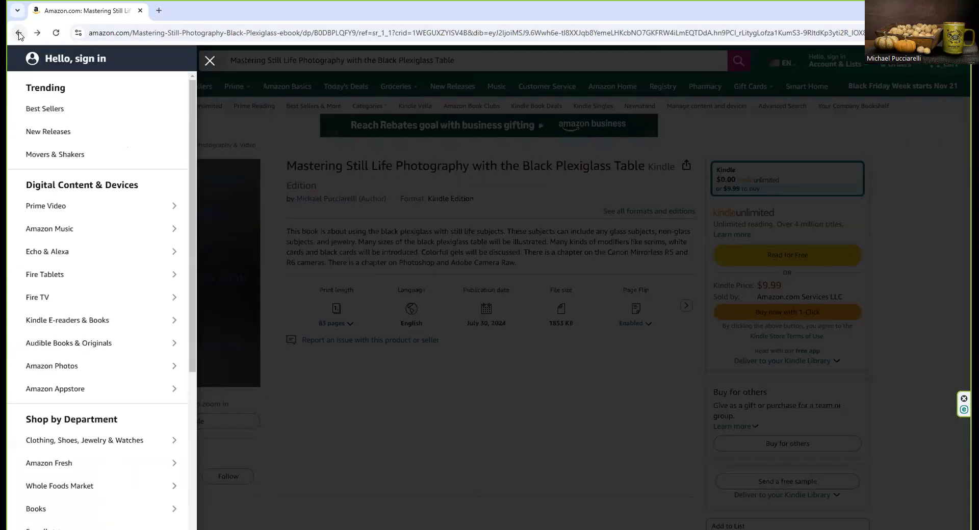
click(210, 61)
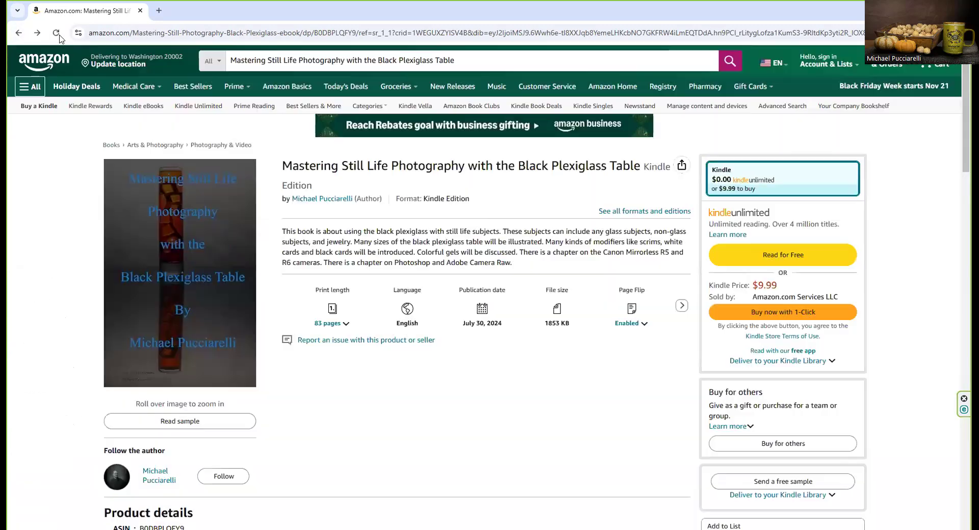
click(19, 34)
click(229, 392)
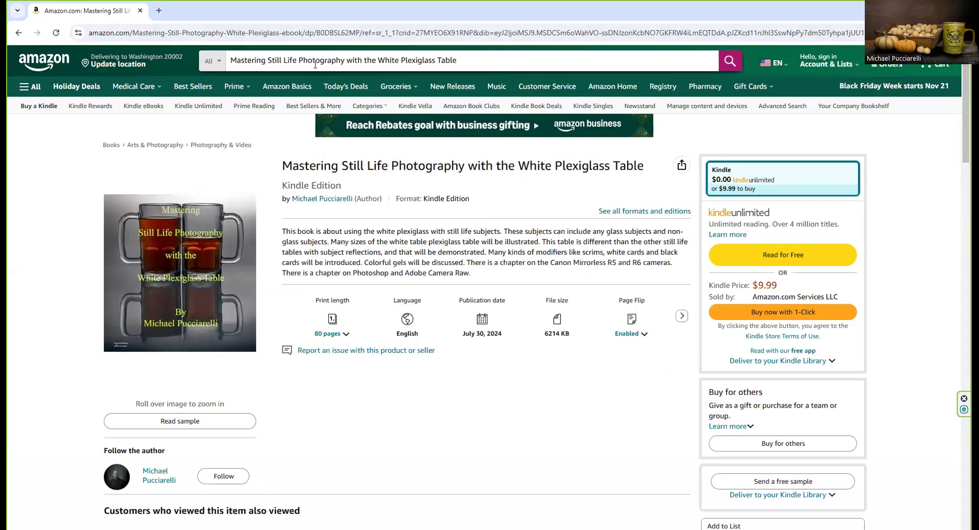
Search Amazon for "Mastering Still Life Photography in MANY WAYS" and open the matching ebook's page.
click(346, 60)
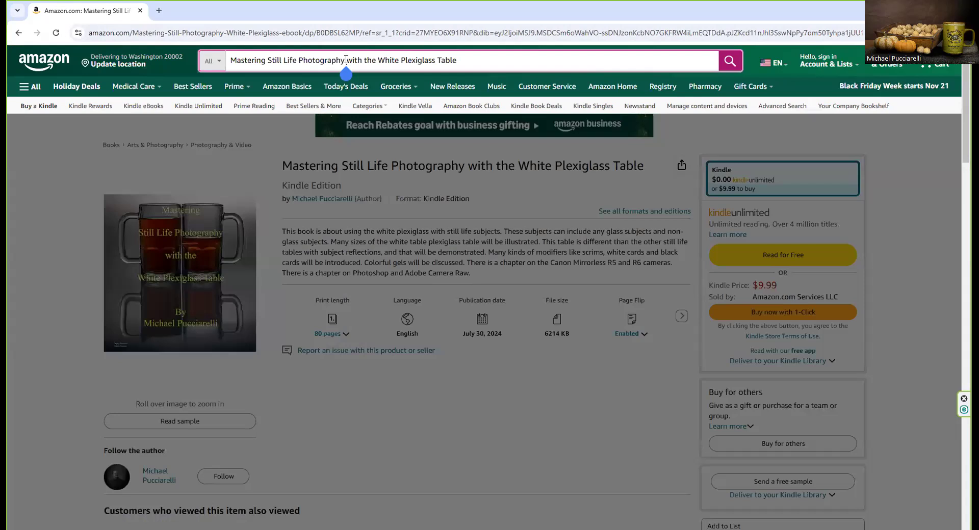
key(Delete)
key(Delete)
key(Delete)
key(Delete)
key(Delete)
key(Delete)
key(Delete)
key(Delete)
key(Delete)
key(Delete)
key(Delete)
key(Delete)
key(Delete)
key(Delete)
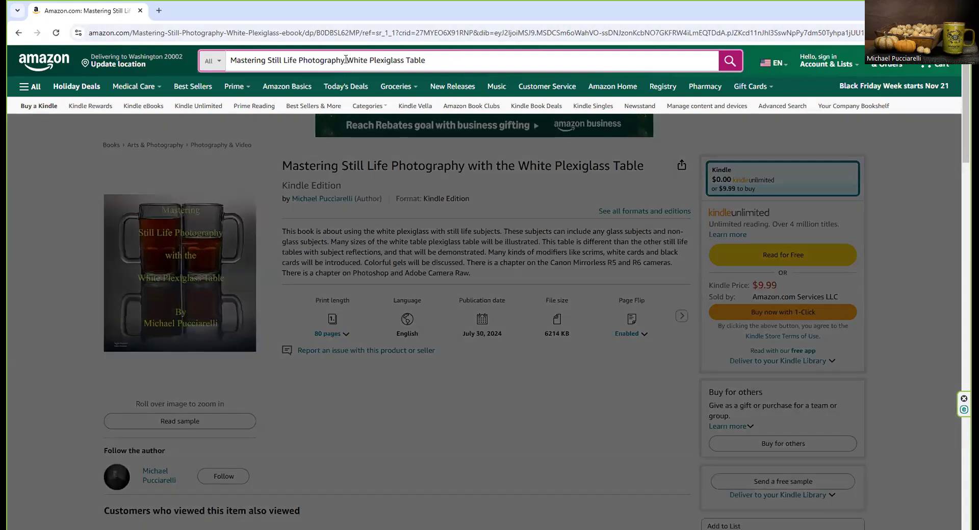
key(Delete)
key(Delete)
key(Delete)
key(Delete)
key(Delete)
key(Delete)
key(Delete)
key(Delete)
key(Delete)
key(Delete)
key(Delete)
key(Delete)
key(Delete)
key(Delete)
key(Delete)
key(Delete)
key(Delete)
text(in MANY WAYS)
key(Return)
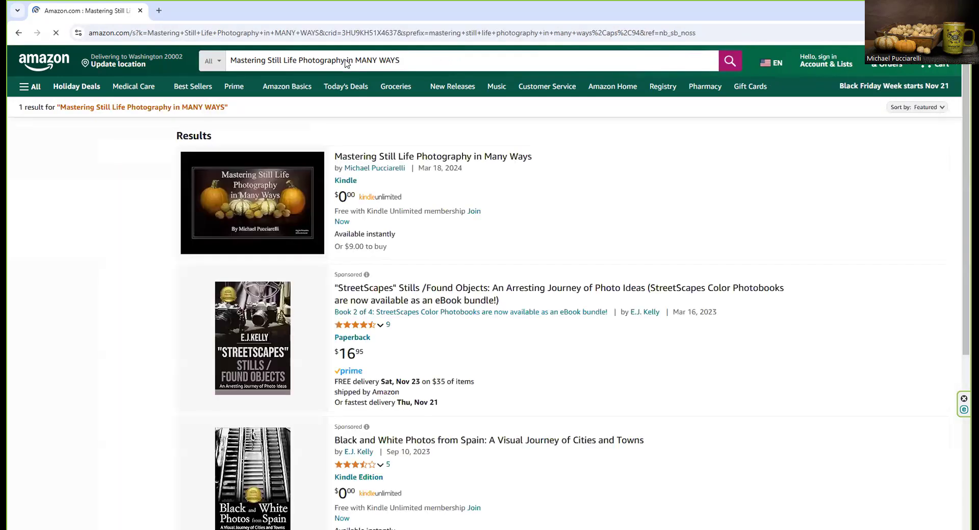
click(349, 157)
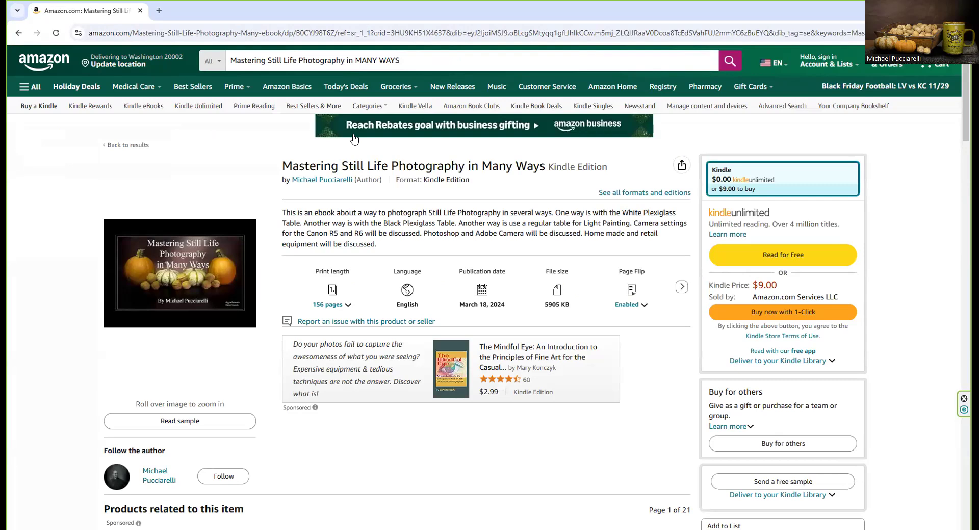
Return to the photography website, open Group Events, and try the join link for the Still Life Fine Art Photography Creative Group.
click(19, 33)
click(20, 34)
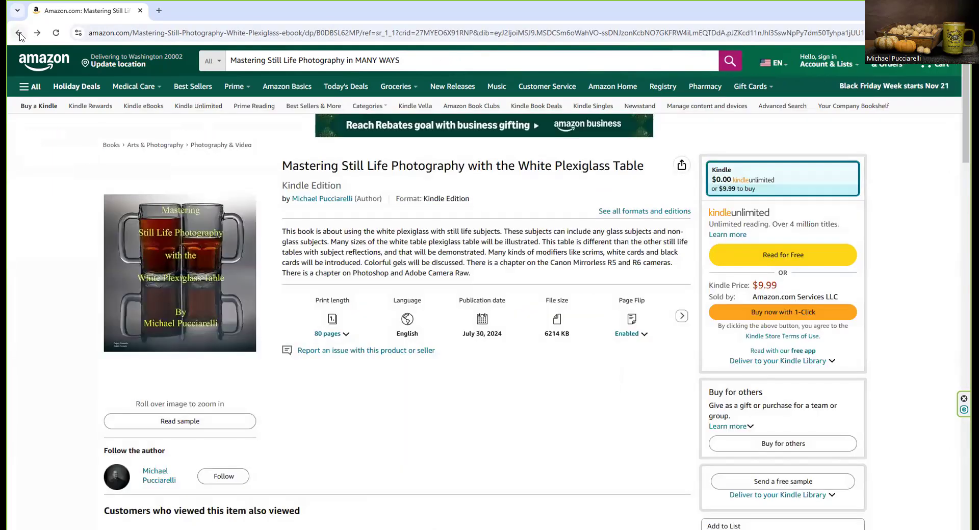
click(21, 33)
click(640, 124)
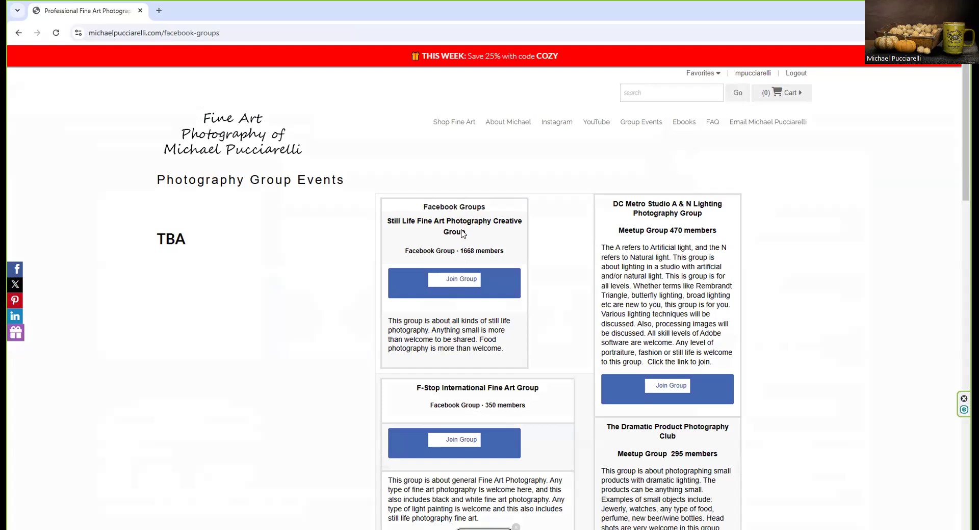
click(452, 280)
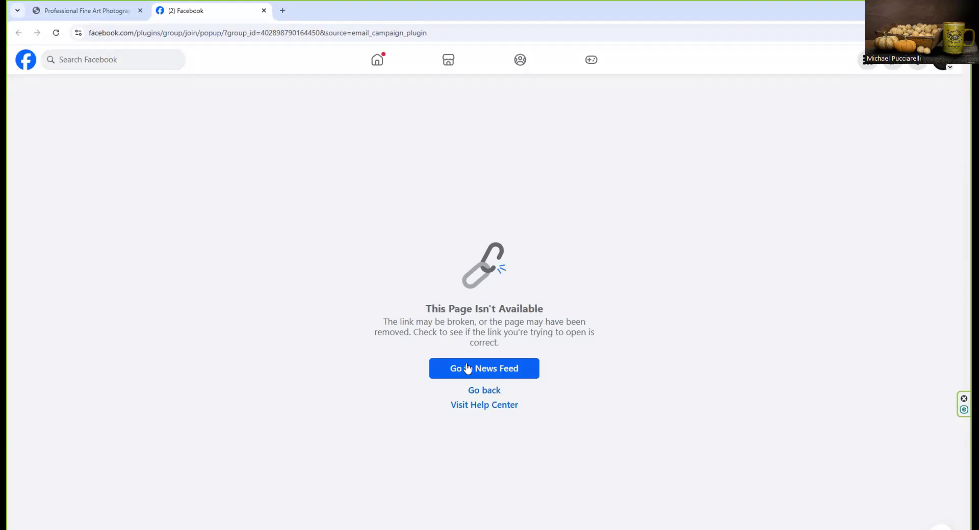
From the Facebook news feed, view the fine art photography page and the MFP Still Life Fine Art Photography Creative Group, and go back.
click(468, 369)
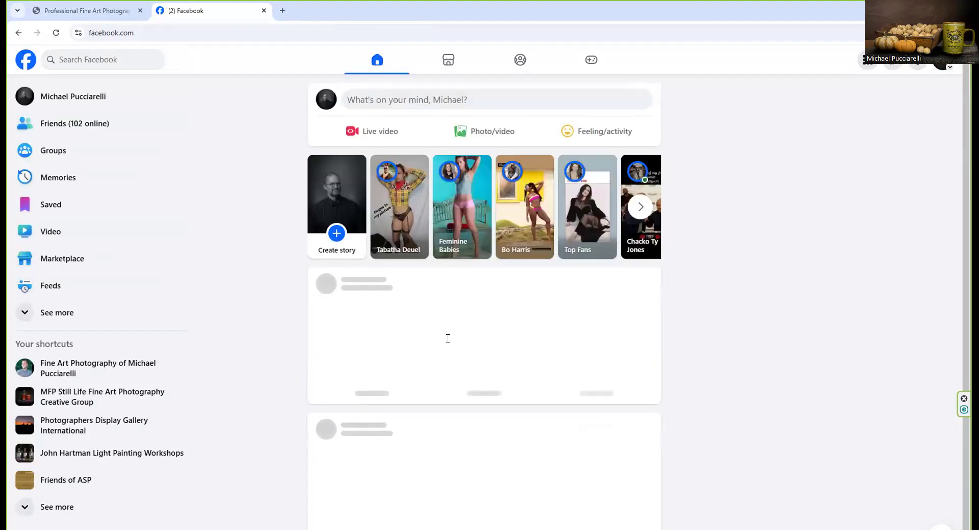
click(120, 371)
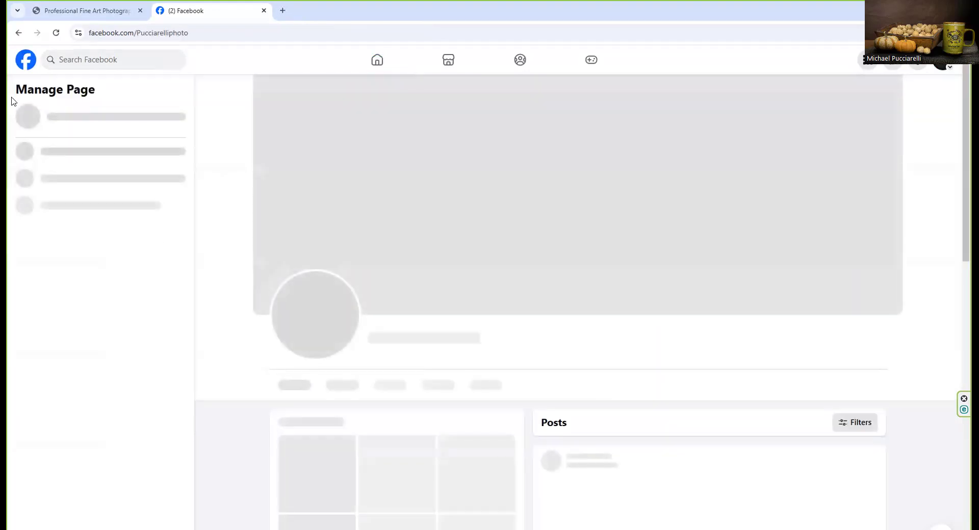
click(19, 33)
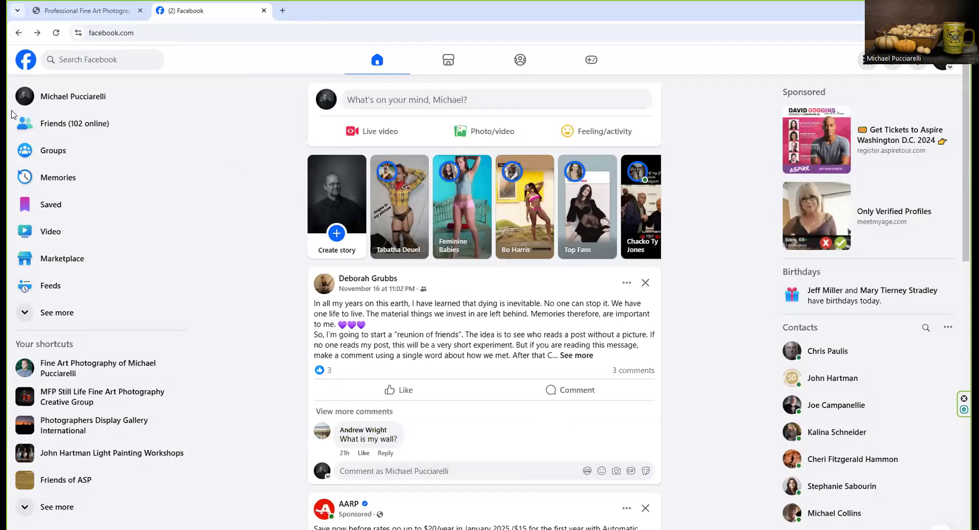
click(62, 391)
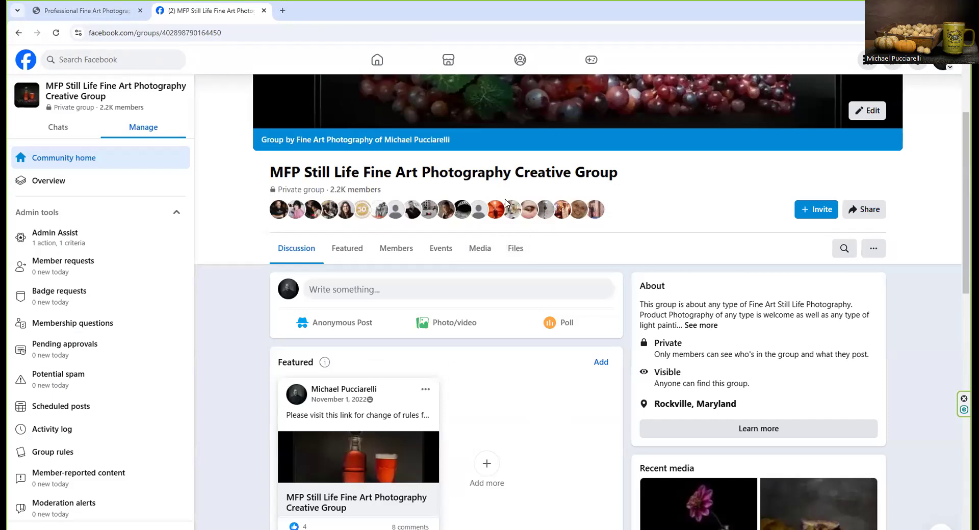
click(17, 33)
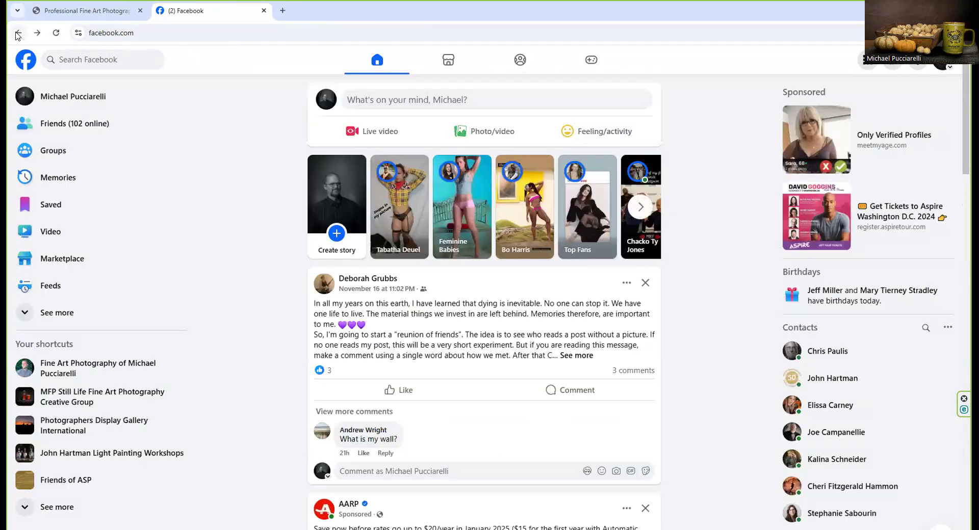
click(14, 35)
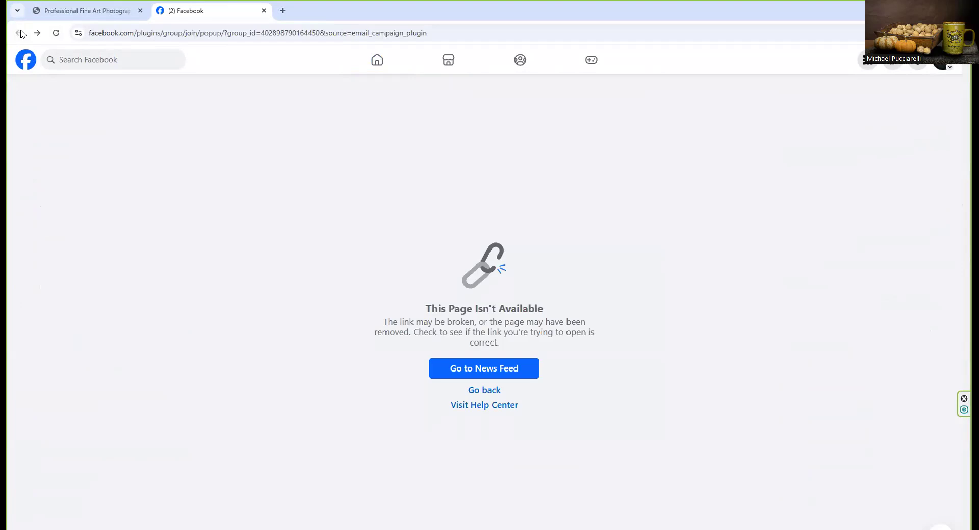